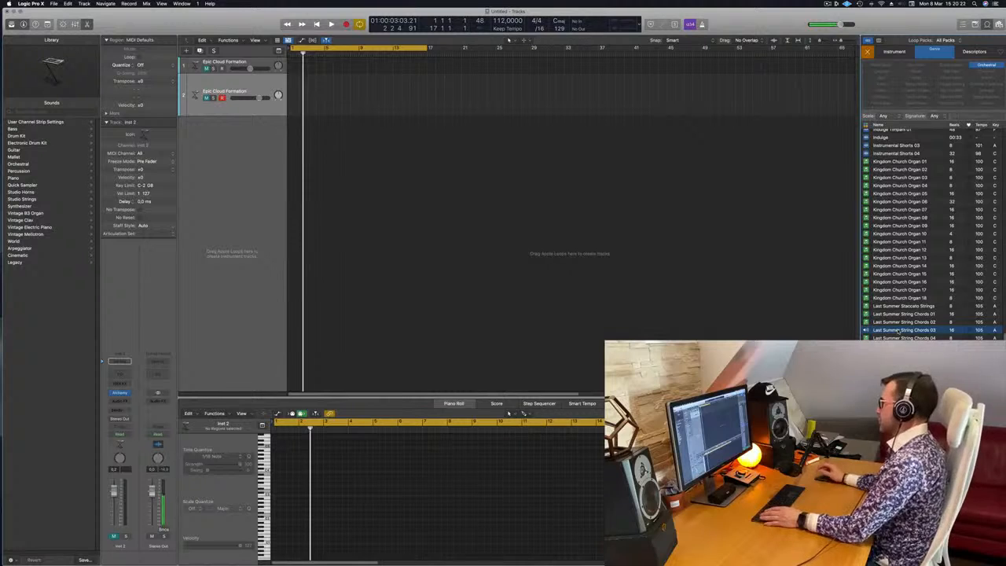
Add the Last Summer String Chords 03 loop as a new instrument track starting at bar 1.
key("space")
left_click_drag(899, 331, 292, 151)
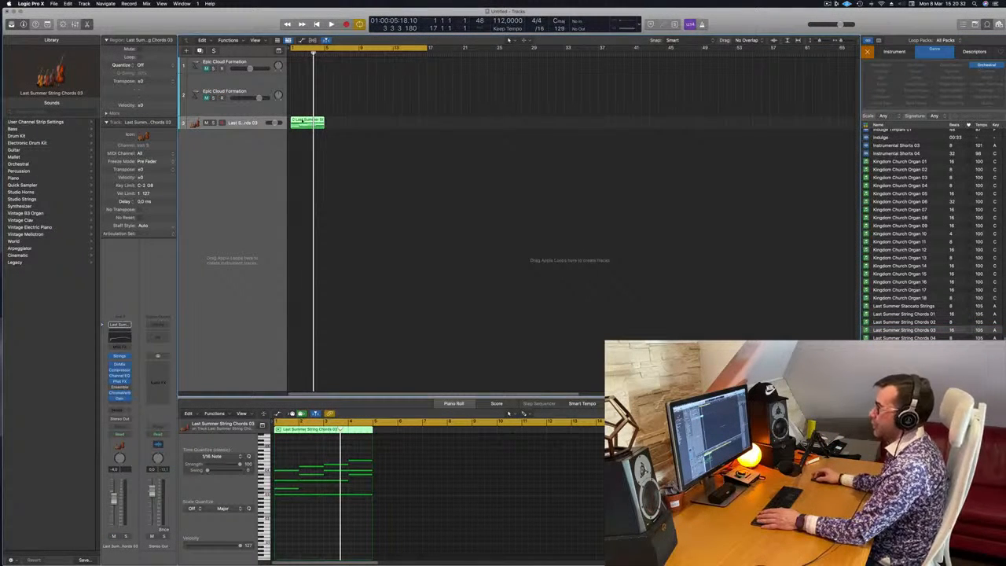
key("space")
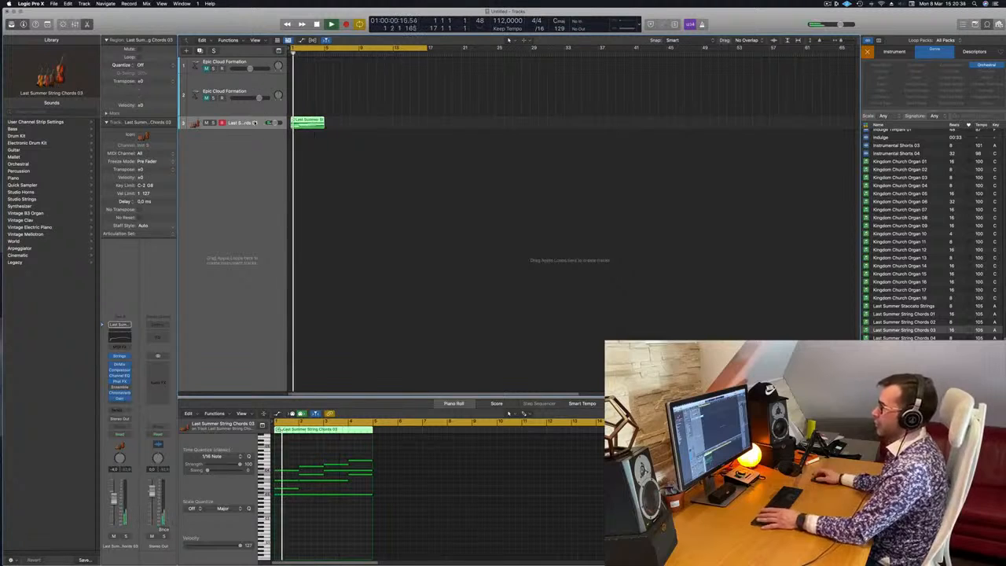
Listen to the string chords region and examine the track's Studio Strings instrument settings.
key("space")
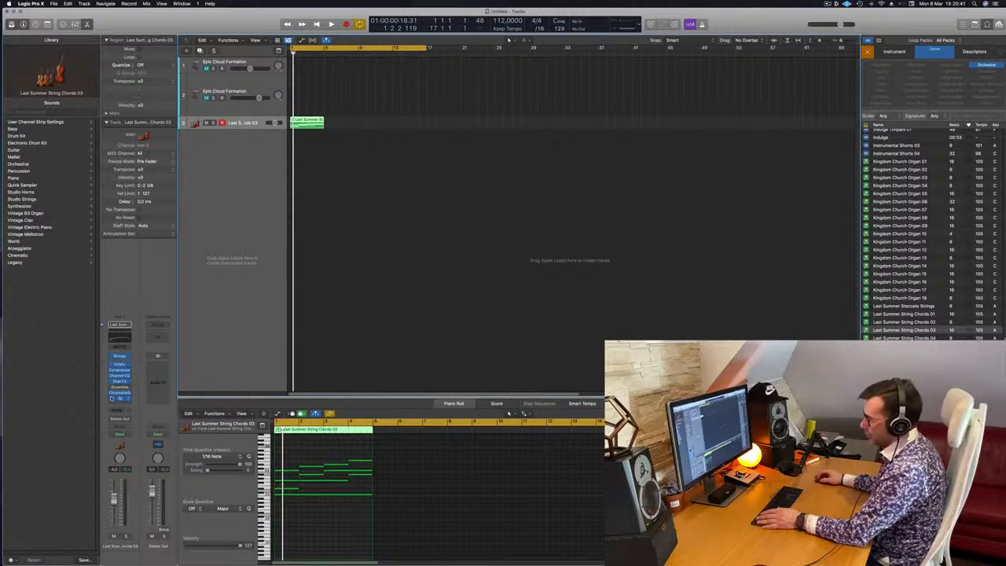
key("space")
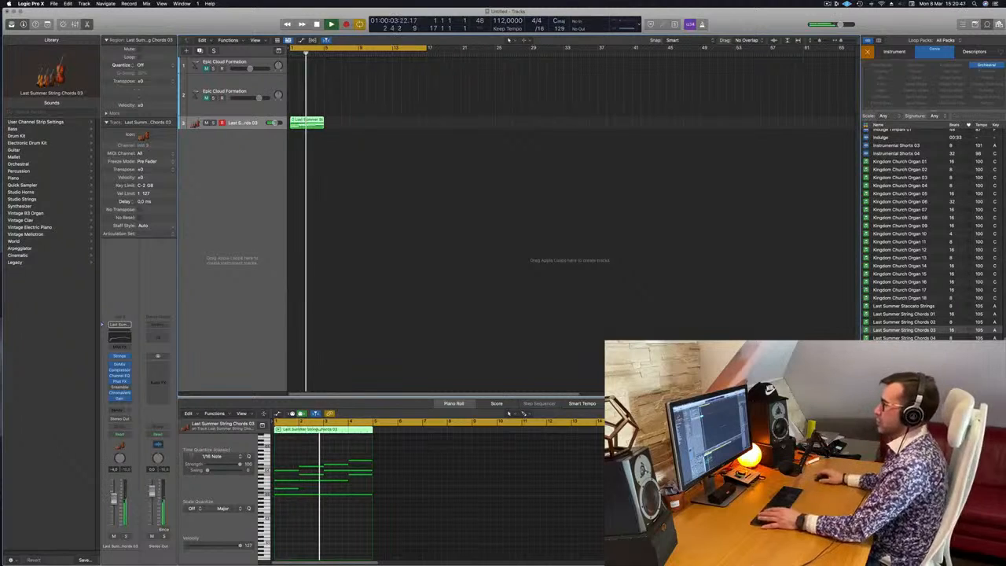
left_click(329, 127)
left_click(311, 121)
key("space")
key("space")
left_click(321, 525)
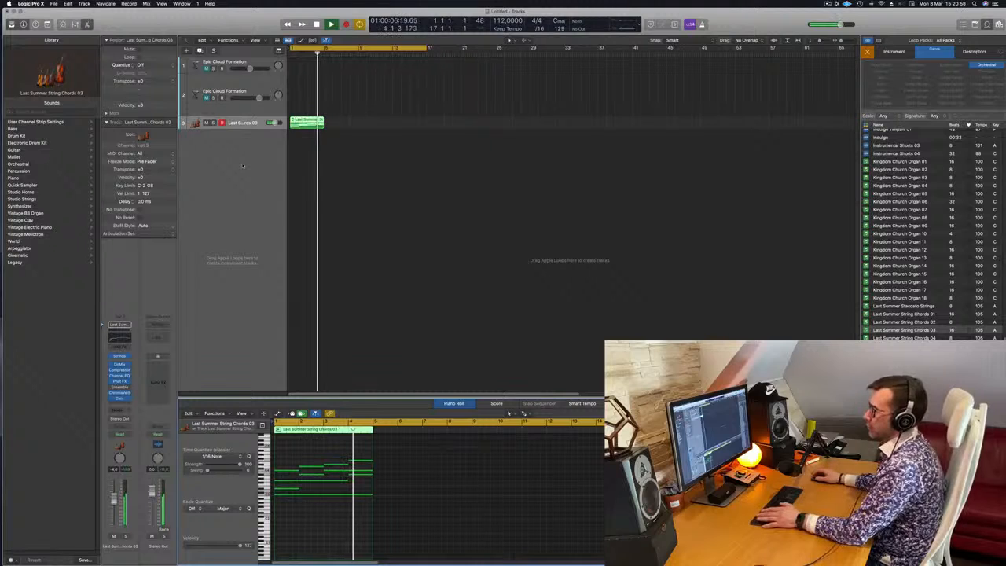
key("space")
left_click_drag(557, 101, 748, 105)
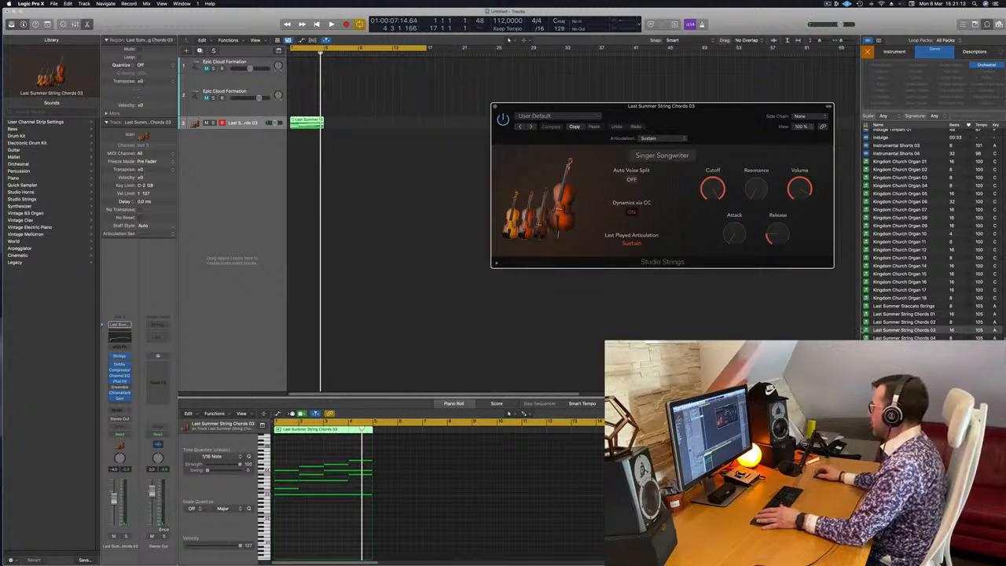
Add the Last Summer String Lead 01 loop at bar 1 on a new track below the chords and select that track.
left_click(904, 330)
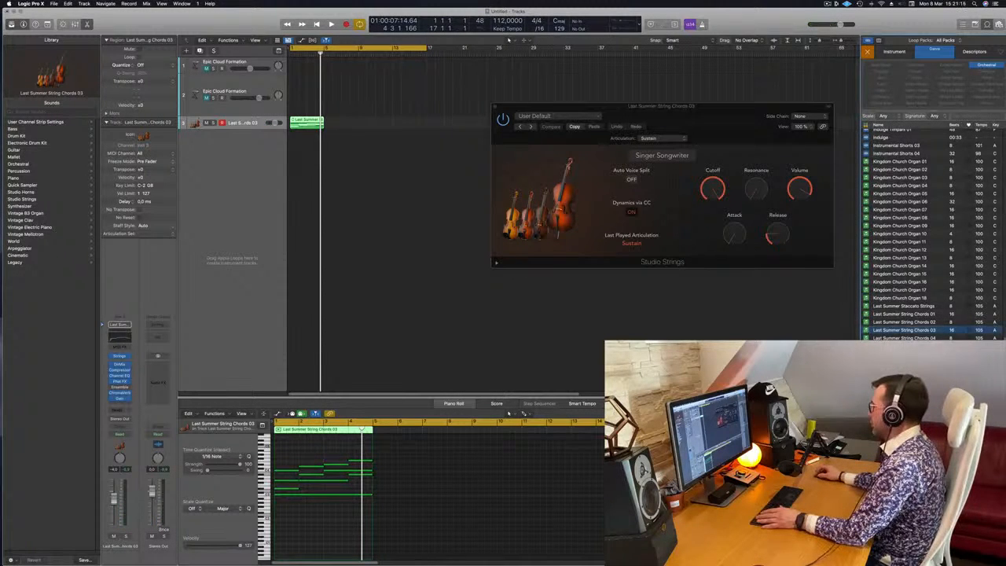
left_click_drag(473, 239, 292, 171)
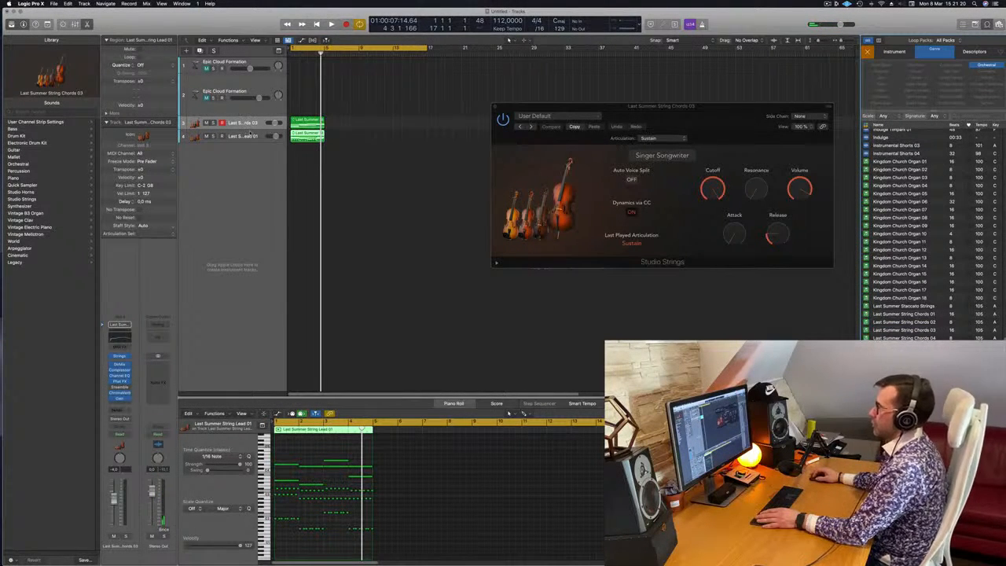
left_click(248, 135)
Play the string chords and lead together from the start and close the Studio Strings window.
key("space")
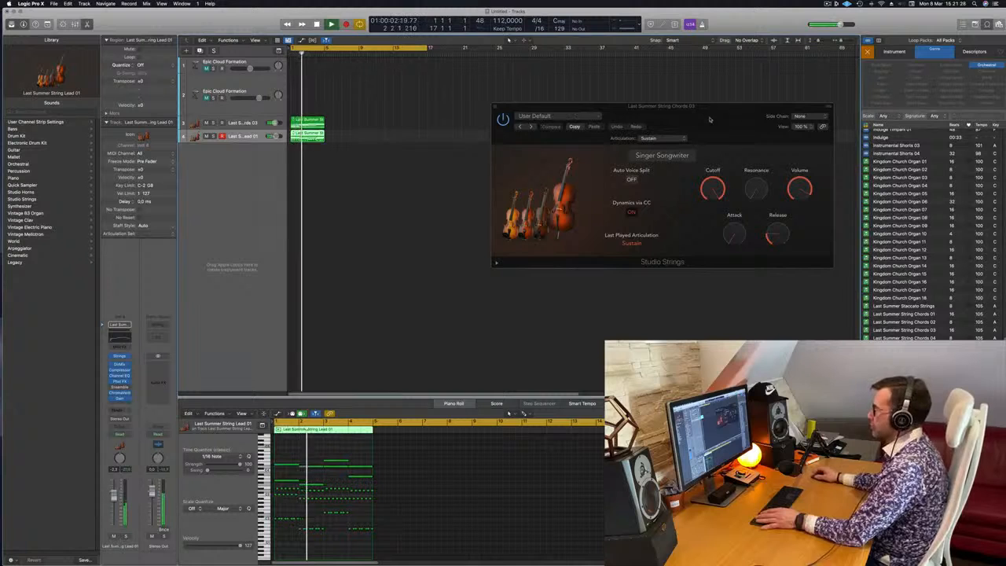
left_click_drag(701, 116, 723, 121)
left_click_drag(539, 115, 459, 163)
key("super+w")
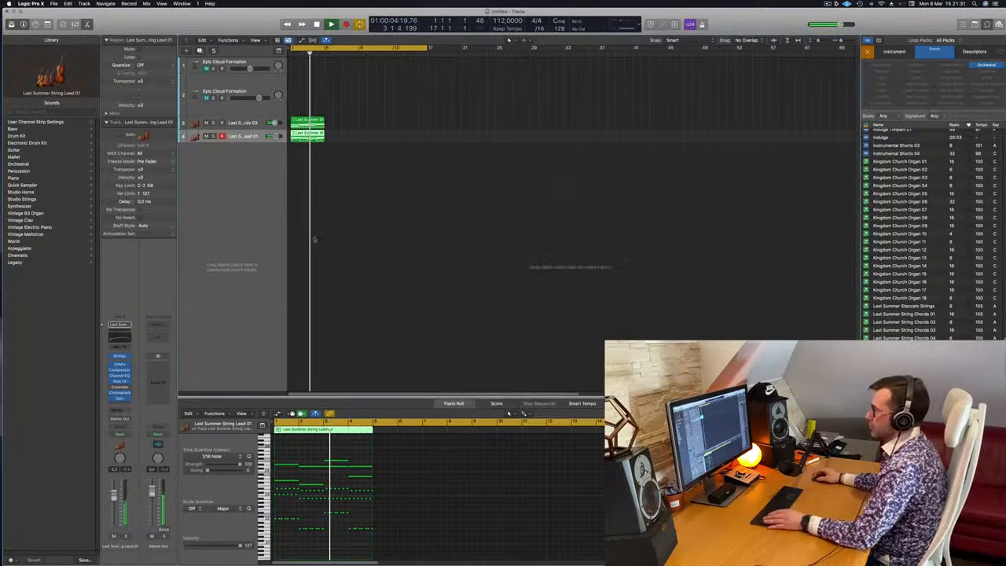
scroll(305, 205, "down", 2)
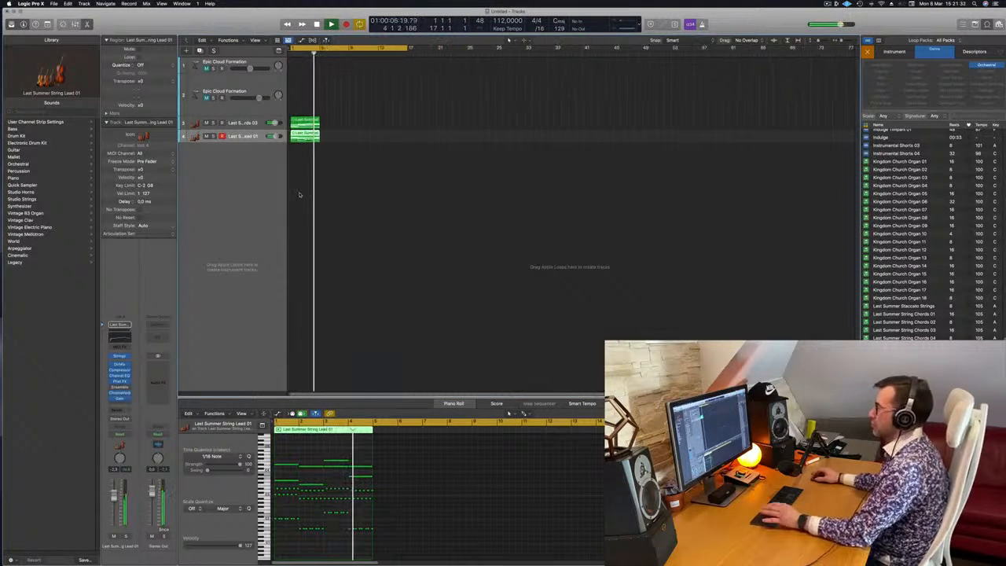
key("space")
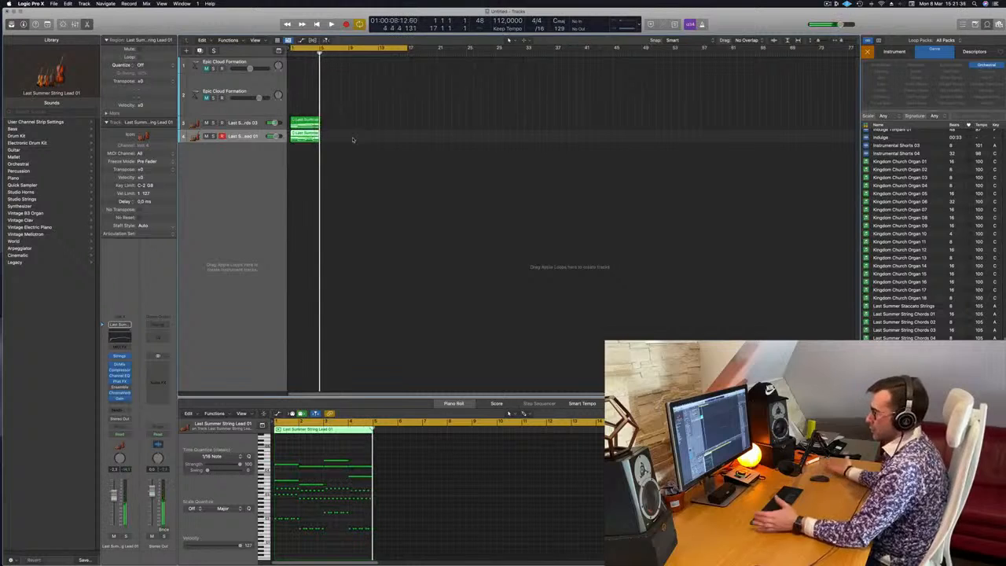
Copy the chords and lead regions so each plays four times back to back, up to bar 17, and play them.
scroll(404, 137, "up", 2)
left_click_drag(359, 107, 398, 128)
key("space")
scroll(322, 185, "down", 2)
key("space")
key("space")
left_click(206, 136)
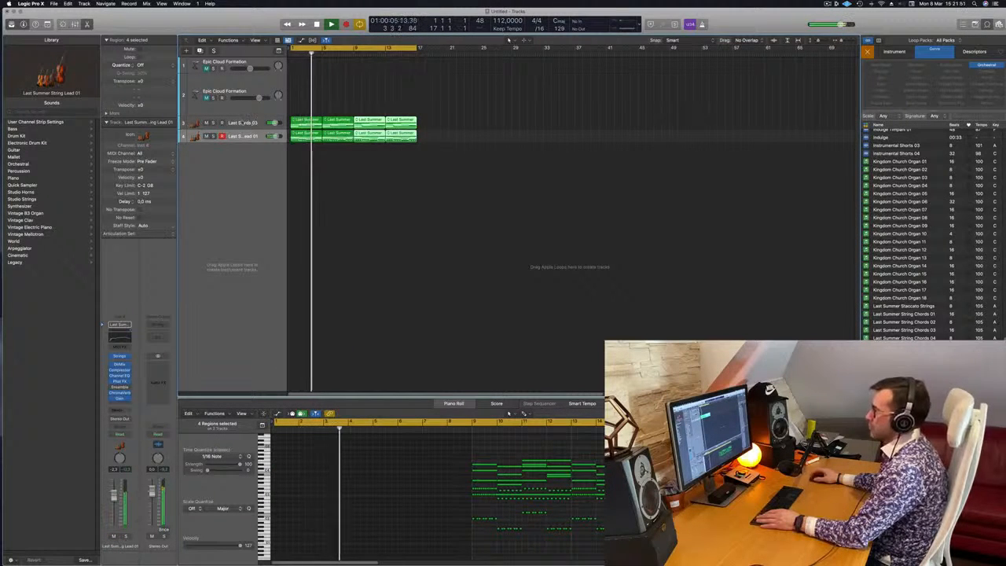
Duplicate the string chords track and copy its first region onto the new track at bar 1.
left_click(241, 123)
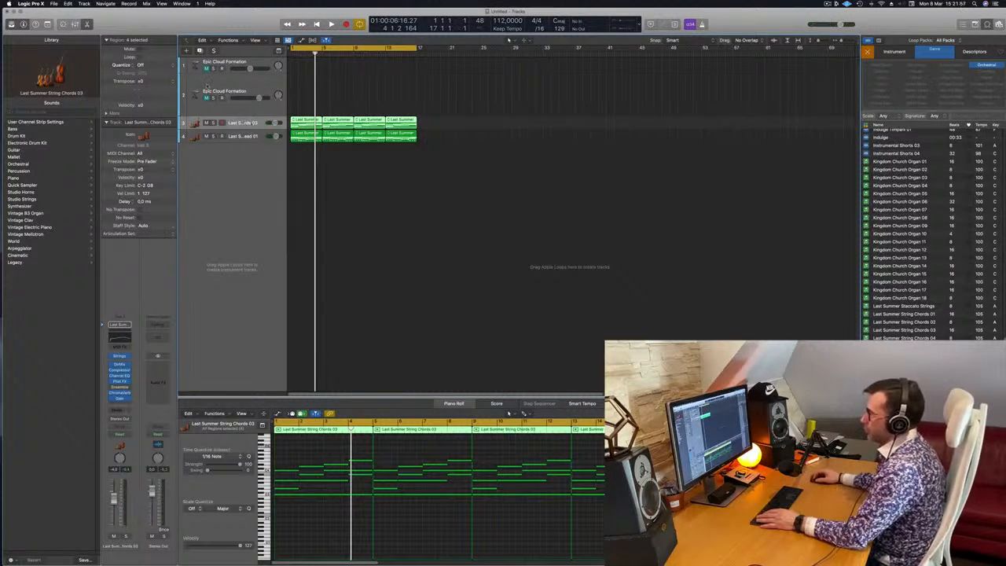
key("super+d")
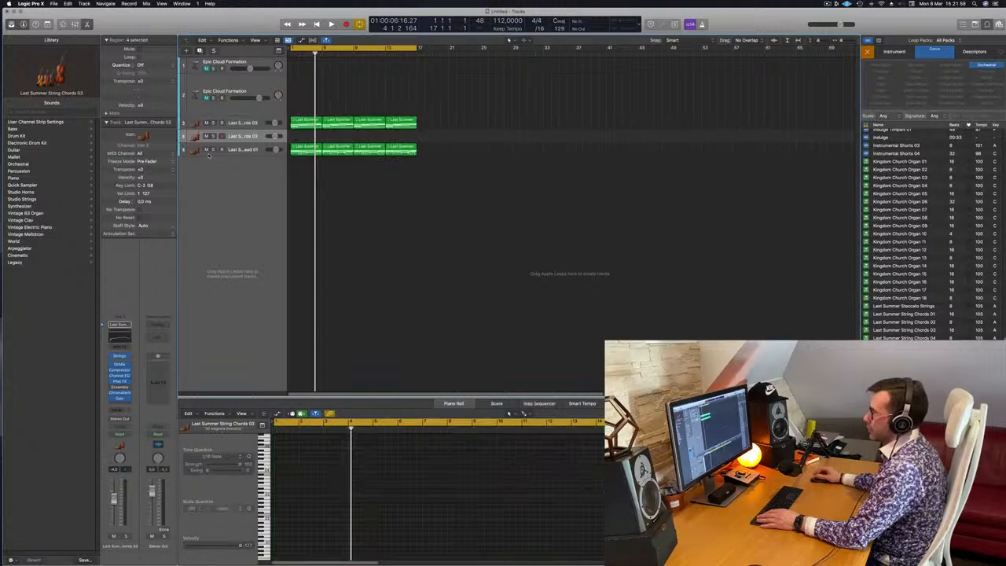
left_click(308, 124)
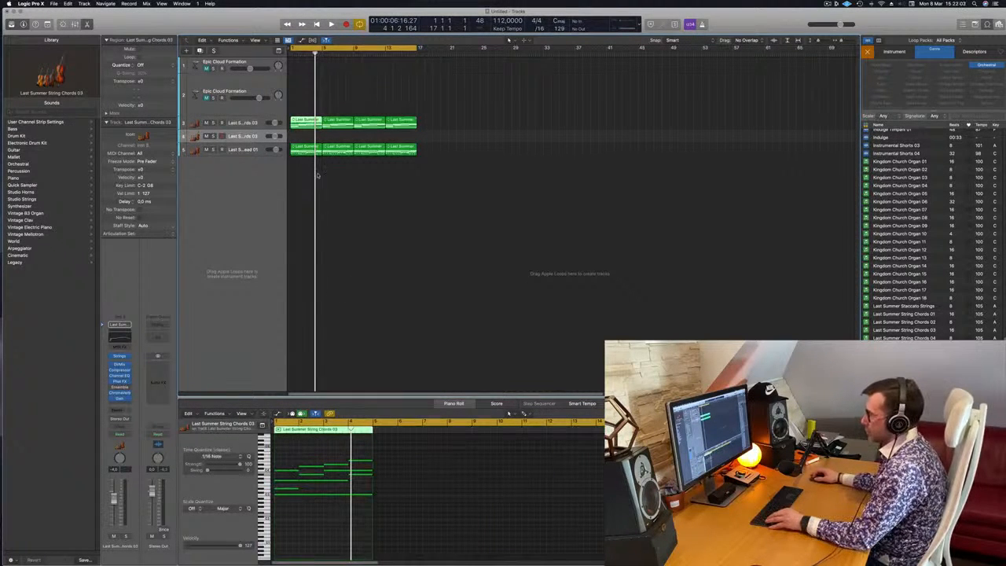
left_click_drag(306, 124, 306, 134)
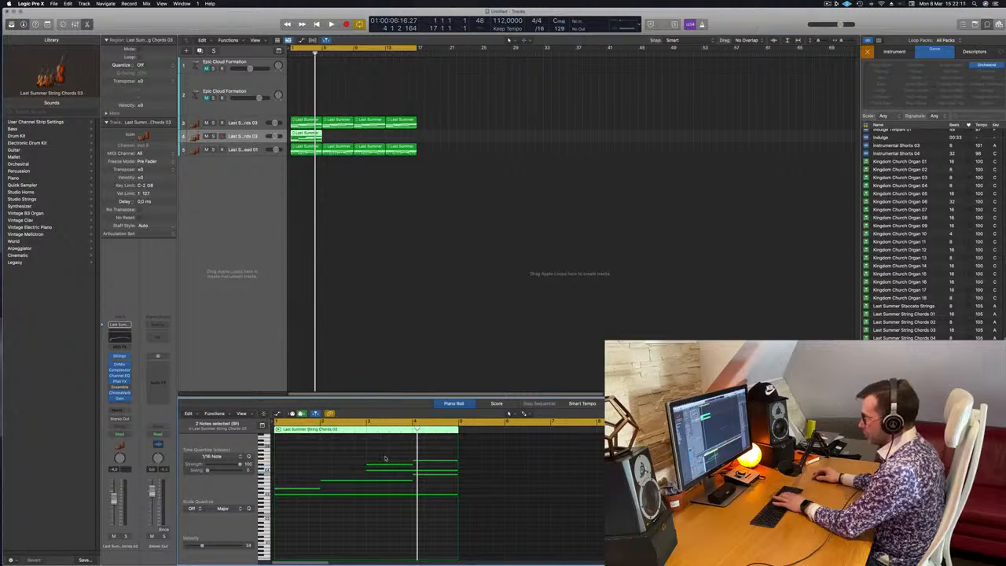
Delete the upper chord notes in the copied region, keeping only its lower lines, and play it back.
left_click_drag(404, 453, 451, 473)
key("Delete")
key("space")
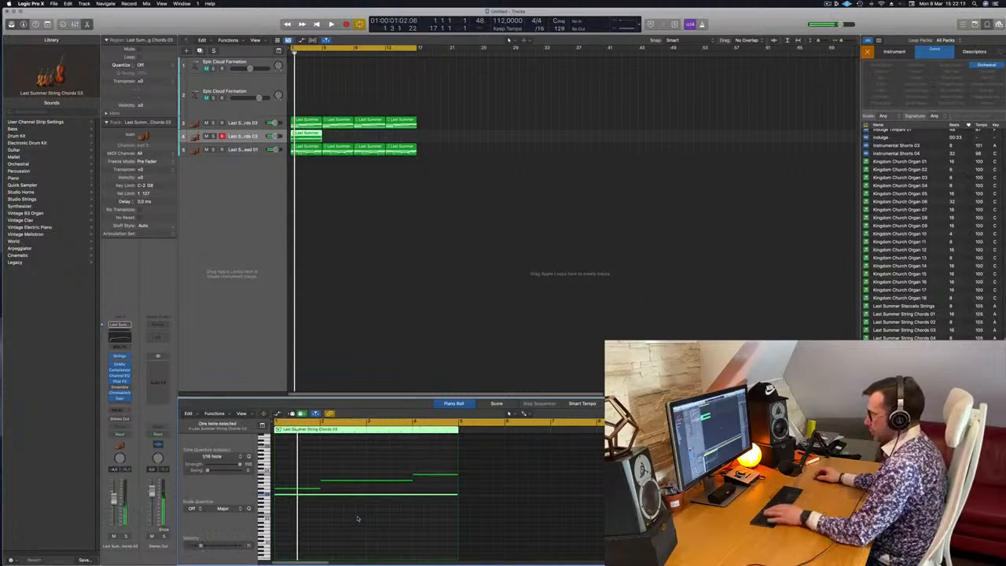
Transpose all remaining notes of the copied region down two octaves and play the result.
left_click_drag(303, 459, 463, 534)
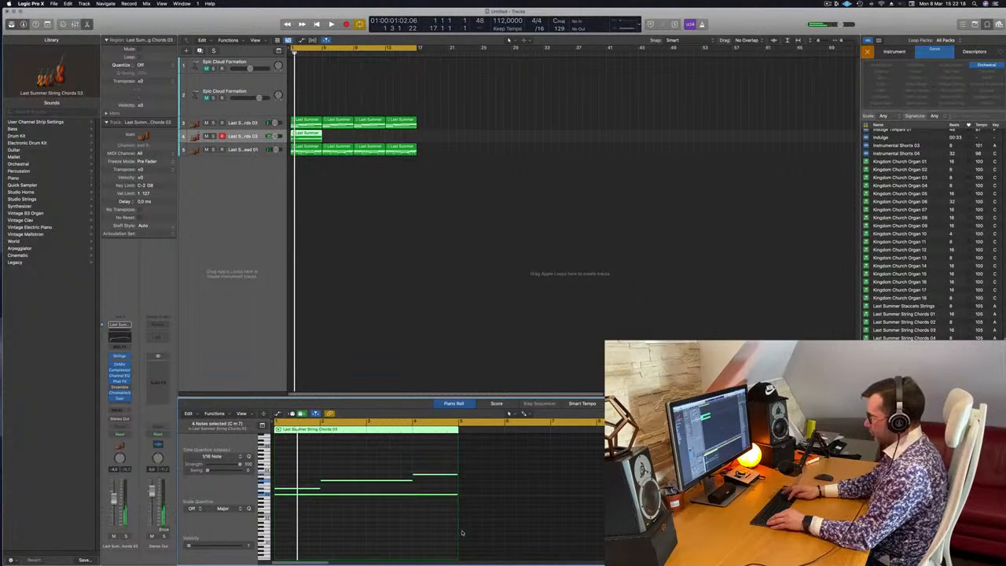
key("alt+shift+Down")
key("alt+shift+Down")
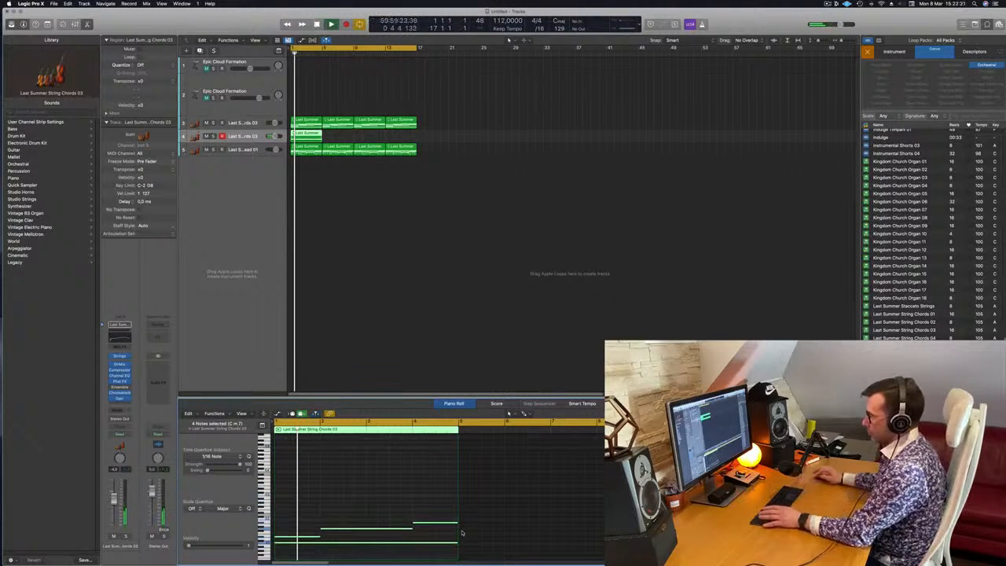
key("space")
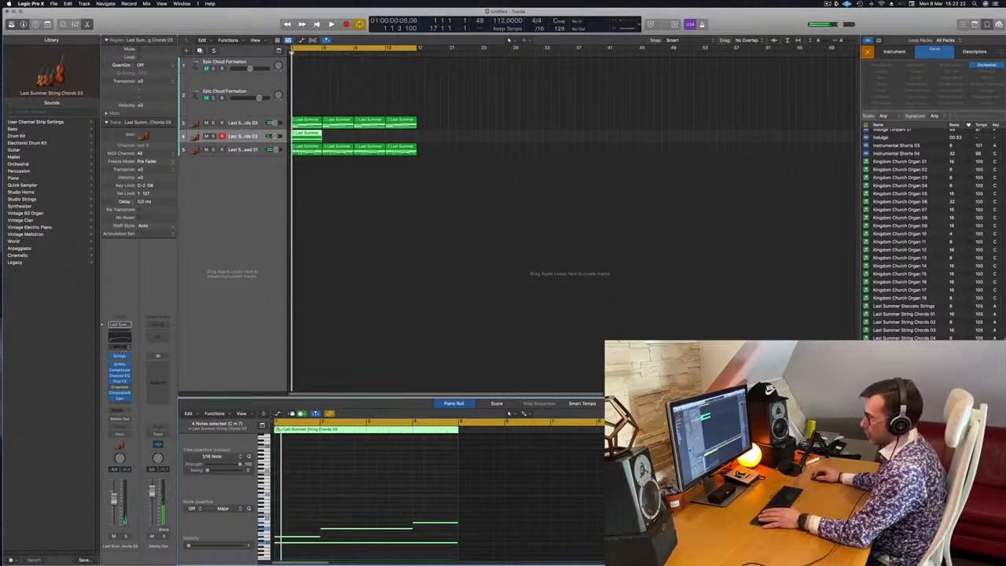
Change the duplicated track's Studio Strings instrument from Singer Songwriter to Cellos.
left_click(119, 358)
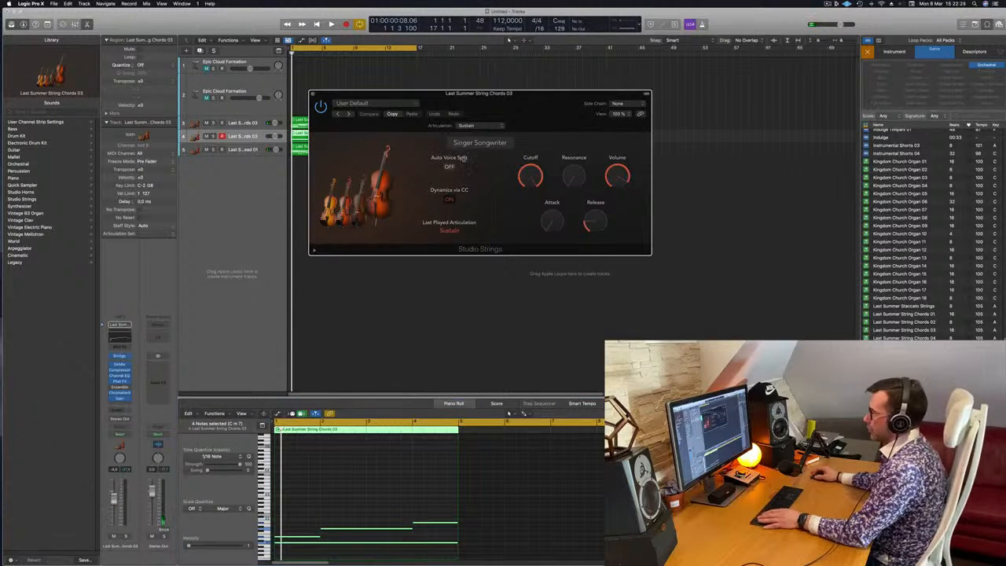
left_click(487, 142)
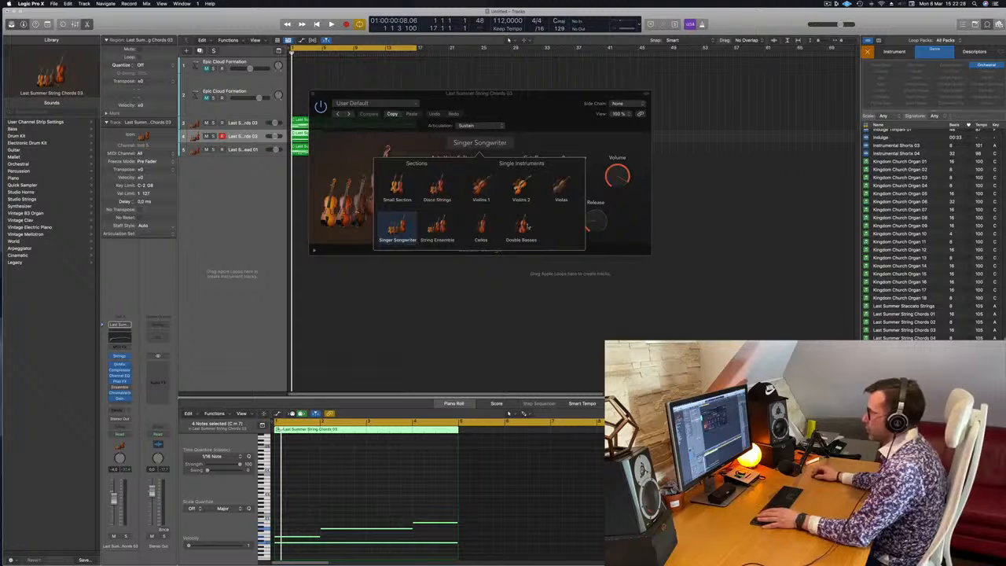
left_click(482, 228)
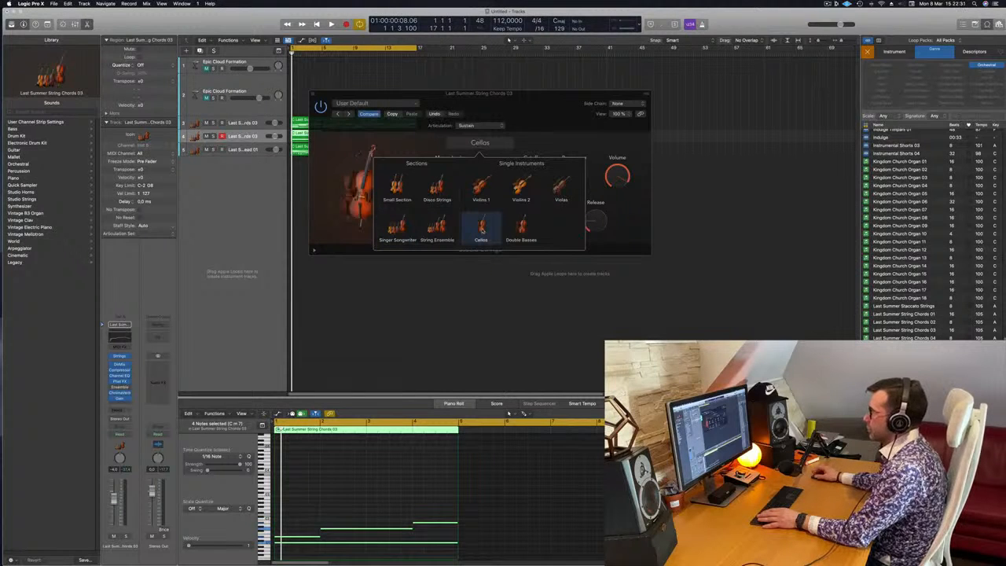
left_click(629, 237)
Play the cello part with the other strings and raise the cello track's volume slightly.
key("space")
left_click_drag(540, 113, 609, 142)
key("space")
key("space")
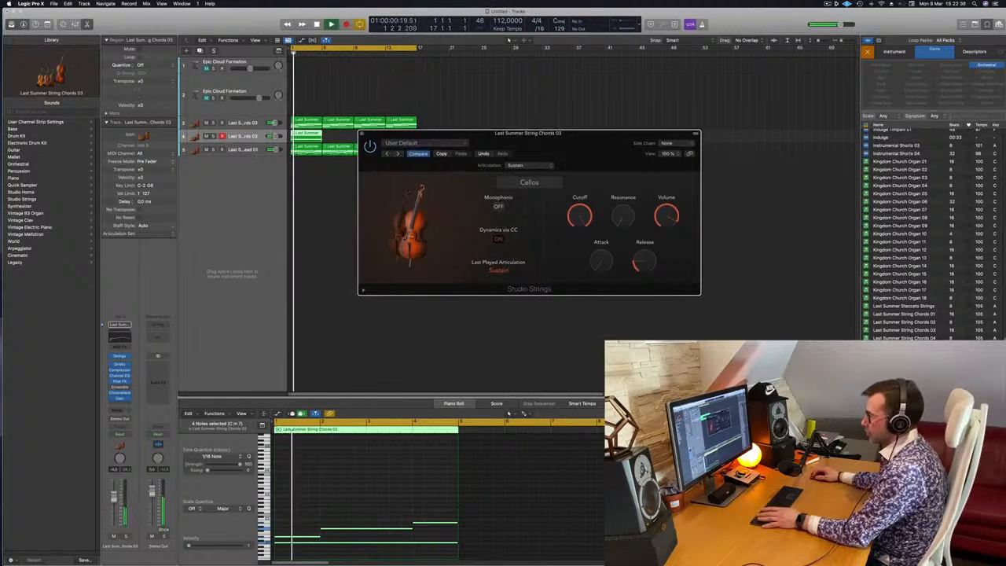
left_click_drag(115, 498, 115, 493)
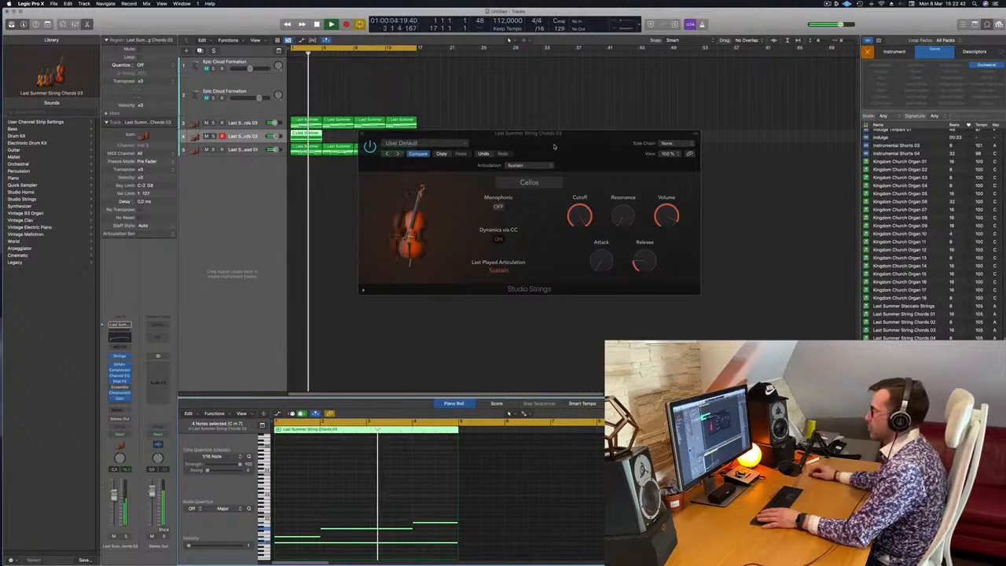
left_click_drag(472, 133, 559, 118)
Delete the three upper notes of the cello region, keeping only the long lowest note, and play it back.
left_click_drag(291, 501, 427, 540)
key("Delete")
key("space")
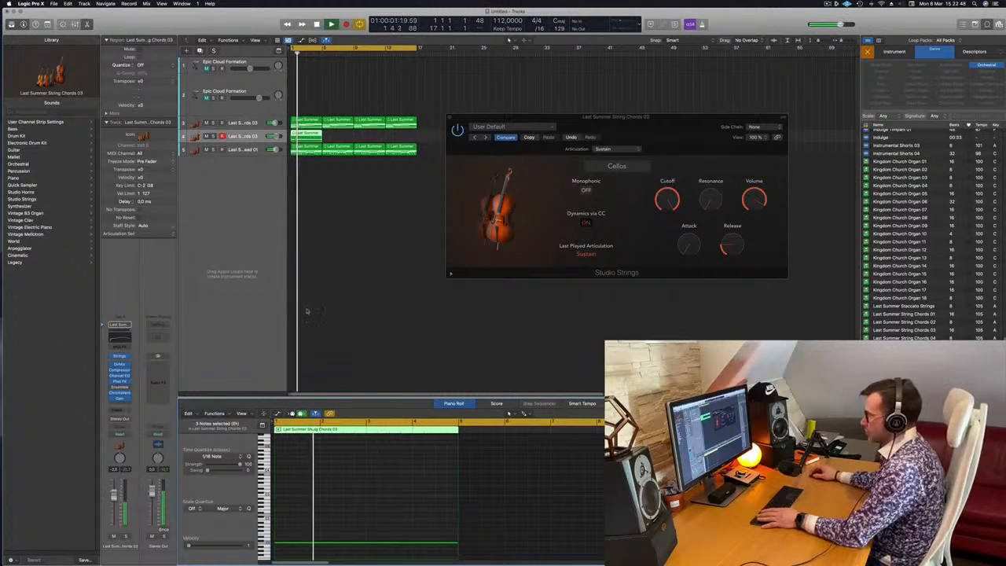
Solo the cello track and play its sustained note from the start.
left_click(123, 537)
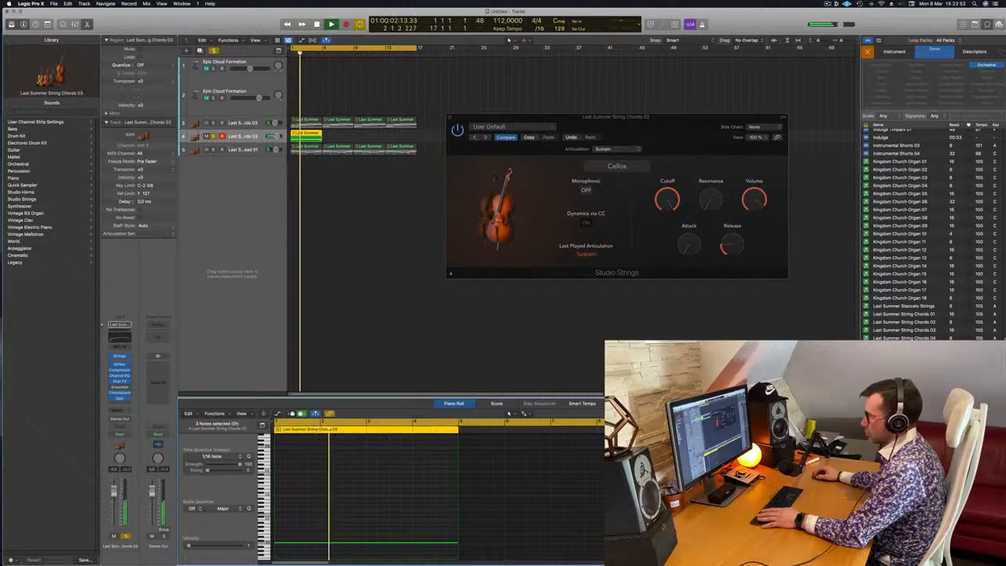
left_click_drag(718, 126, 660, 151)
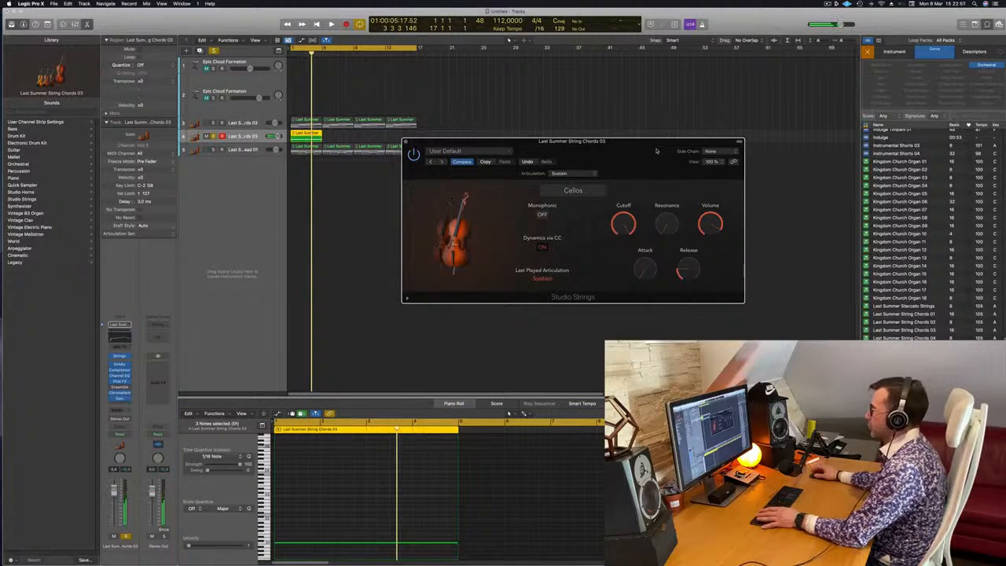
key("space")
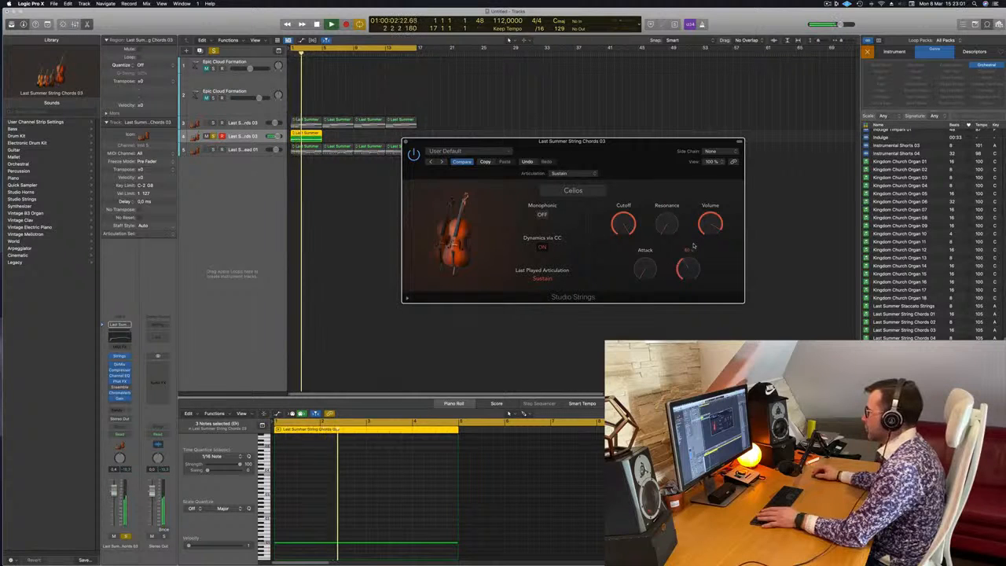
Compare the cello sound with Dynamics via CC off and on, leaving it on, and move the instrument window aside.
left_click(541, 247)
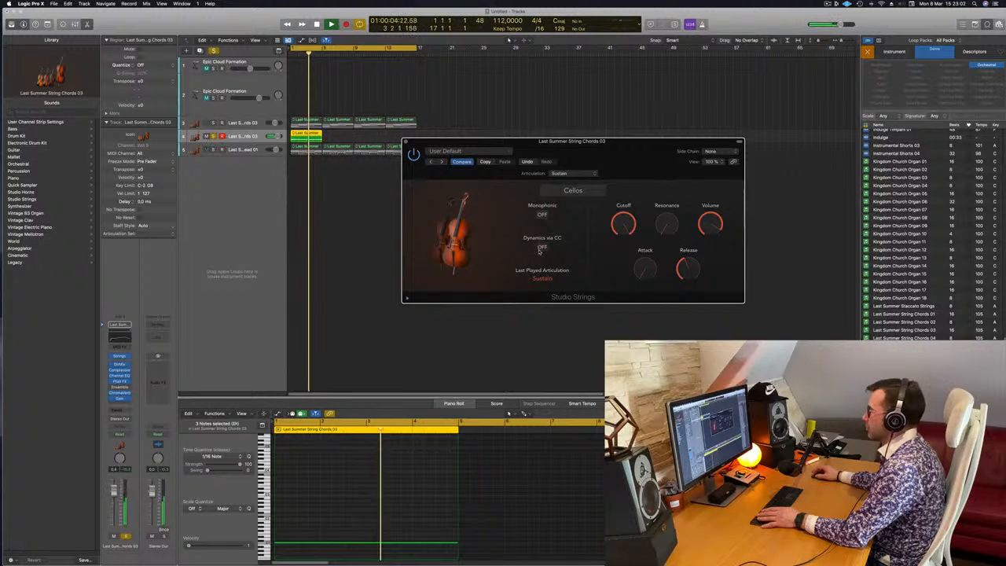
key("space")
key("space")
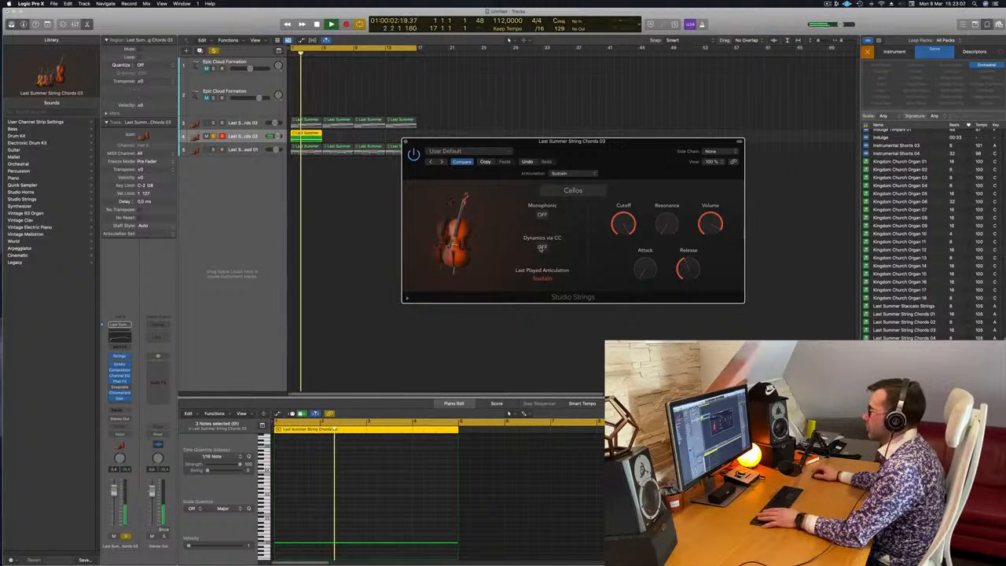
left_click(540, 248)
key("space")
key("space")
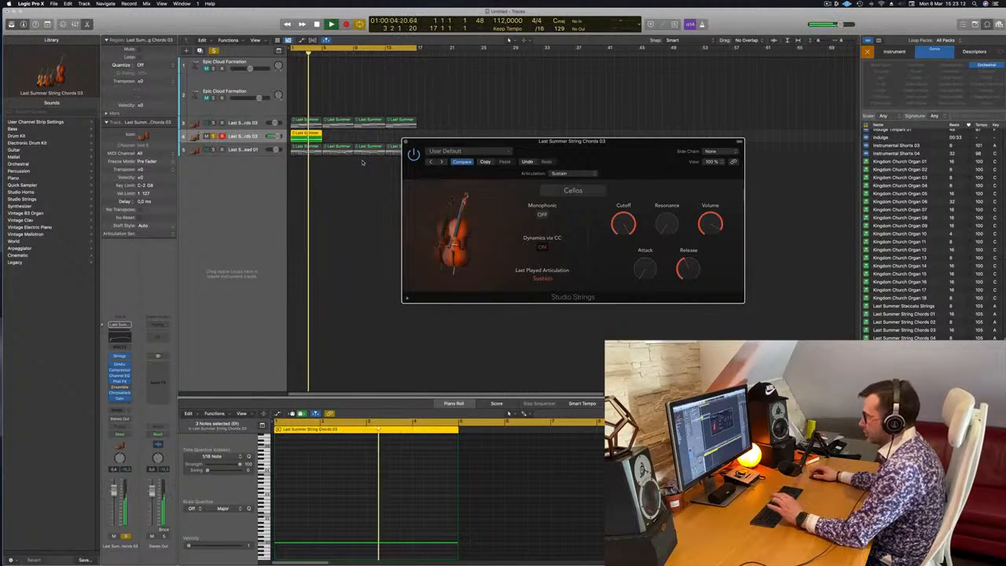
left_click_drag(549, 147, 590, 147)
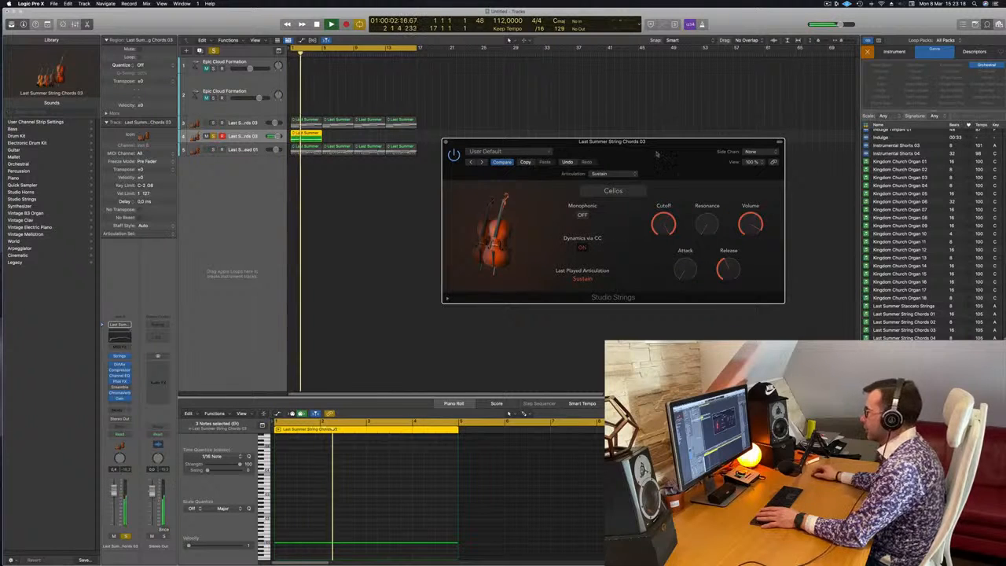
left_click_drag(444, 143, 503, 146)
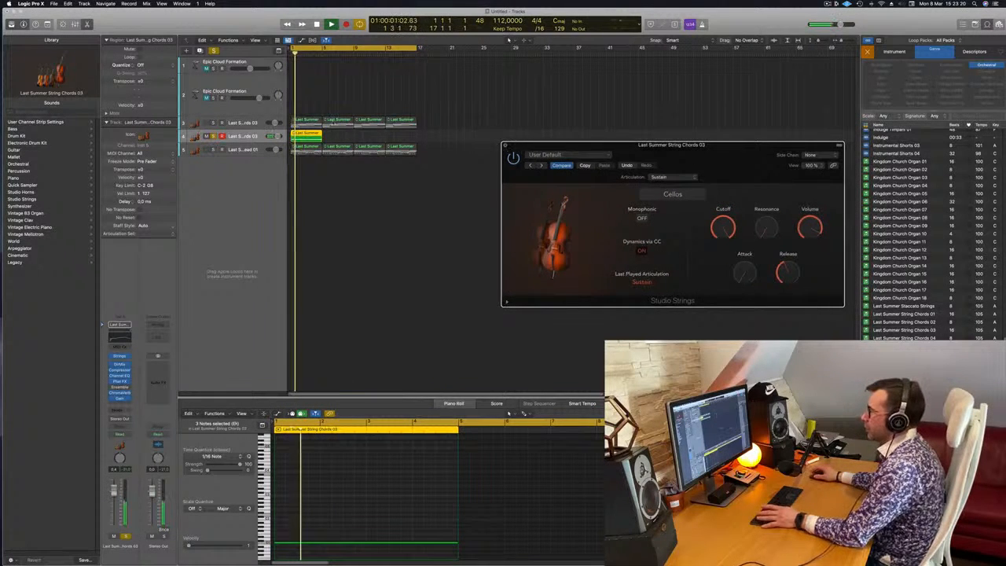
Close the cello instrument window, unsolo the cello track and copy its region to fill the cycle up to bar 17.
left_click(505, 147)
left_click(213, 136)
key("space")
left_click_drag(309, 134, 398, 138)
key("space")
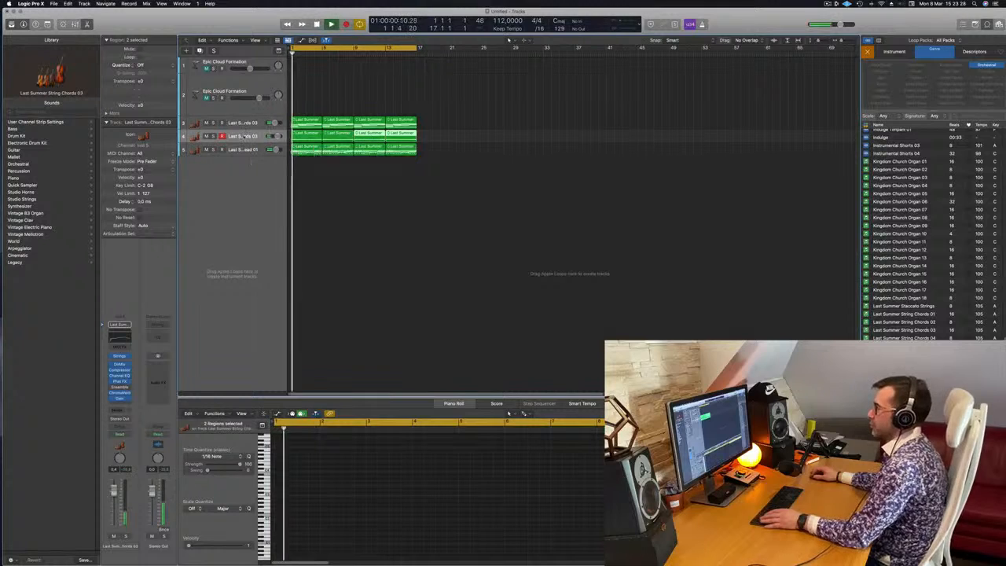
Mute the String Lead track and play the chords and cello together from the start.
left_click(244, 136)
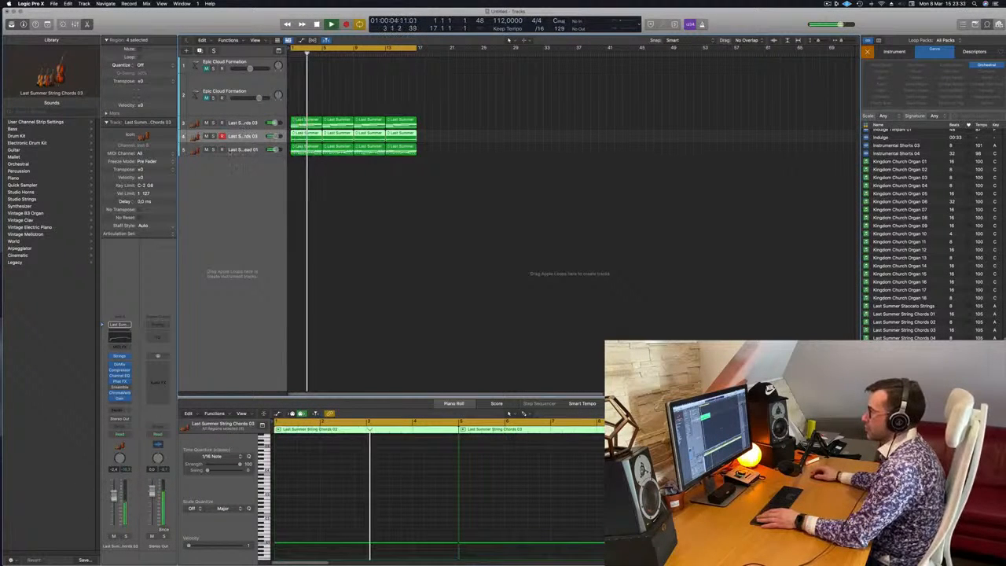
left_click(206, 150)
key("Return")
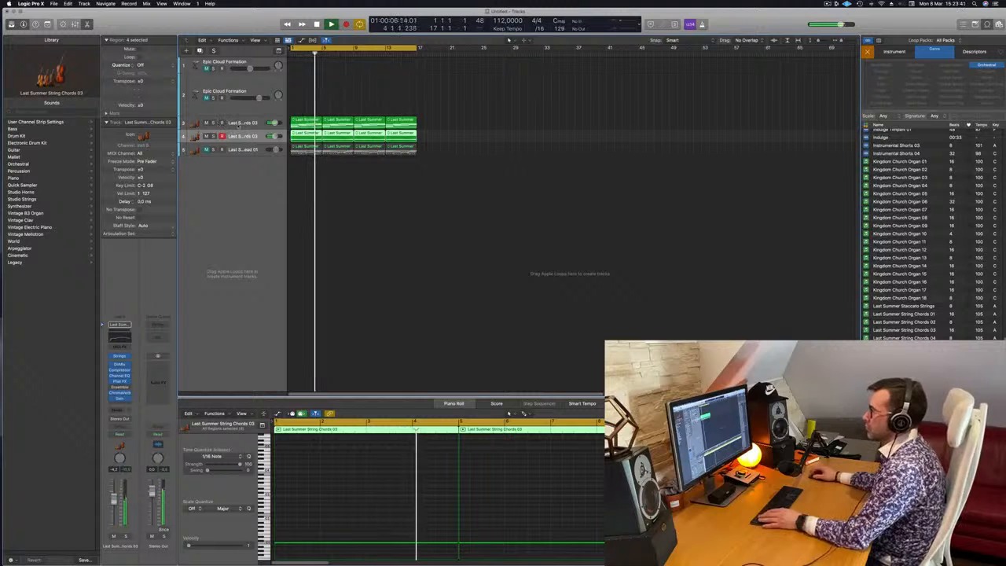
key("space")
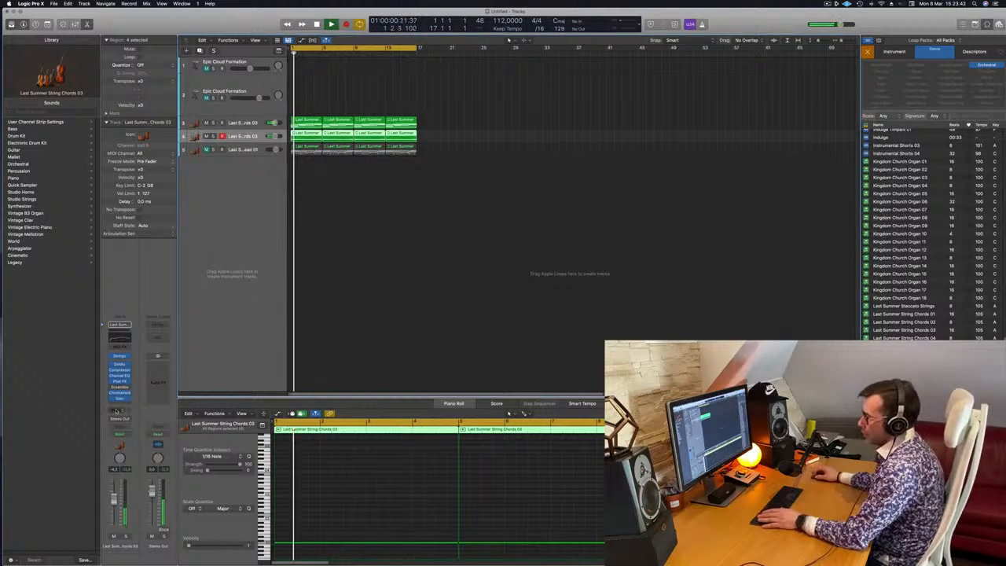
Add a Bus 1 send to the cello track and insert a stereo ChromaVerb on the new aux channel.
left_click(118, 409)
mouse_move(116, 419)
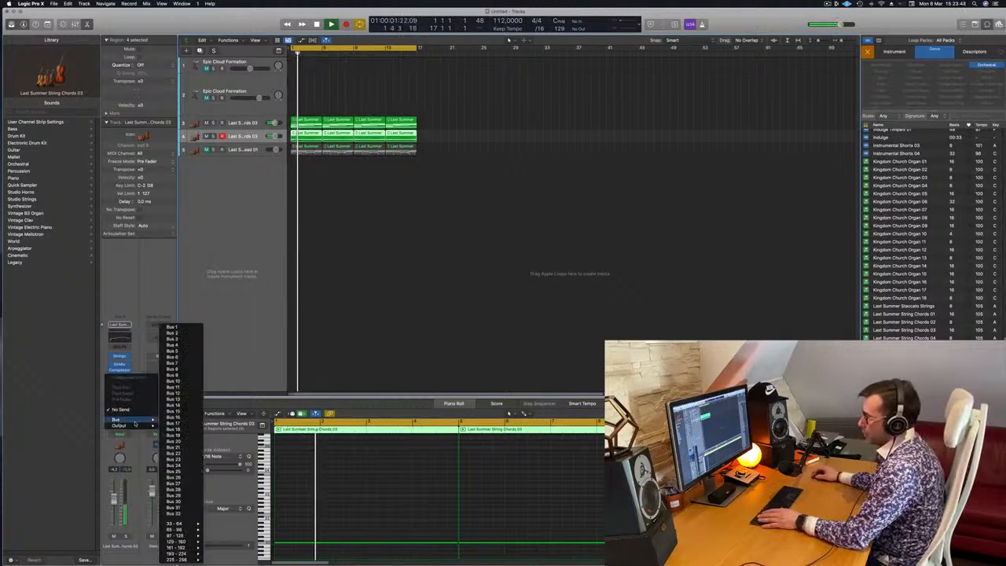
left_click(173, 327)
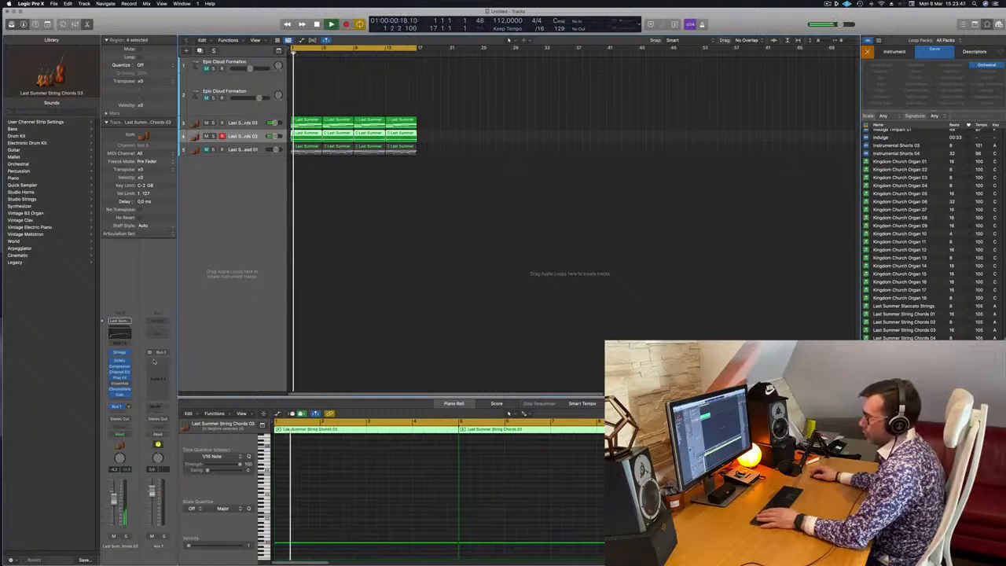
left_click(163, 362)
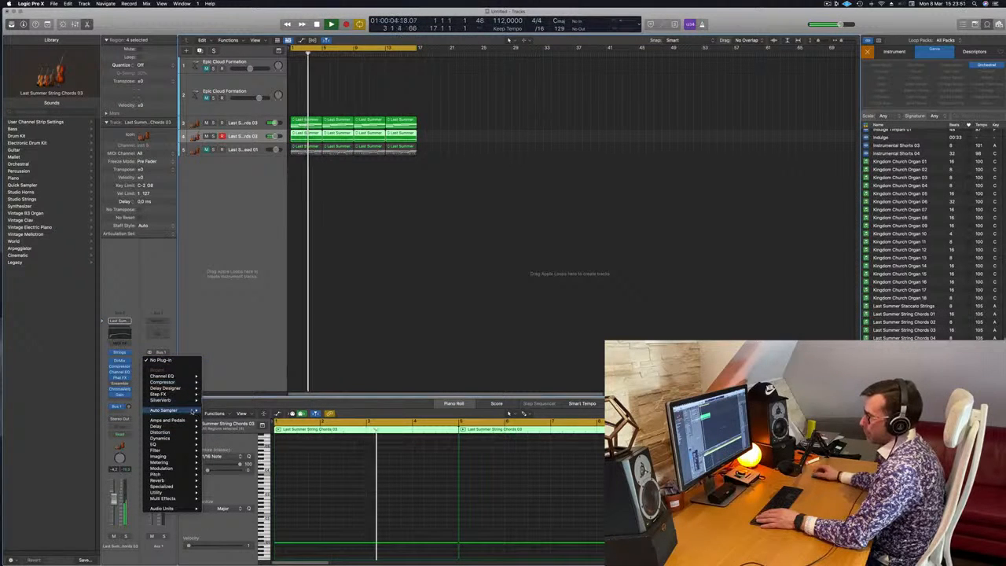
mouse_move(180, 480)
mouse_move(228, 480)
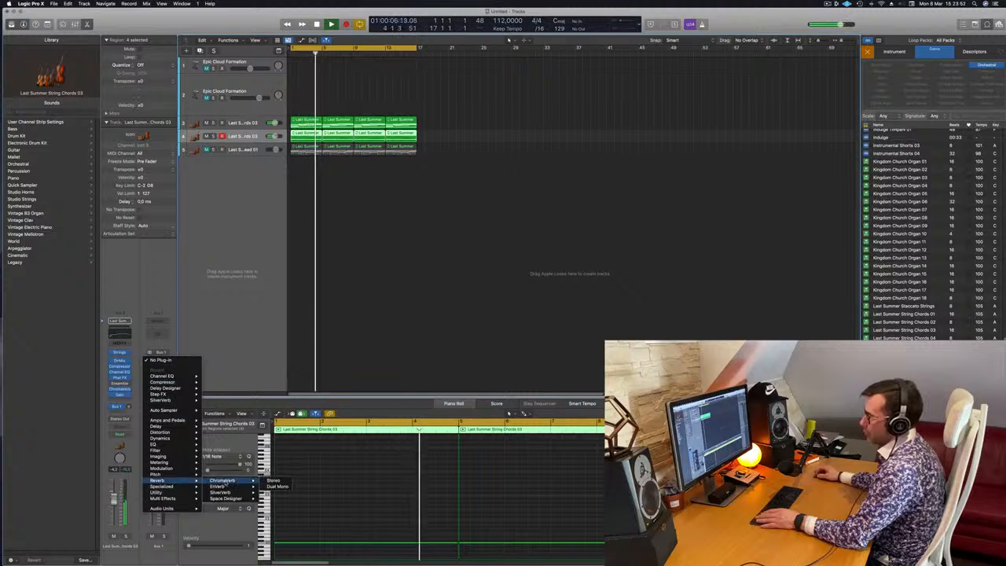
left_click(273, 481)
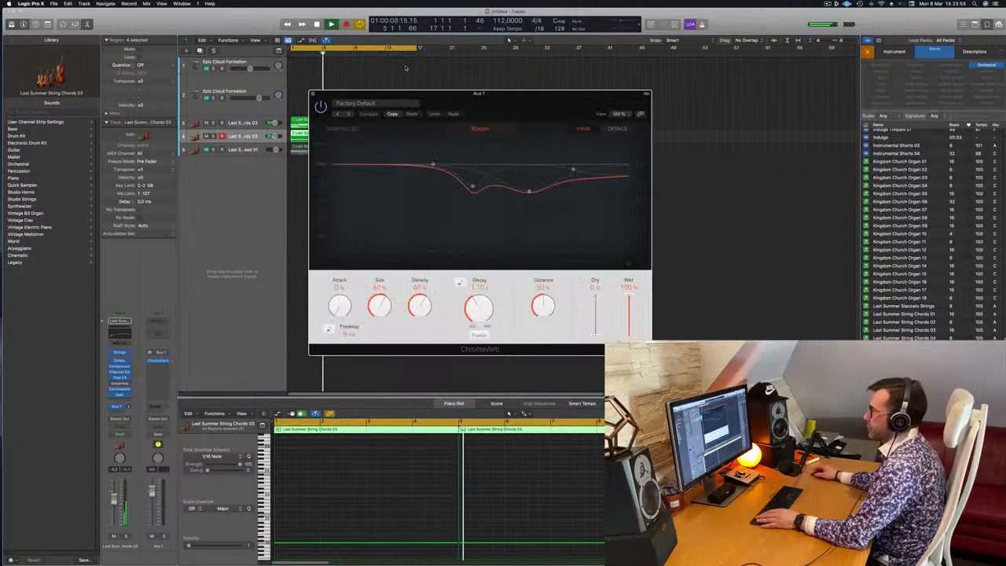
Load the Orchestra Hall preset from the Halls category in ChromaVerb and move its window aside.
left_click(389, 103)
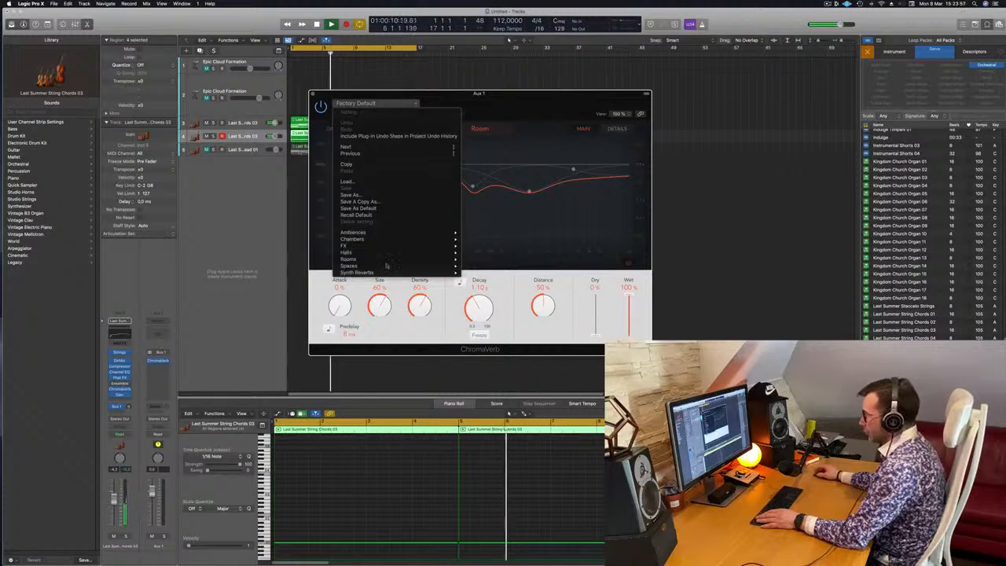
mouse_move(388, 256)
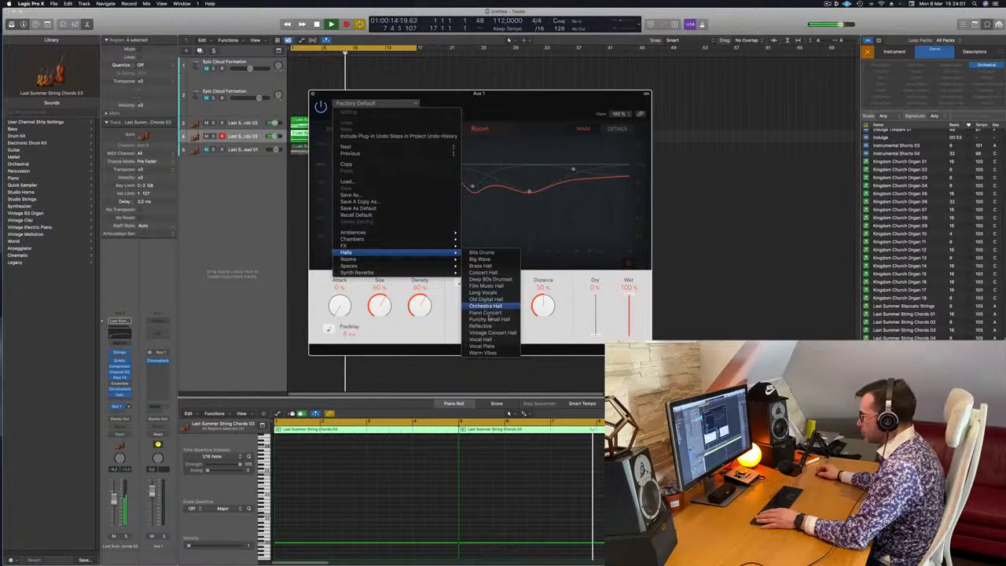
left_click(486, 306)
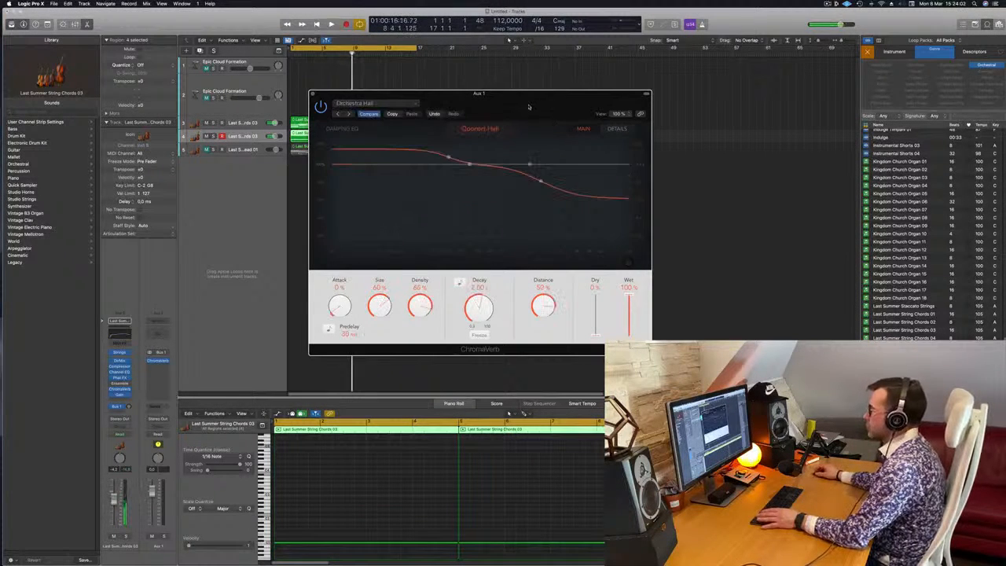
left_click_drag(471, 93, 529, 80)
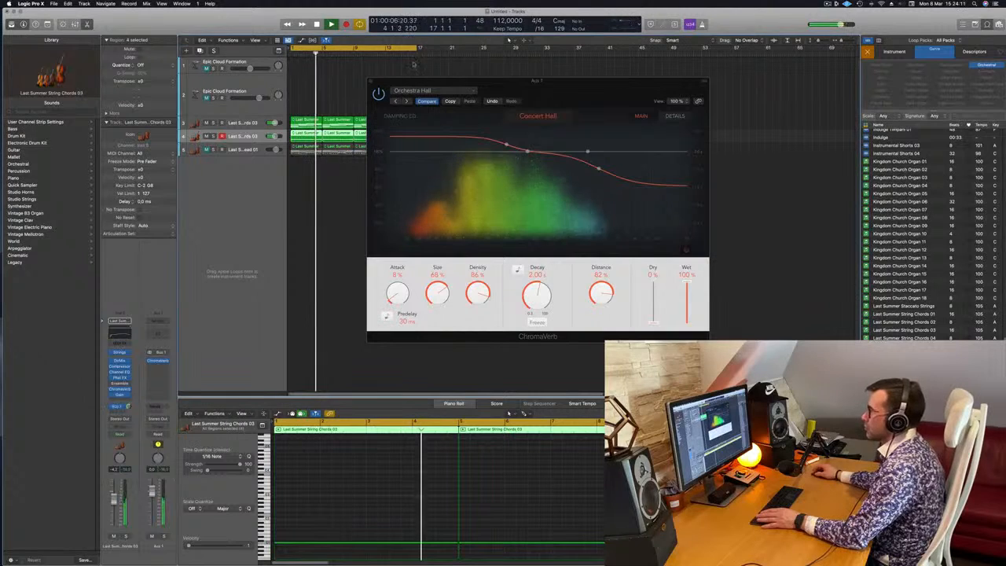
Add a send to Bus 1 on the string chords track and close the ChromaVerb window.
left_click(251, 123)
key("Return")
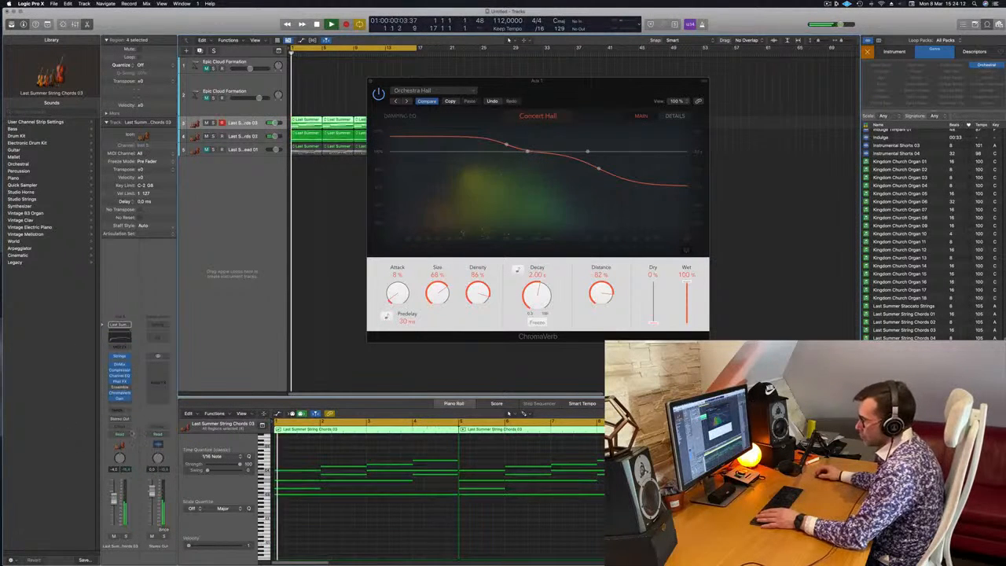
left_click(119, 410)
mouse_move(116, 419)
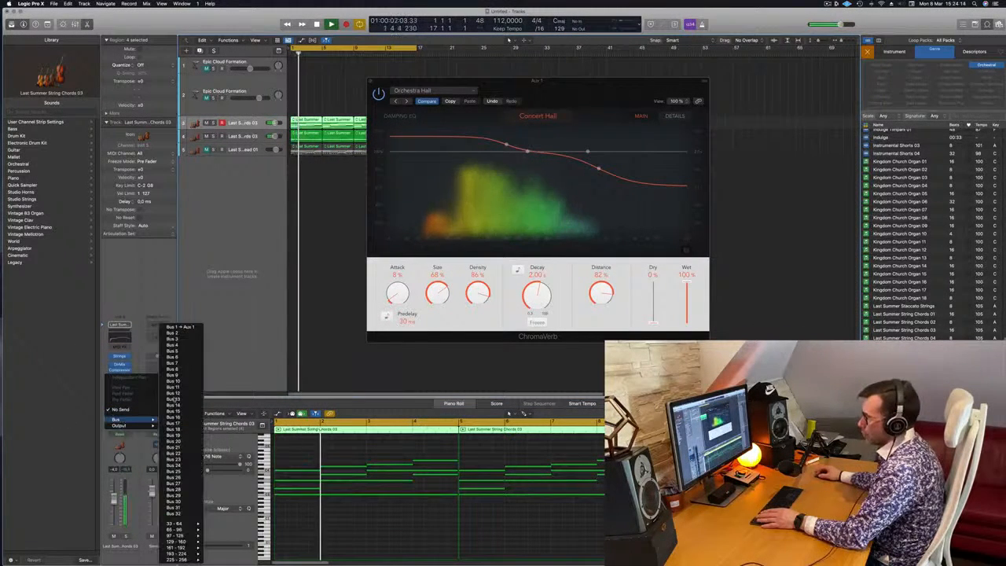
left_click(179, 327)
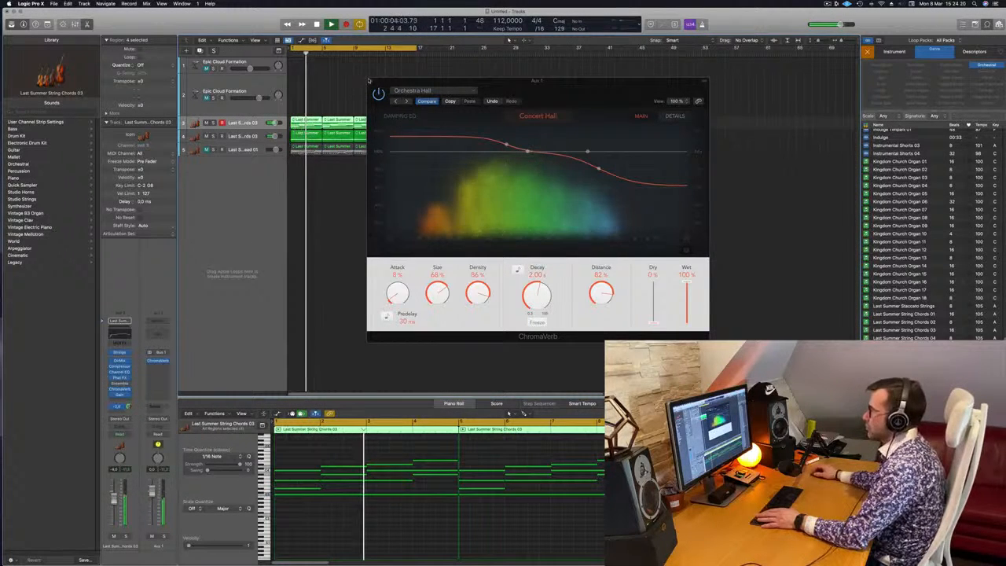
left_click(371, 80)
Change the Studio Strings instrument on the low cello track from Cellos to Double Basses.
left_click(240, 136)
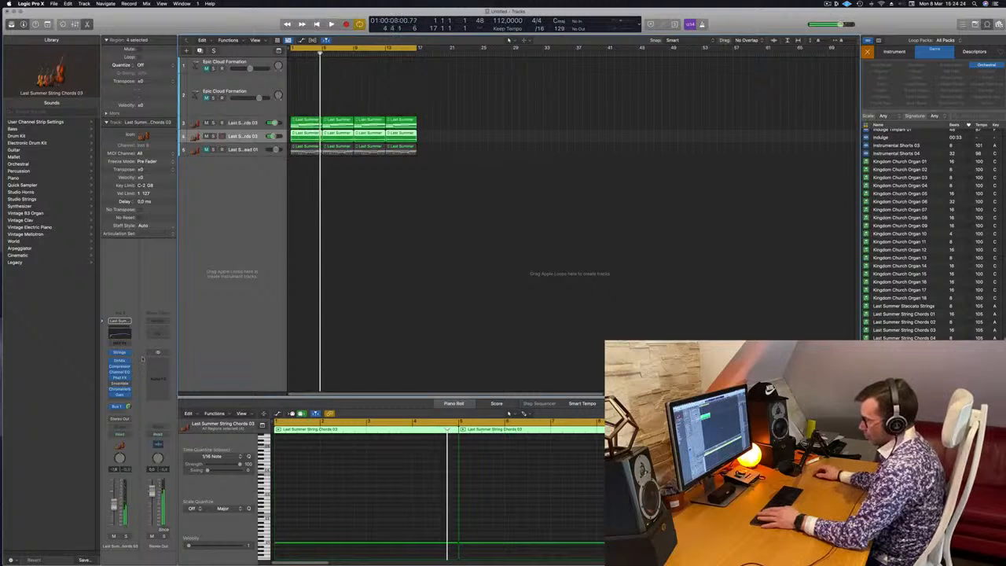
left_click(121, 353)
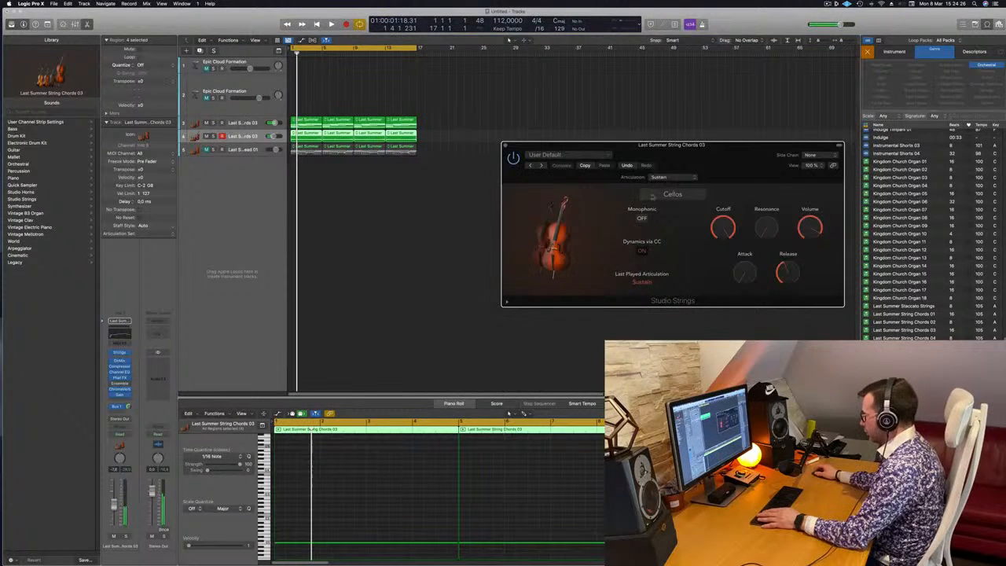
left_click(670, 194)
left_click(714, 277)
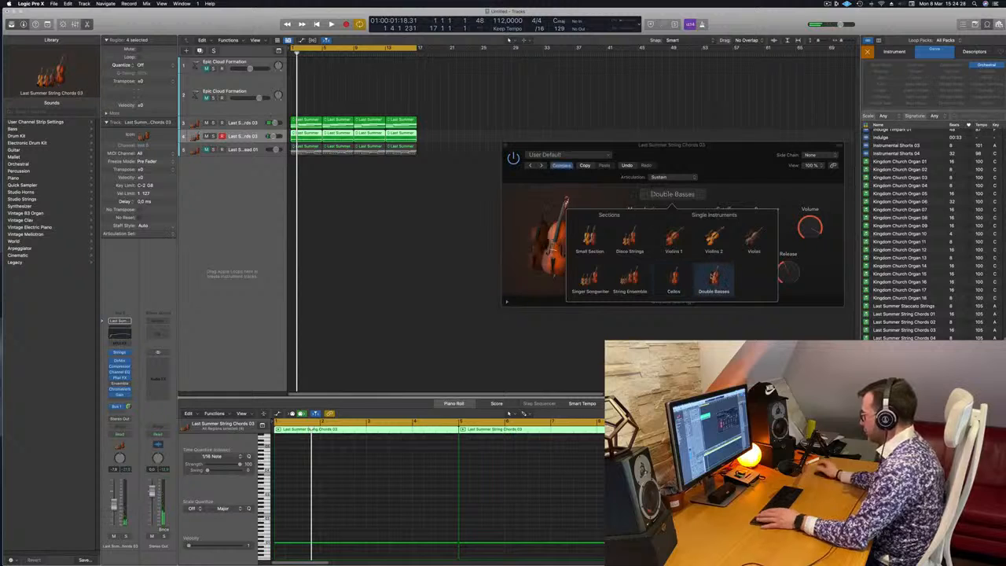
Listen to the double basses alone and together with the string chords from the start.
left_click(278, 174)
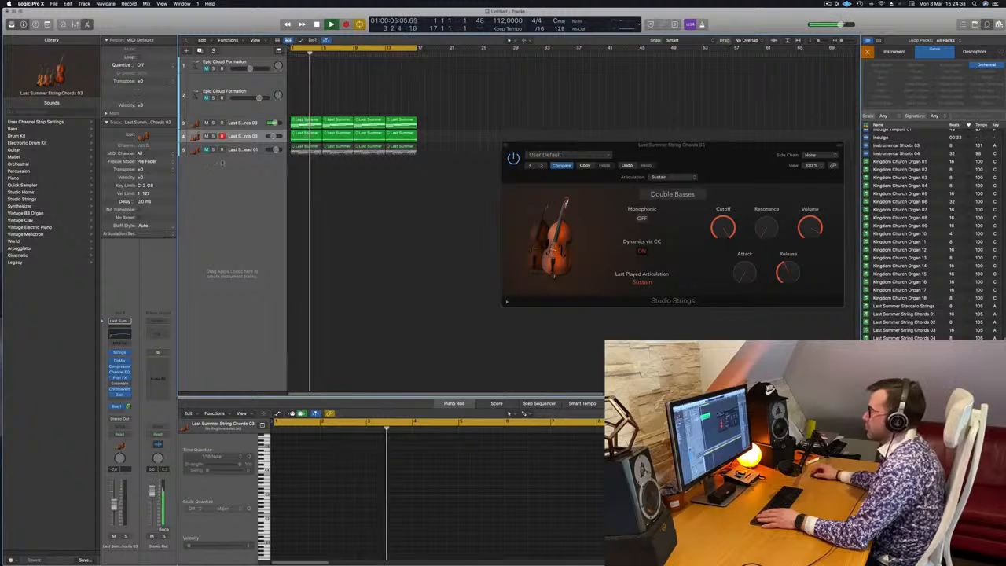
left_click(208, 124)
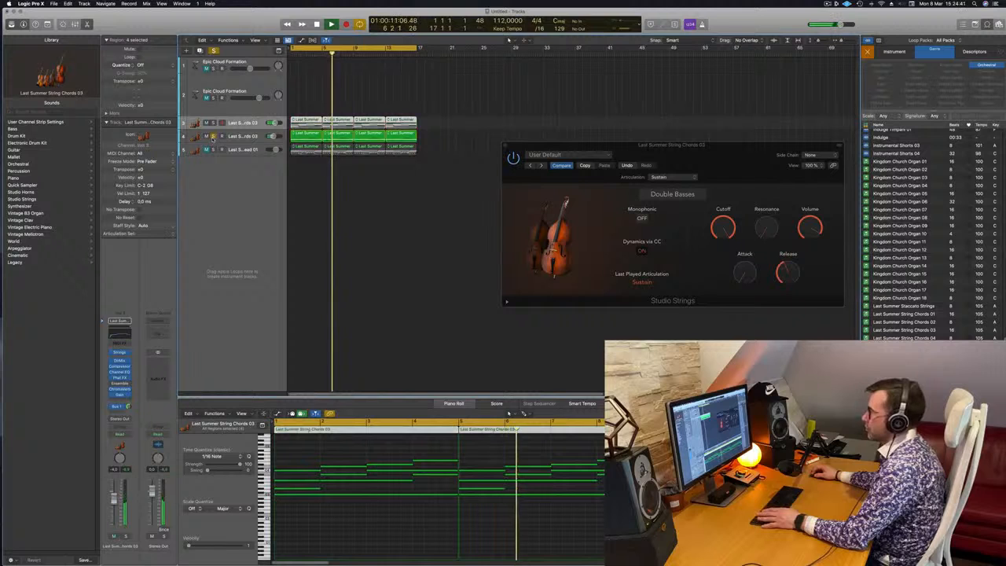
key("Return")
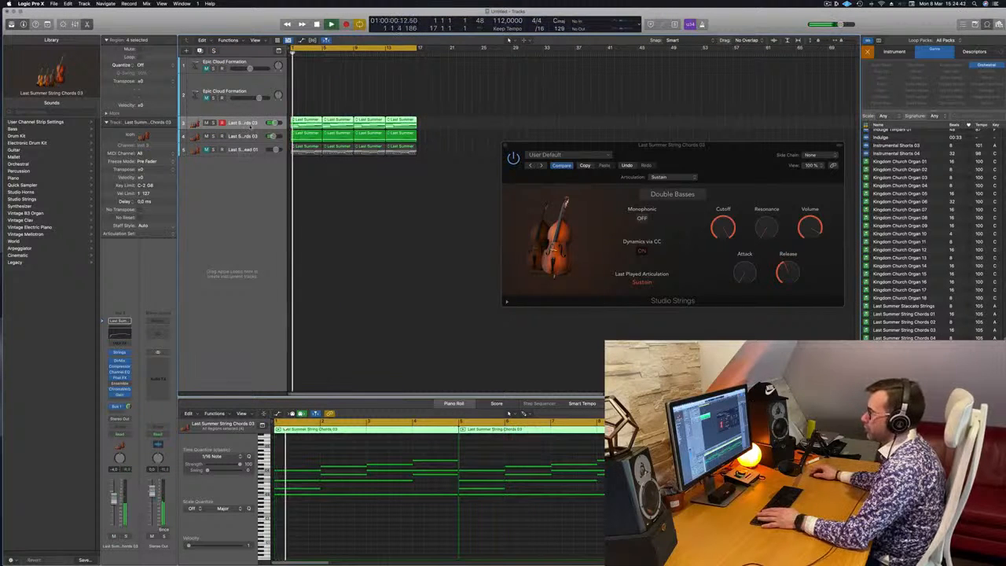
Show track automation and shape the string chords' volume so that it swells across each of the four regions.
key("a")
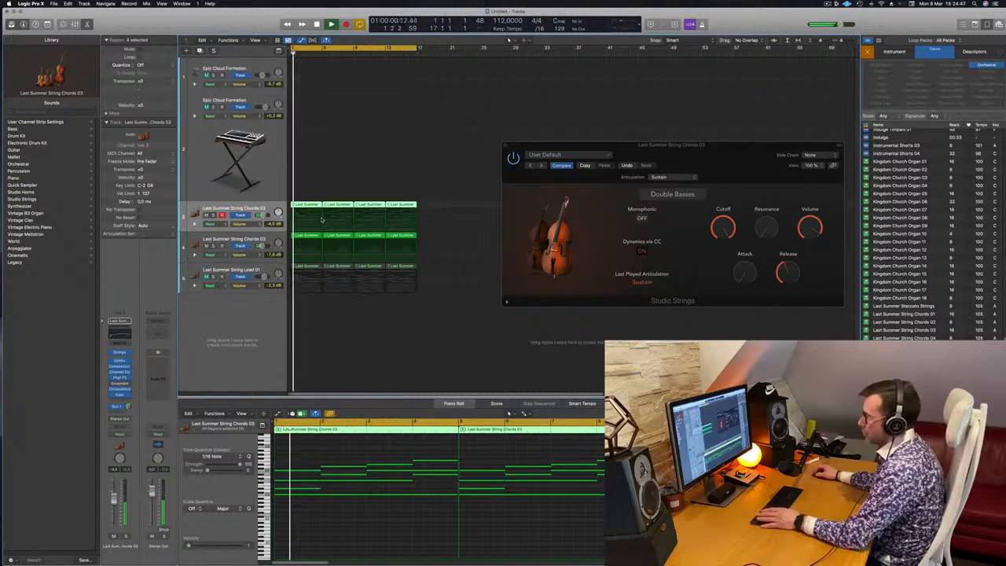
left_click(321, 220)
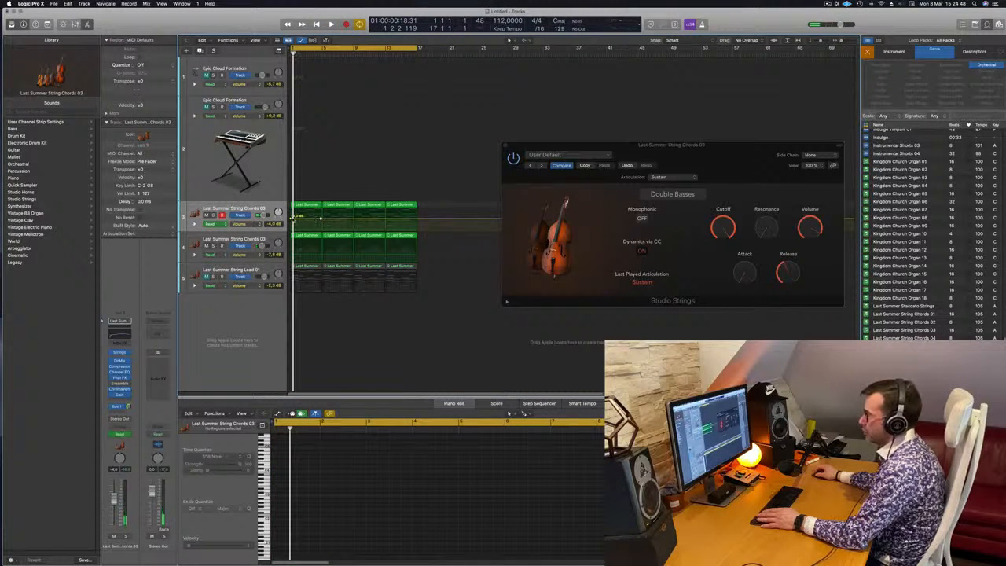
key("space")
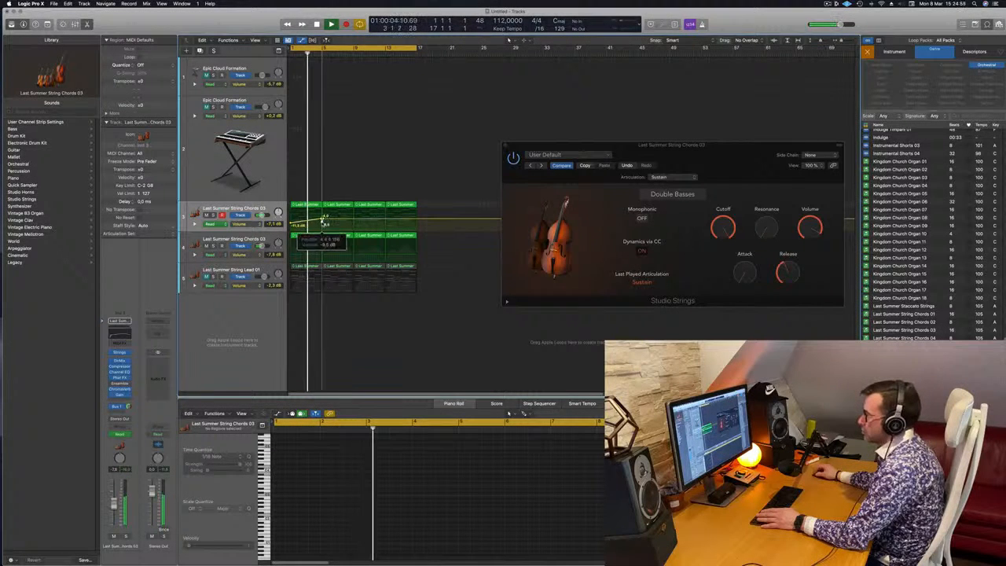
left_click(357, 216)
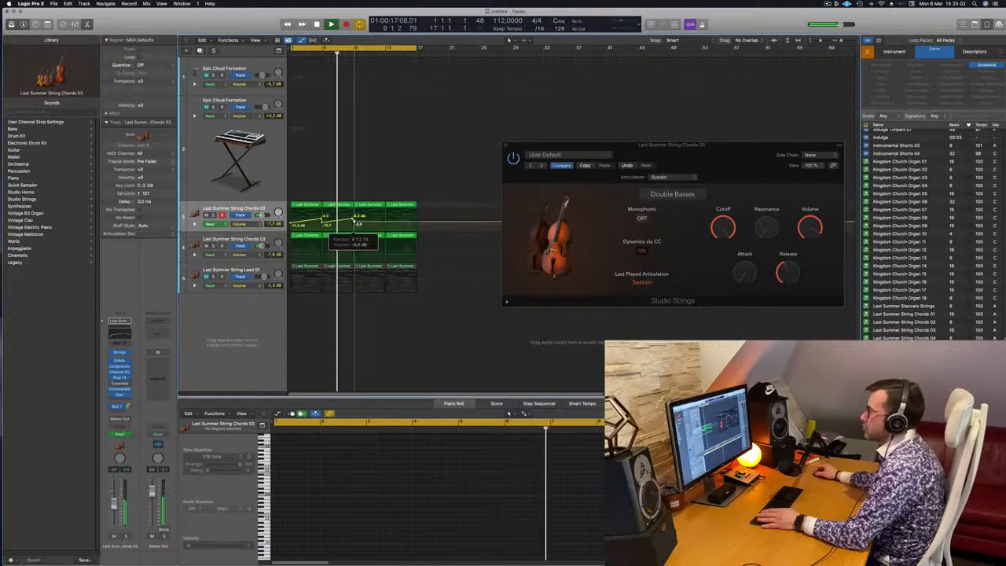
left_click_drag(386, 223, 416, 217)
key("Return")
Add volume automation to the double bass track, rising gradually from about -10.7 dB at bar 1 to bar 17.
left_click(295, 252)
left_click_drag(291, 251, 291, 254)
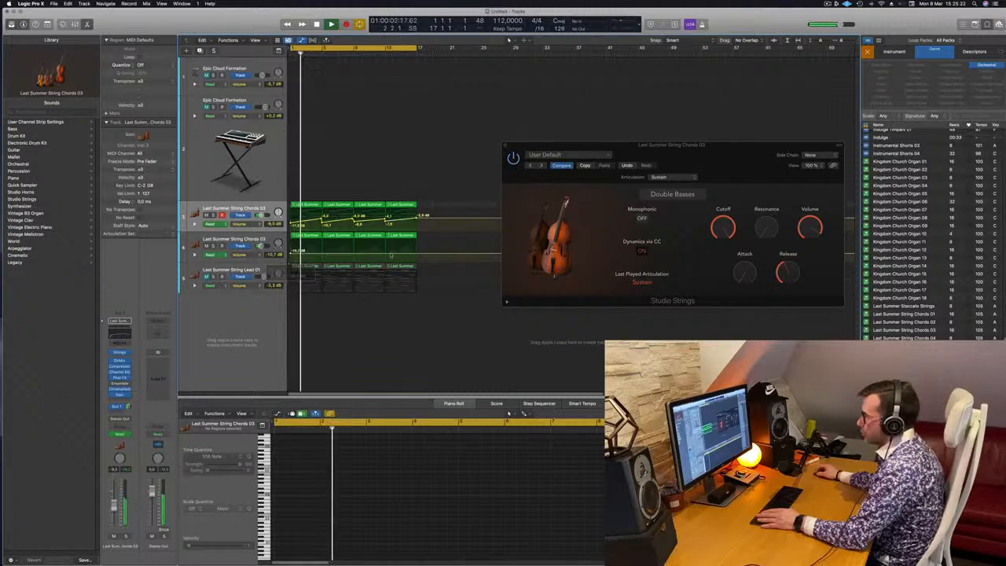
left_click(416, 257)
left_click_drag(416, 256, 416, 249)
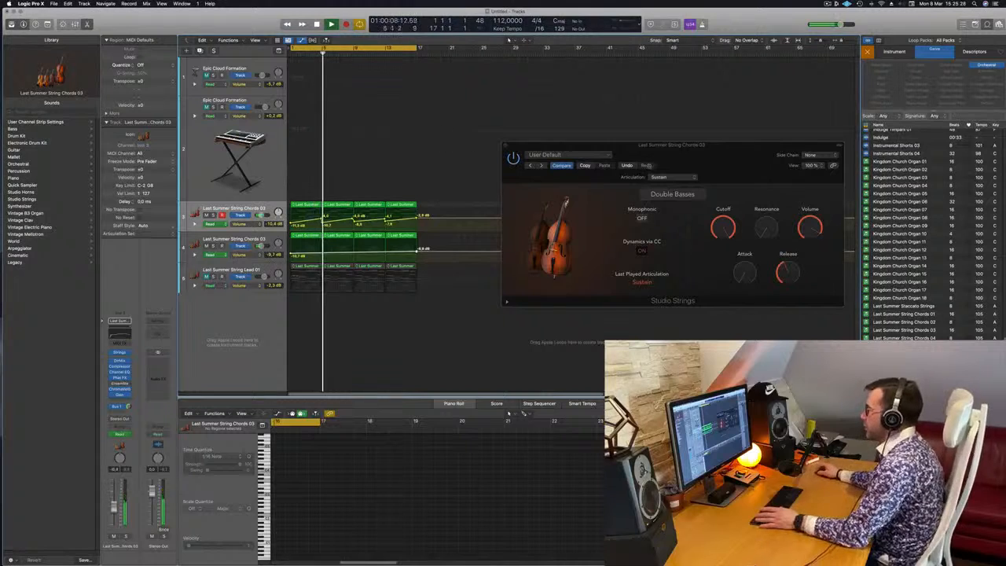
left_click_drag(698, 164, 698, 168)
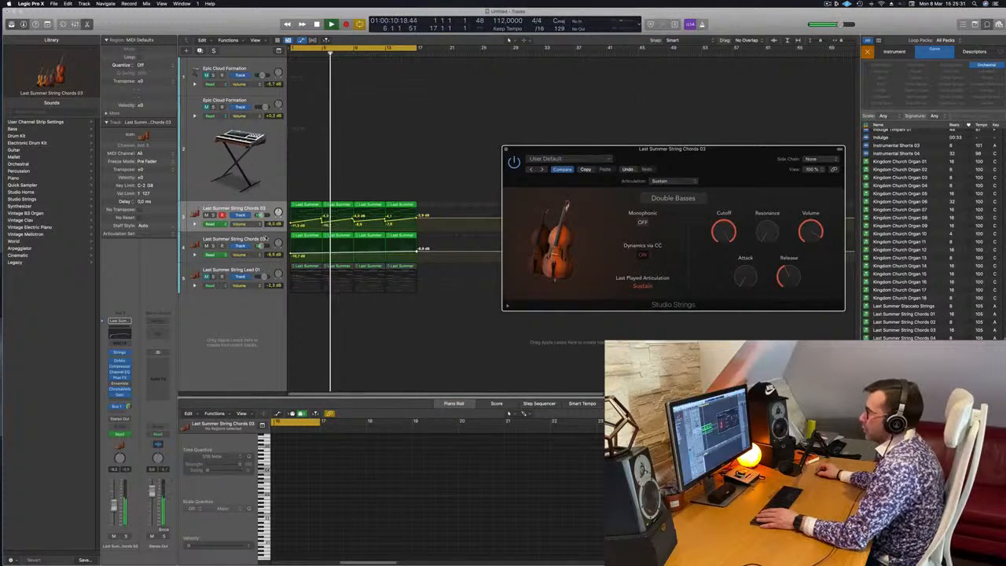
Copy the first string chords region with its automation onto the second Epic Cloud Formation track at bar 1.
left_click(265, 239)
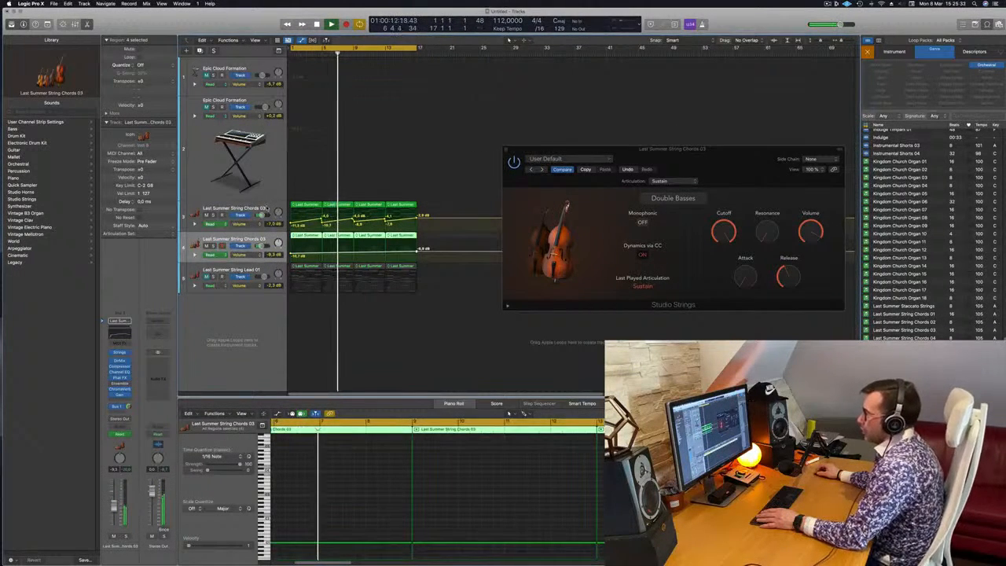
left_click(260, 214)
scroll(307, 435, "left", 5)
left_click(305, 205)
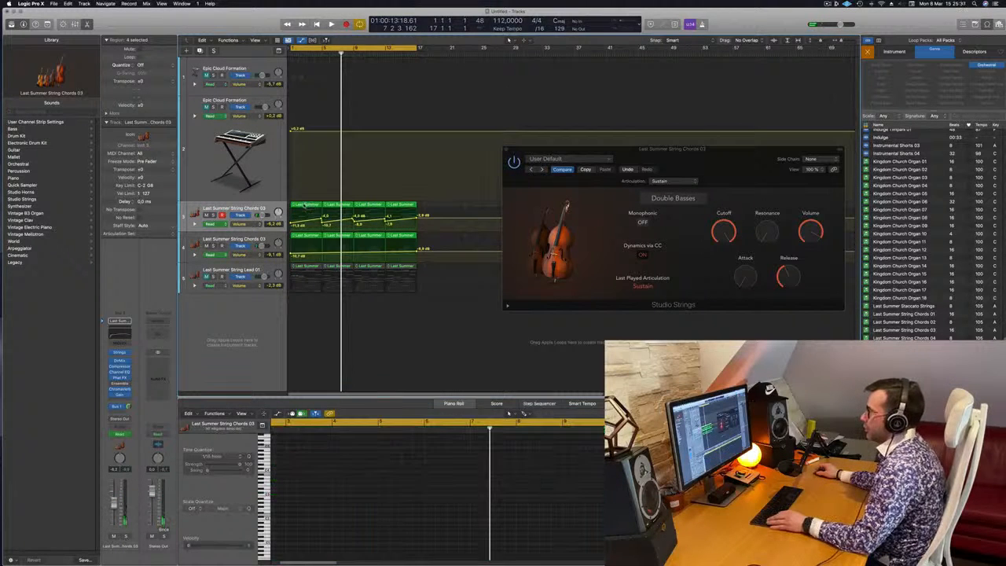
left_click_drag(305, 205, 307, 135)
Delete the lower notes of the copied region, keeping only the four top-line notes, and transpose them to a low register.
left_click_drag(297, 475, 457, 522)
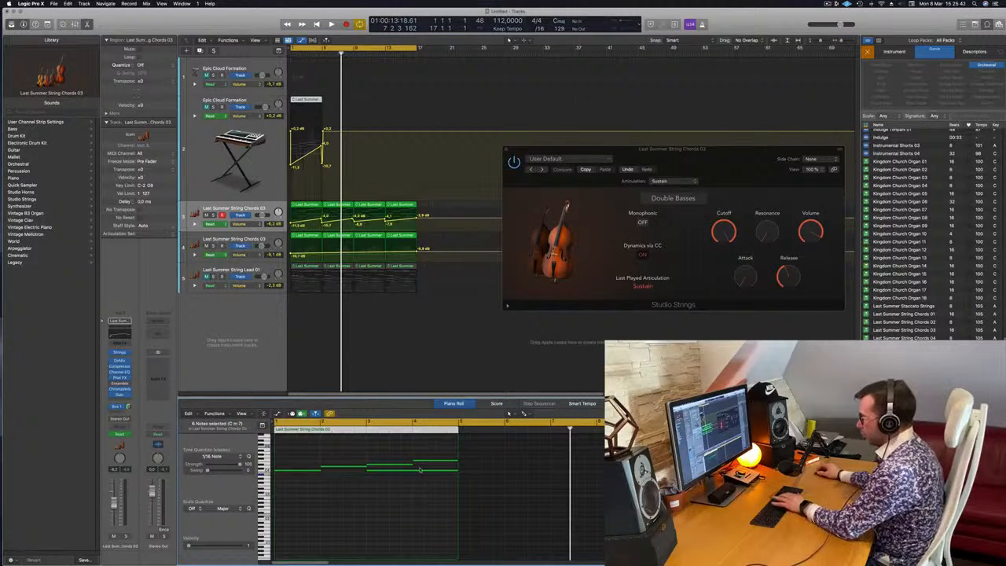
left_click_drag(303, 459, 436, 496)
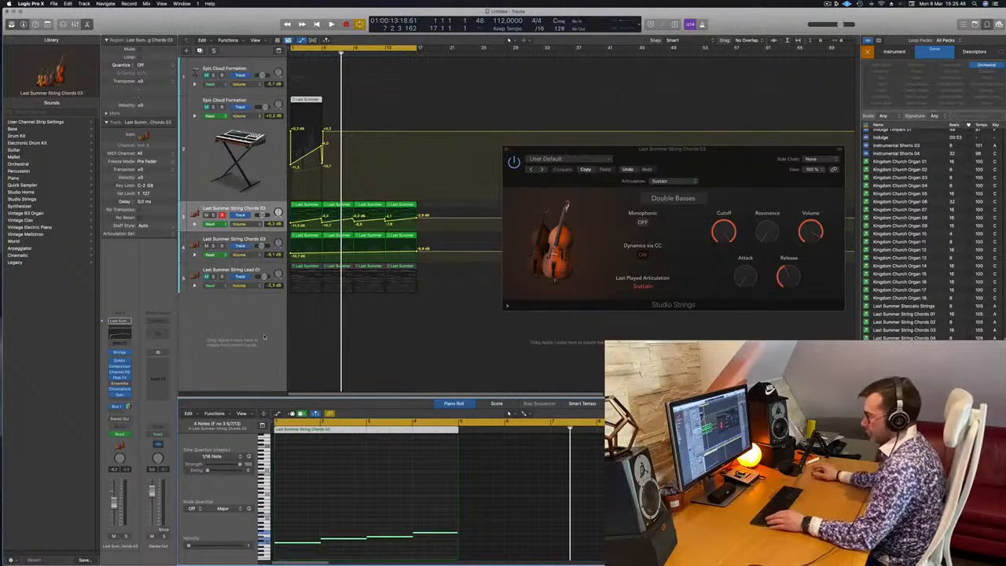
Try removing the volume automation from the string chords track and undo the removal.
key("ctrl+super+BackSpace")
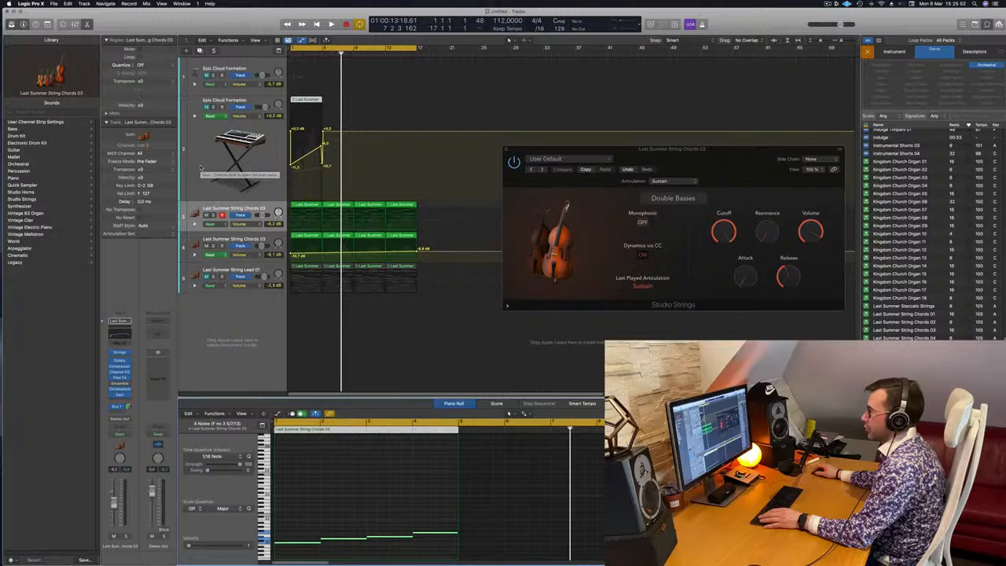
key("super+z")
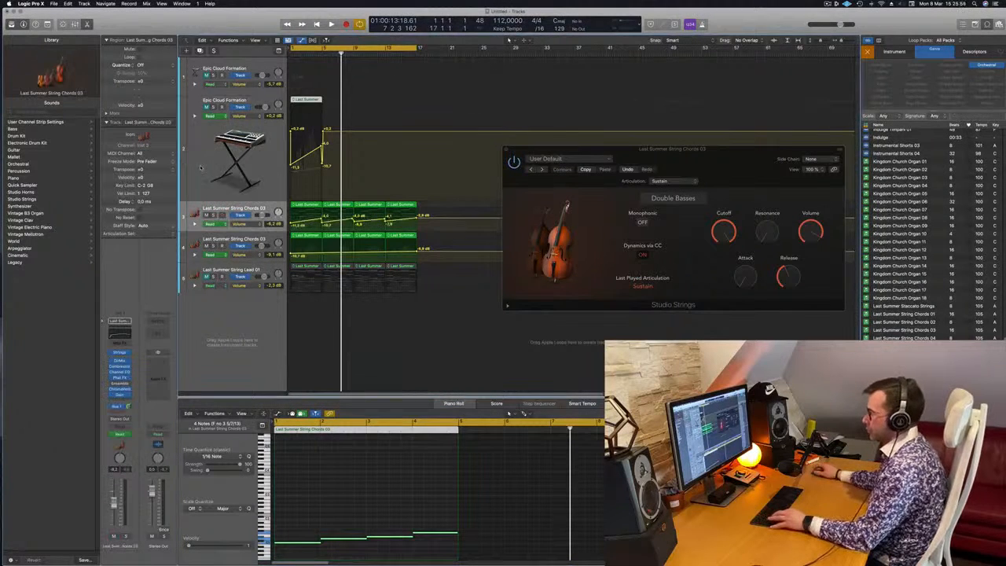
Remove the volume automation from the second Epic Cloud Formation track, unmute the track and play the arrangement from the start.
left_click(208, 130)
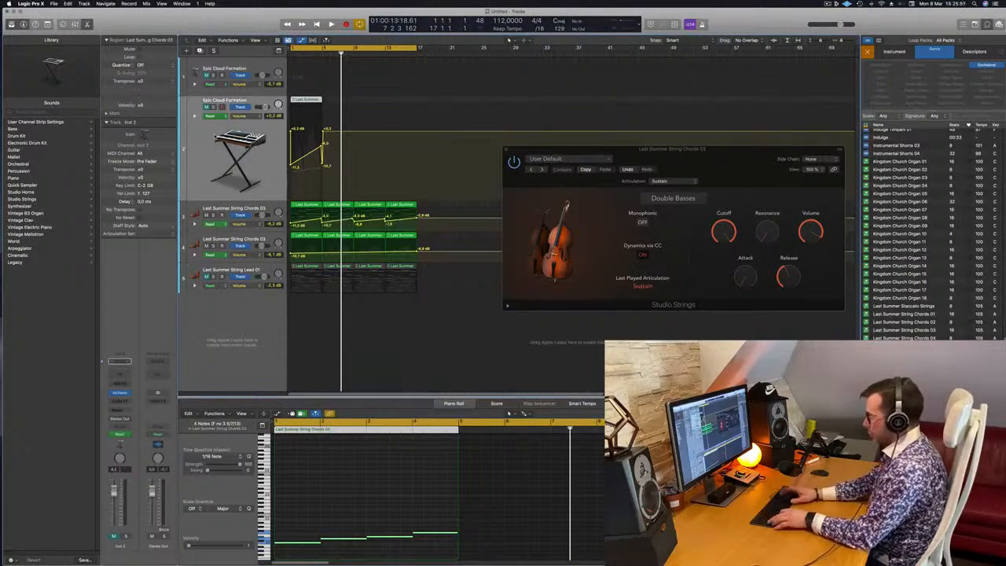
key("ctrl+super+BackSpace")
key("space")
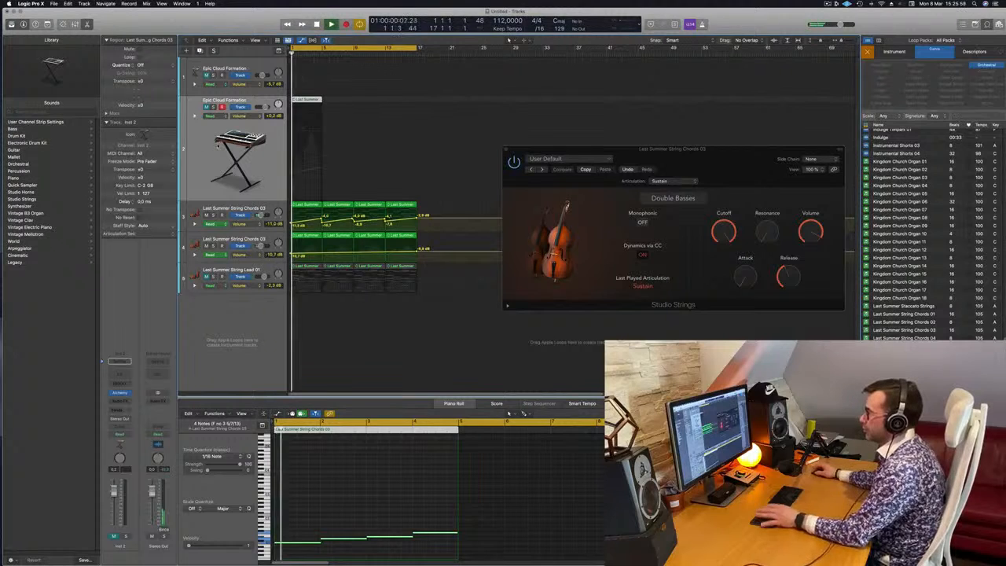
key("m")
key("space")
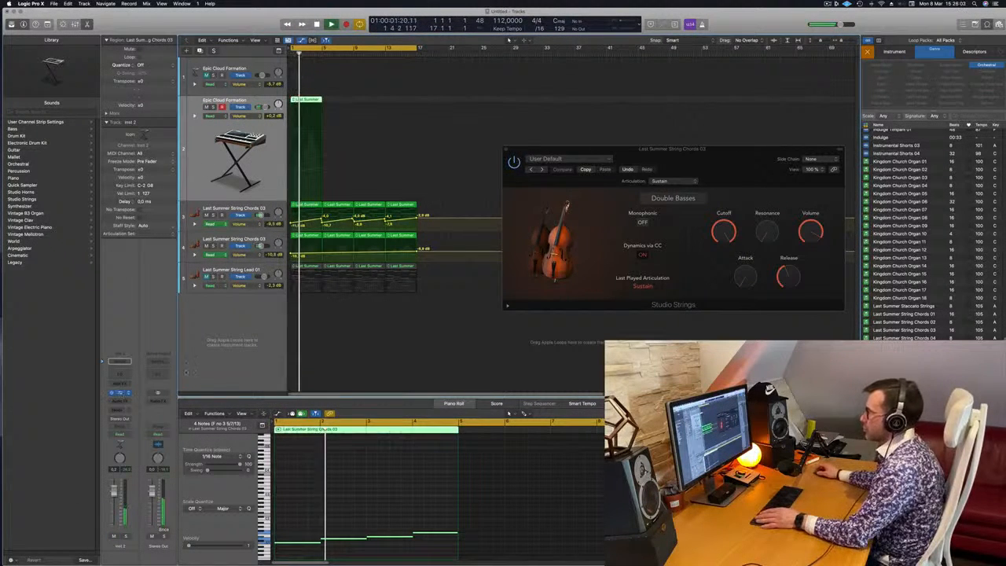
Open the second track's Alchemy preset browser, list all categories with the highest rated first, and load Perfect Pad 01.
left_click(120, 393)
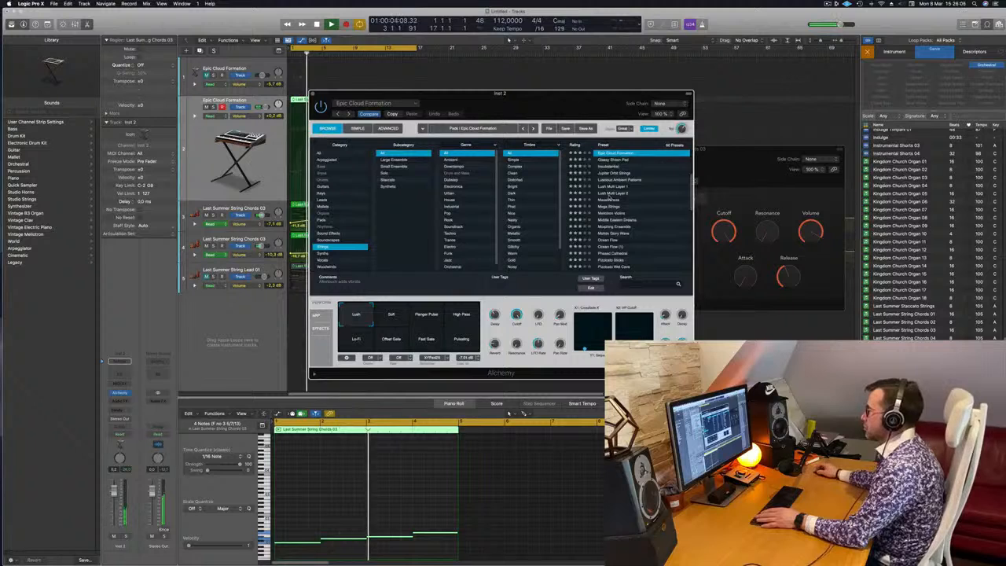
left_click(574, 144)
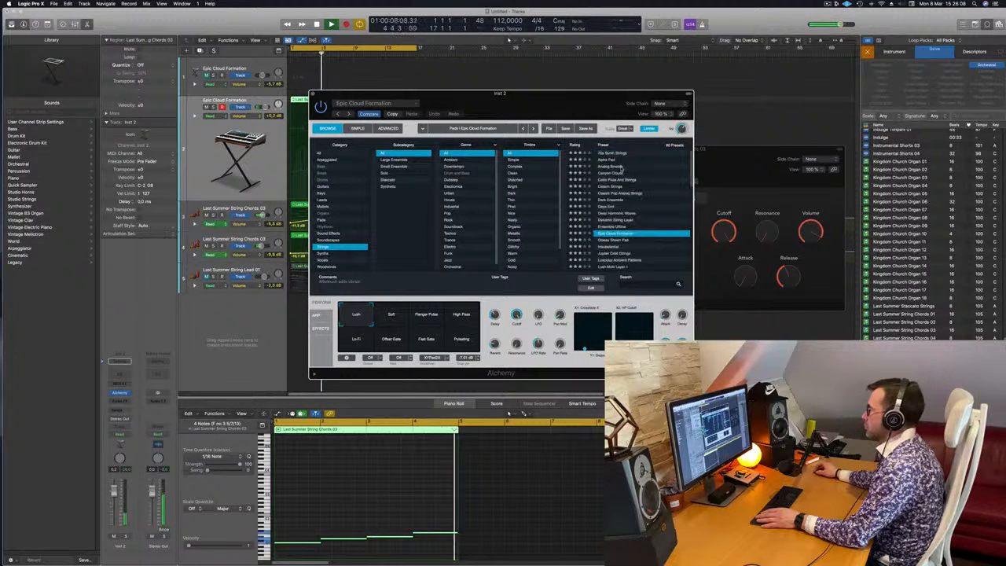
left_click(340, 153)
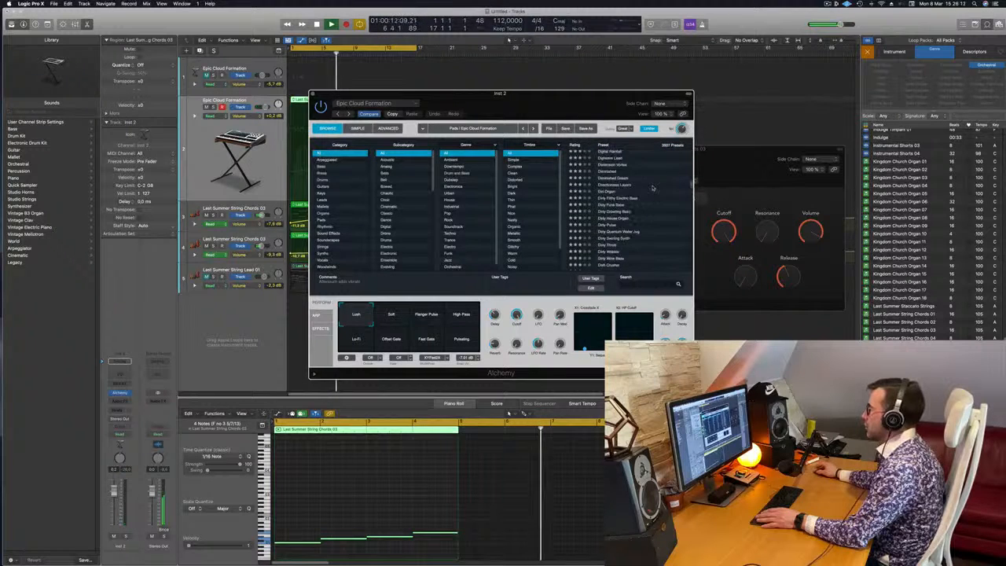
left_click_drag(694, 145, 694, 119)
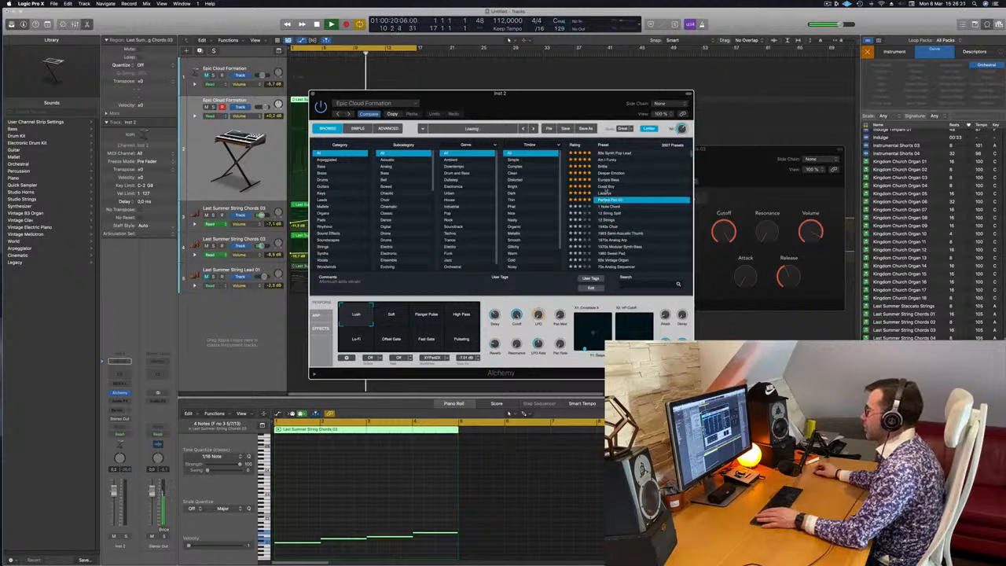
left_click_drag(595, 109, 731, 111)
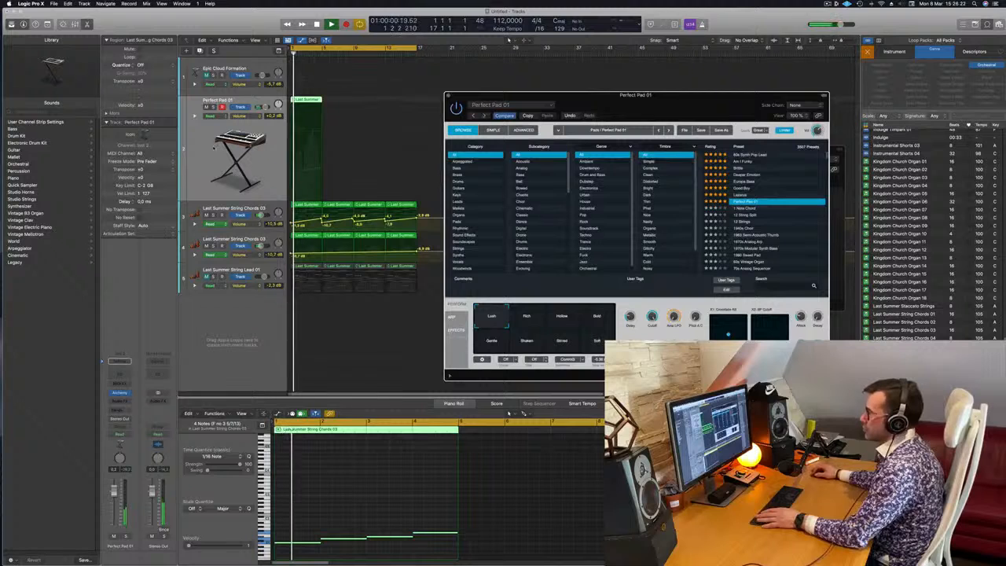
Solo the pad track and audition the Bold, Hollow and Rich variations of Perfect Pad 01.
key("s")
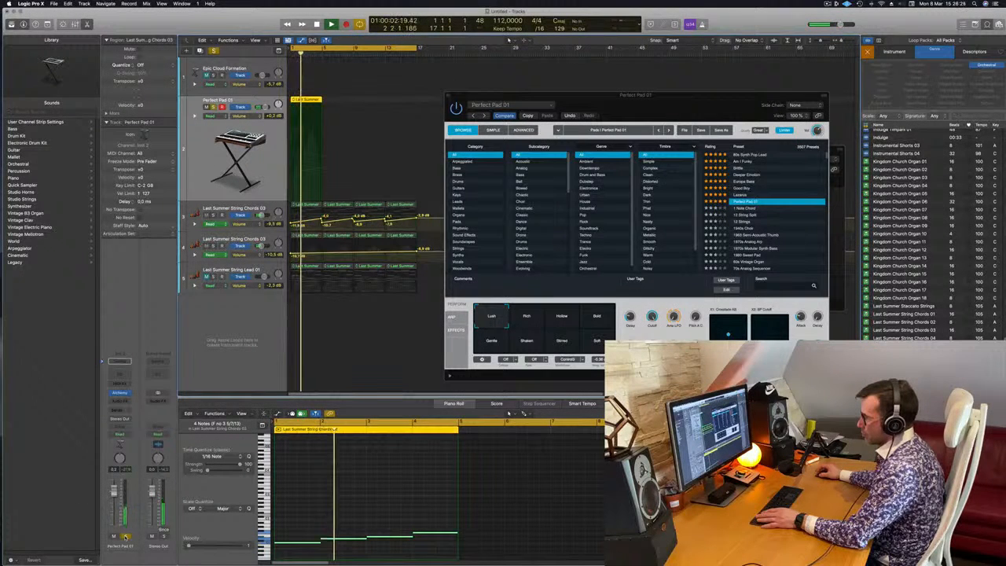
left_click(597, 318)
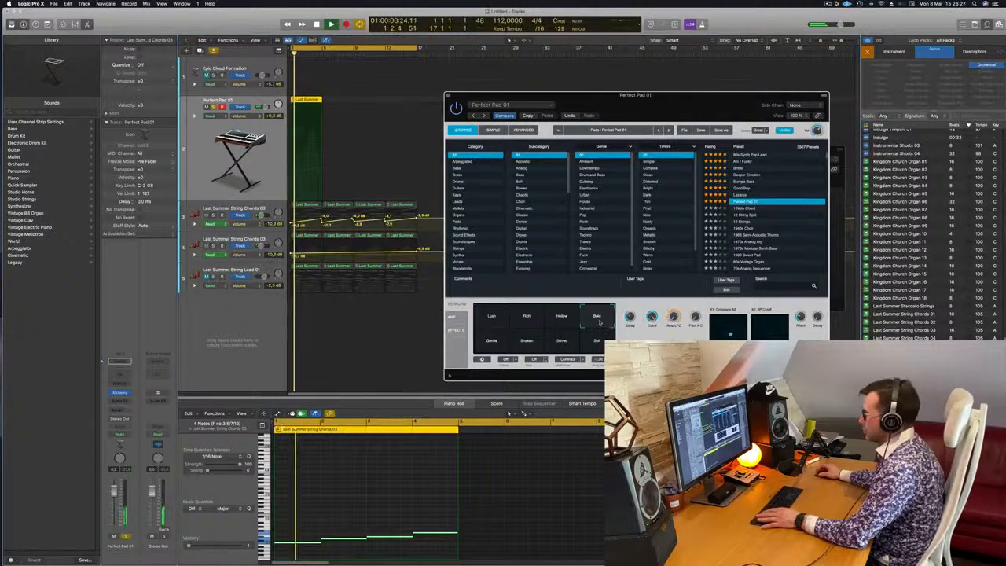
left_click(561, 319)
left_click(527, 317)
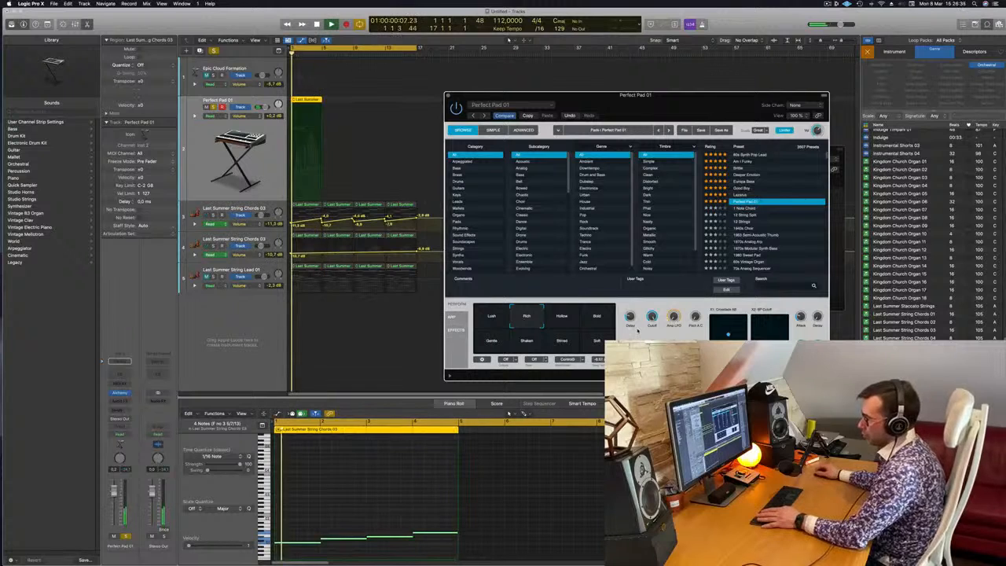
Audition Europa Bass and, from the Bass category, 808 Bass (1) and 808 Mutation Bass on the soloed track.
left_click(742, 189)
left_click(747, 182)
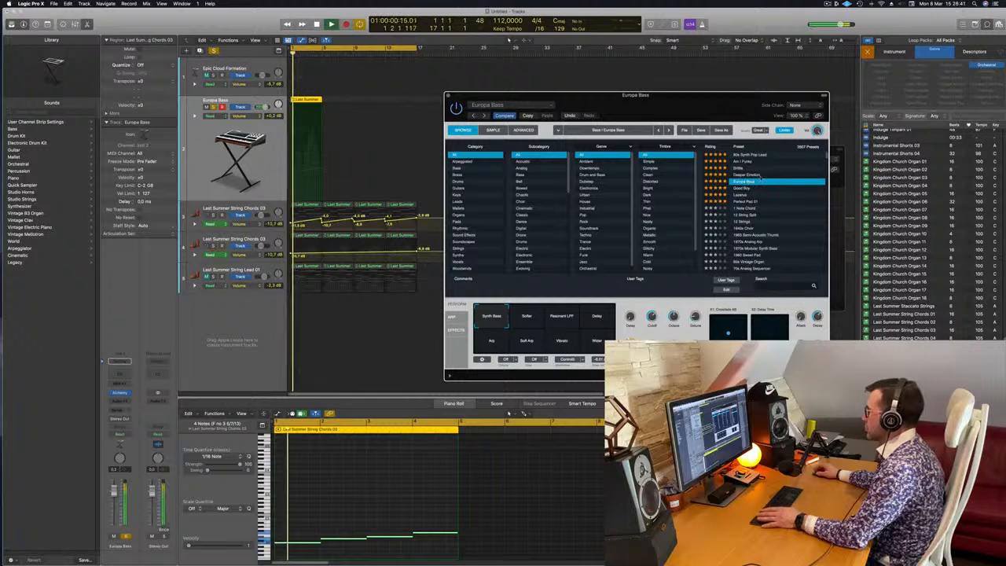
left_click(456, 167)
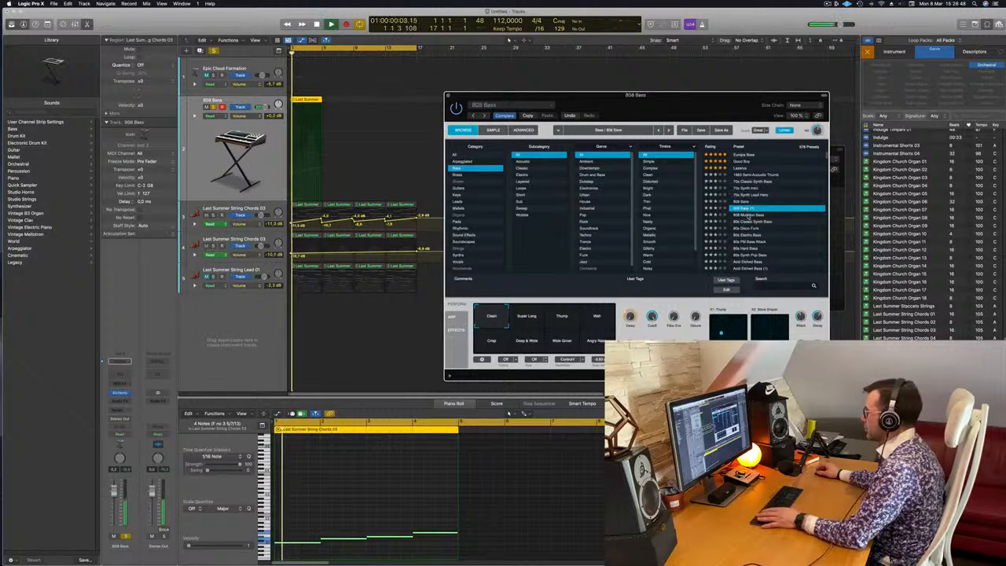
left_click(398, 490)
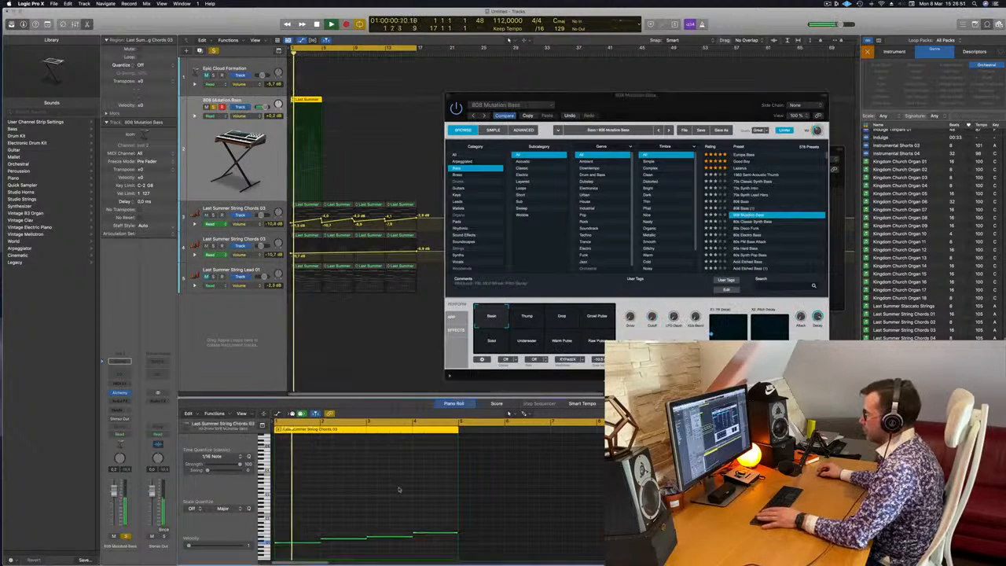
Try the bass presets 80s Electro Bass, 80s FM Bass Attack, Acid Etched Bass (1) and Aggressor.
left_click(758, 237)
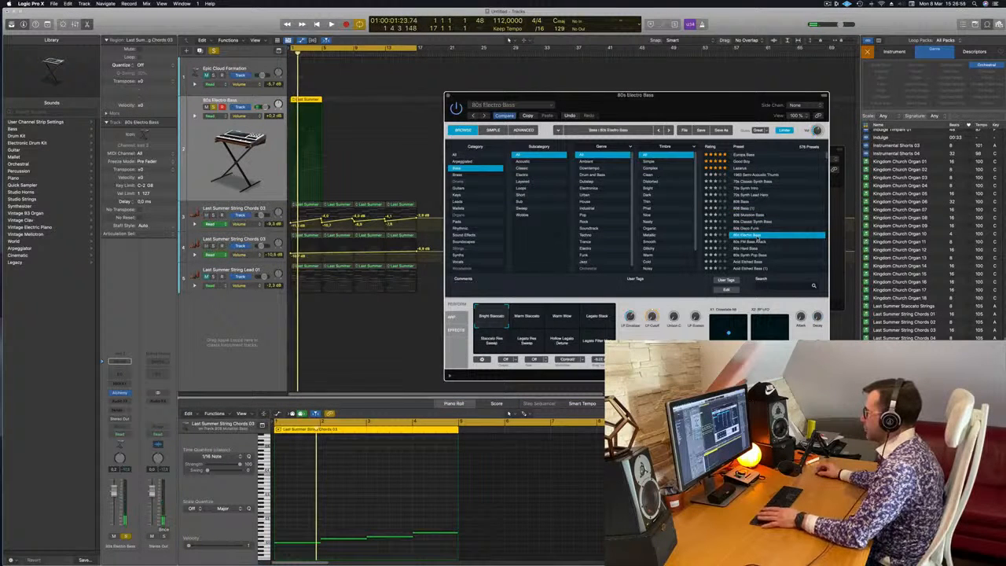
left_click(759, 241)
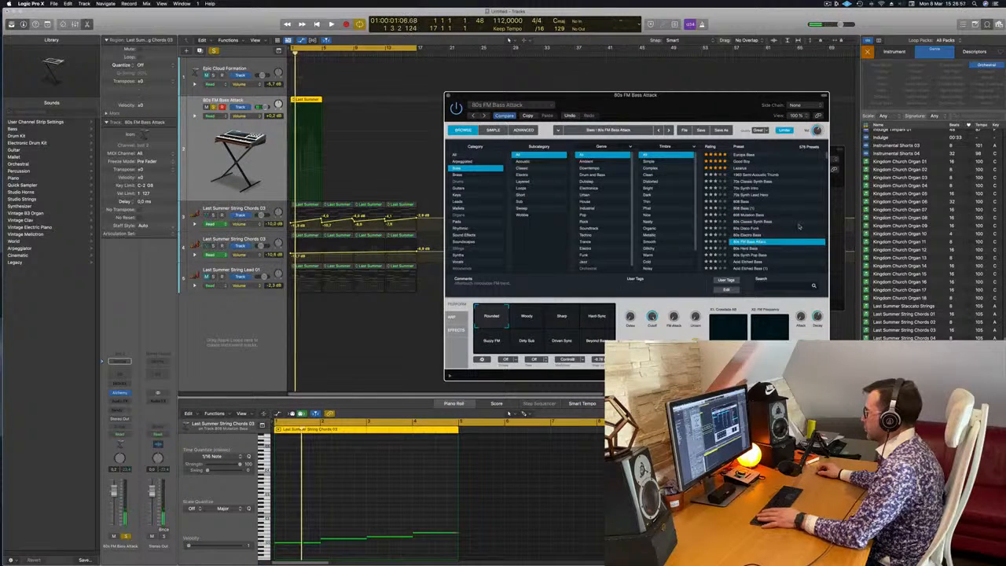
scroll(800, 226, "down", 3)
left_click(755, 235)
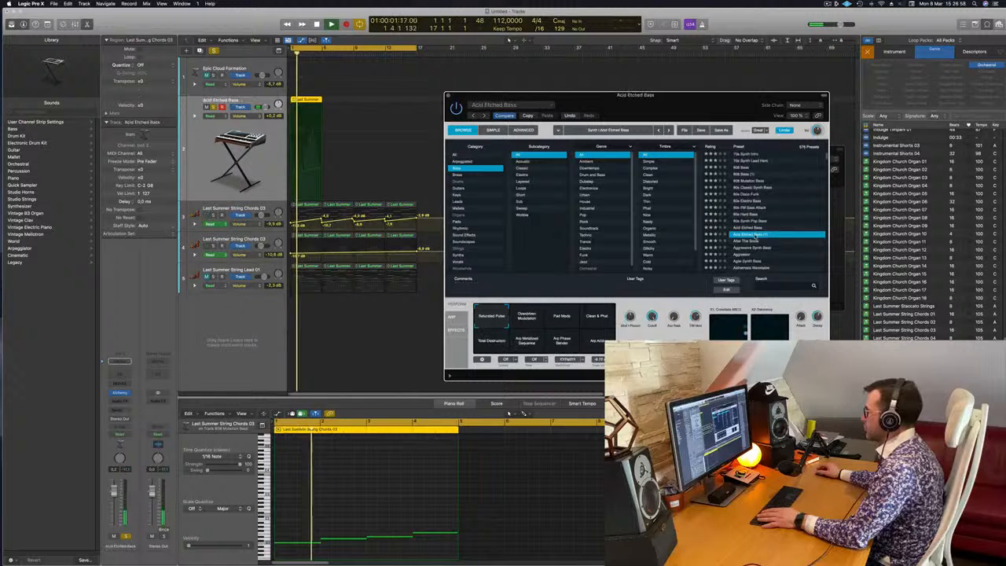
scroll(792, 222, "down", 3)
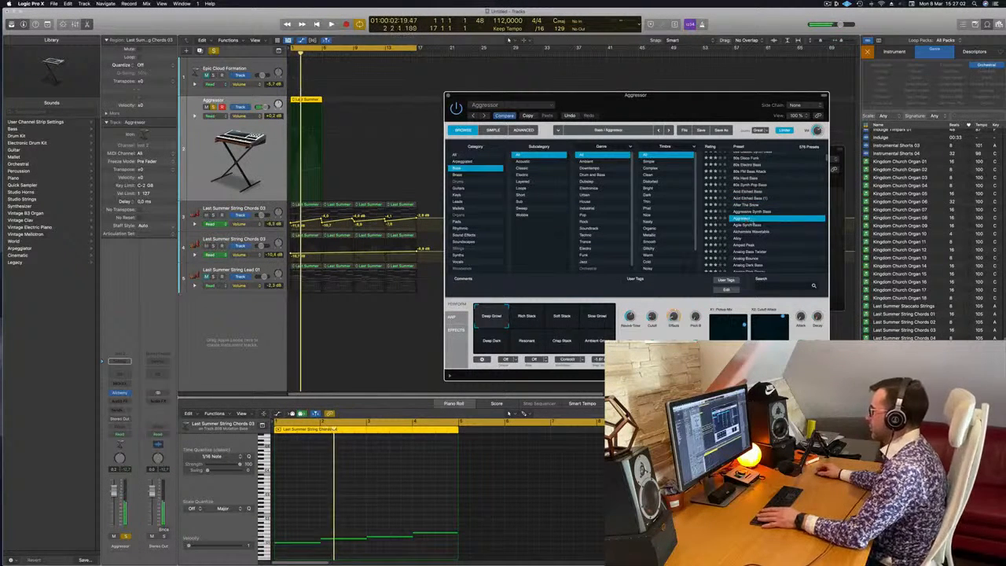
Try the bass presets Analog Bounce, Analog Dark Decay and Analog Saw Punch.
scroll(750, 224, "down", 2)
left_click(751, 222)
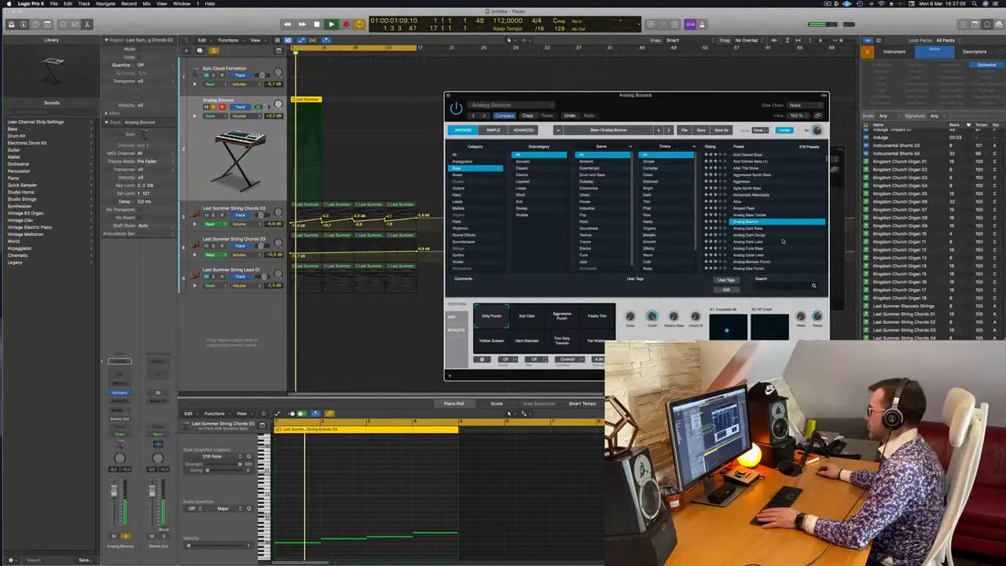
left_click(782, 238)
scroll(782, 237, "down", 3)
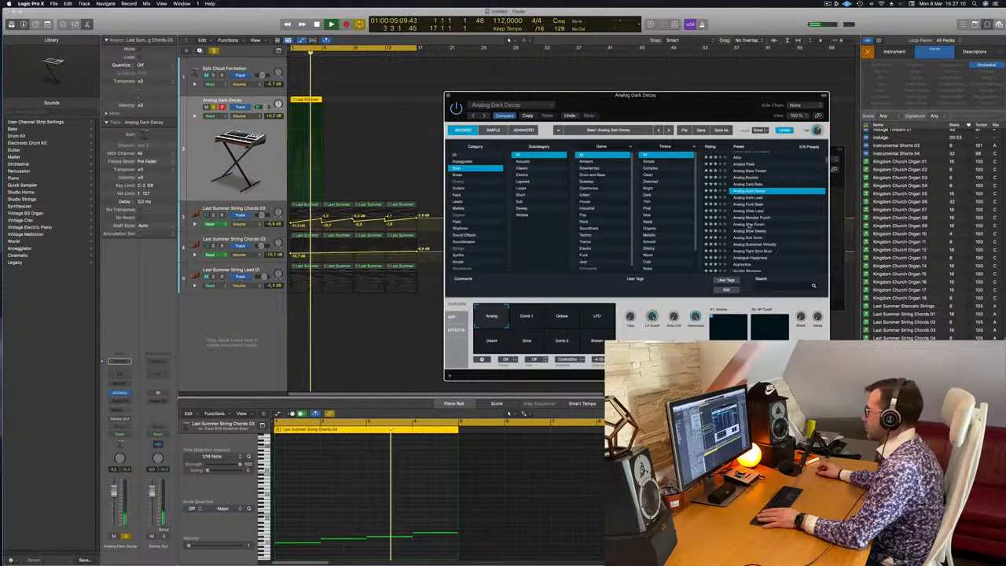
left_click(749, 225)
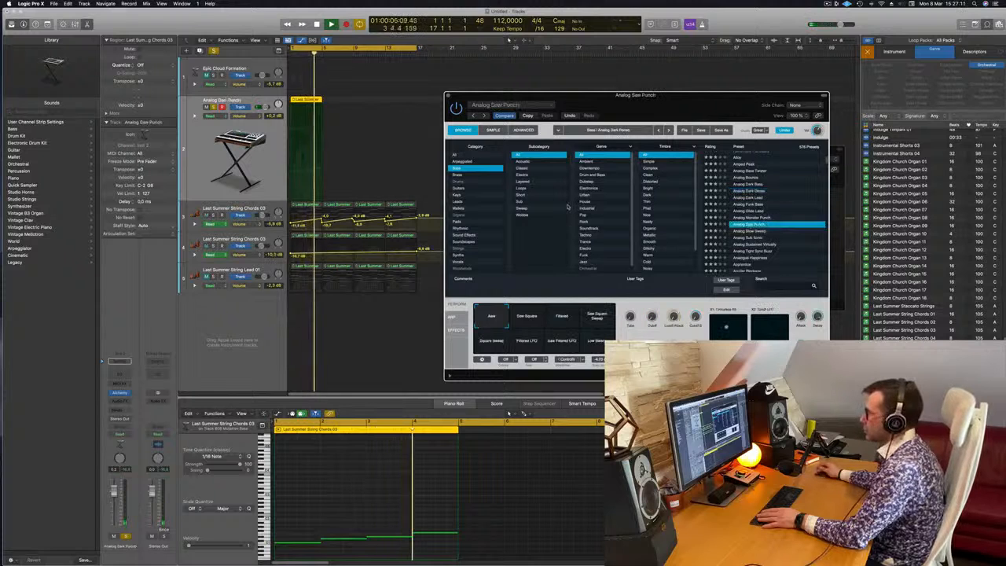
Narrow the bass presets to Acoustic and audition Rounded Bass, Semi-Acoustic Short and Synth Double Bass.
left_click(525, 161)
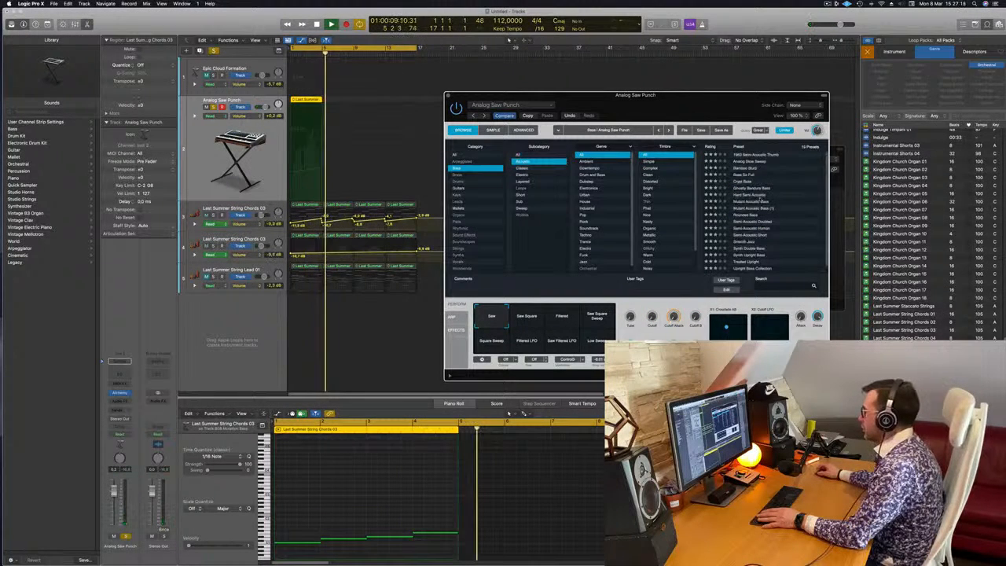
left_click(755, 215)
key("Return")
key("space")
left_click(751, 228)
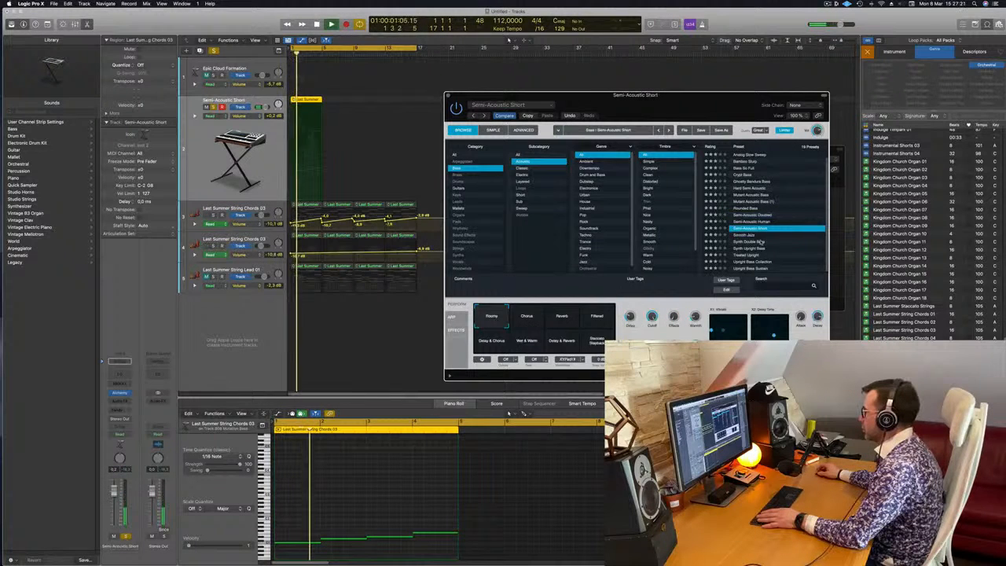
left_click(752, 243)
key("Return")
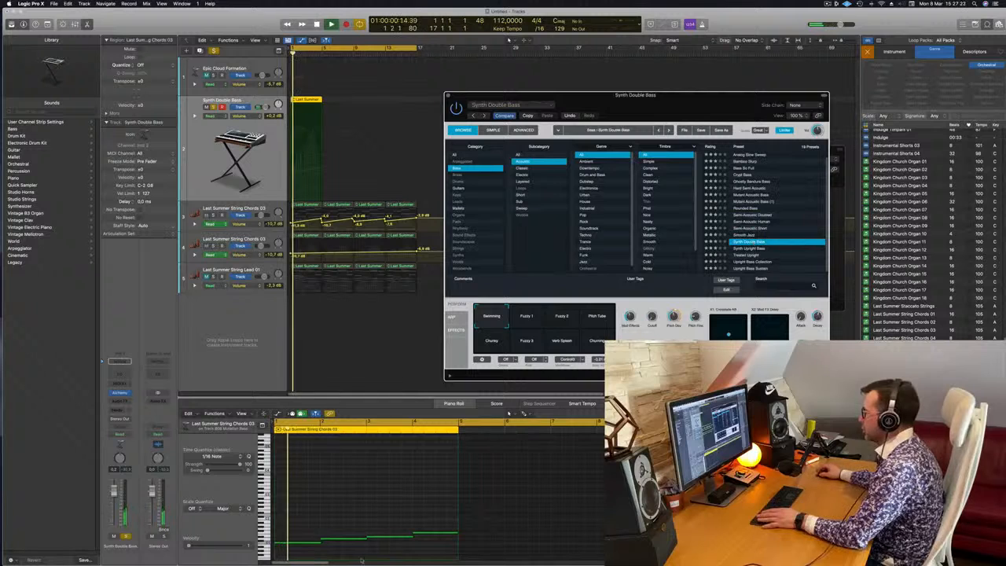
Transpose all four notes of the low line up two octaves.
left_click_drag(274, 517, 509, 560)
key("alt+shift+Up")
key("alt+shift+Up")
Play the raised line with the Treated Upright and Upright Bass Collection presets.
key("space")
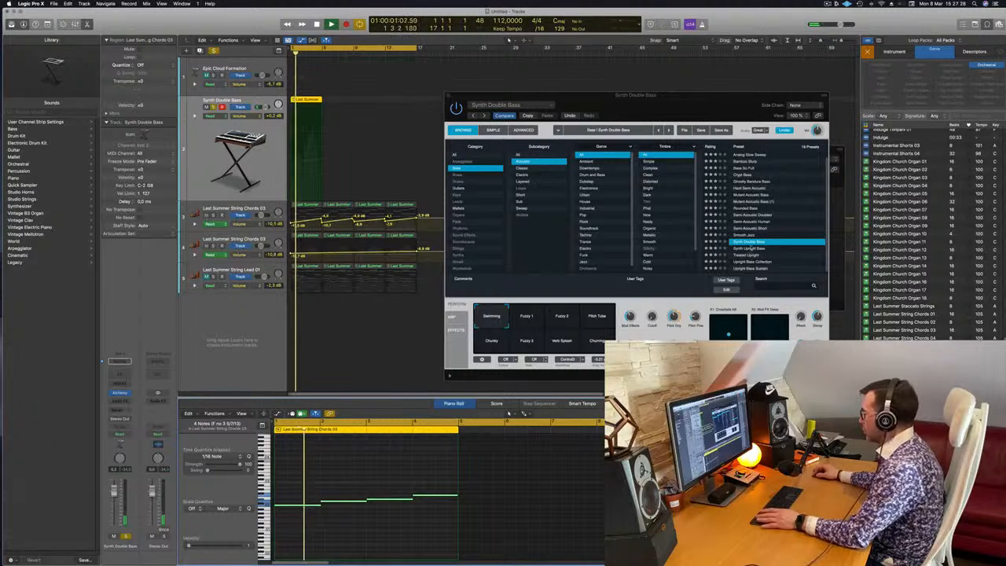
left_click(749, 255)
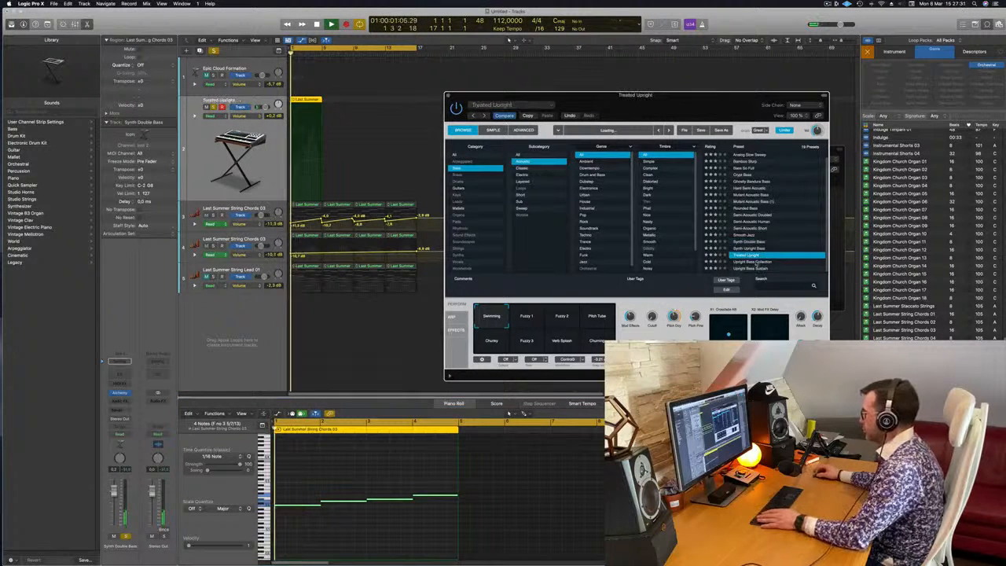
left_click(755, 262)
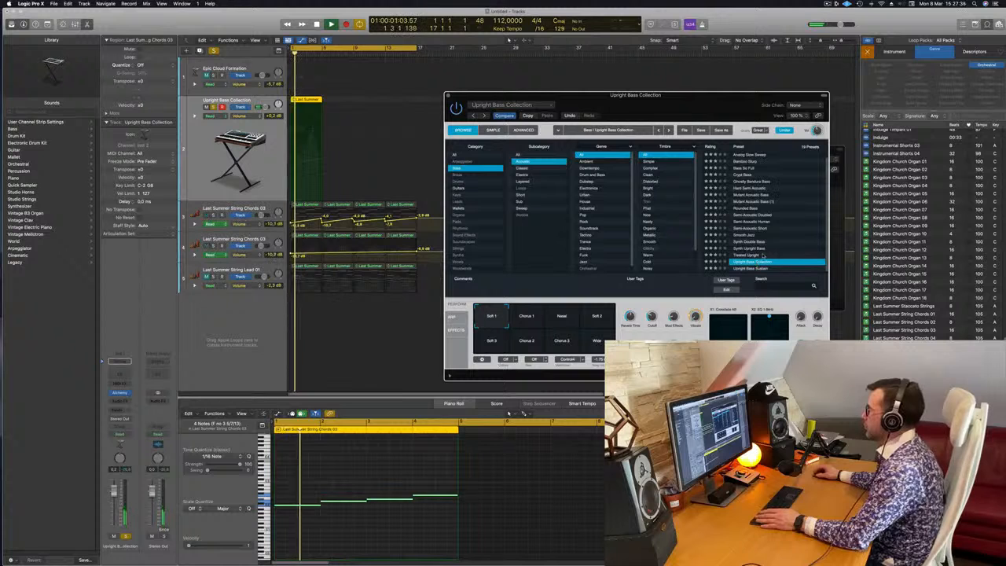
Reset the preset category filter, show only Pads and load the Deeper Emotion preset.
left_click(458, 155)
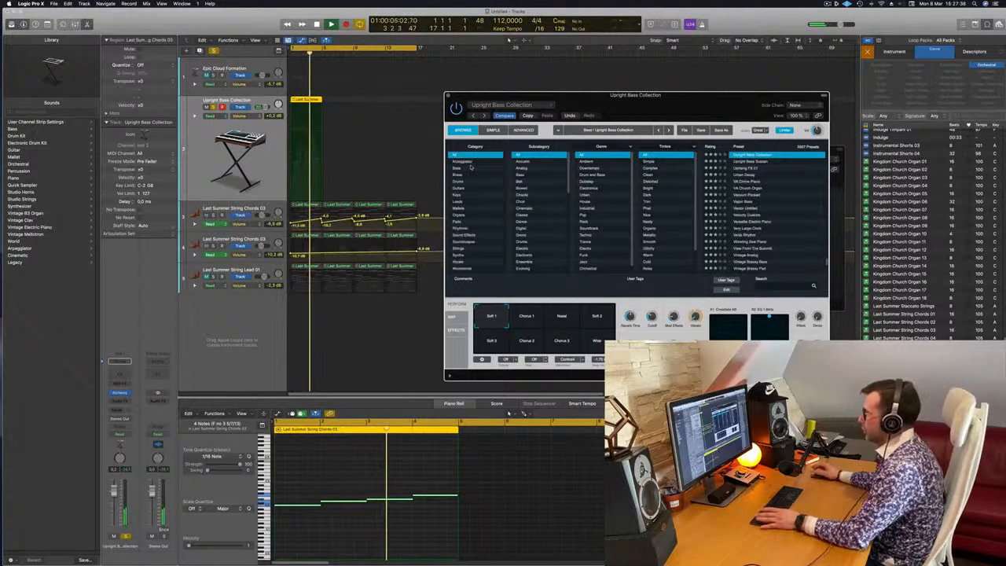
left_click(473, 221)
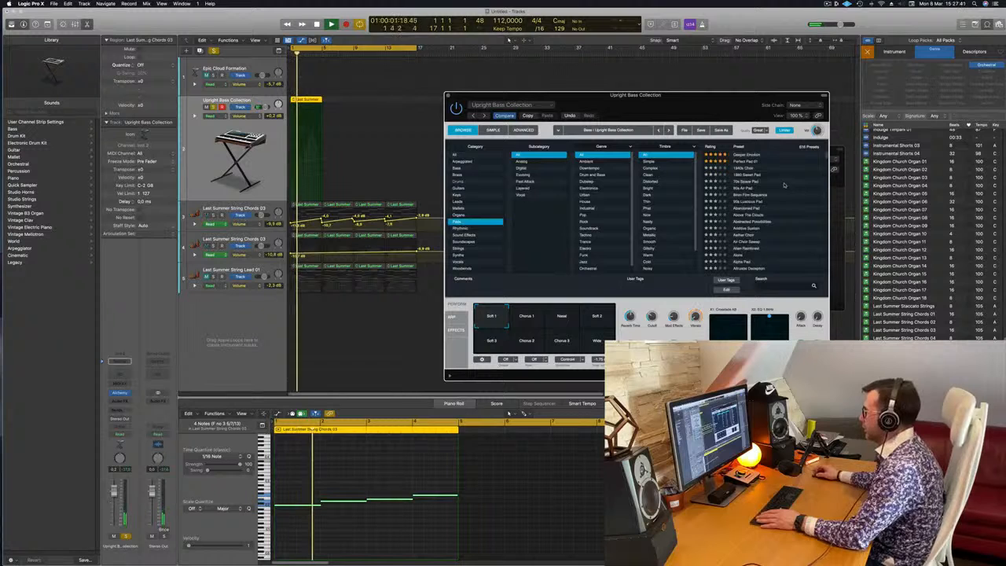
left_click(753, 155)
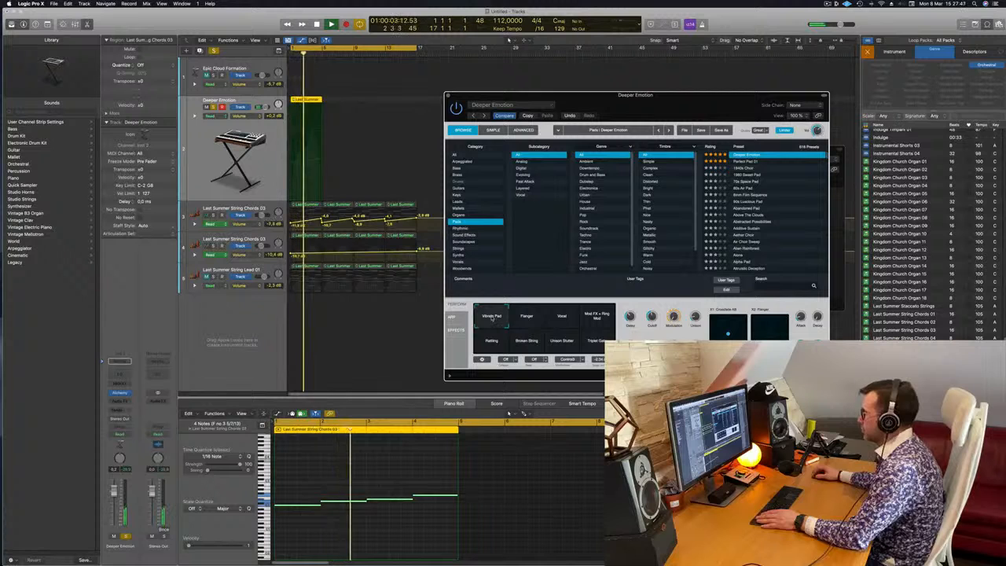
Transpose the four notes of the line down one octave and play the result.
left_click_drag(310, 464, 443, 549)
key("space")
key("space")
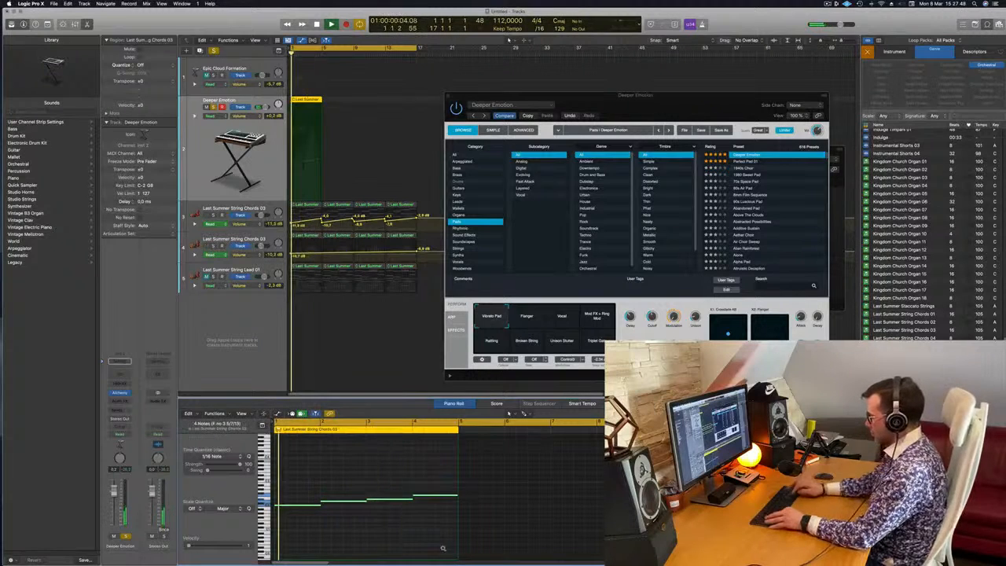
key("alt+shift+Down")
key("space")
key("space")
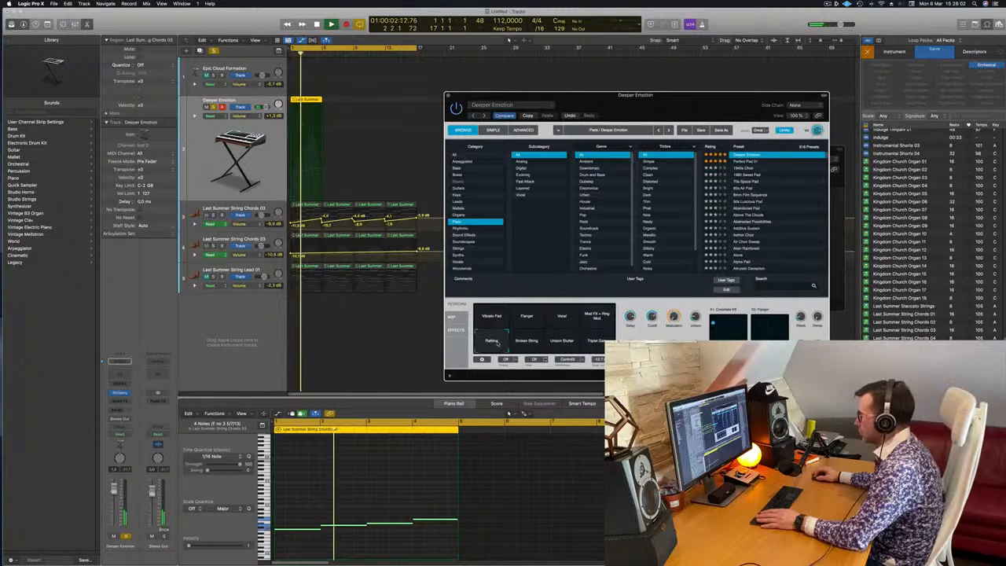
Sort the pad presets by name and compare Perfect Pad 01 and Perfect Pad 02, ending on Perfect Pad 03.
left_click(747, 161)
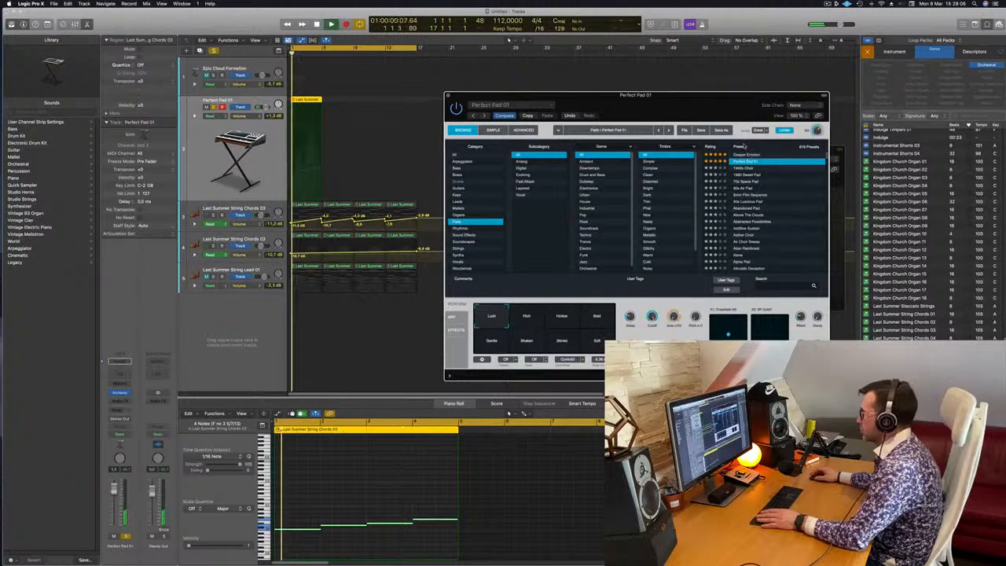
left_click(743, 146)
left_click(751, 163)
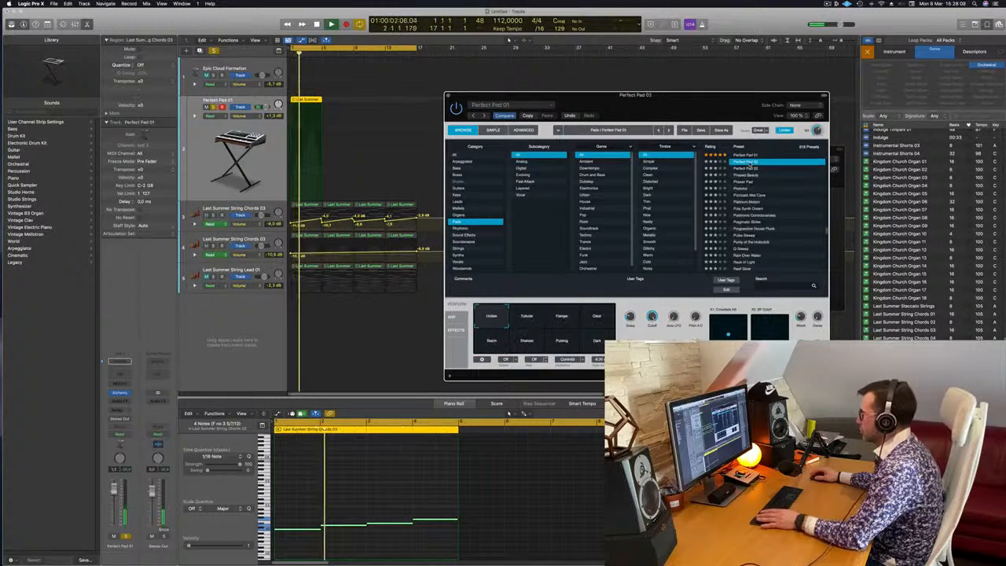
left_click(747, 169)
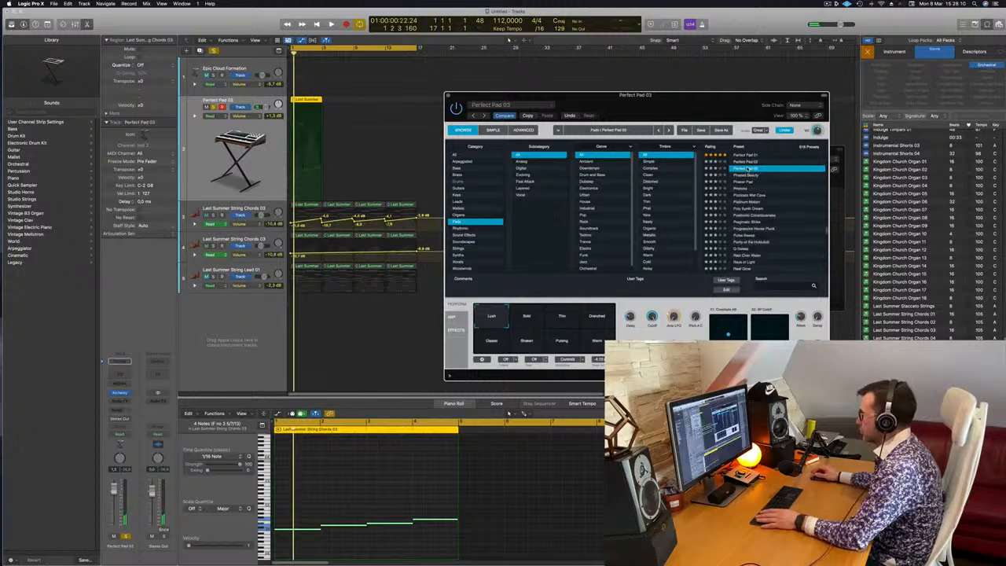
Audition the Bold, Thin, Drenched and Warm variations of the Perfect Pad 03 sound during playback.
left_click(526, 319)
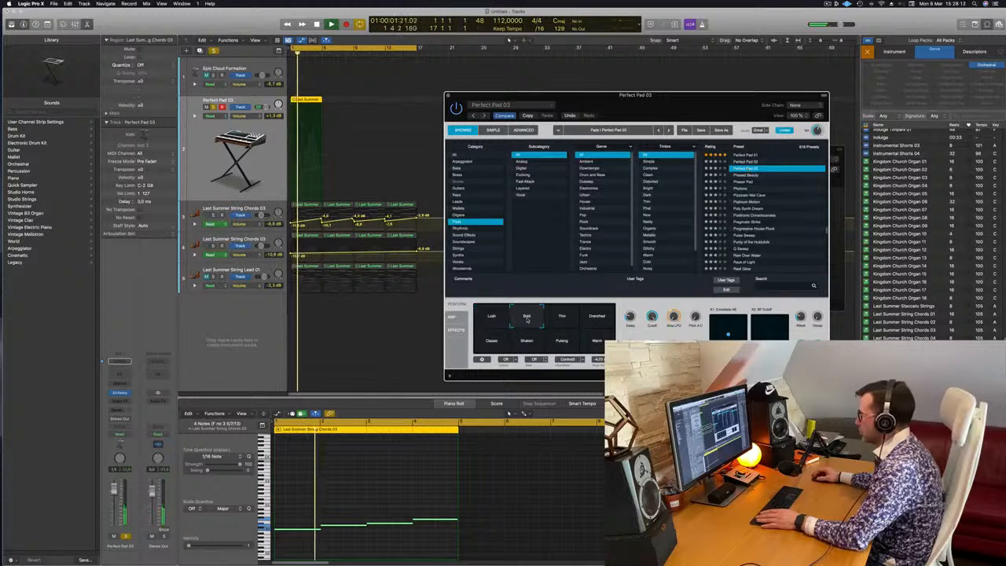
left_click(566, 318)
left_click(603, 326)
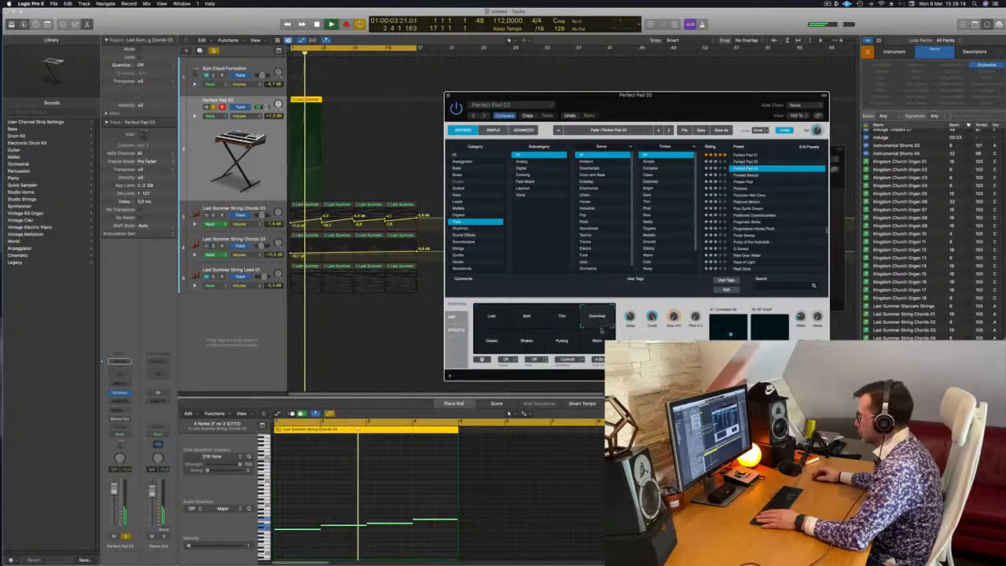
left_click(597, 343)
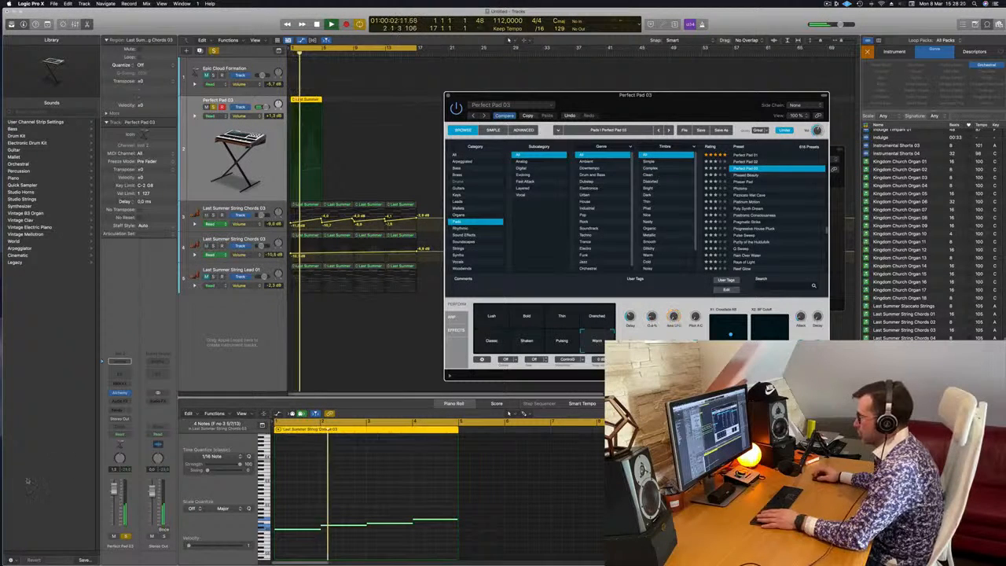
Unsolo the Perfect Pad 03 track, select the upper String Chords track and move the synth window away from the arrangement's upper tracks.
left_click(127, 537)
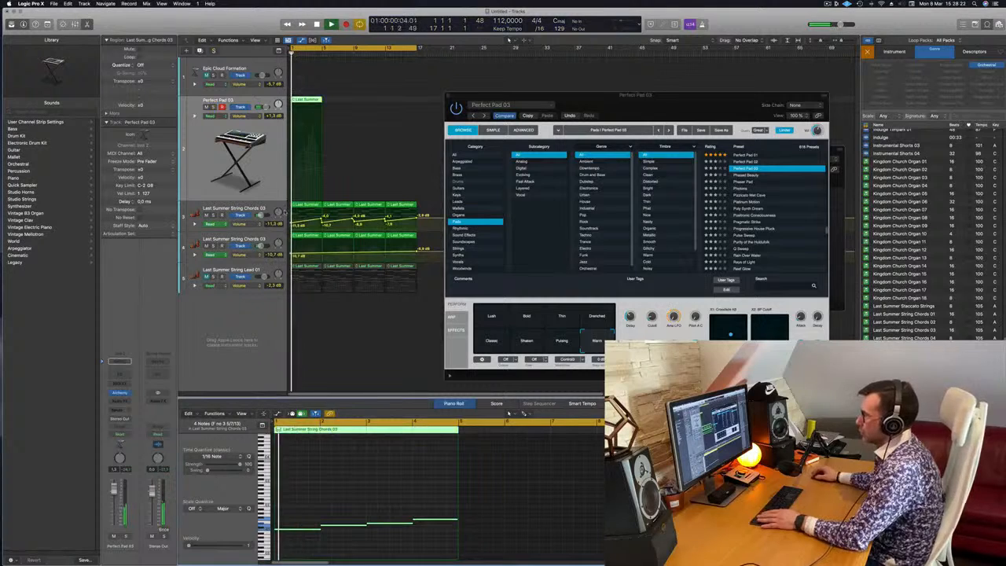
left_click(267, 208)
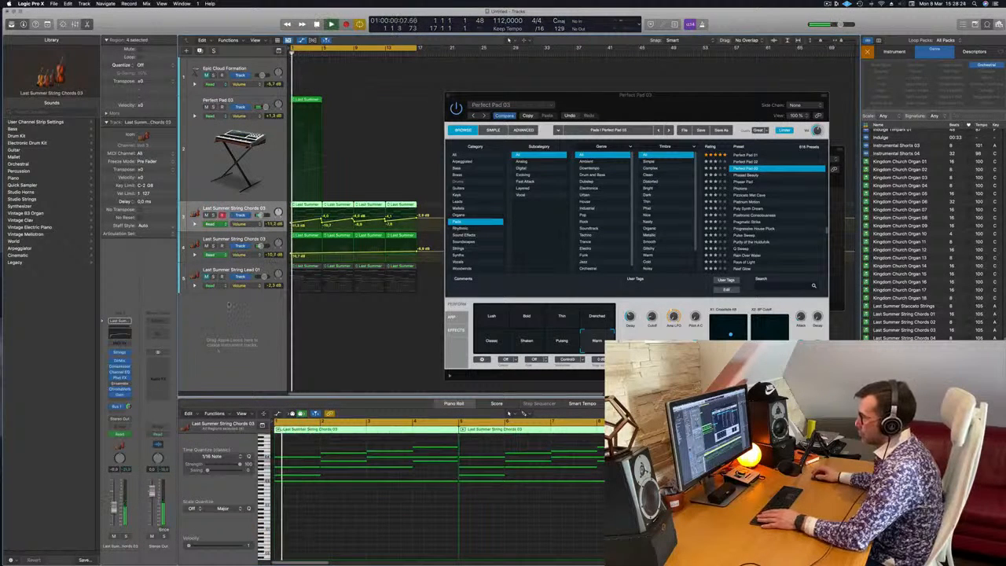
left_click_drag(589, 104, 586, 179)
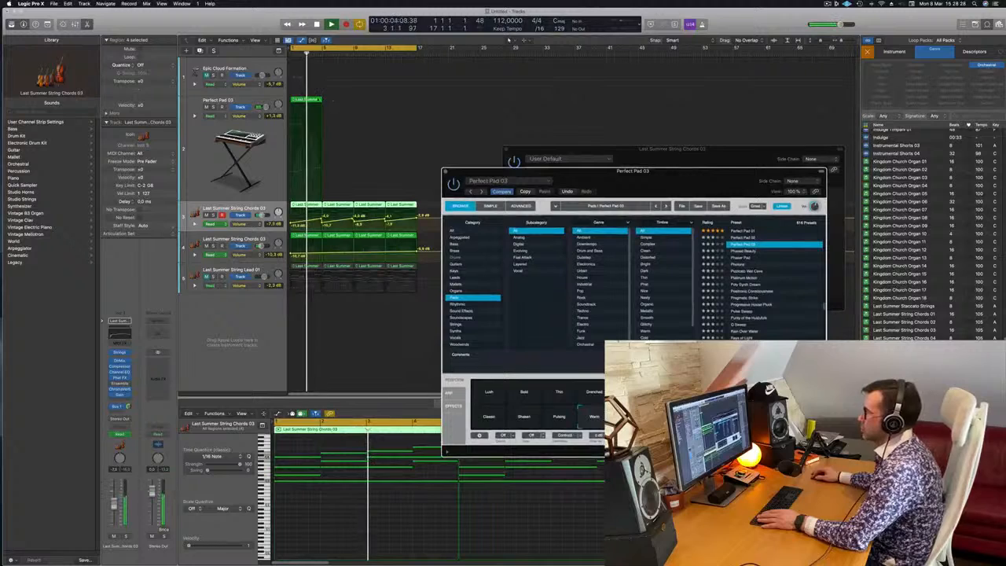
left_click(333, 89)
key("Delete")
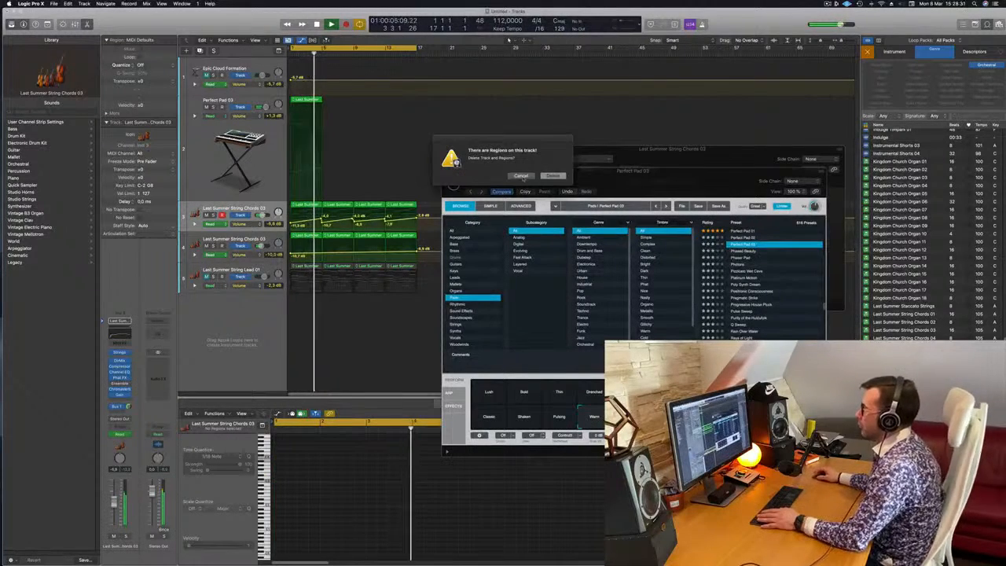
left_click(521, 175)
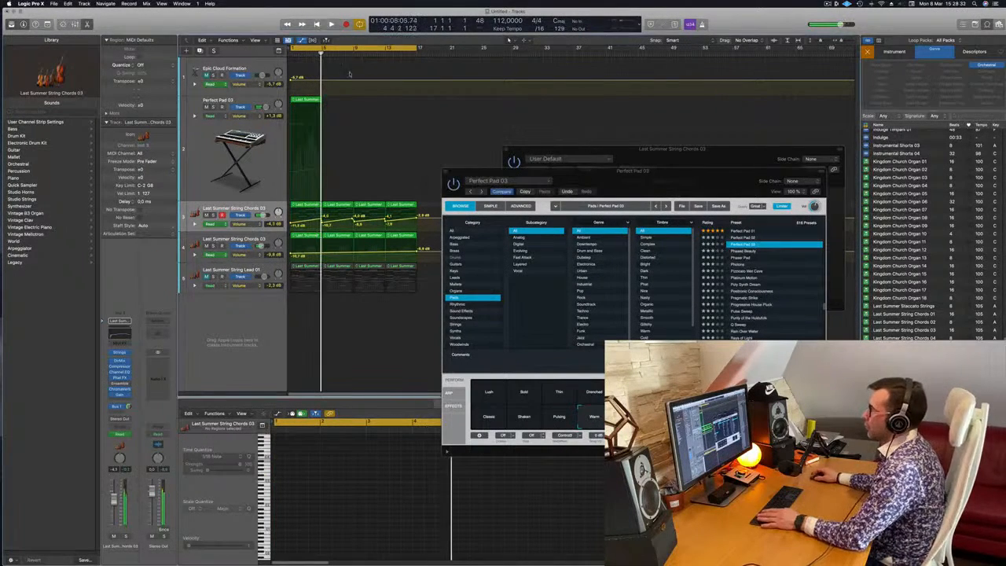
Delete the four-note region from the Perfect Pad 03 track and close both open plug-in windows.
left_click(302, 100)
key("Delete")
key("Return")
key("space")
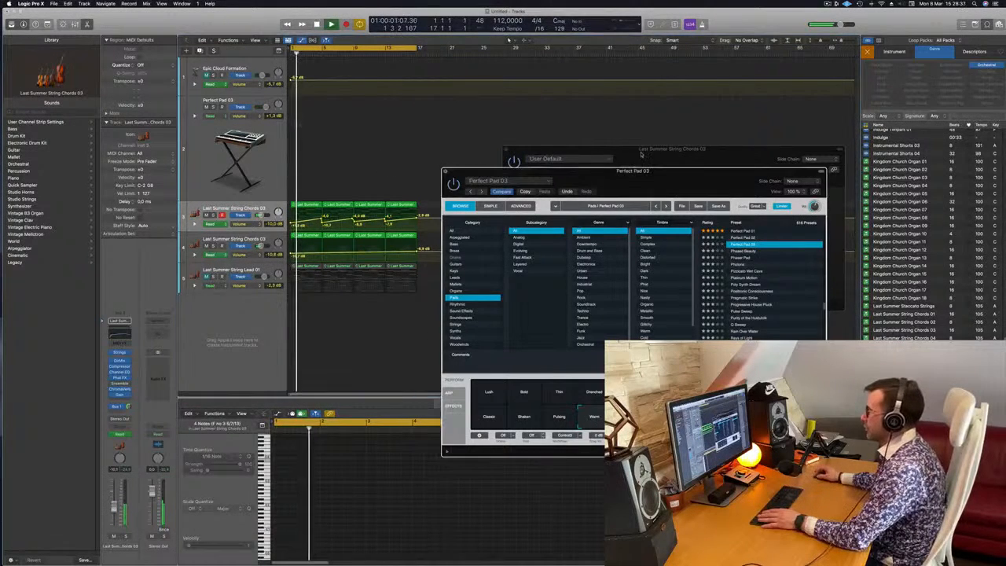
left_click(446, 172)
left_click(501, 149)
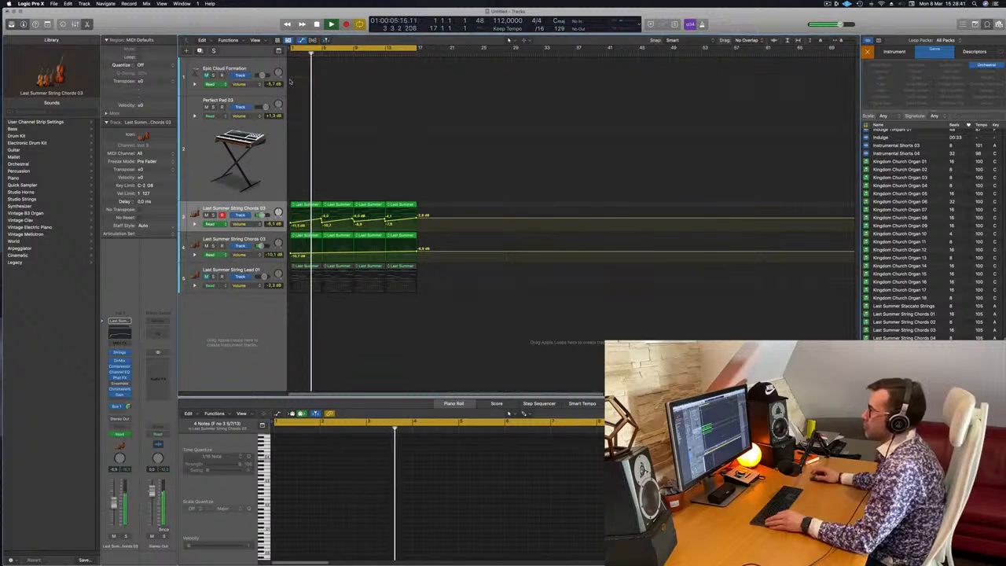
Check the upper String Chords track soloed, and remove the unmuted String Lead 01 track's two regions before bar 9.
left_click(213, 218)
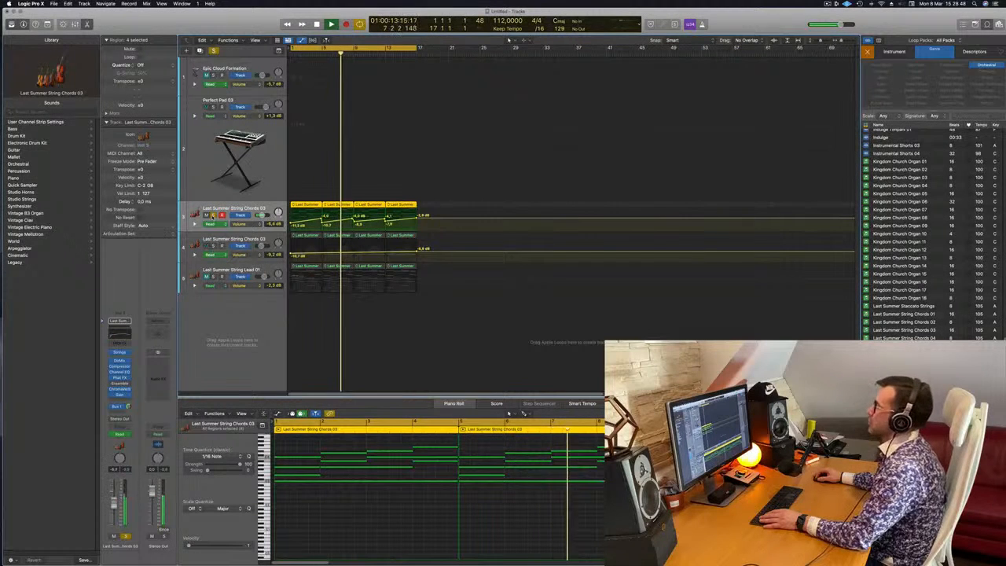
key("Return")
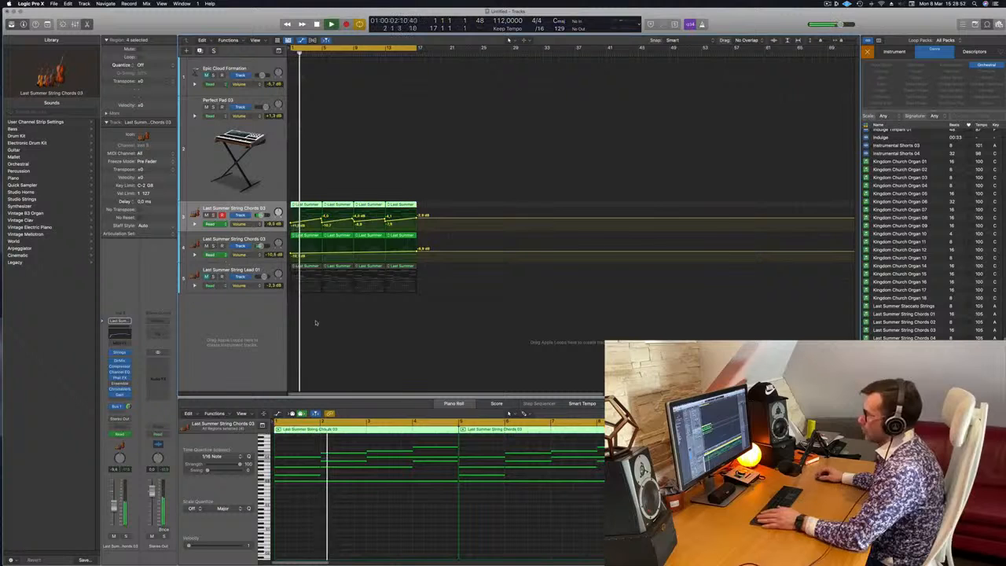
left_click(306, 267)
key("Delete")
key("Delete")
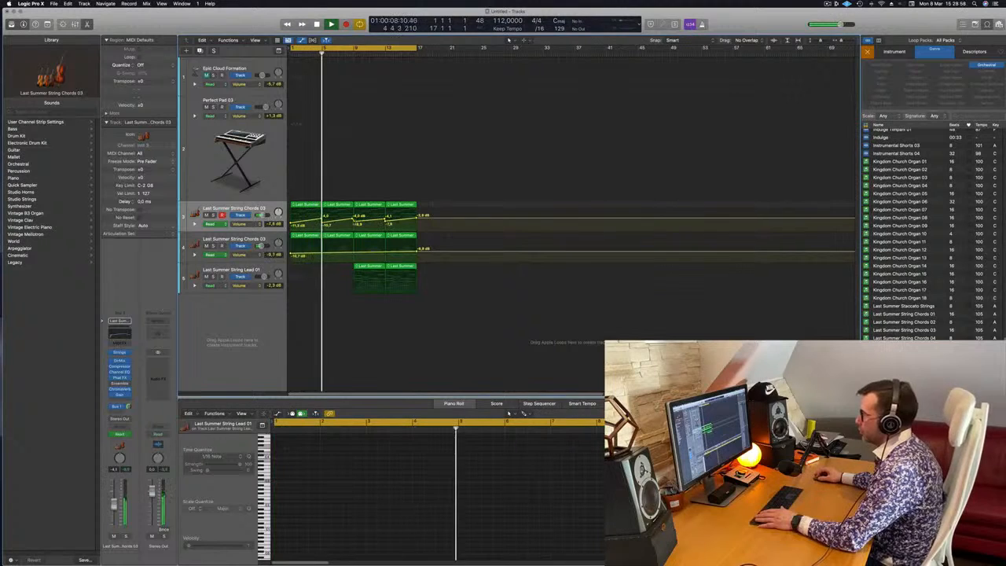
Reshape both String Chords volume curves to dip at bar 9, about -15 dB on the upper track, and swell continuously to bar 17.
left_click_drag(355, 221, 384, 222)
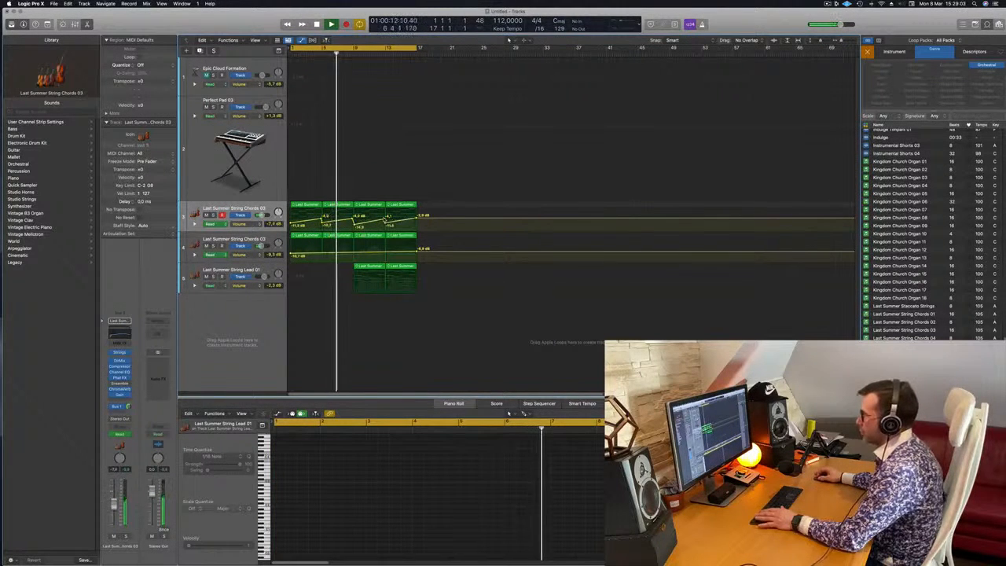
left_click(355, 254)
left_click_drag(354, 253, 355, 258)
left_click(237, 270)
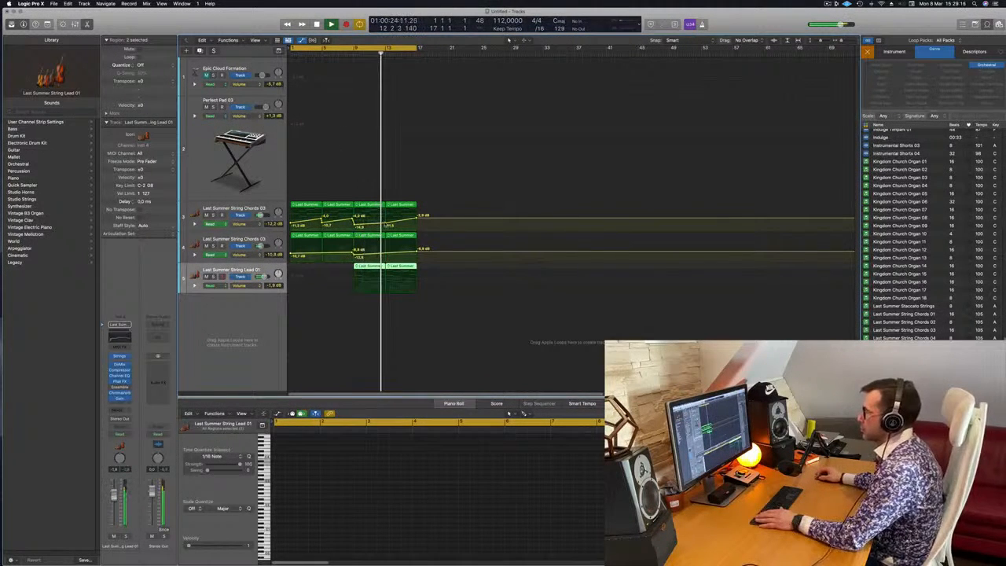
left_click(385, 225)
Copy the bar 9 String Lead 01 region to bar 23 and remove the sustained high notes from the copy.
left_click(375, 268)
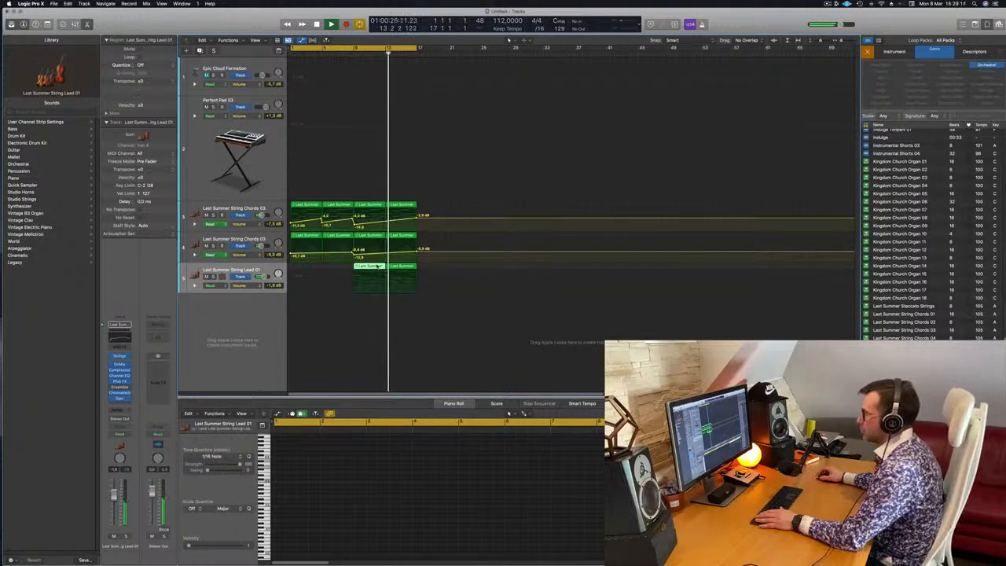
key("space")
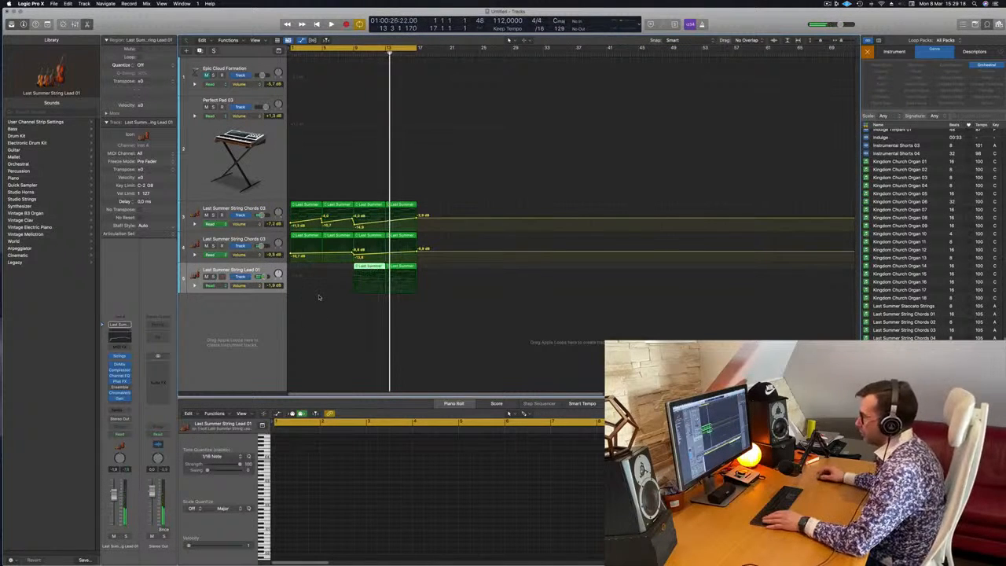
left_click_drag(370, 266, 480, 269)
left_click_drag(299, 440, 426, 474)
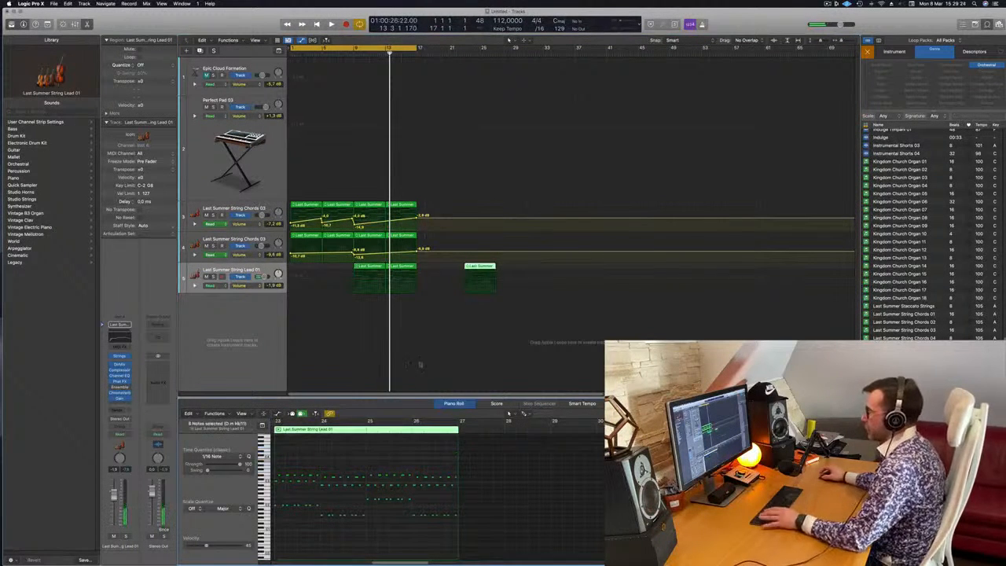
Play the arrangement into the lead section and raise the String Lead 01 track's volume to -1.0 dB.
key("space")
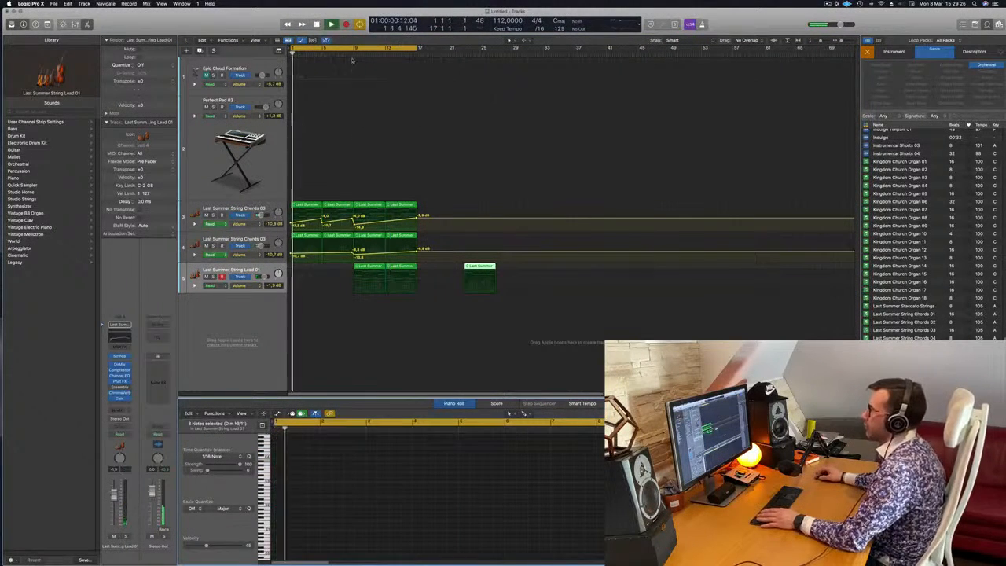
scroll(292, 126, "left", 3)
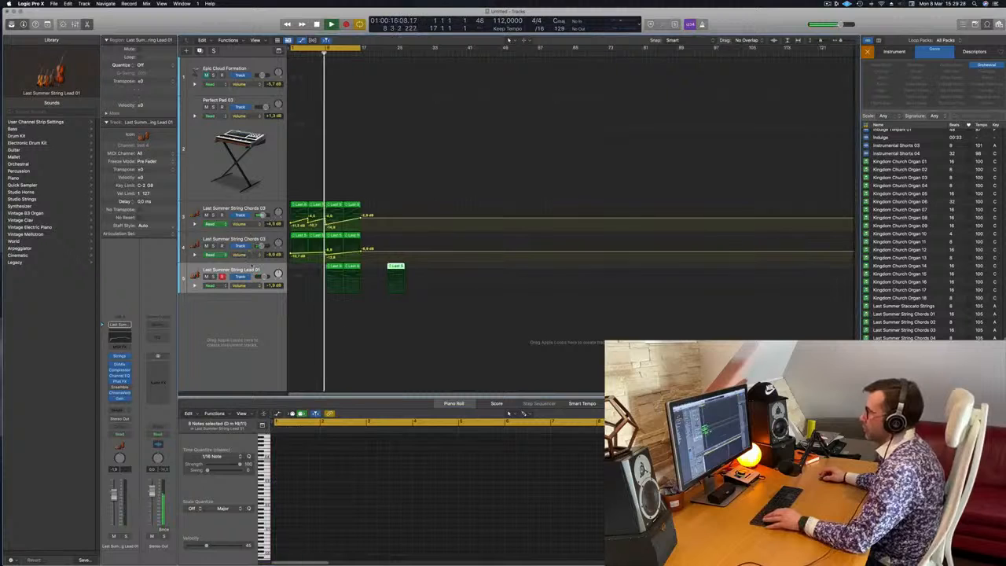
left_click(247, 275)
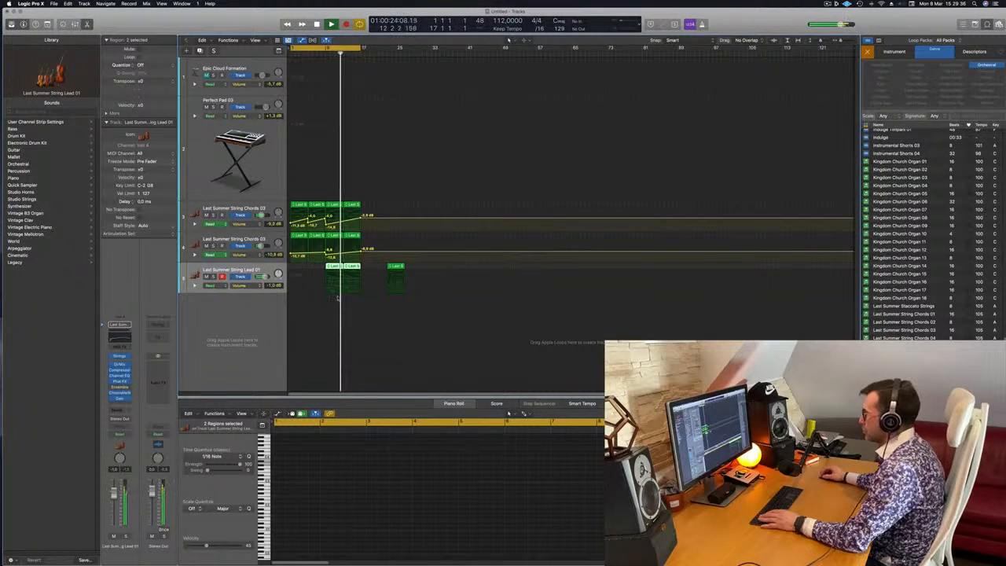
Move the spare String Lead 01 region further out to about bar 36, clear of the arrangement.
left_click(333, 271)
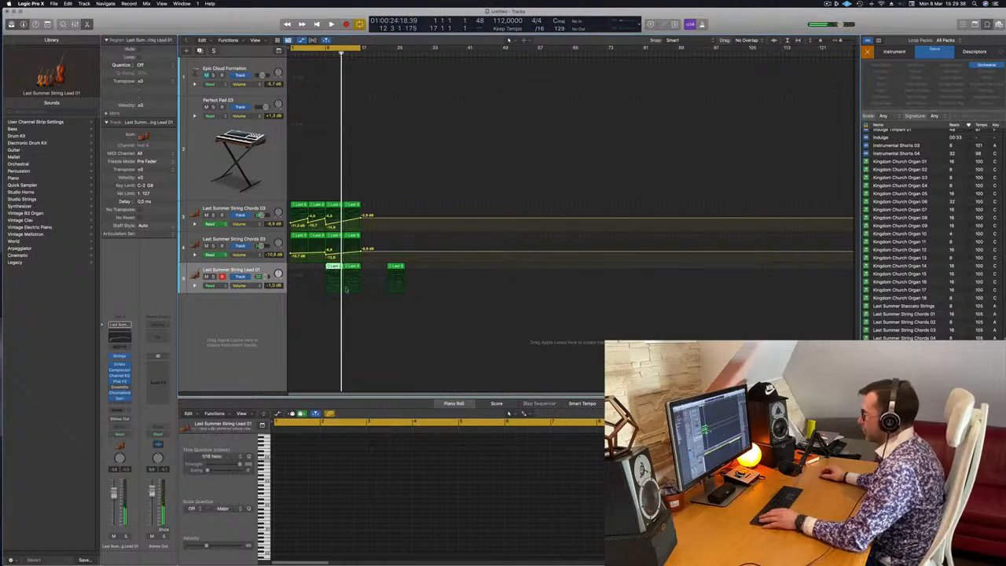
left_click(617, 451)
left_click_drag(395, 271, 453, 271)
key("Delete")
Remove the sustained high notes from the String Lead 01 region at bar 9, keeping the short repeated notes.
left_click(332, 267)
left_click(322, 311)
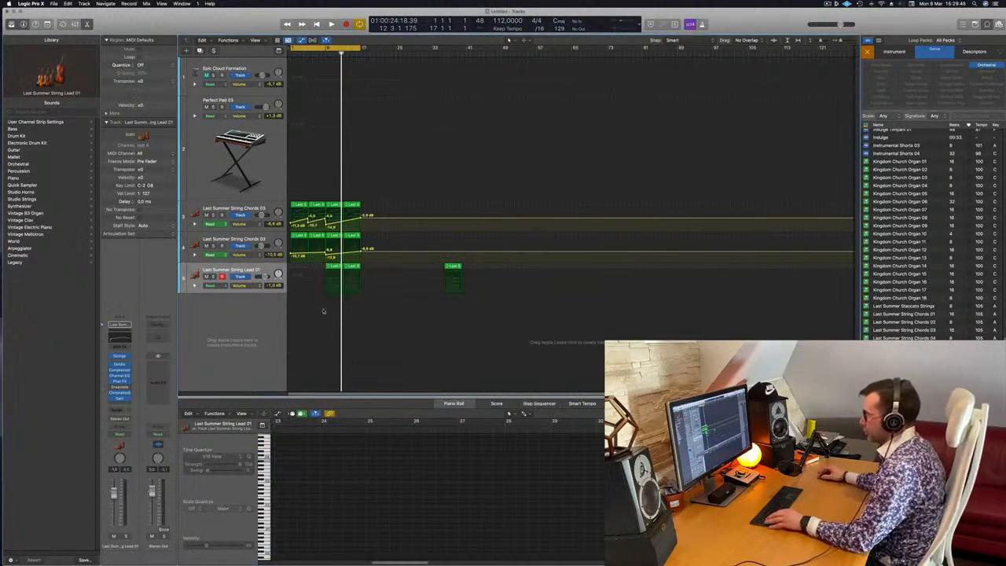
left_click(334, 267)
left_click_drag(305, 442, 412, 468)
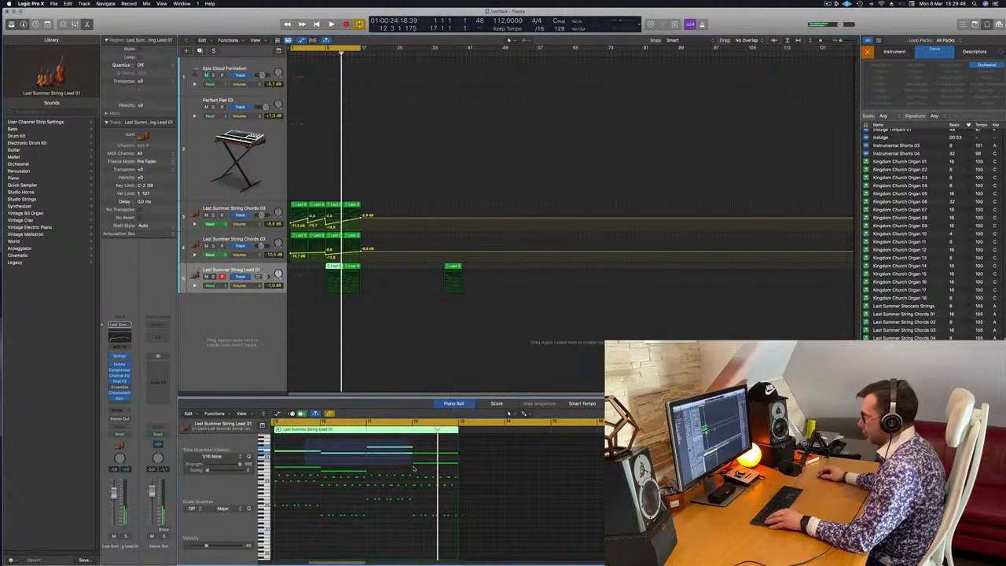
Play the thinned lead from just before bar 9, briefly soloing the String Lead 01 track.
key("Return")
key("space")
left_click(323, 55)
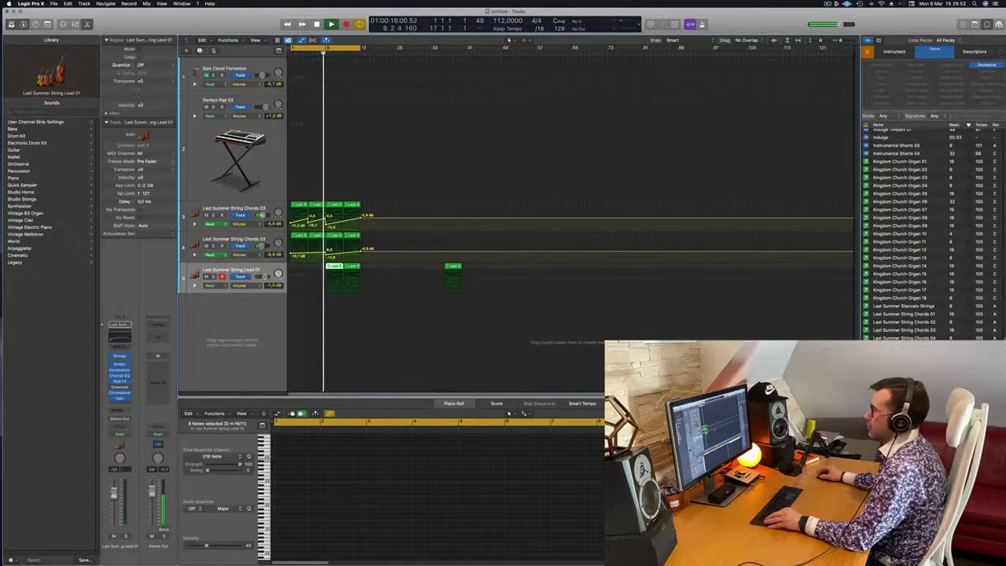
scroll(338, 305, "up", 3)
scroll(337, 305, "up", 2)
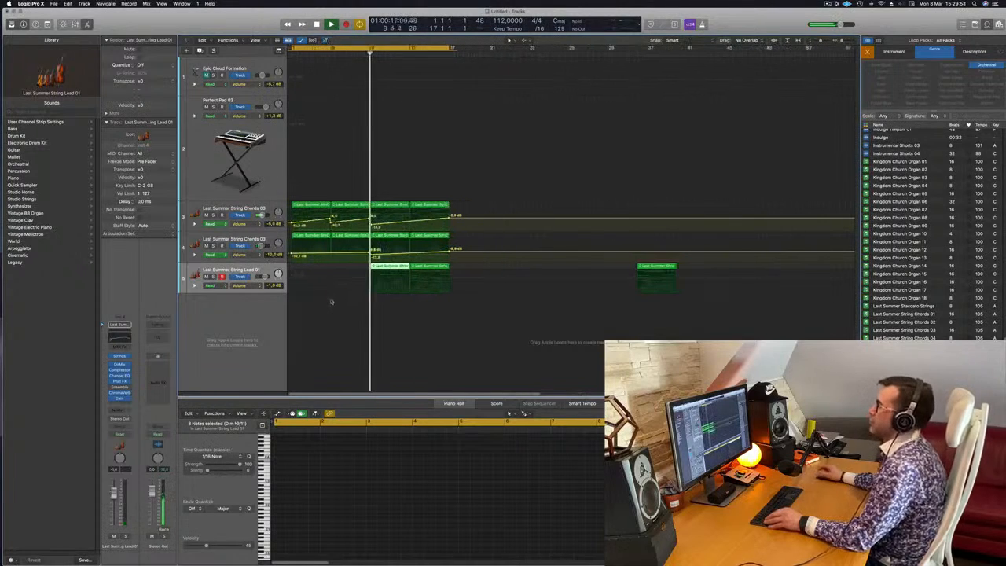
left_click(213, 276)
left_click(213, 277)
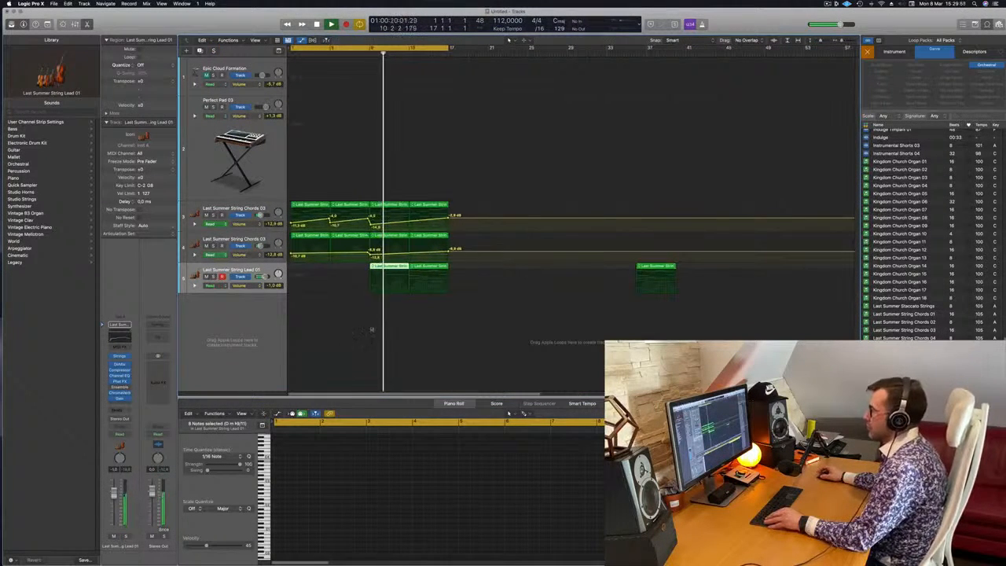
Replace the String Lead 01 region at bar 13 with a copy of the thinned region from bar 9.
left_click(429, 268)
key("Delete")
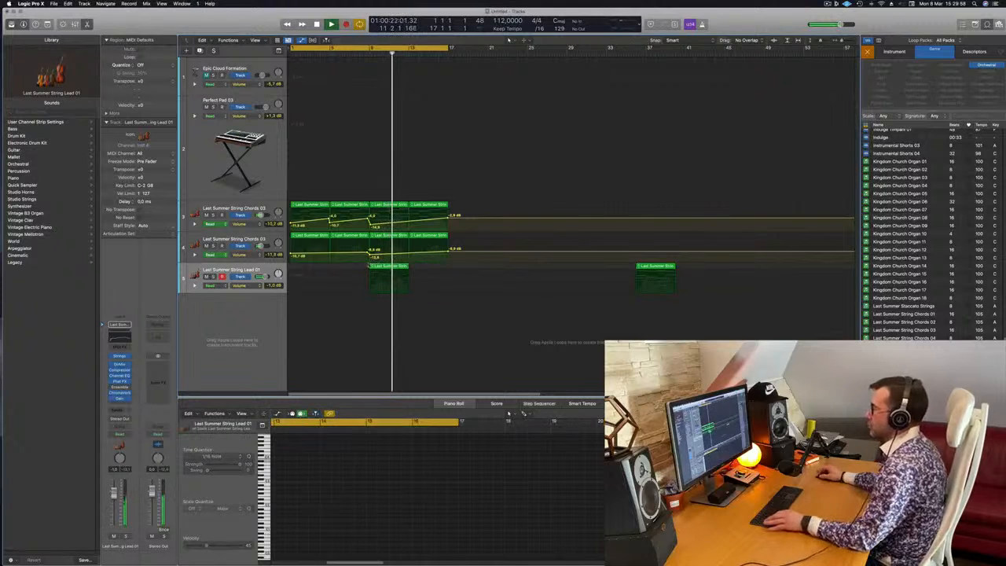
left_click(380, 268)
left_click_drag(377, 267, 412, 279)
Listen to the lead section through to bar 17, restart playback from the beginning and stop it.
scroll(411, 280, "down", 5)
scroll(377, 315, "right", 1)
scroll(318, 281, "up", 2)
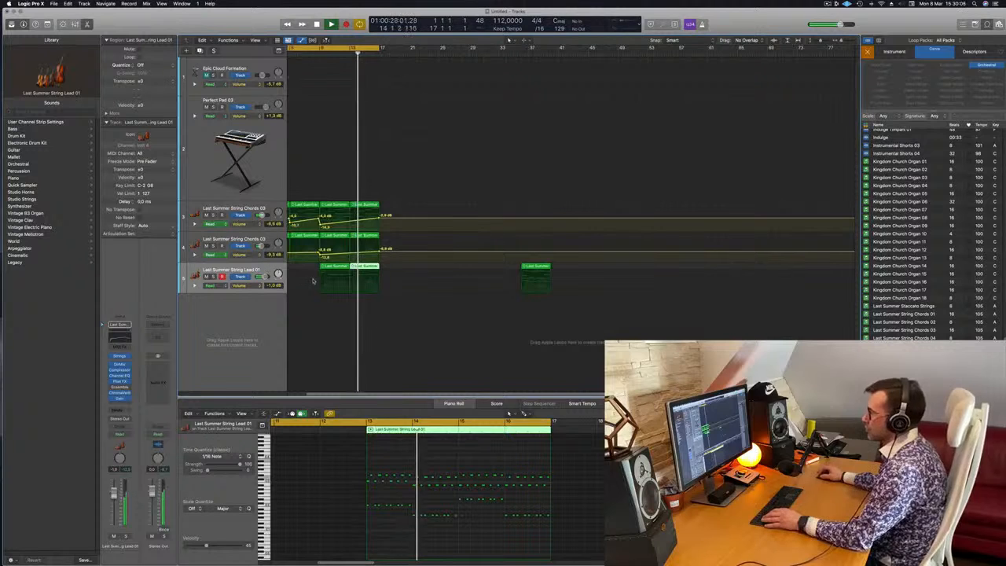
scroll(292, 270, "left", 2)
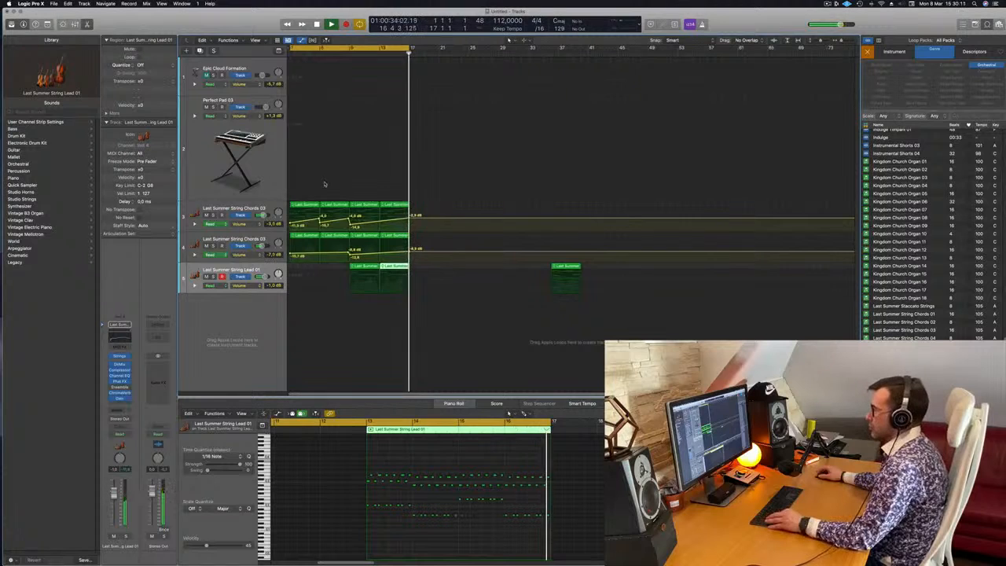
scroll(315, 187, "down", 2)
key("Return")
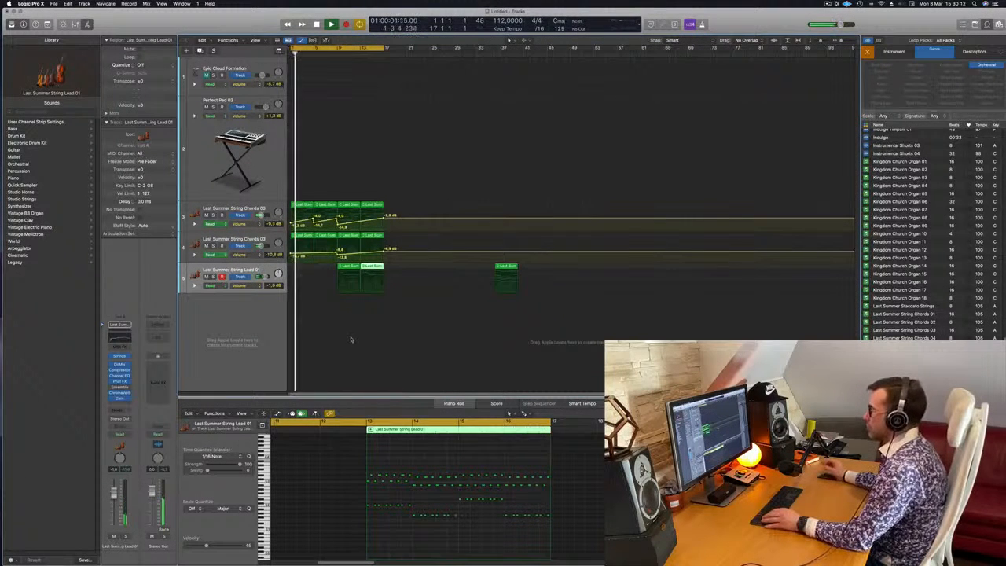
key("space")
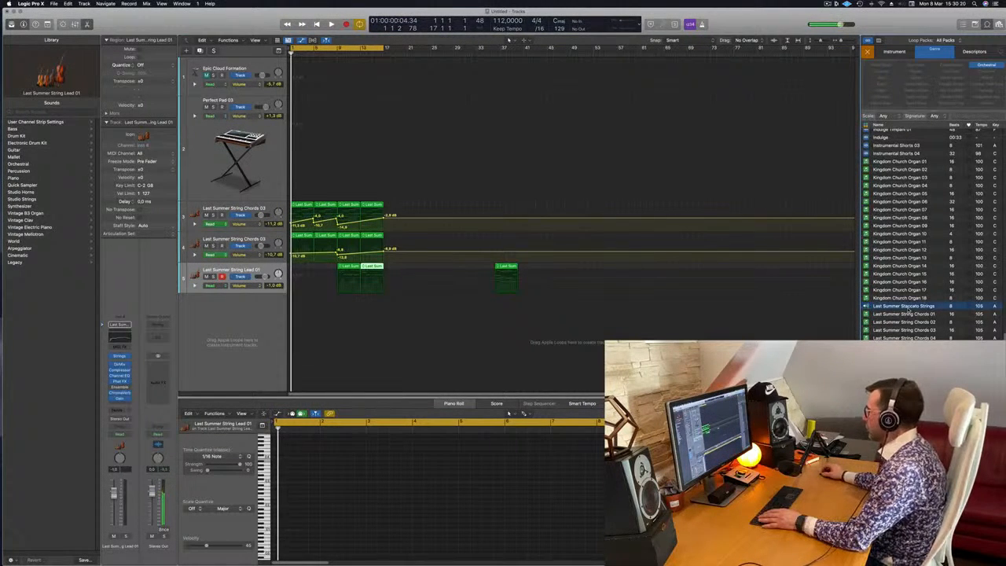
Audition the Last Summer String Chords 01, 02, 03 and 04 loops.
left_click(914, 314)
left_click(913, 322)
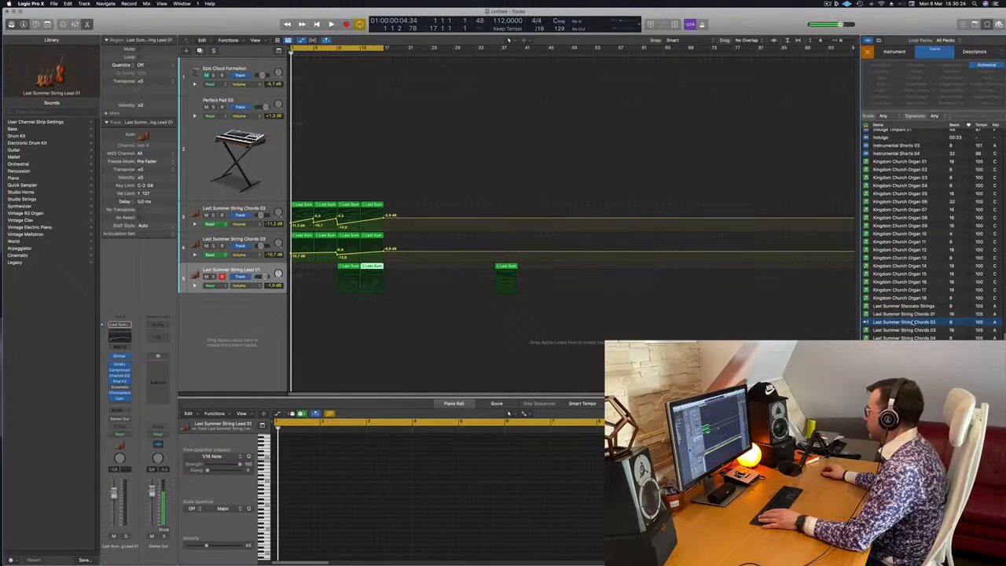
left_click(916, 330)
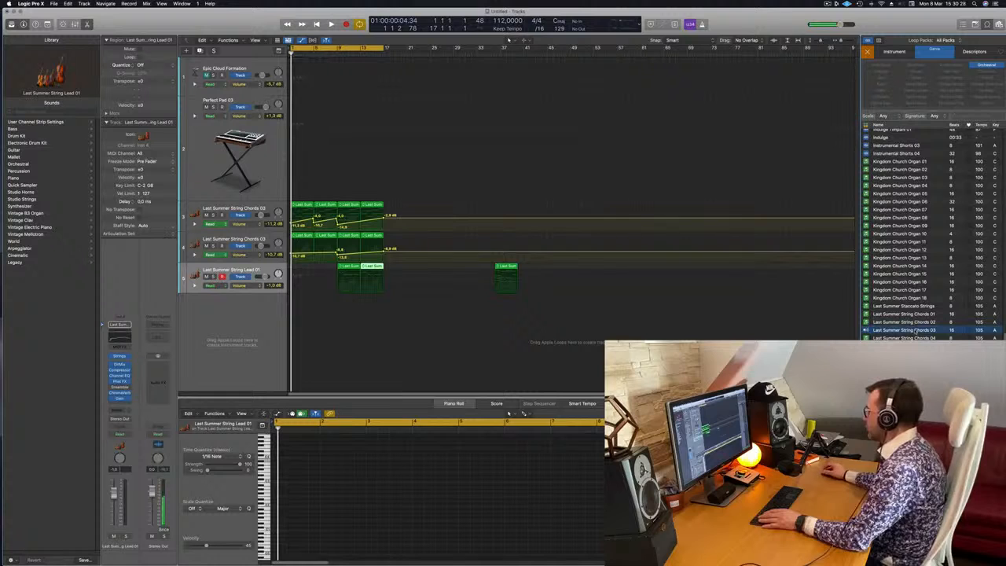
left_click(919, 338)
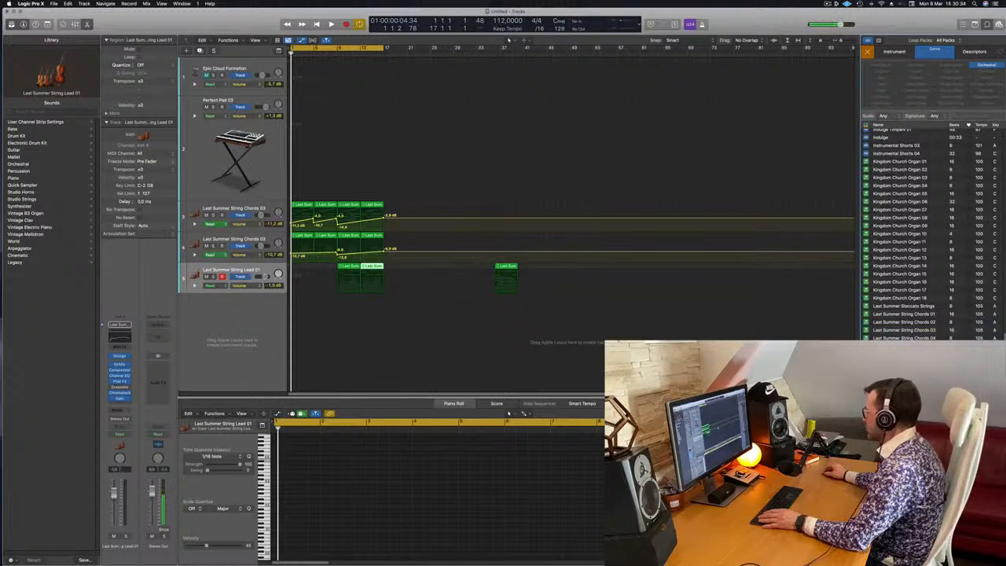
Try the Last Summer String Lead 05 loop around bar 25 on the String Lead 01 track and as a sampler track, and delete it.
left_click_drag(919, 339, 430, 292)
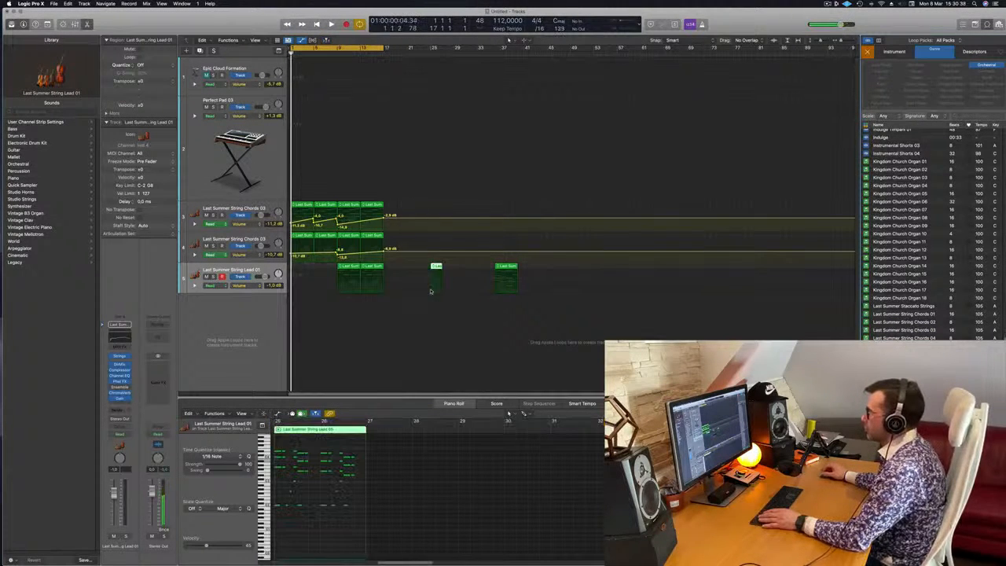
key("space")
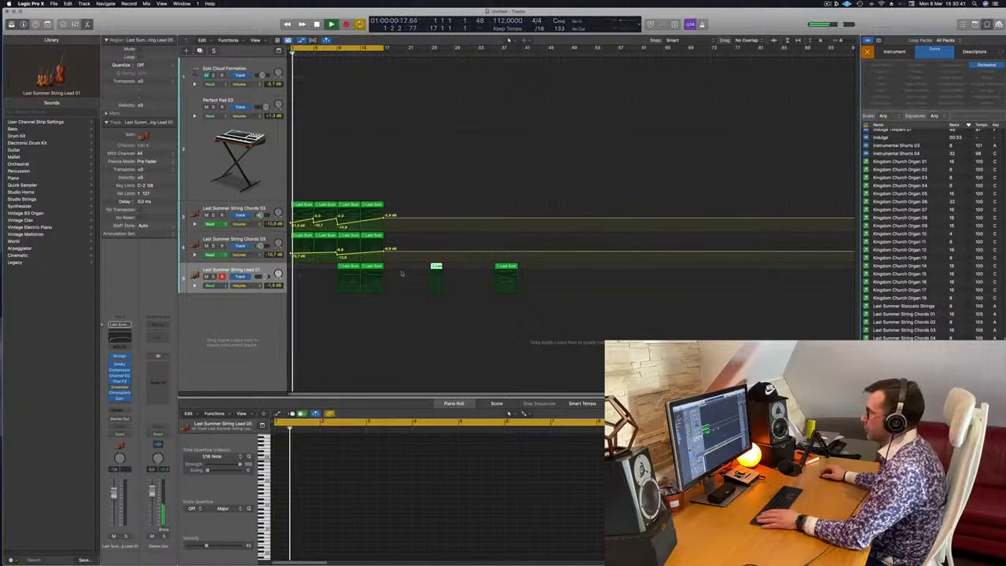
left_click_drag(419, 316, 276, 325)
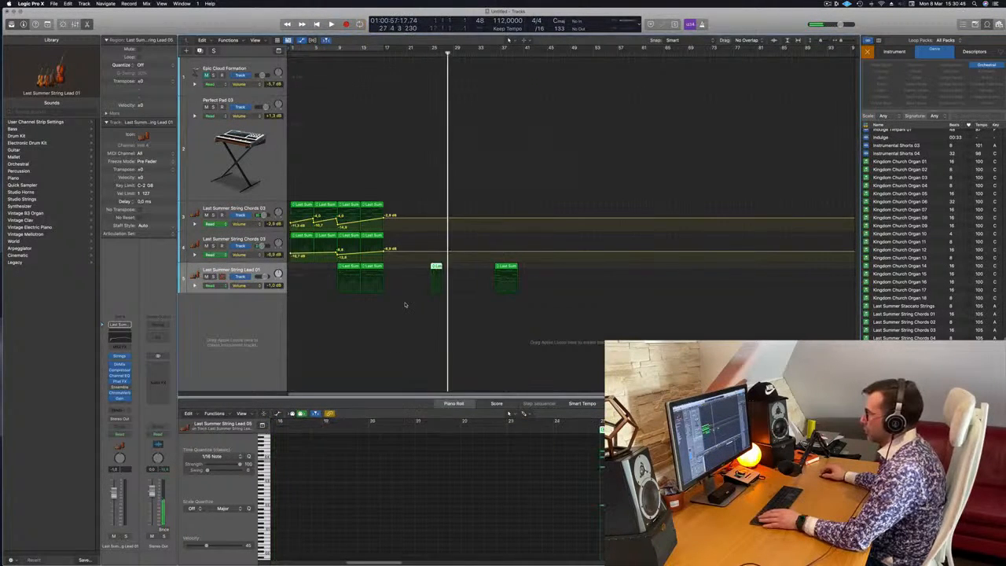
key("c")
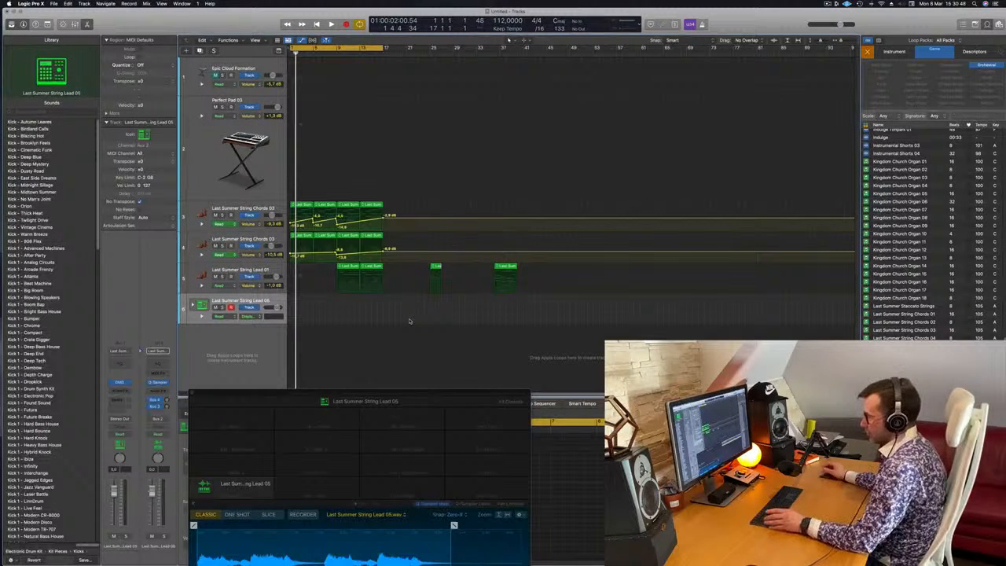
left_click(435, 267)
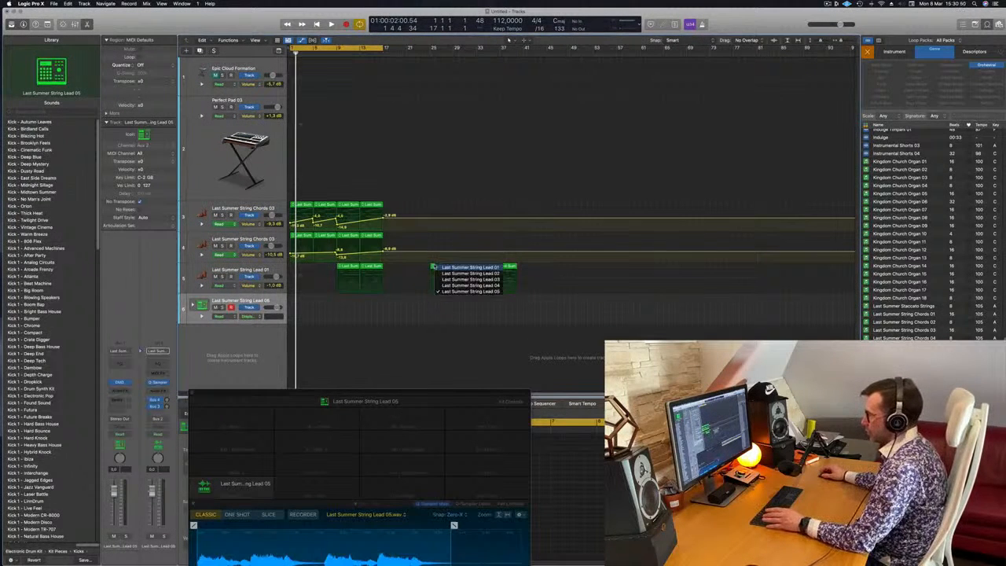
left_click(410, 345)
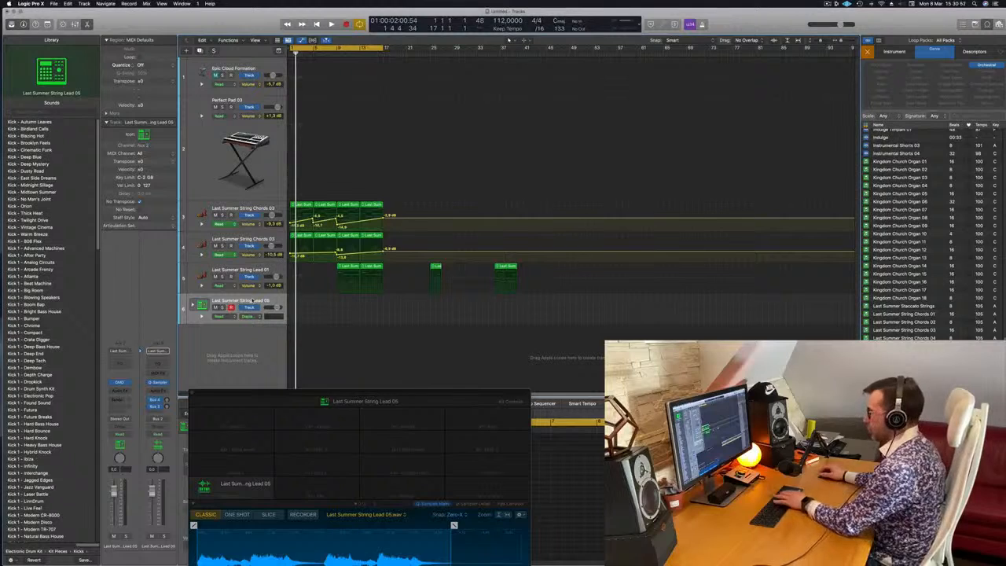
left_click(436, 267)
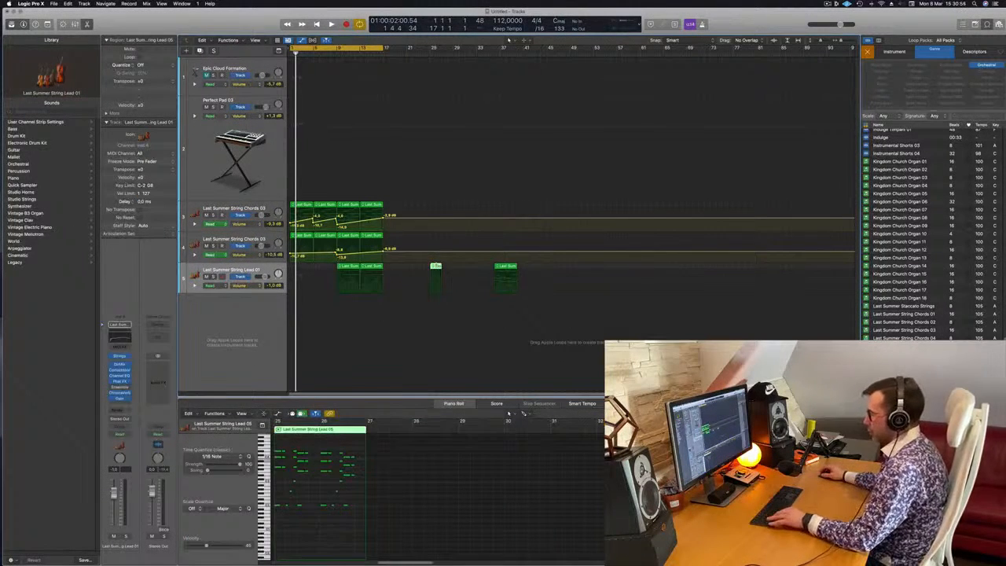
key("Delete")
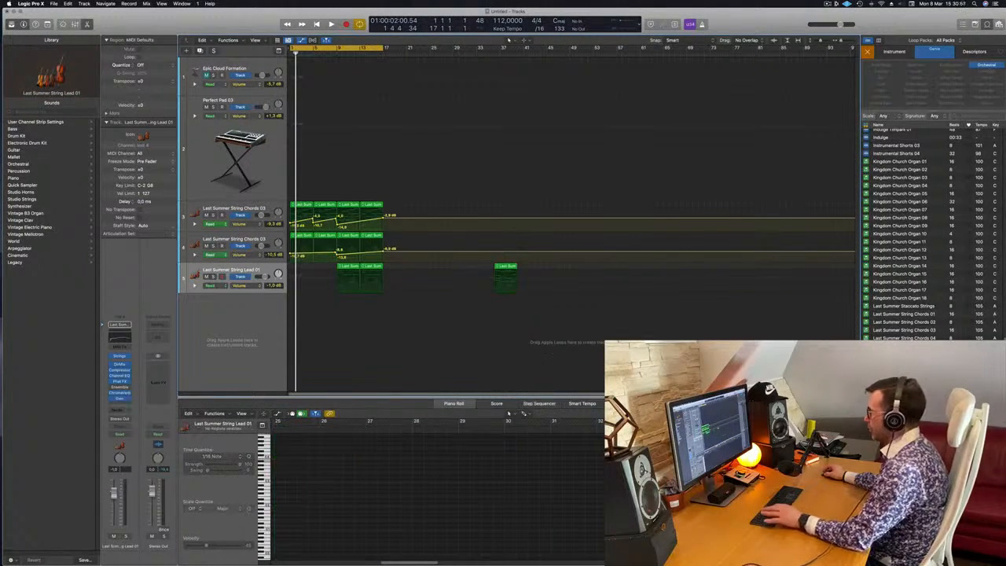
Place the Last Summer String Lead 05 loop on a new track at bar 1 and move the two String Lead 01 regions from bar 9 to bar 17.
left_click_drag(904, 386, 295, 299)
key("space")
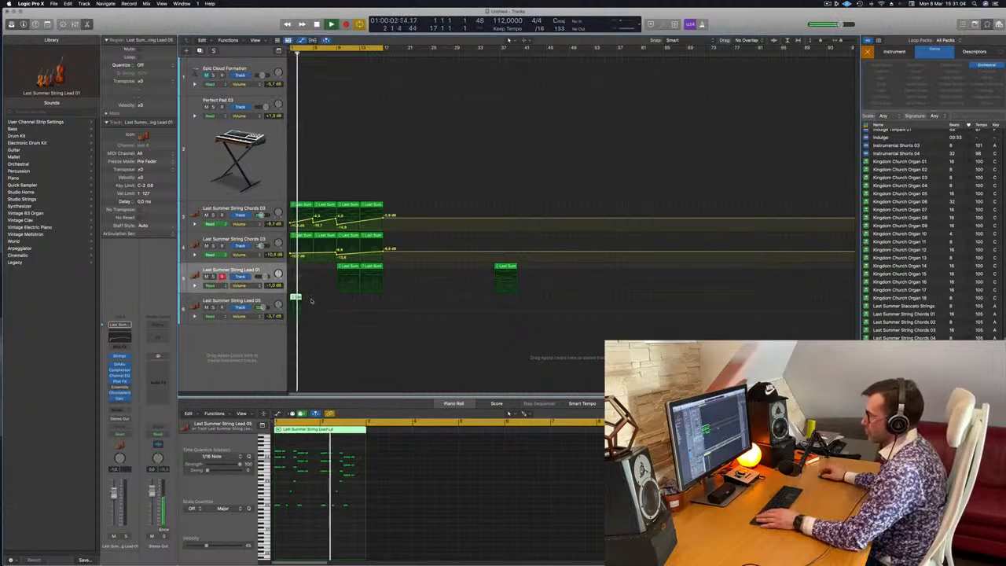
key("space")
key("space")
key("space")
left_click_drag(327, 267, 392, 268)
key("space")
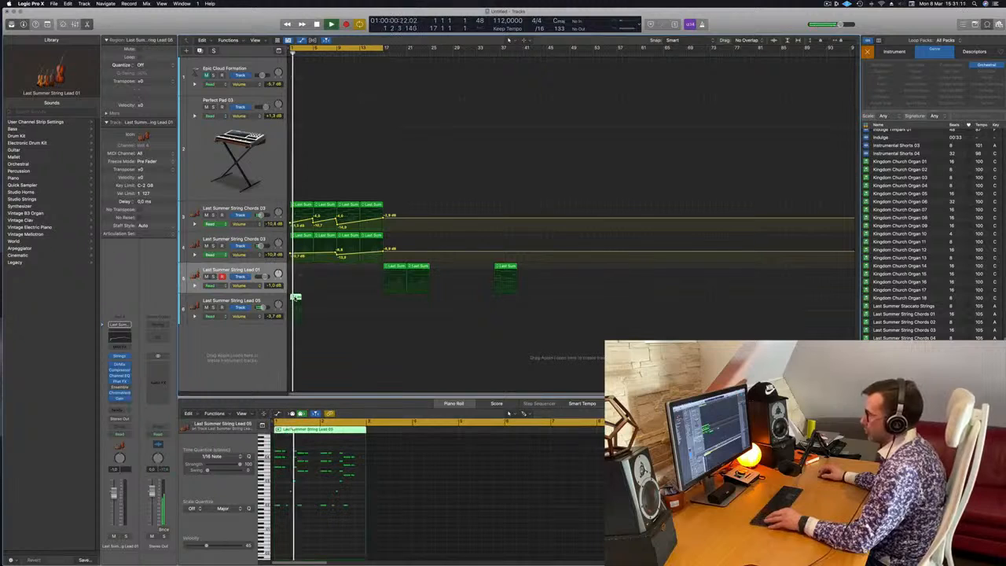
Repeat the two-bar String Lead 05 region until four consecutive copies fill bars 1 to 8.
left_click(305, 297)
left_click(298, 298, "shift")
left_click_drag(298, 298, 321, 299)
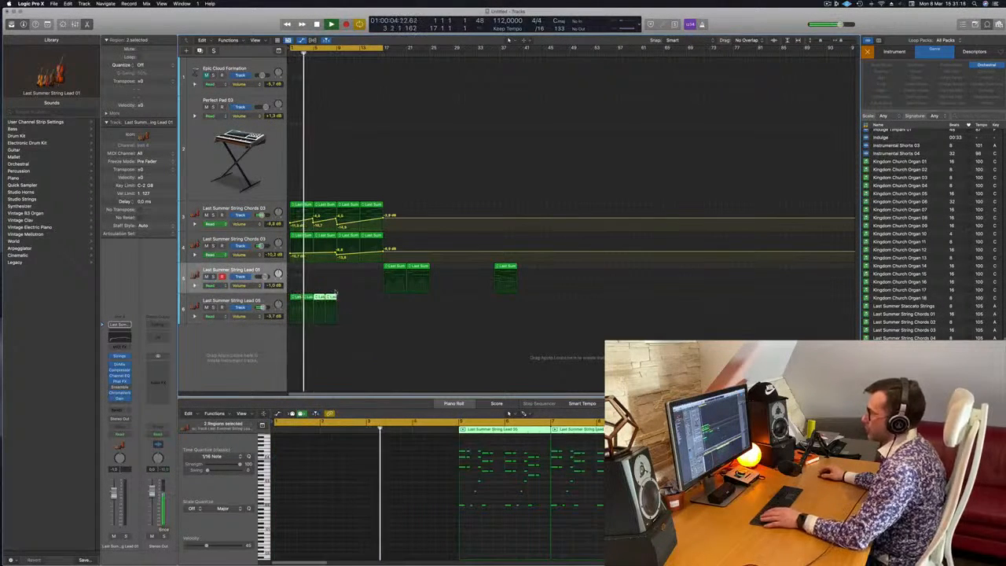
key("super+Left")
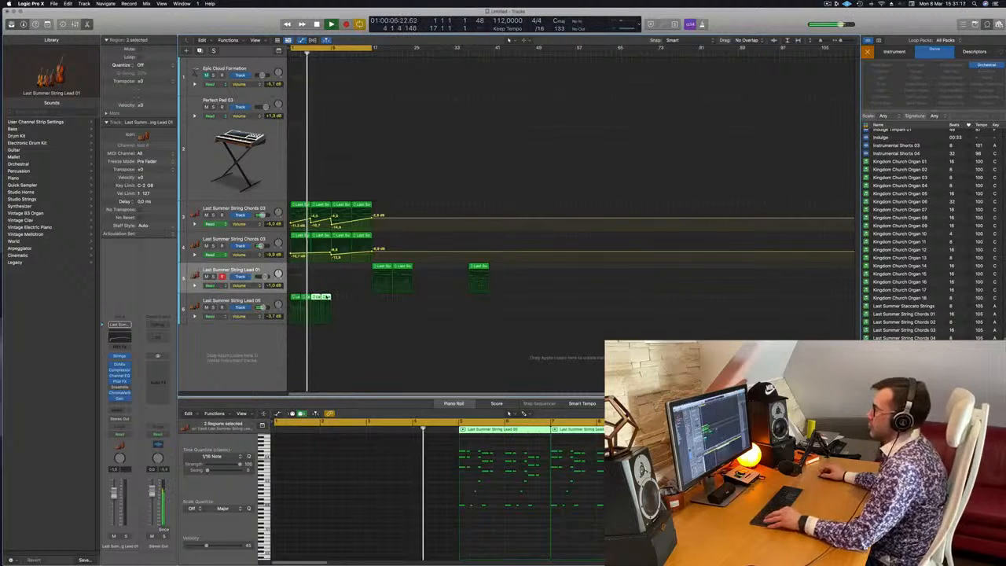
key("super+Right")
key("super+Right")
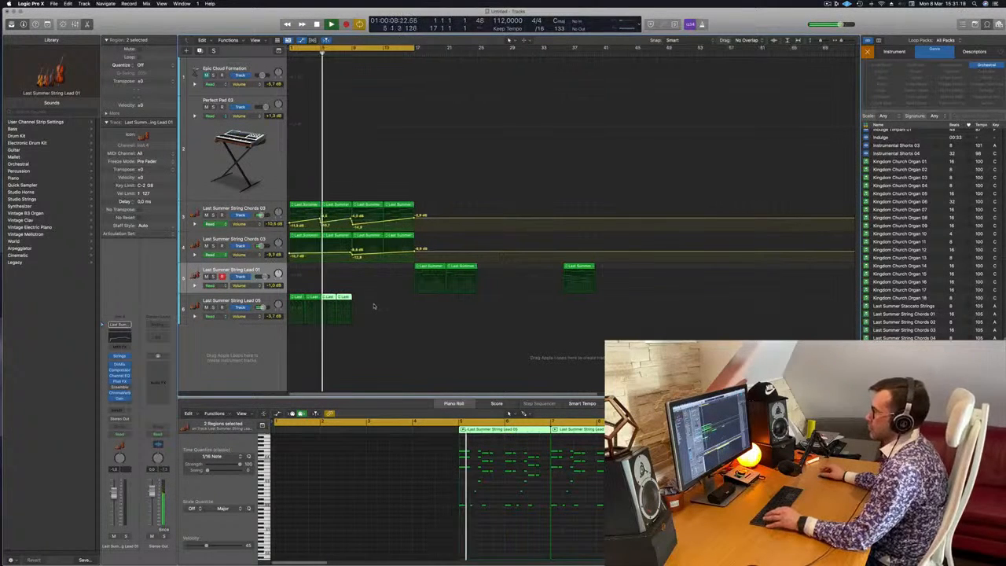
Look over the String Lead 05 notes, replay from the beginning and briefly solo the upper String Chords 03 track.
scroll(488, 469, "up", 2)
scroll(487, 469, "up", 6)
scroll(487, 469, "down", 11)
scroll(488, 469, "down", 2)
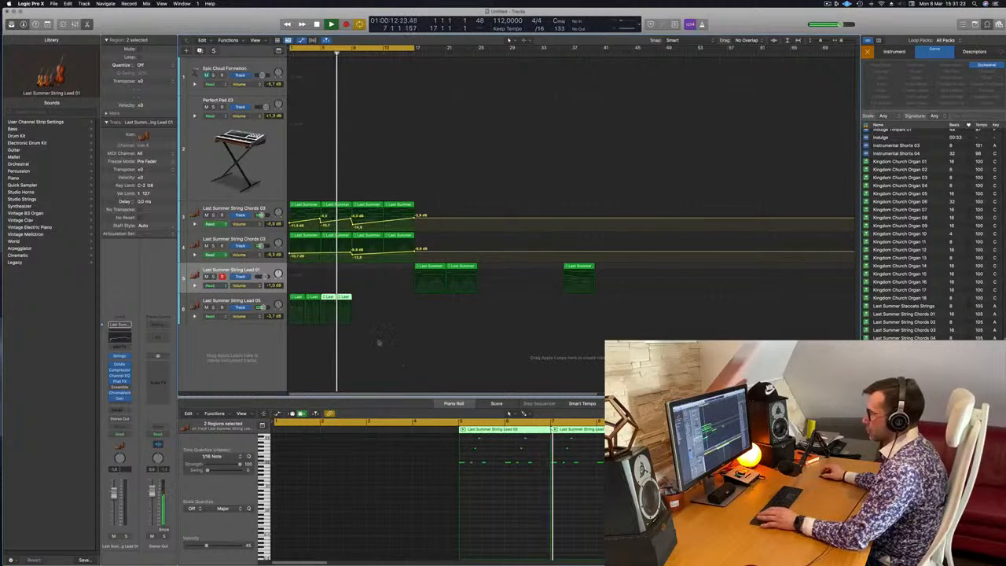
scroll(507, 494, "up", 8)
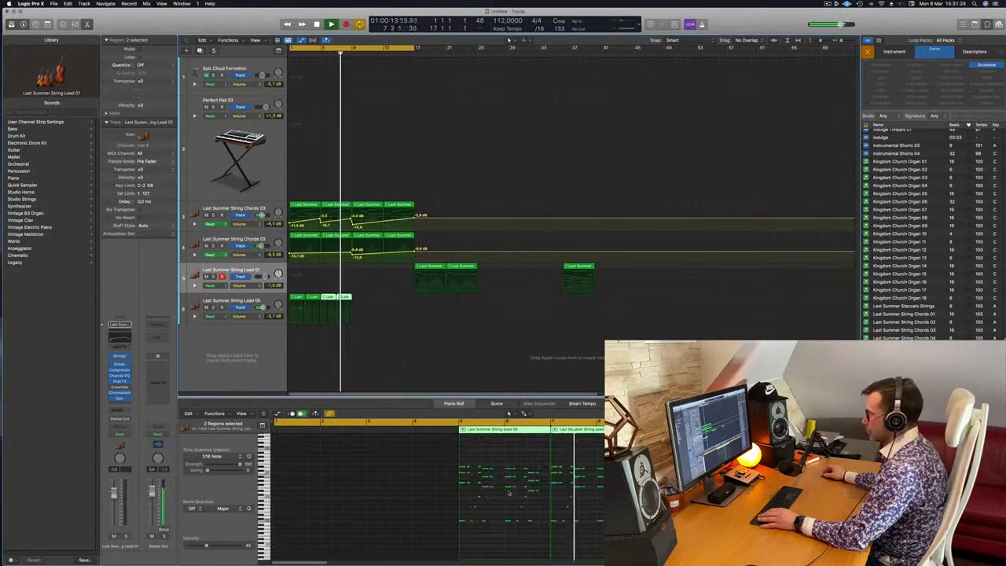
left_click(346, 371)
key("space")
key("Return")
key("space")
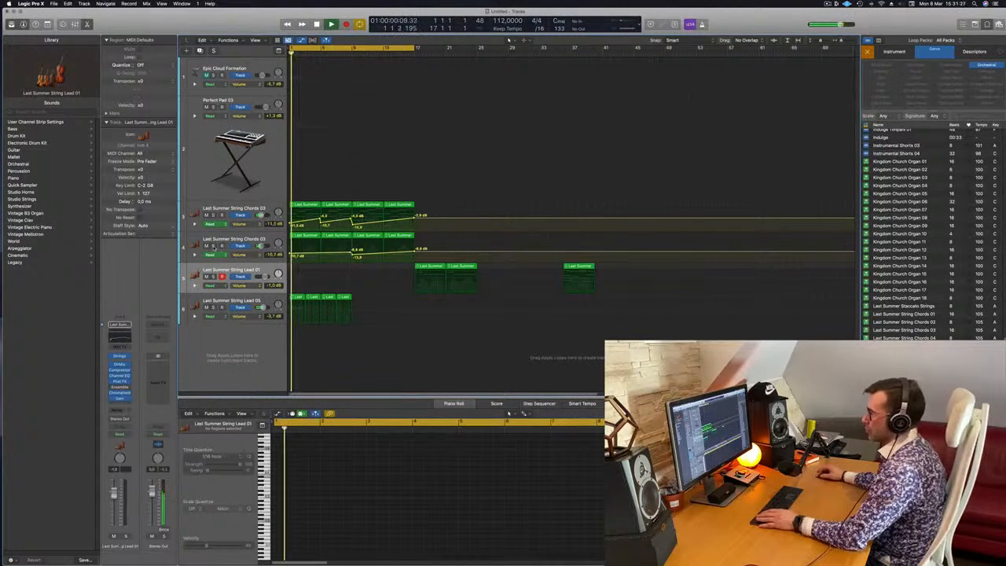
left_click(213, 215)
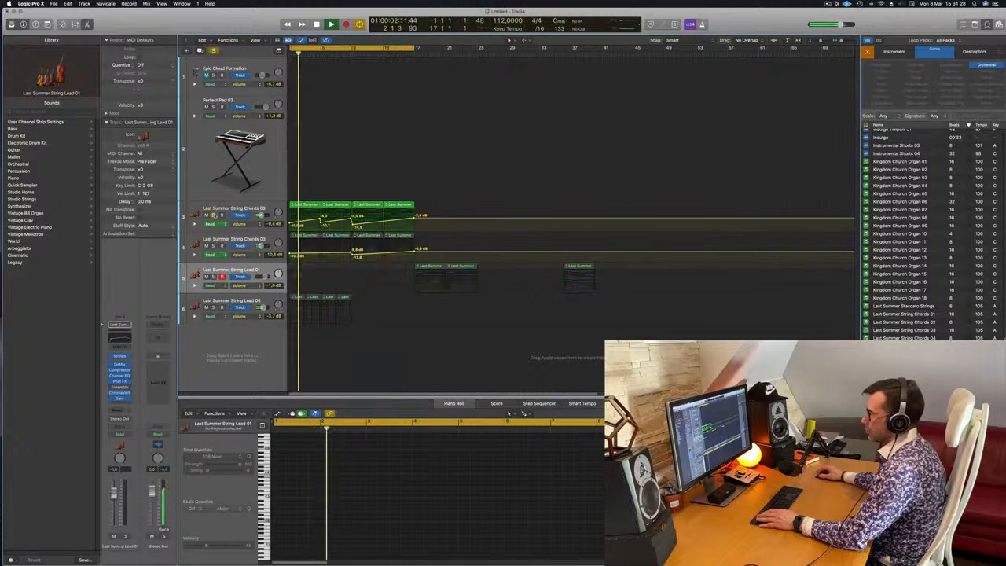
left_click(213, 215)
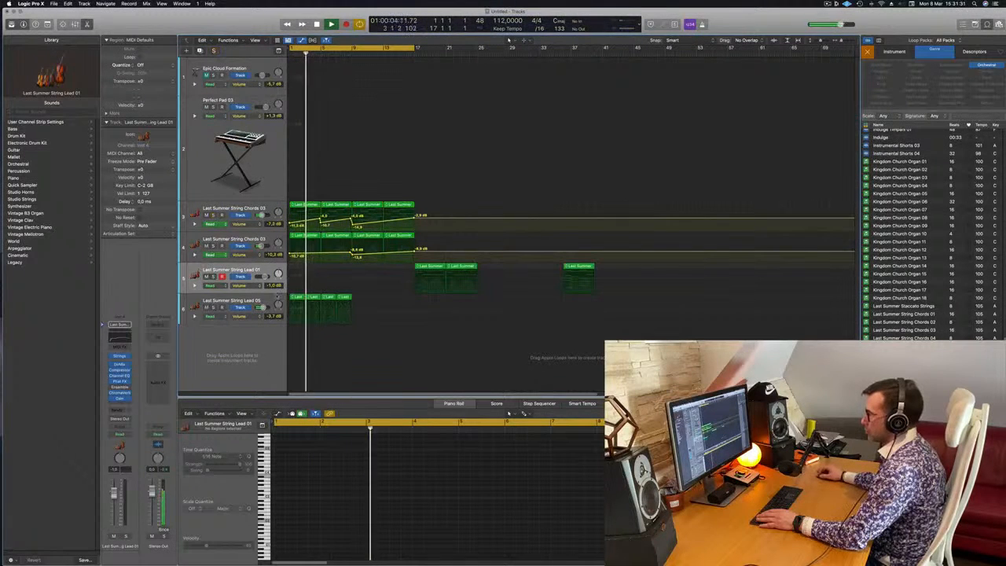
Delete the upper chord notes from the first String Lead 05 region and replay it from the beginning.
left_click(271, 300)
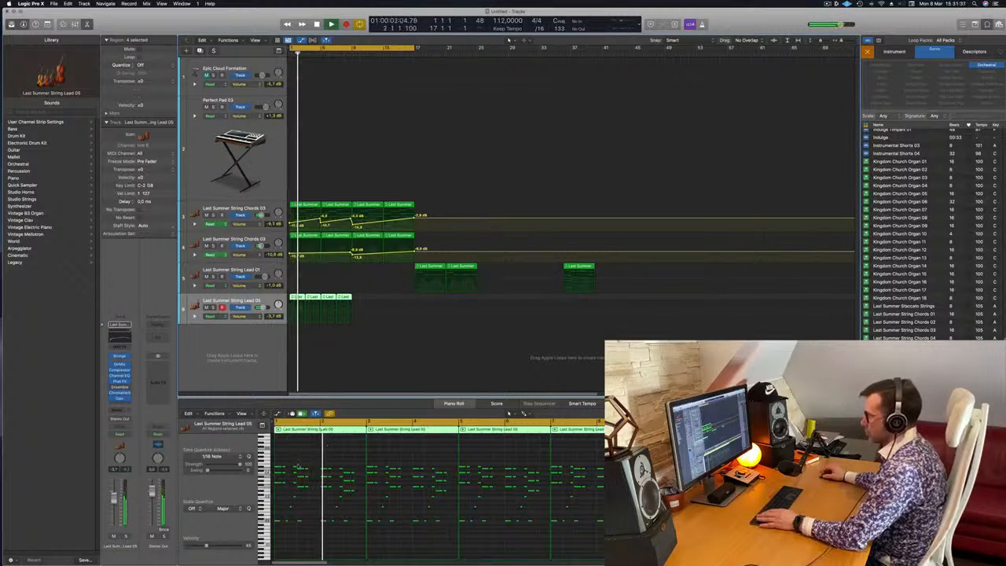
key("space")
left_click_drag(289, 458, 280, 485)
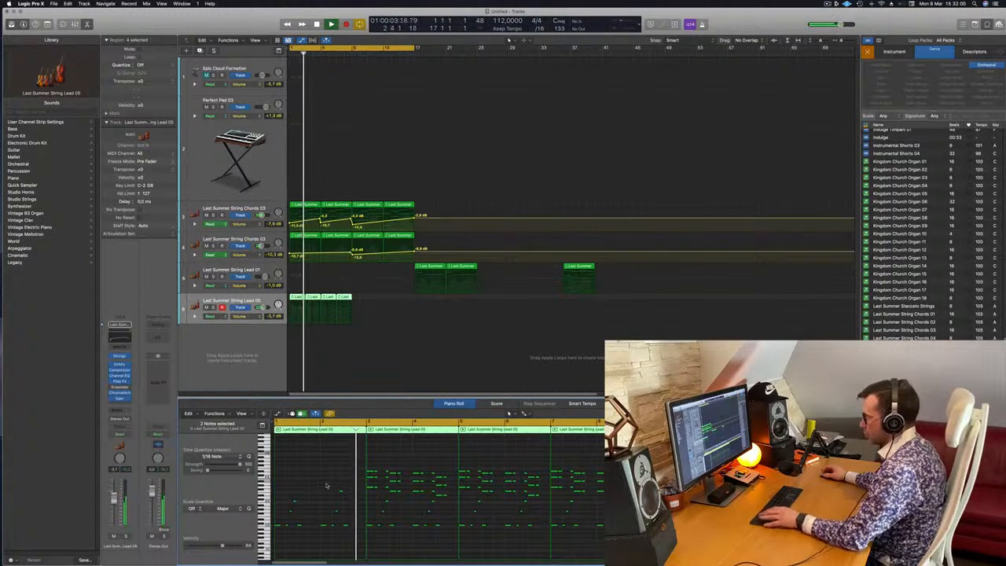
scroll(325, 485, "up", 4)
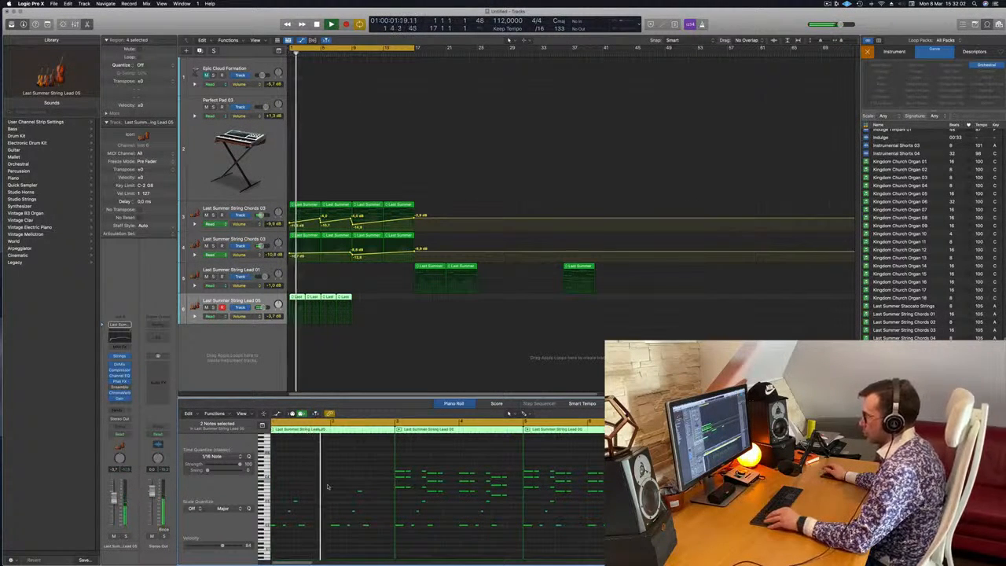
key("Return")
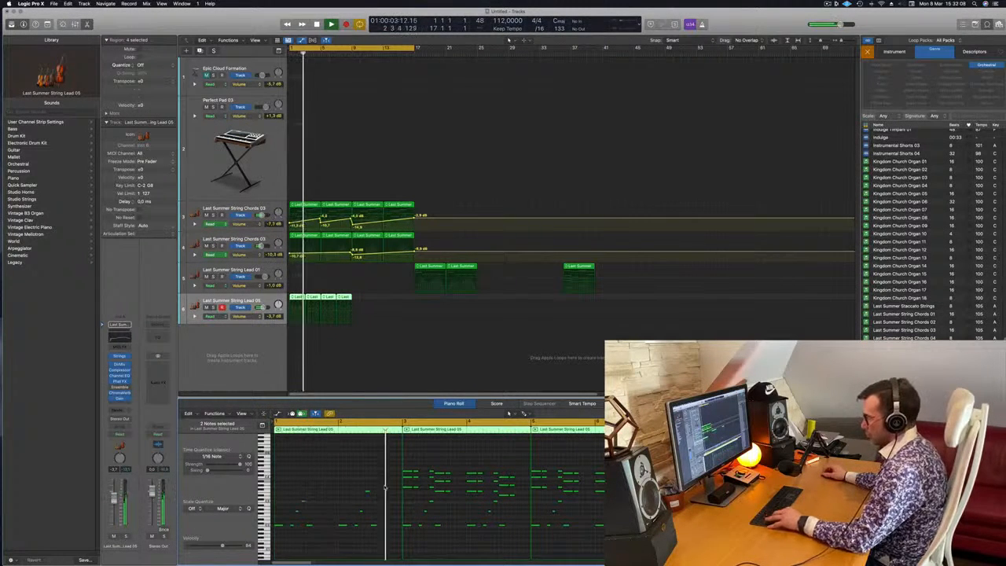
Undo the last note edits and delete only the upper chord notes in the second half of bar 2 of the String Lead 05 region.
key("super+z")
key("super+z")
key("super+z")
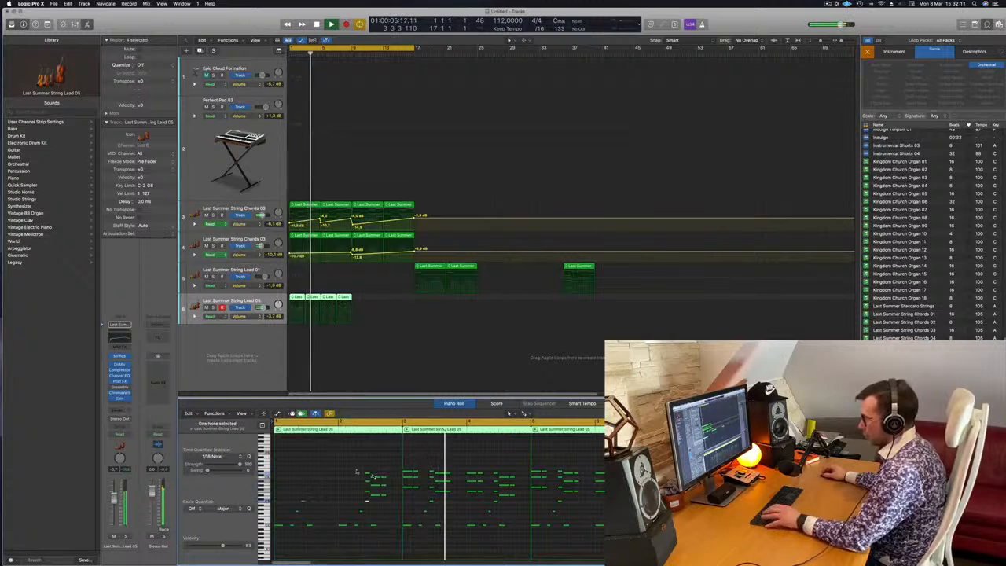
key("space")
left_click_drag(356, 468, 385, 497)
key("Delete")
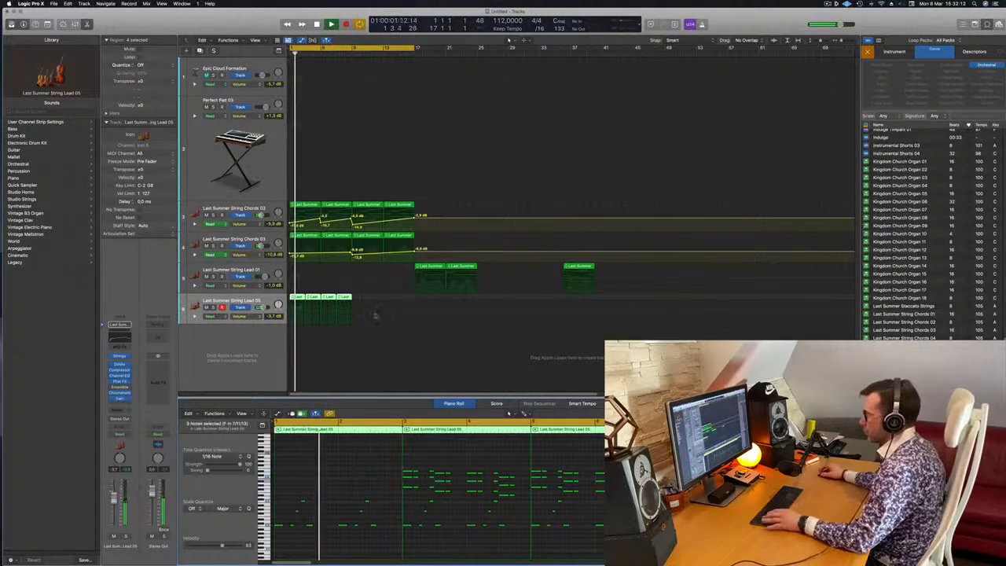
Replace the last three String Lead 05 regions with copies of the thinned first one and set the track volume to -1.5 dB.
left_click_drag(361, 297, 330, 303)
key("Delete")
key("space")
key("space")
left_click(296, 299, "shift")
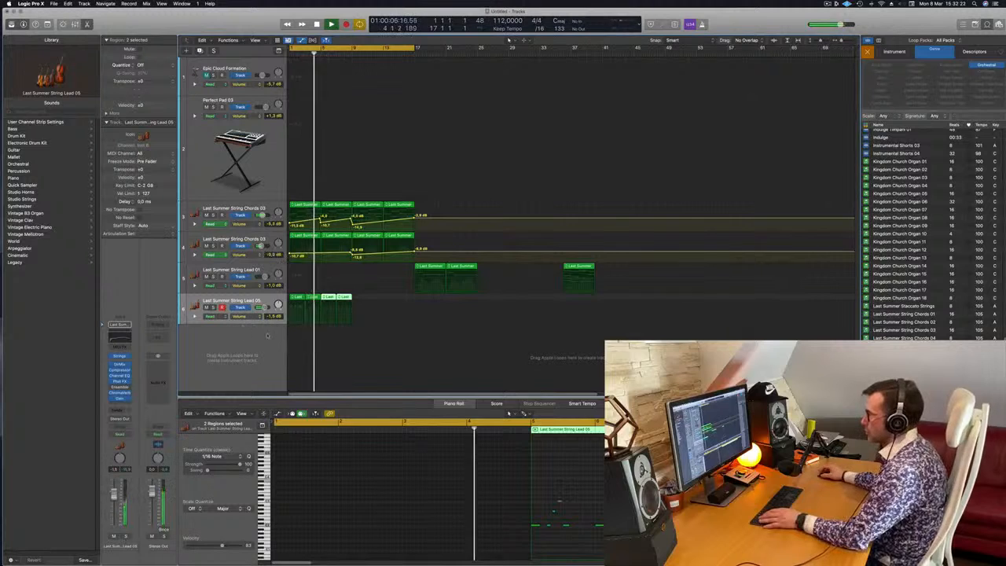
left_click(370, 317)
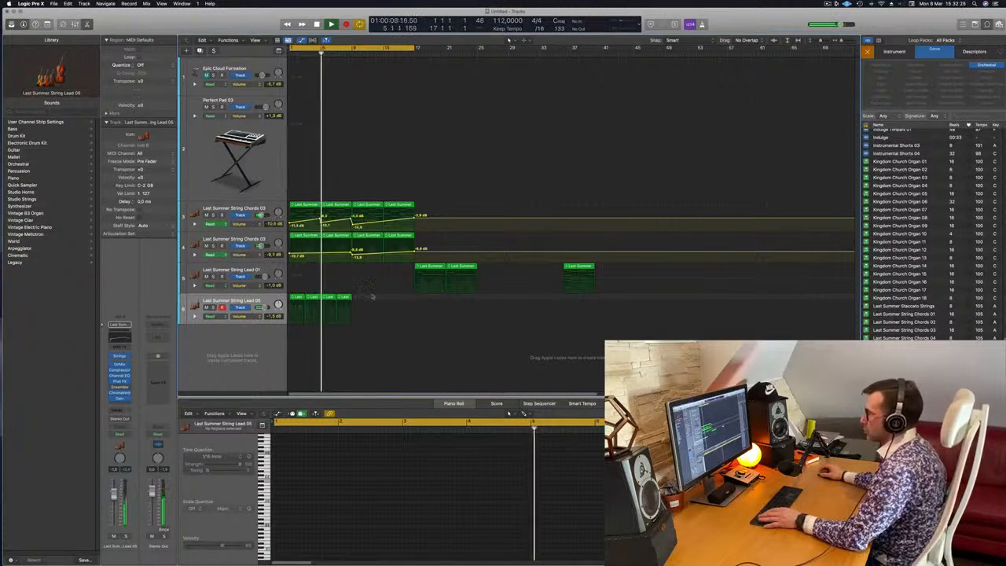
Move the two String Lead 01 regions from bar 17 back to bar 9 and replay the arrangement from the beginning.
left_click(428, 267)
left_click_drag(486, 301, 368, 271)
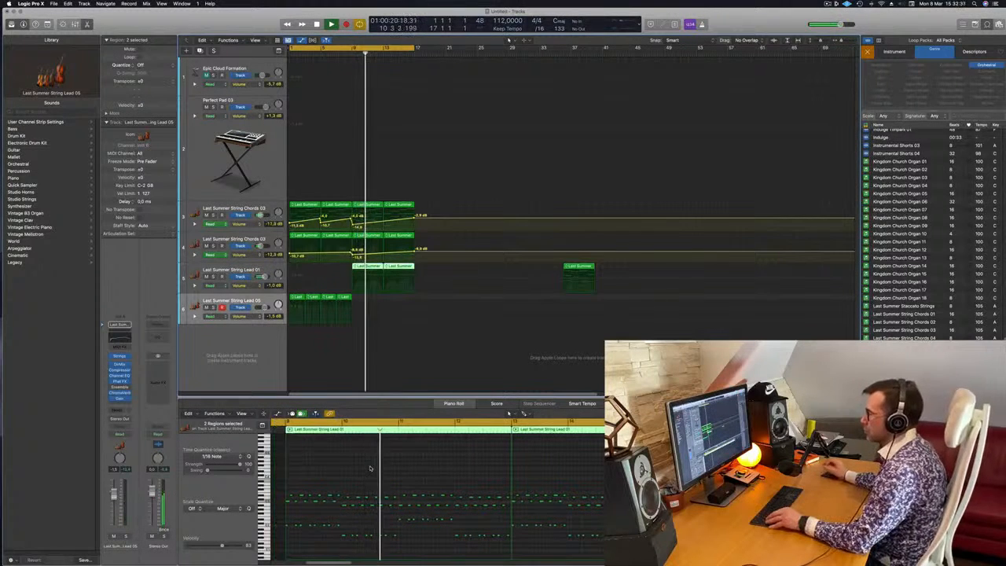
left_click(362, 372)
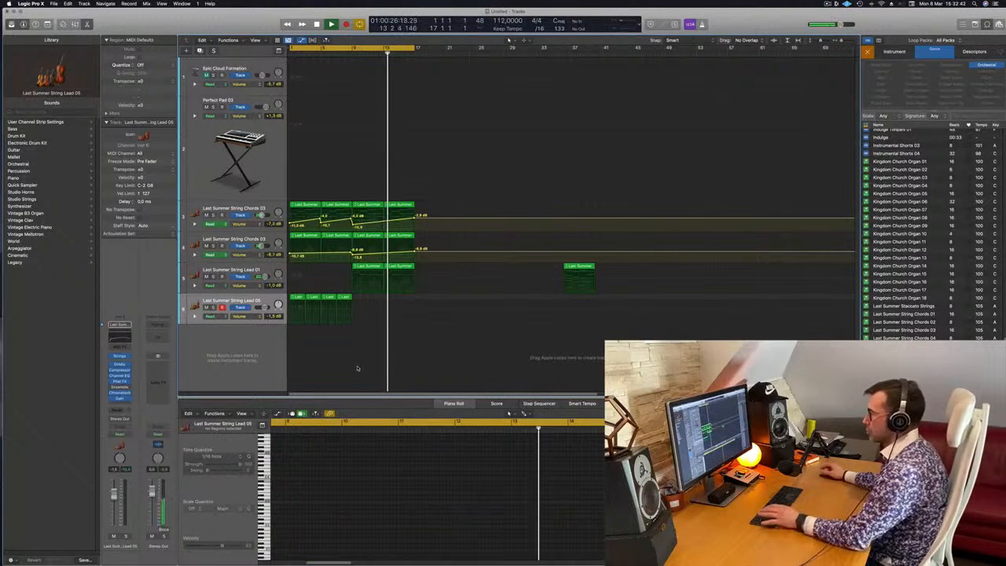
key("Return")
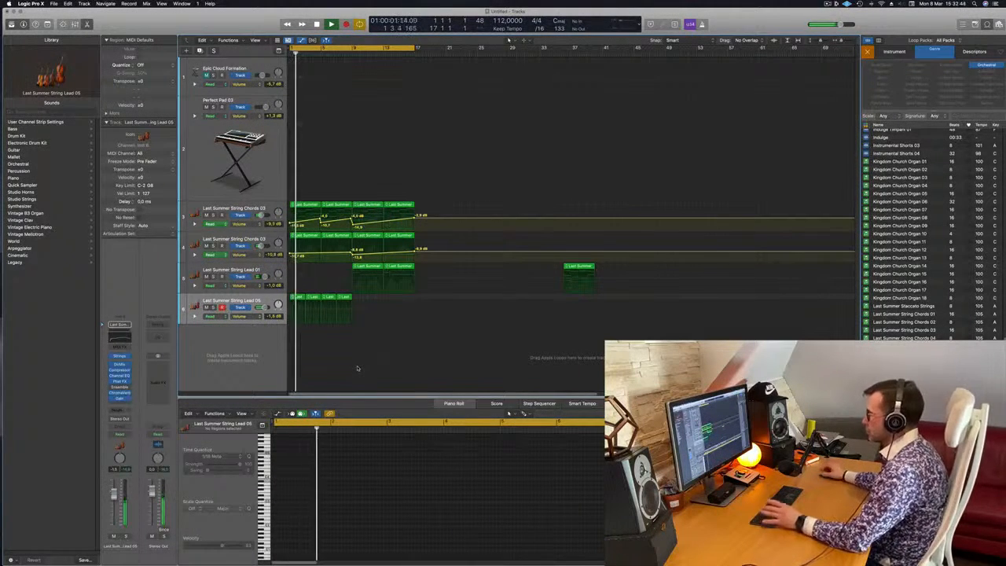
Select the String Lead 05 track, restart playback and add a send from it to Bus 2.
left_click(251, 305)
key("Return")
key("space")
key("space")
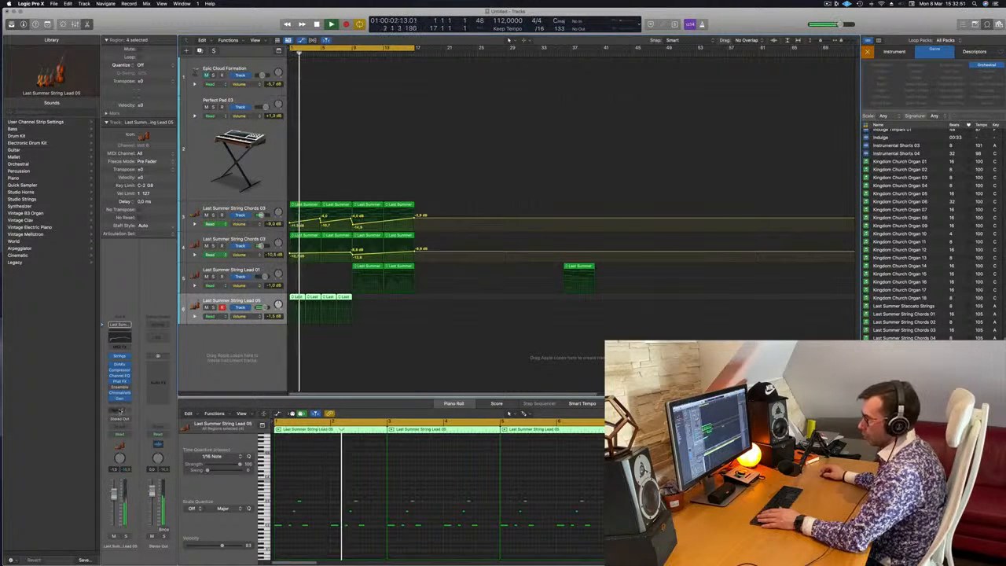
left_click(118, 410)
mouse_move(116, 420)
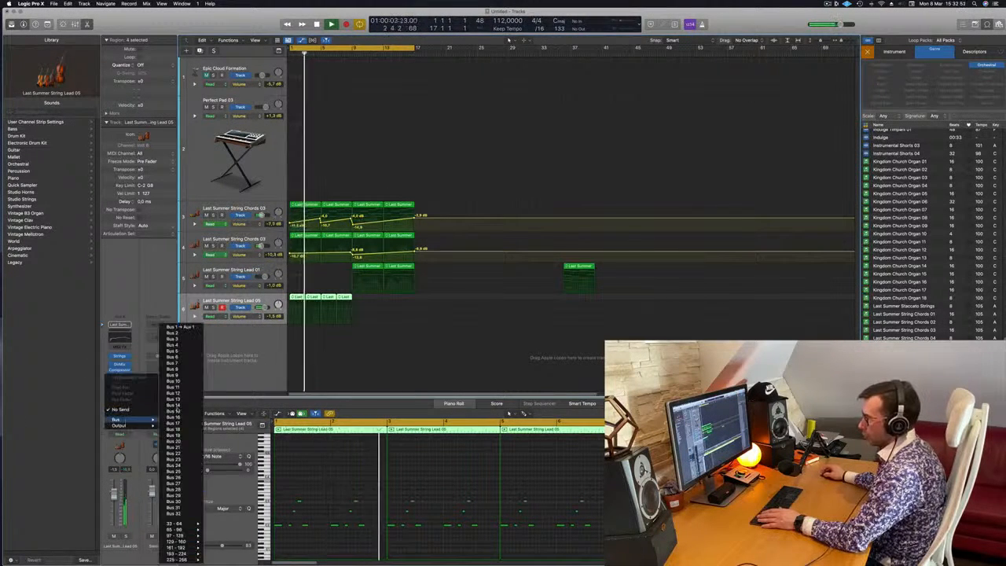
left_click(174, 333)
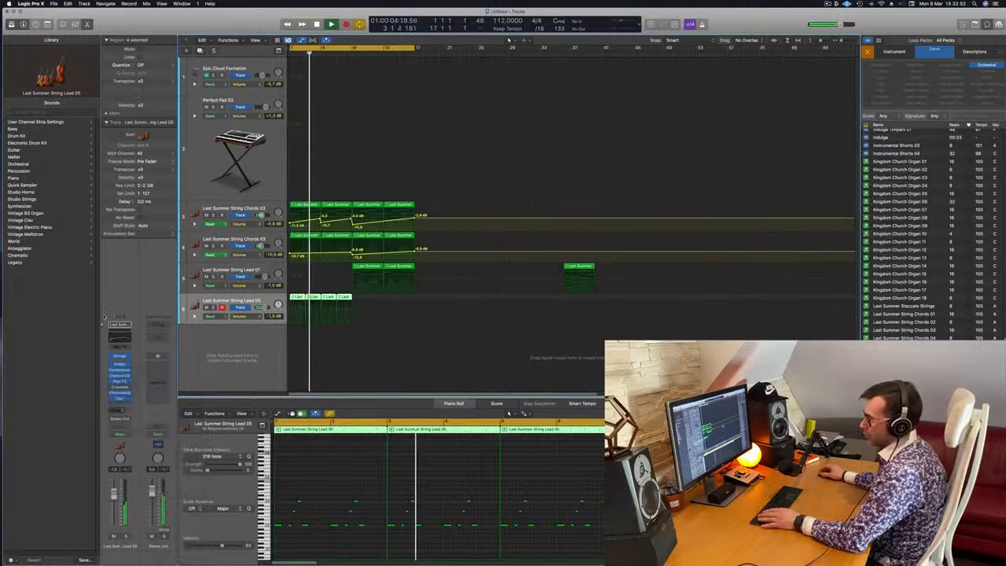
Insert a stereo Tape Delay on the Aux 2 channel fed by Bus 2 and set its Wet output to 100%.
left_click(161, 362)
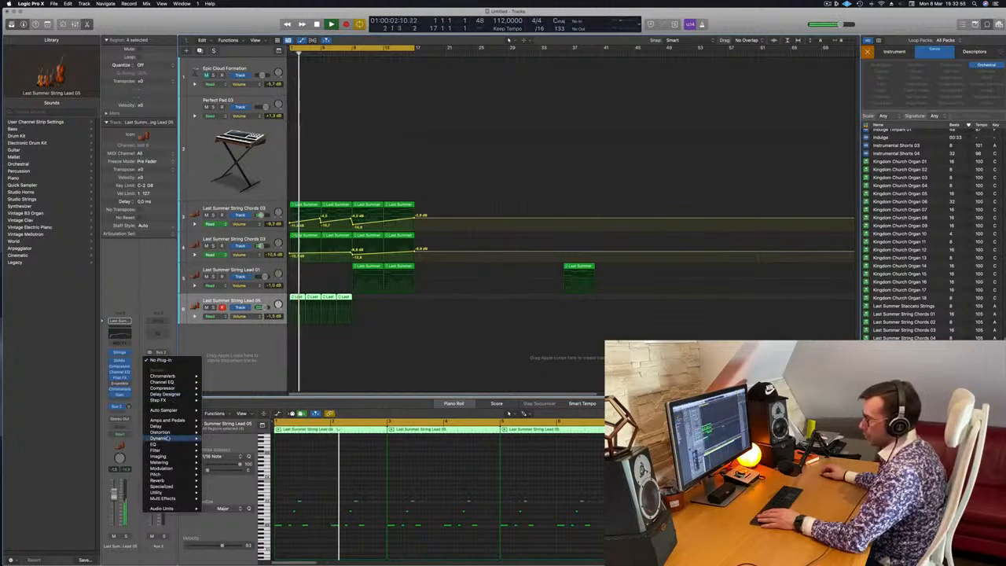
mouse_move(173, 425)
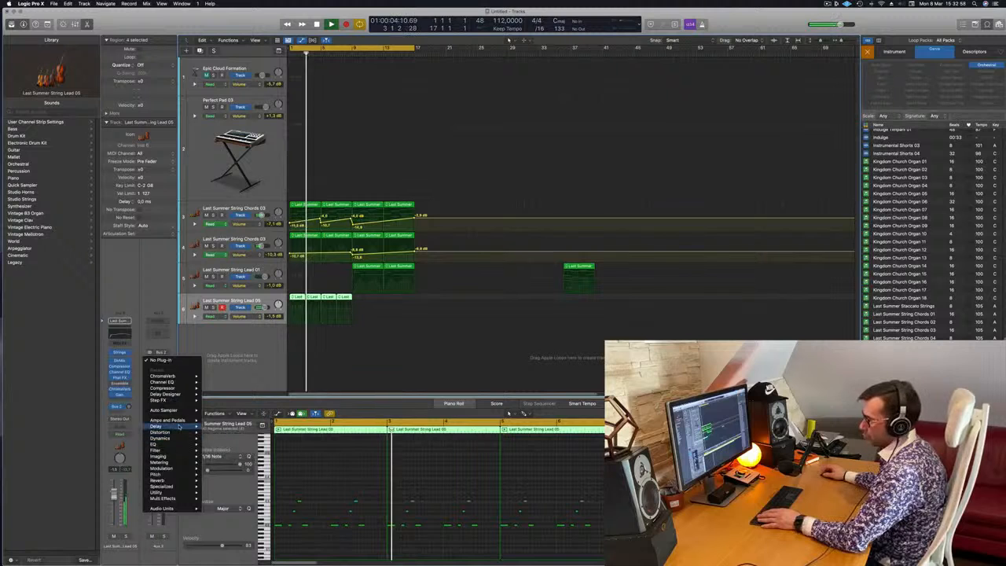
mouse_move(231, 451)
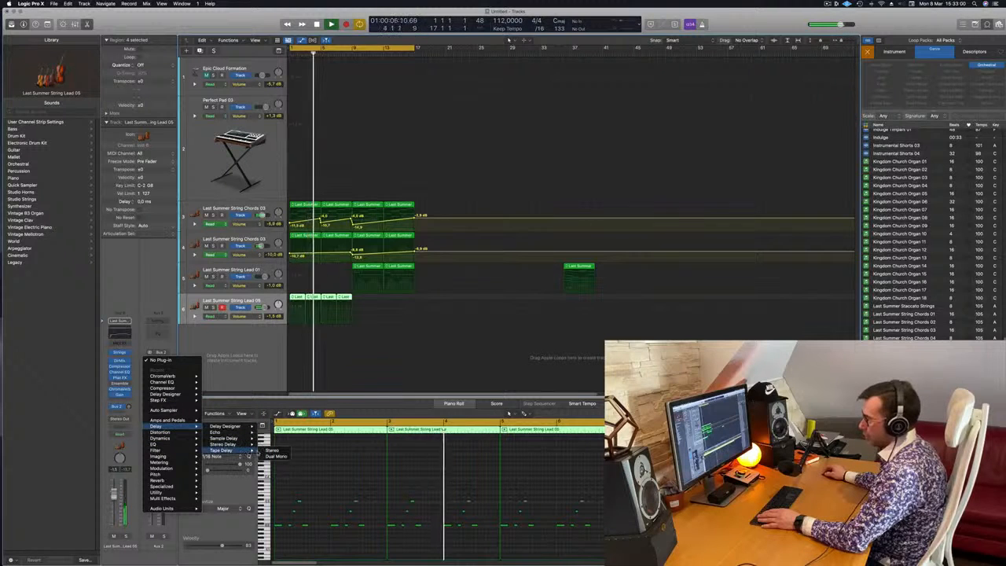
left_click(271, 451)
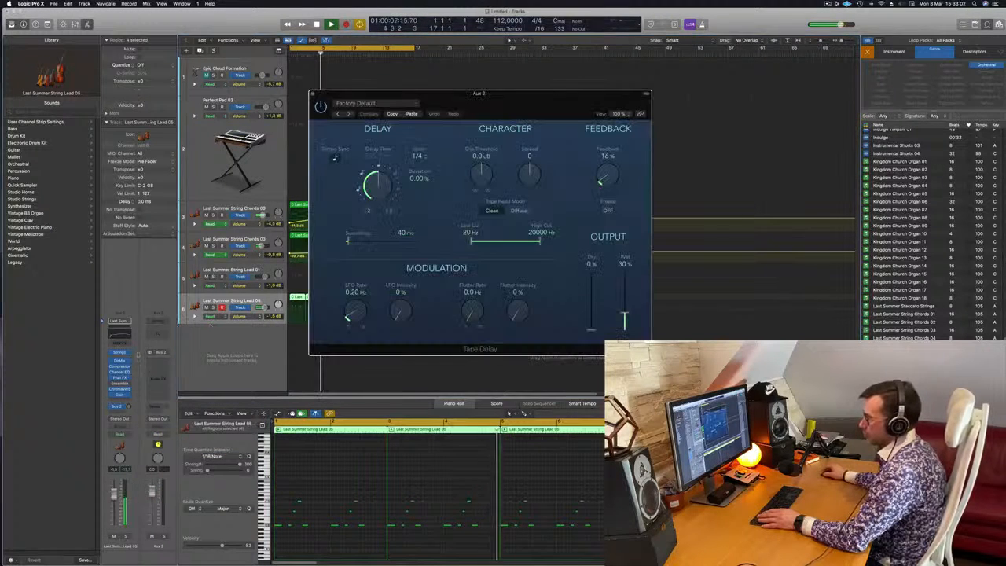
left_click_drag(485, 93, 835, 110)
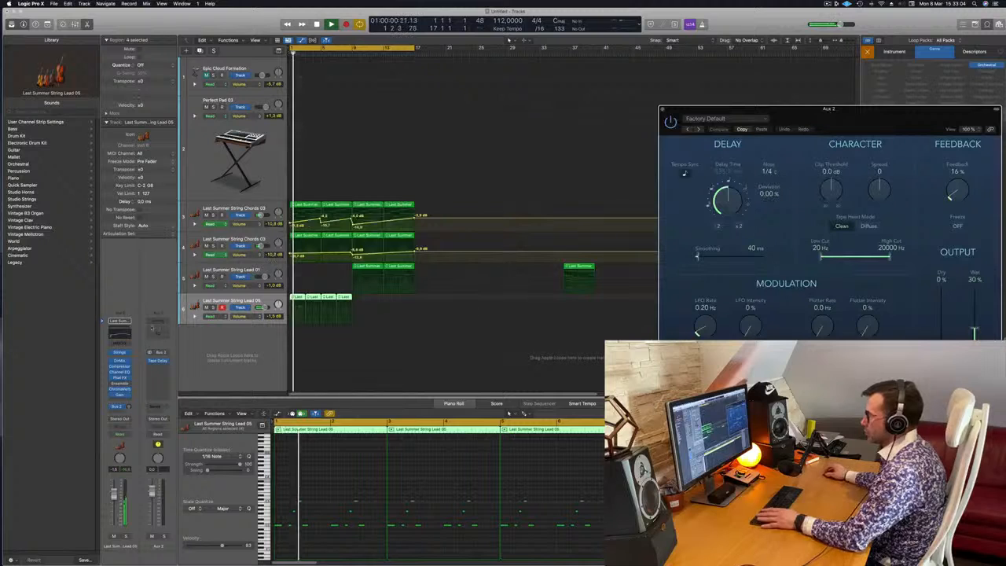
left_click_drag(974, 329, 981, 235)
Adjust the String Lead 05 track's send level to Bus 2 while auditioning the delay, and close the Tape Delay window.
key("space")
key("space")
left_click_drag(128, 408, 129, 406)
key("space")
key("space")
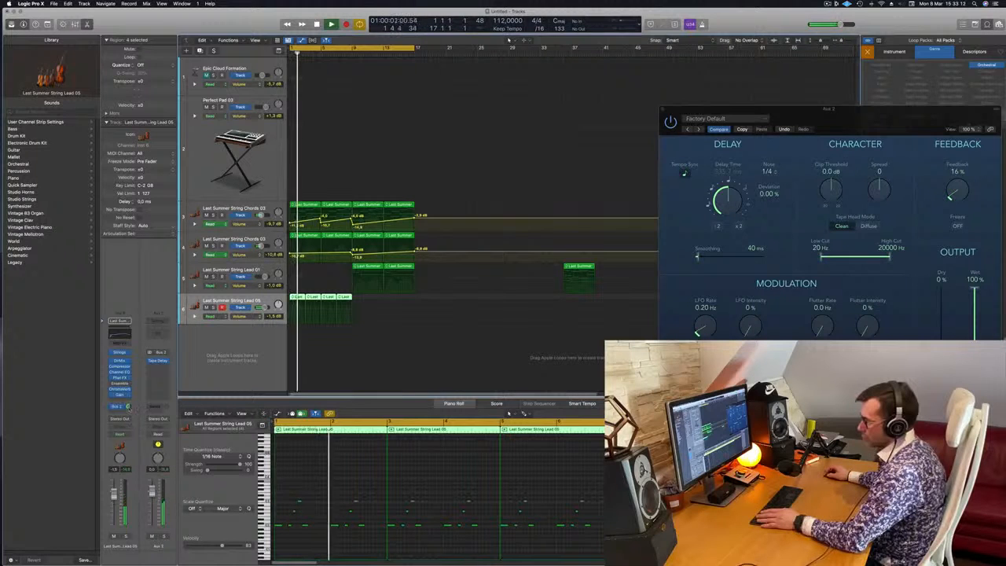
left_click_drag(129, 408, 129, 406)
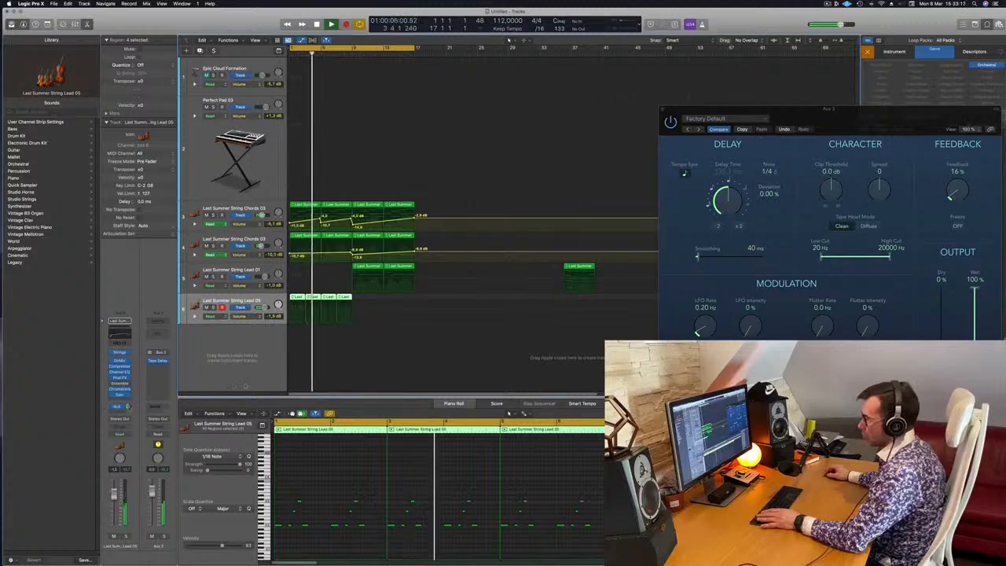
left_click(344, 354)
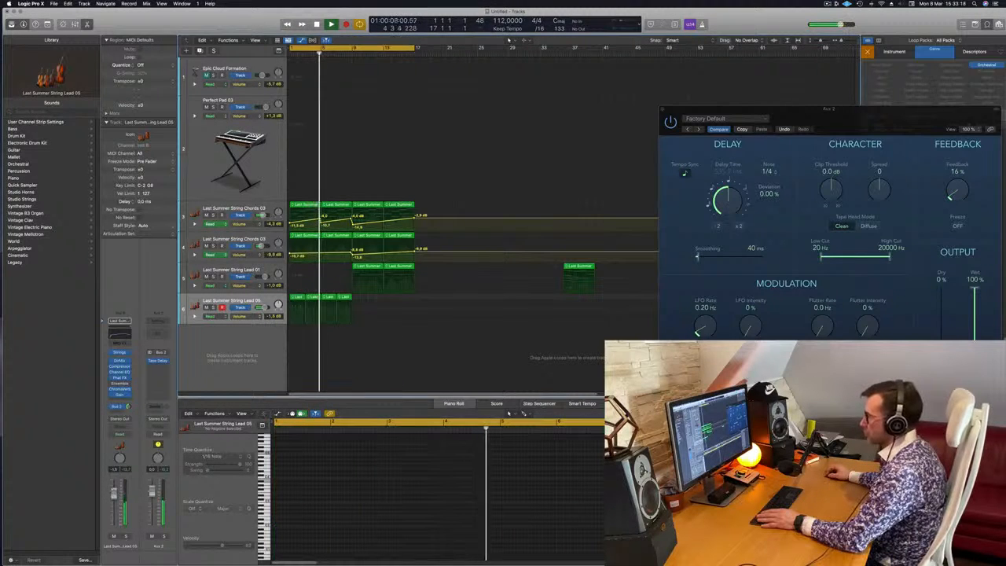
left_click_drag(661, 111, 419, 128)
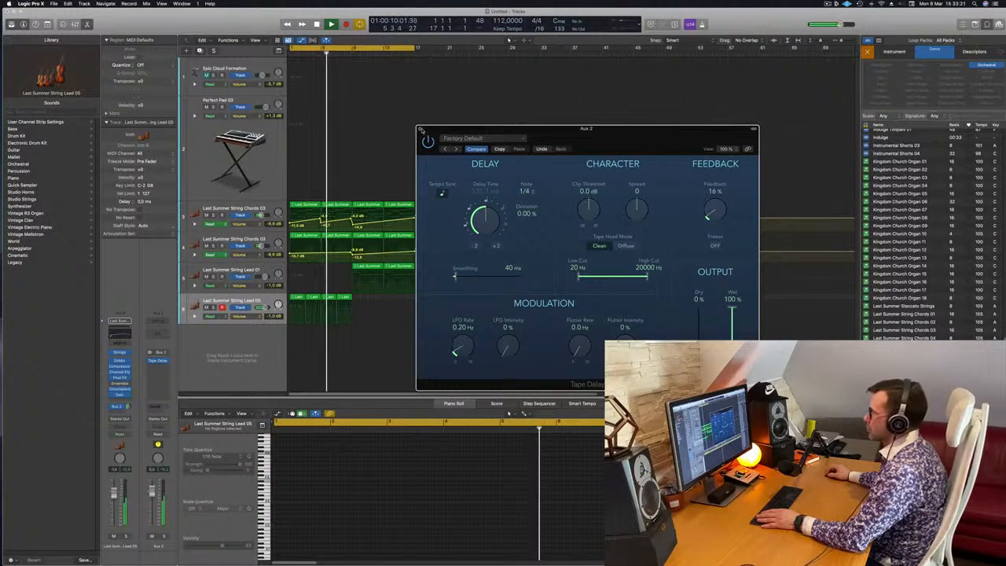
left_click(420, 130)
Lower the volume automation swell on the lower String Chords 03 track from bar 9 to 17, starting at about -16.2 dB.
scroll(399, 357, "up", 1)
scroll(400, 356, "down", 3)
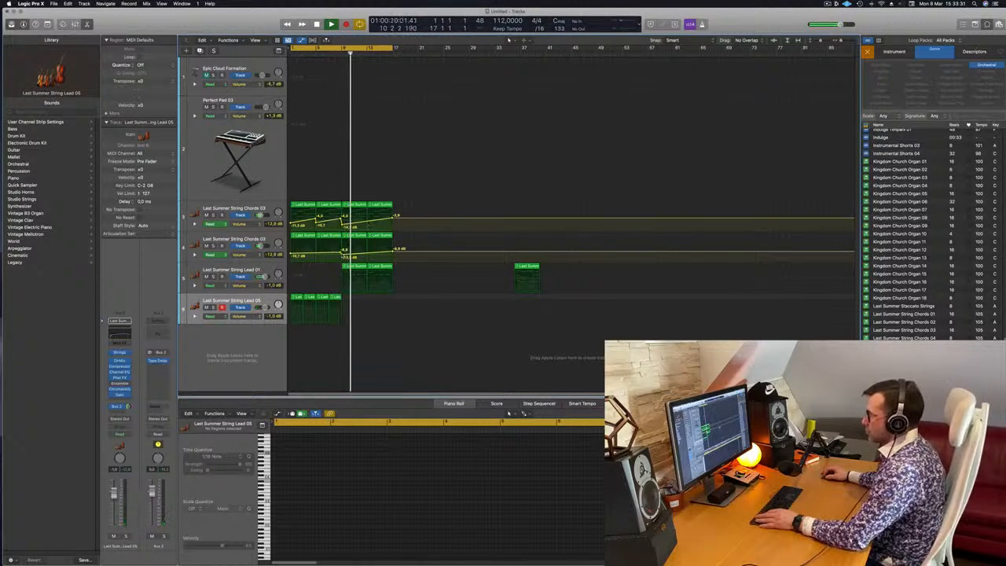
left_click_drag(342, 255, 393, 254)
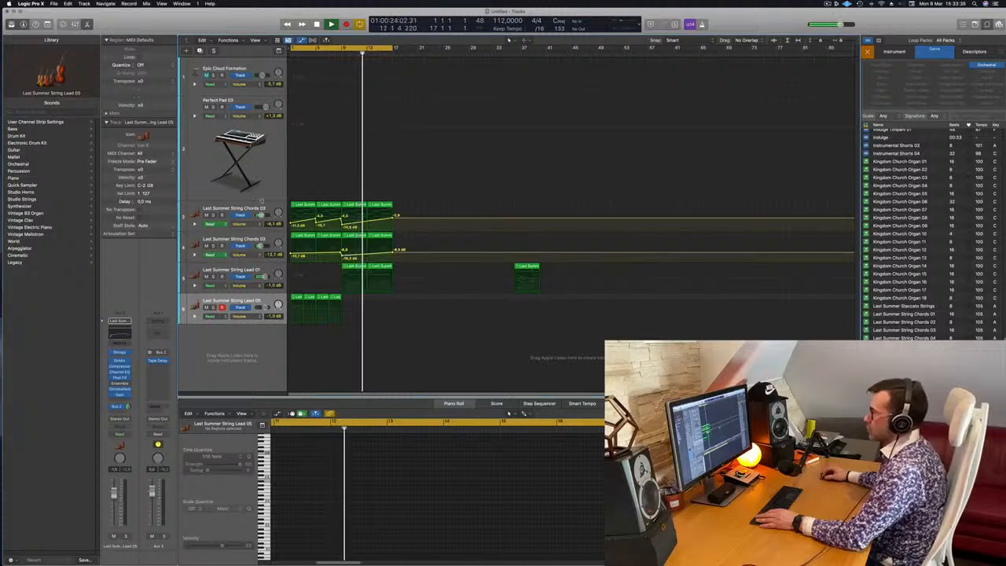
Duplicate the upper String Chords 03 track and copy its regions at bars 9 and 13 with their automation onto the new track.
left_click(255, 203)
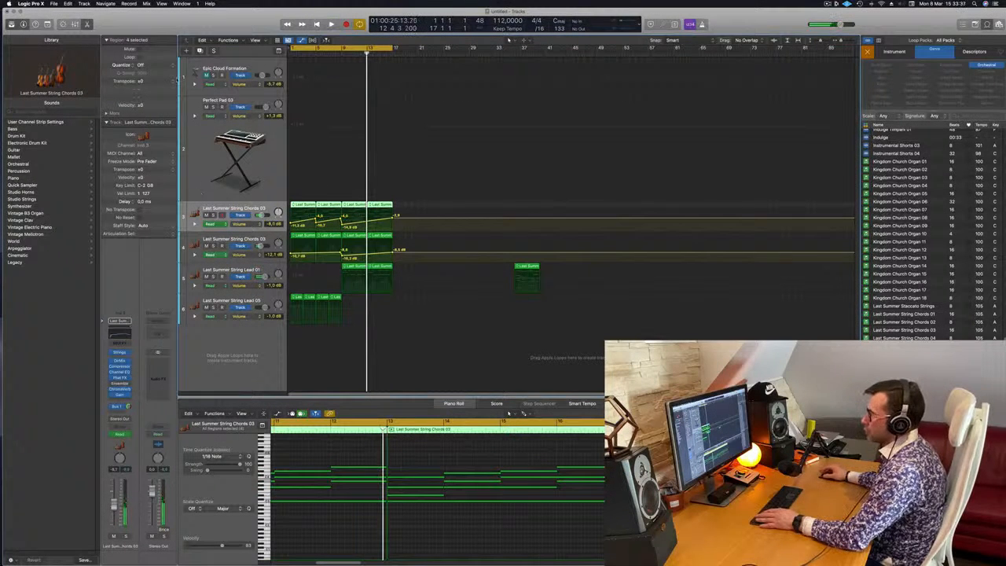
key("super+d")
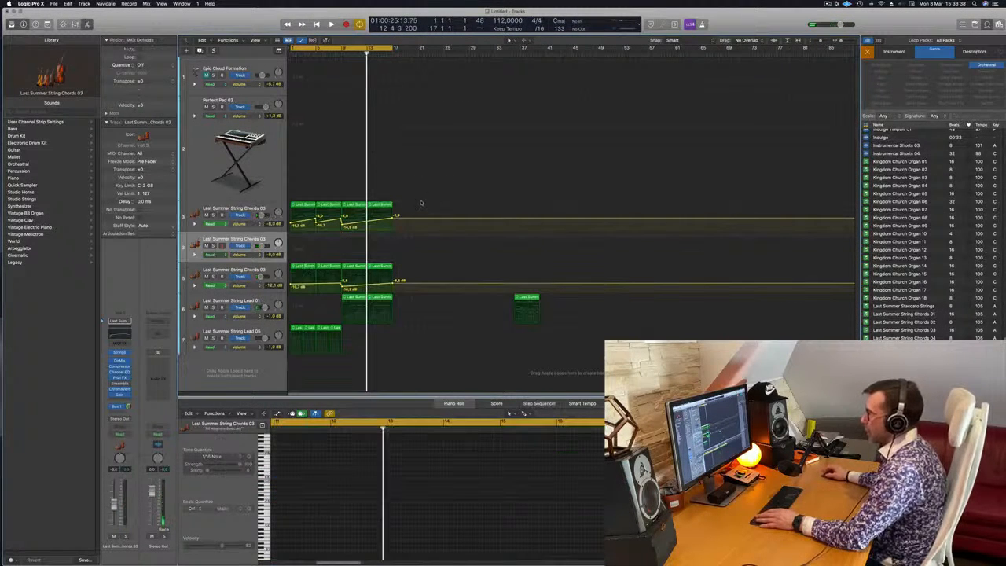
left_click(349, 206)
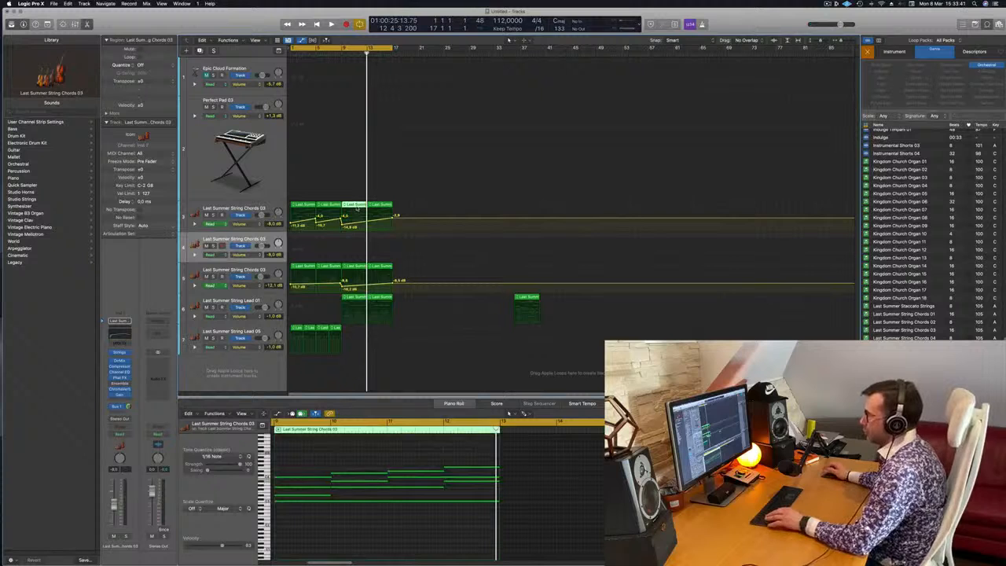
left_click_drag(356, 208, 357, 250)
left_click_drag(355, 252, 354, 251)
left_click_drag(380, 211, 381, 239)
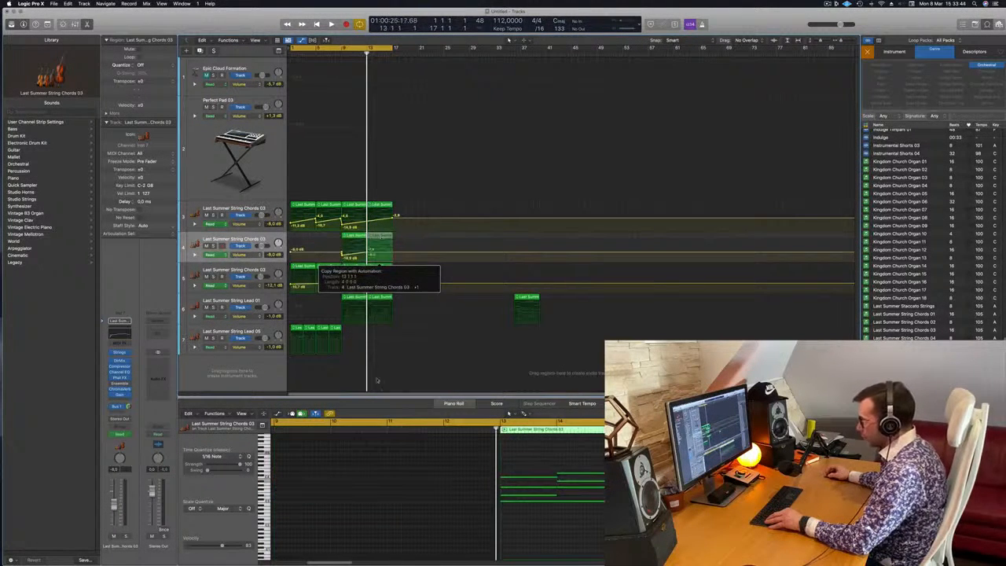
left_click_drag(371, 329, 372, 330)
Transpose all notes in the two copied String Chords 03 regions down one octave.
left_click(357, 236)
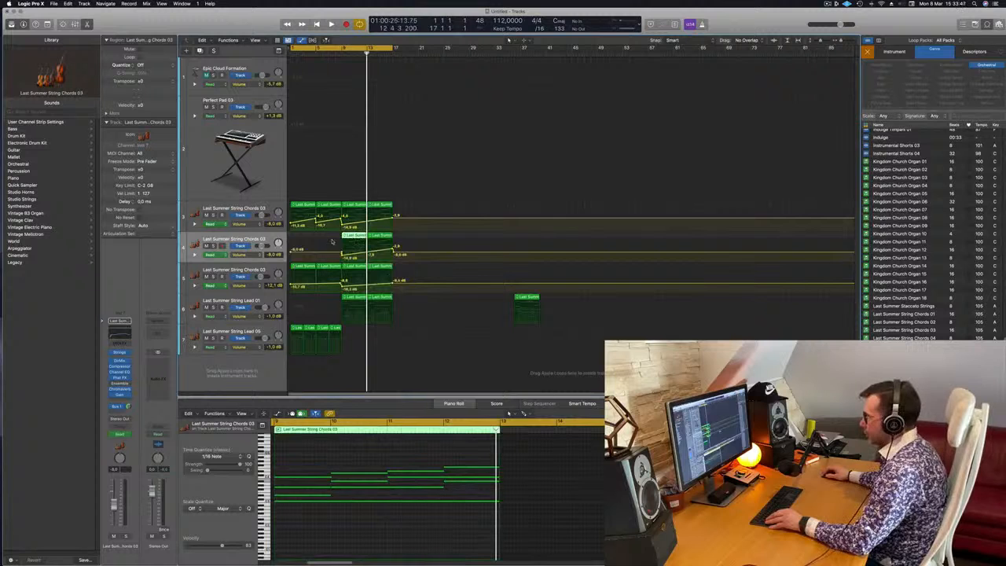
left_click_drag(331, 238, 370, 237)
key("super+a")
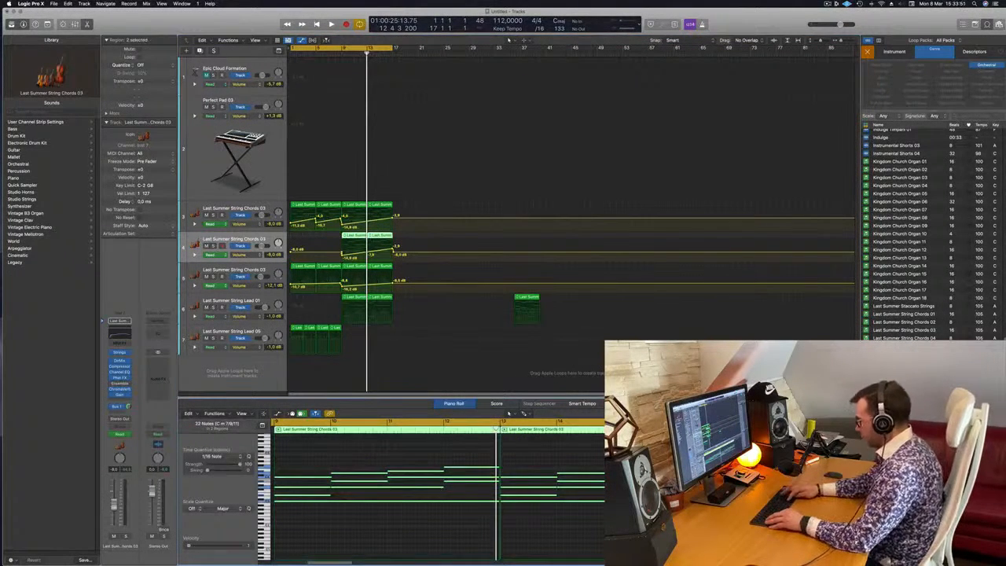
key("shift+alt+Down")
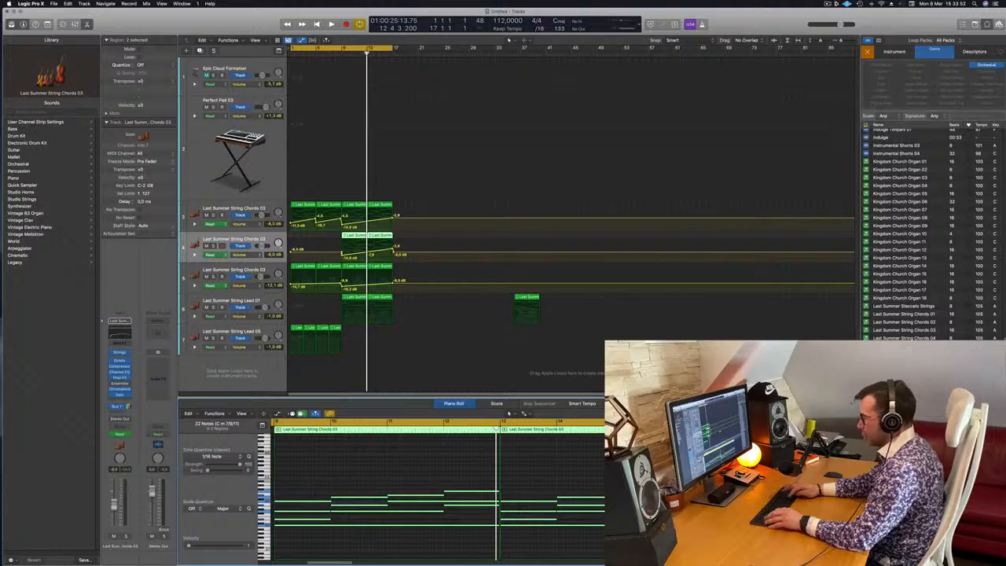
Play the arrangement from the beginning and solo the duplicated String Chords 03 track.
key("Return")
key("space")
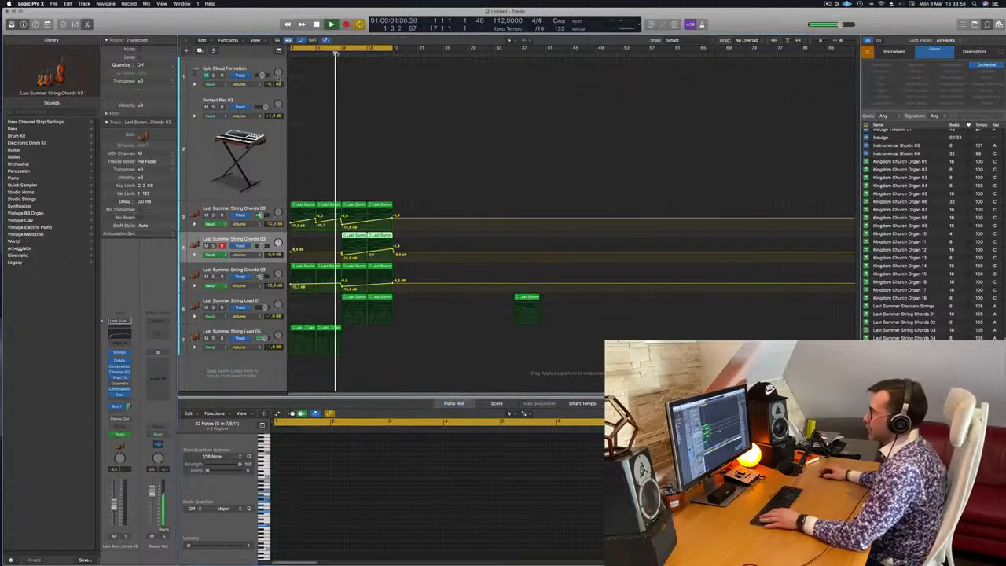
key("super+Left")
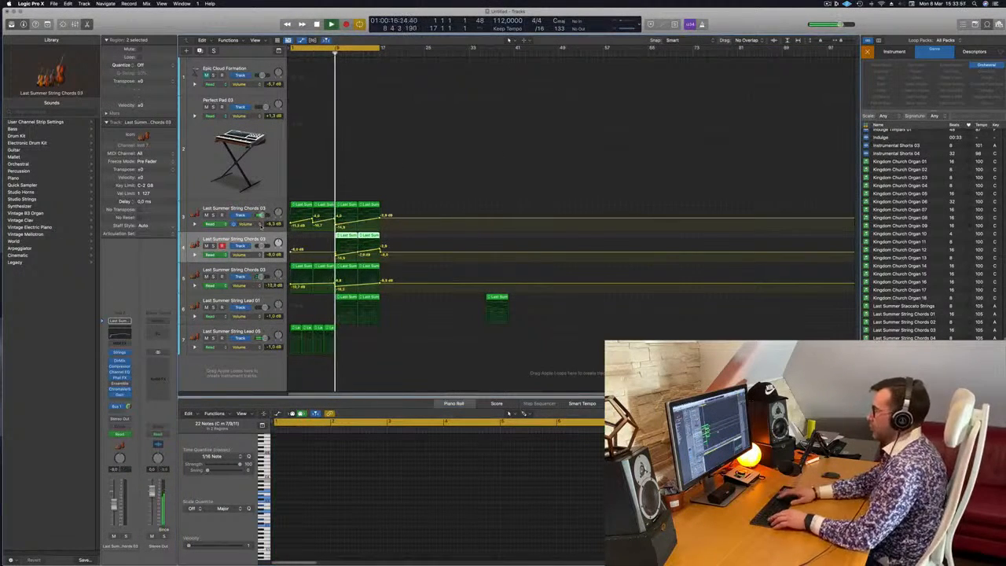
key("s")
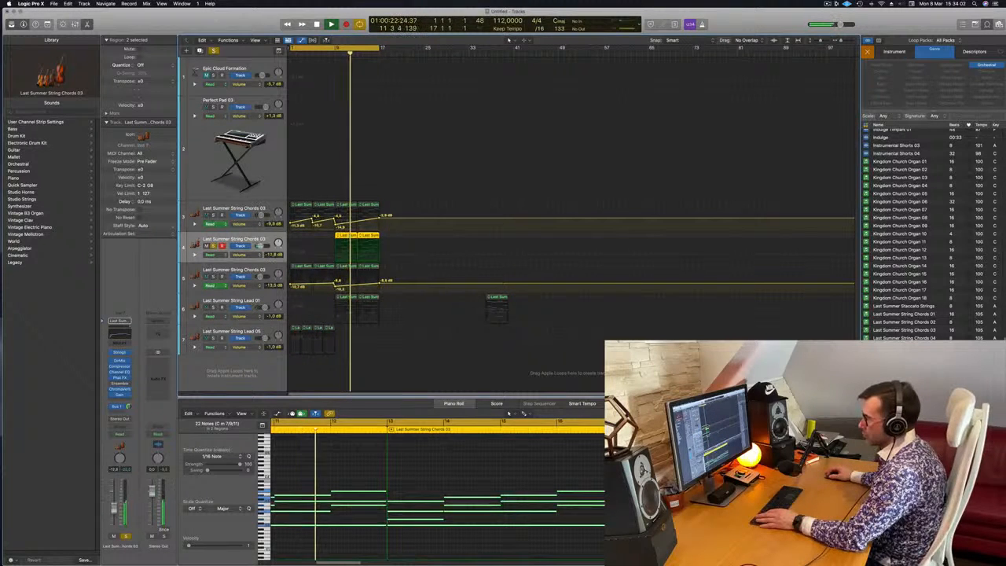
Turn off Dynamics via CC in the duplicated chords track's Studio Strings instrument and replay from bar 9.
left_click(120, 352)
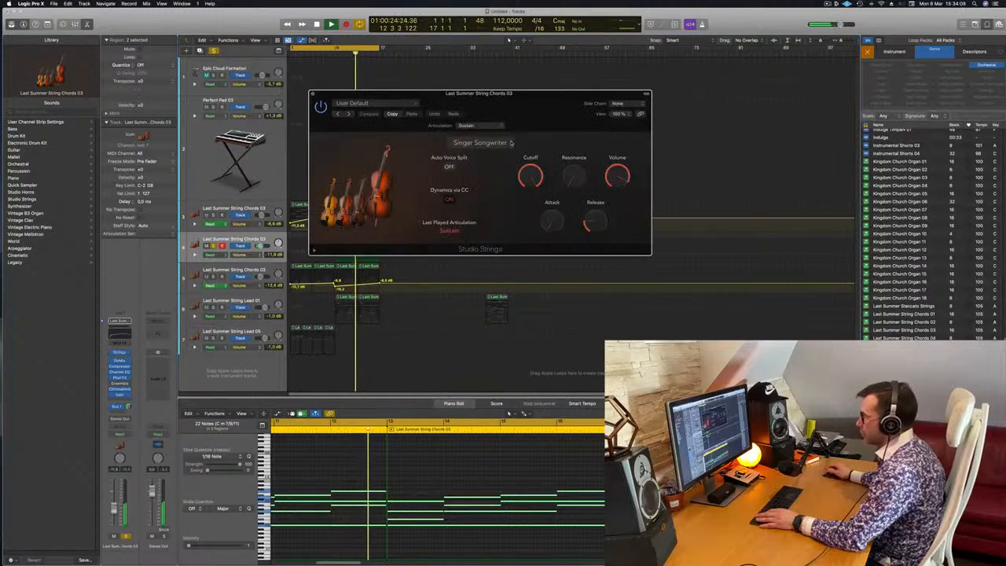
left_click(449, 201)
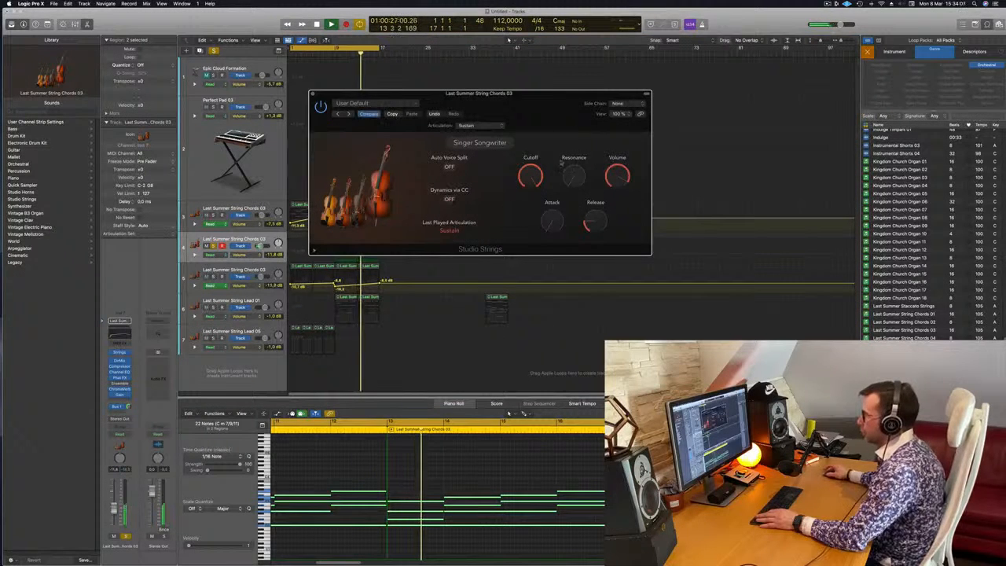
left_click_drag(545, 100, 855, 199)
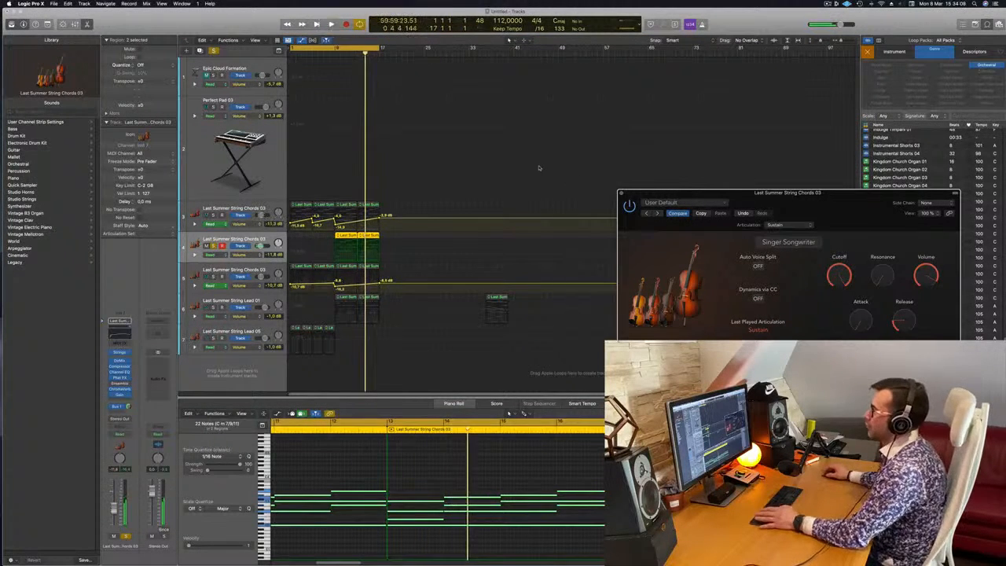
left_click(336, 54)
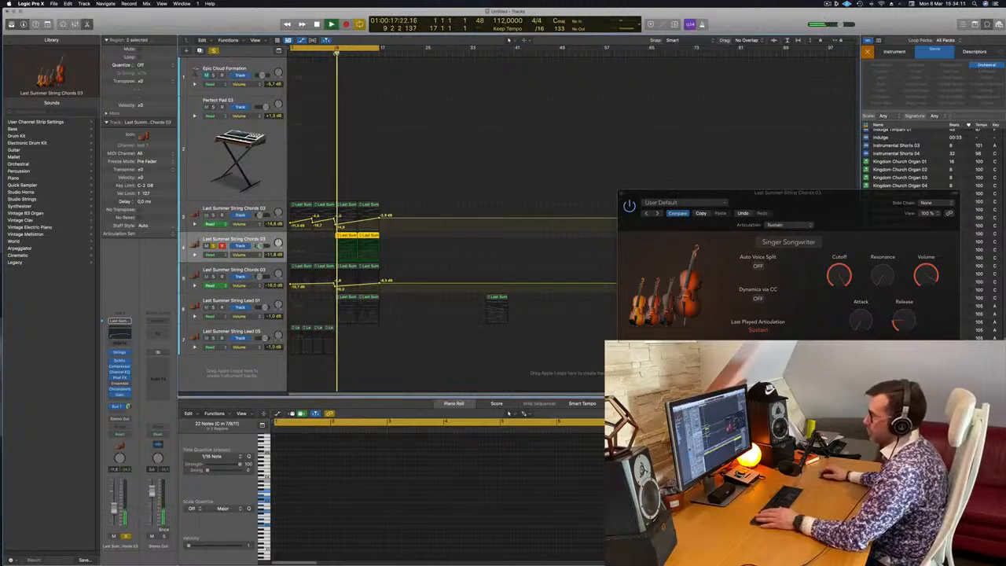
key("space")
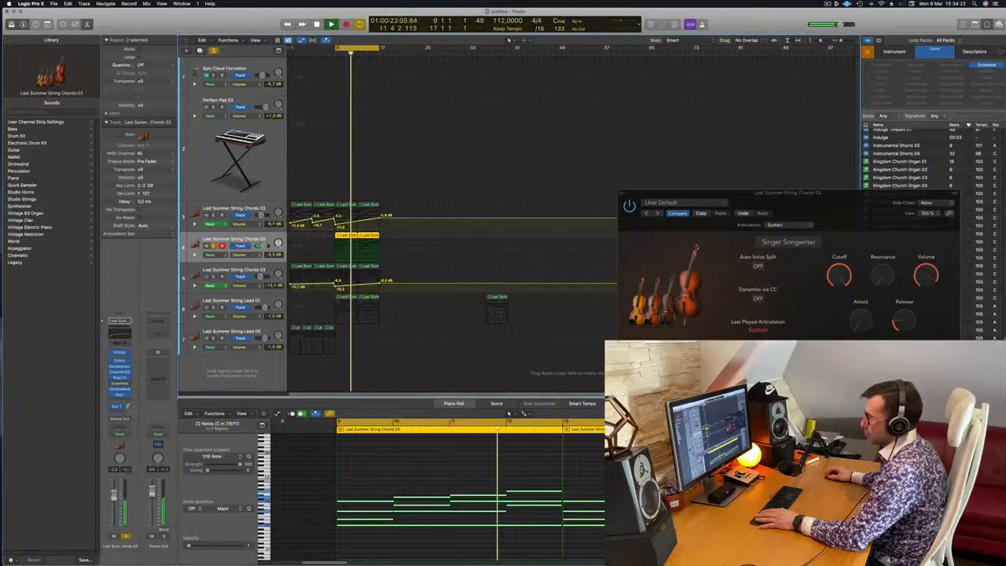
Change the duplicated chords track's Studio Strings instrument from Singer Songwriter to String Ensemble.
left_click_drag(811, 193, 621, 167)
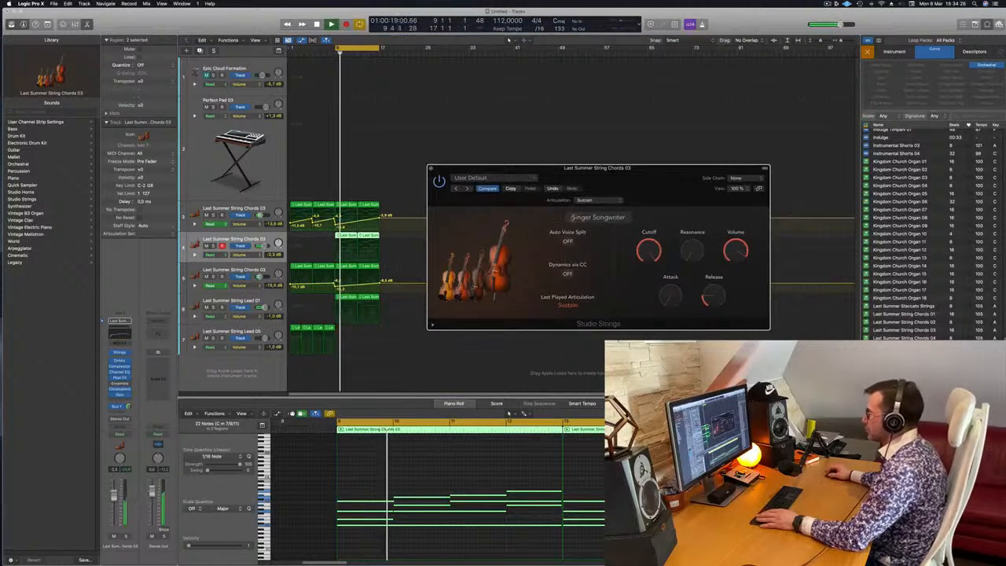
left_click(603, 201)
left_click(603, 201)
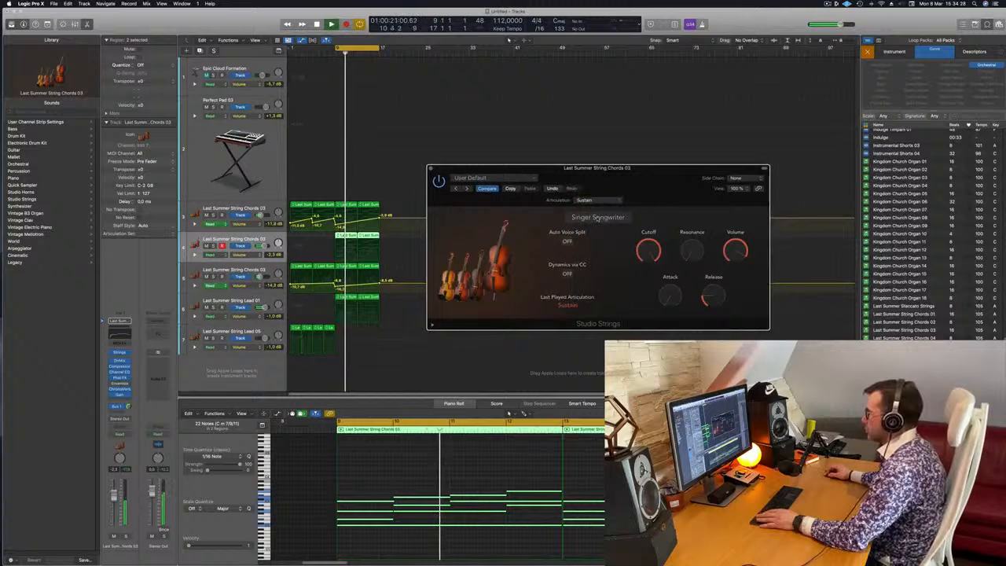
left_click(603, 218)
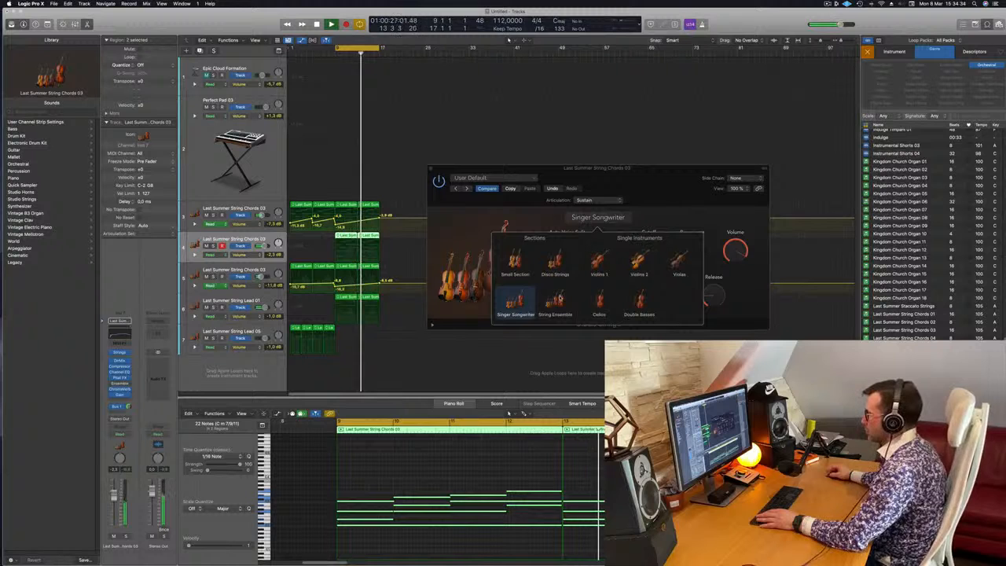
left_click(555, 303)
left_click_drag(657, 184, 705, 174)
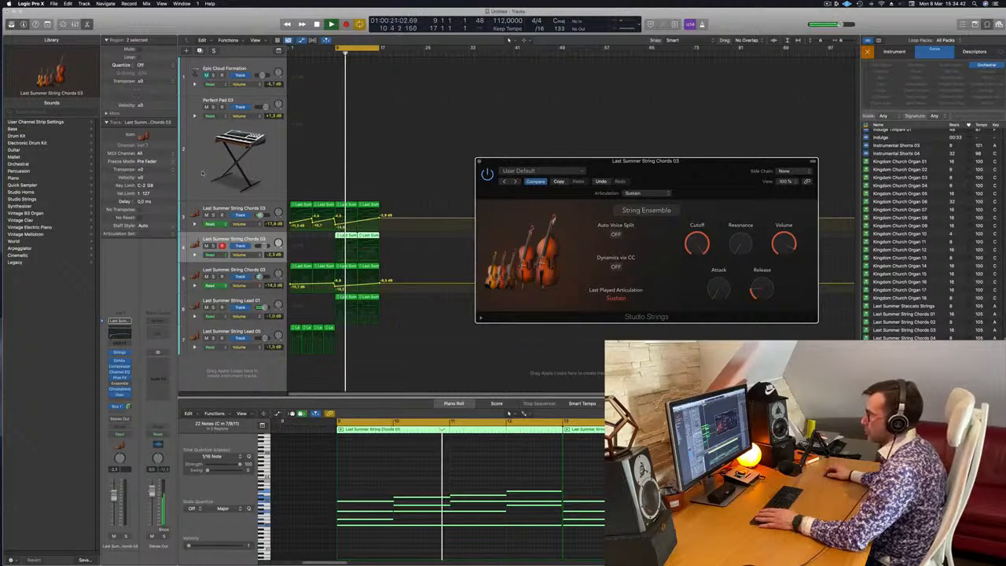
Select the Perfect Pad 03 track and replay from bar 9, reselect the duplicated chords track and close its Studio Strings window.
key("Up")
key("Up")
key("space")
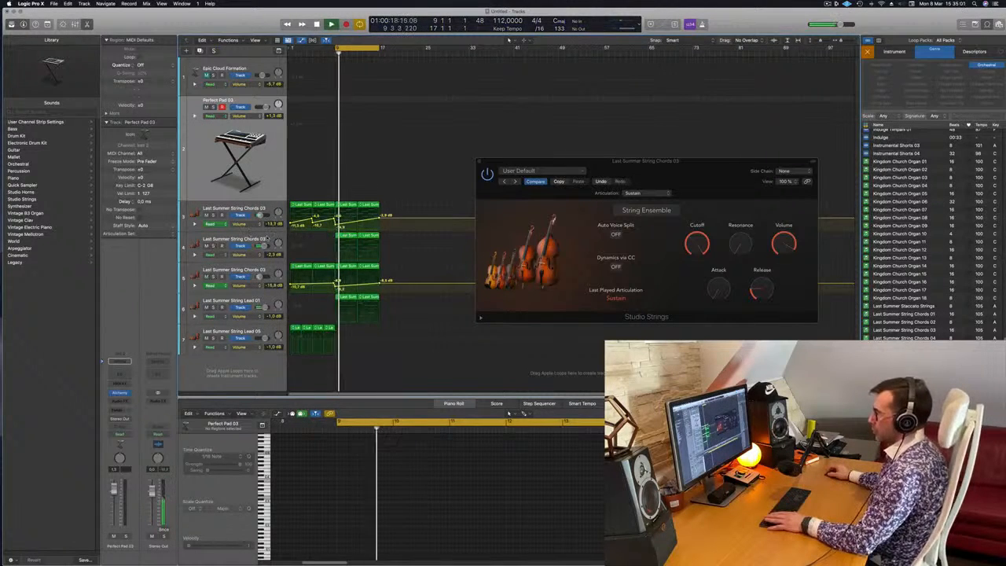
left_click(227, 236)
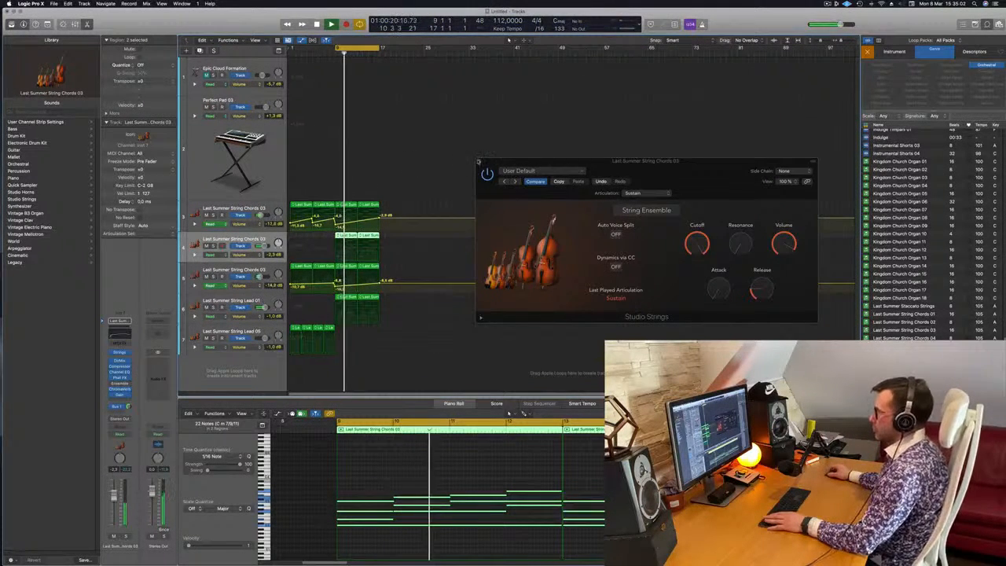
left_click(475, 158)
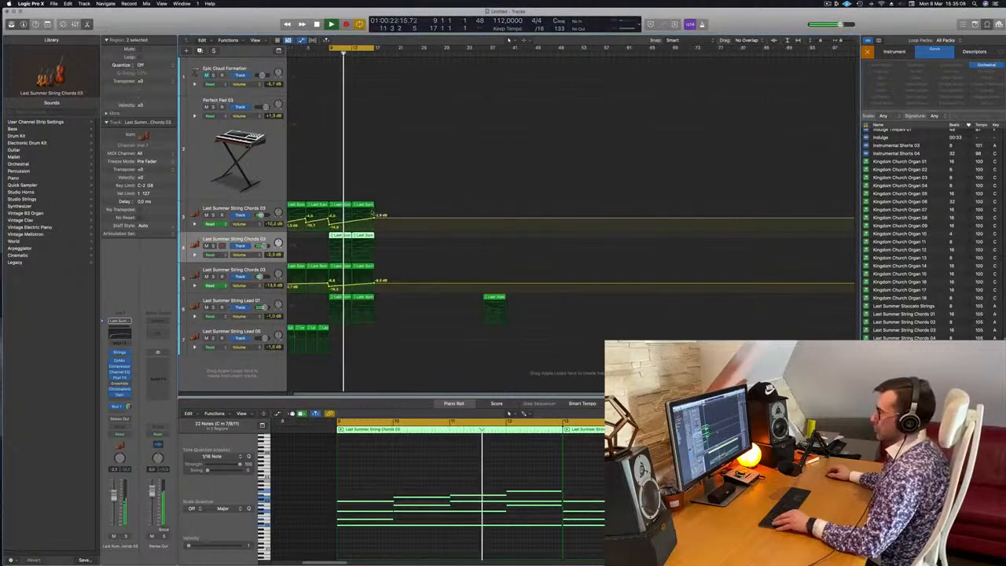
Repeat the four String Lead 05 regions twice and delete the copies at bars 9–16, keeping those starting at bar 17.
left_click(283, 328)
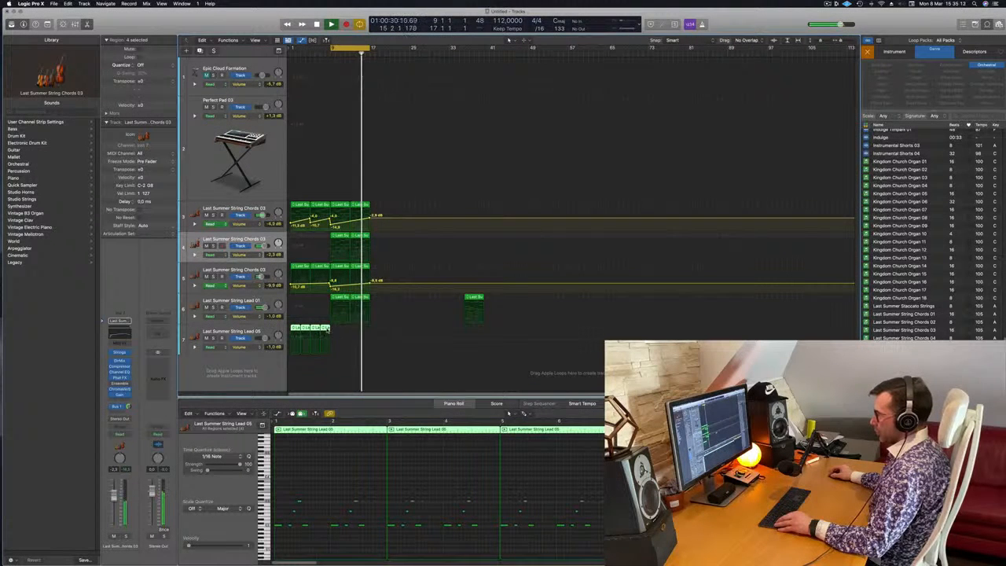
left_click_drag(334, 348, 371, 348)
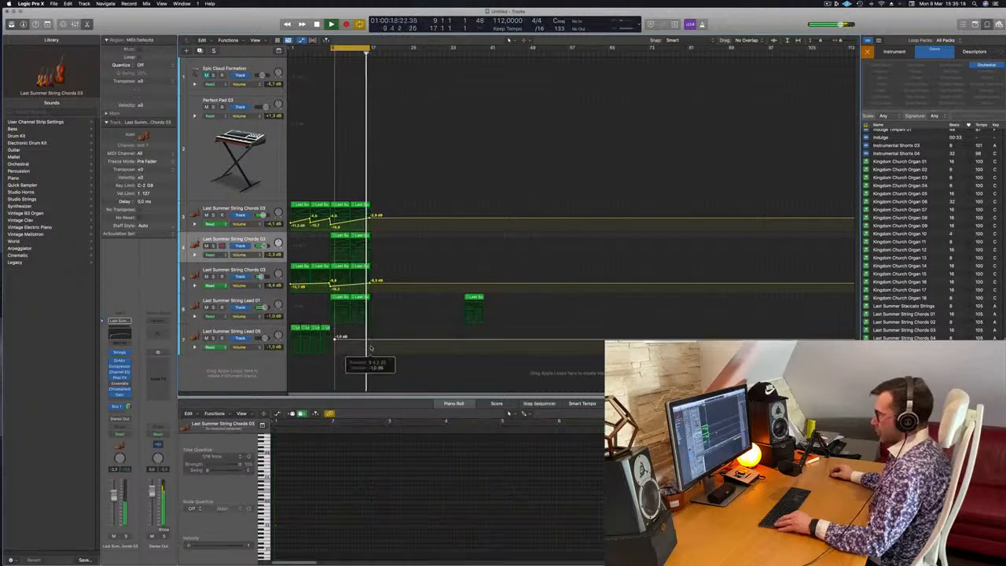
left_click(281, 326)
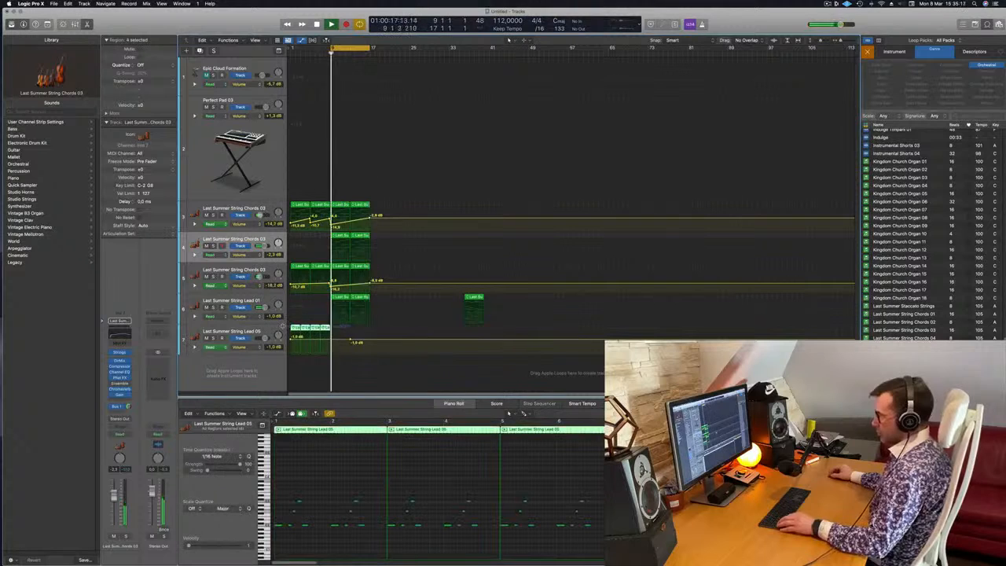
key("super+r")
key("super+r")
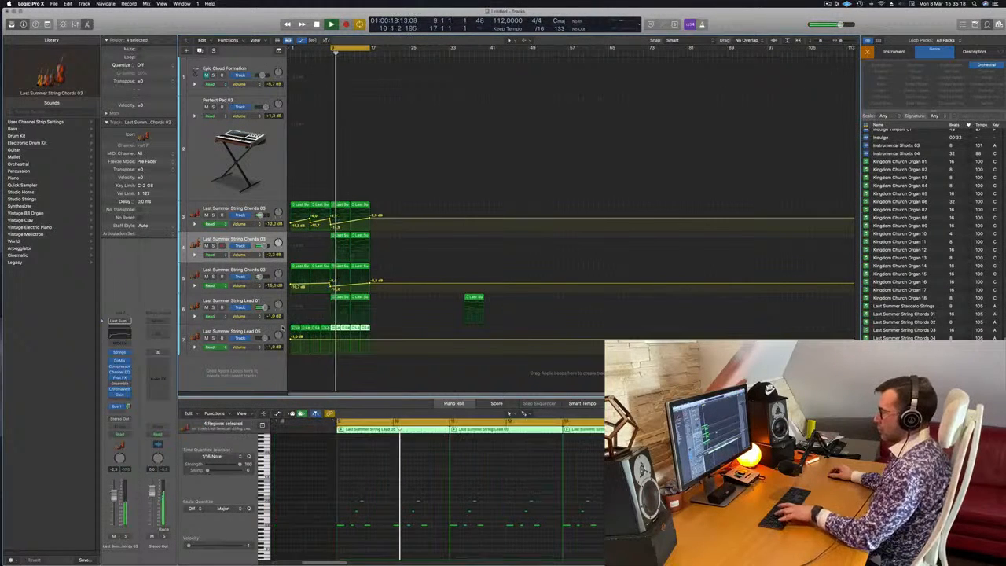
left_click_drag(332, 362, 365, 333)
key("Delete")
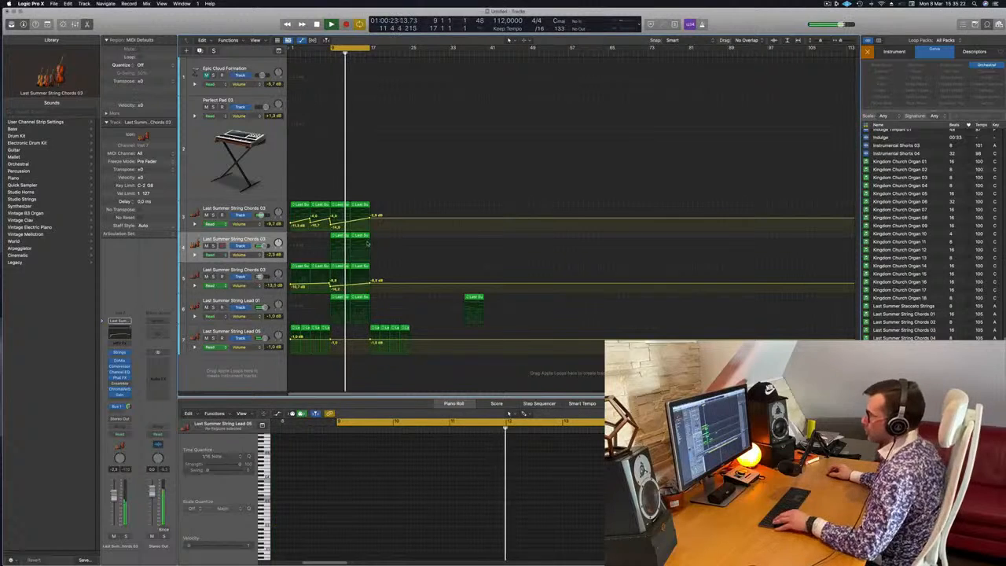
Copy the third String Chords 03 track's last two regions to bar 17 and extend the cycle range to bar 25.
mouse_move(374, 268)
left_mouse_down()
mouse_move(340, 272)
mouse_move(378, 271)
left_mouse_up()
left_click_drag(334, 49, 410, 53)
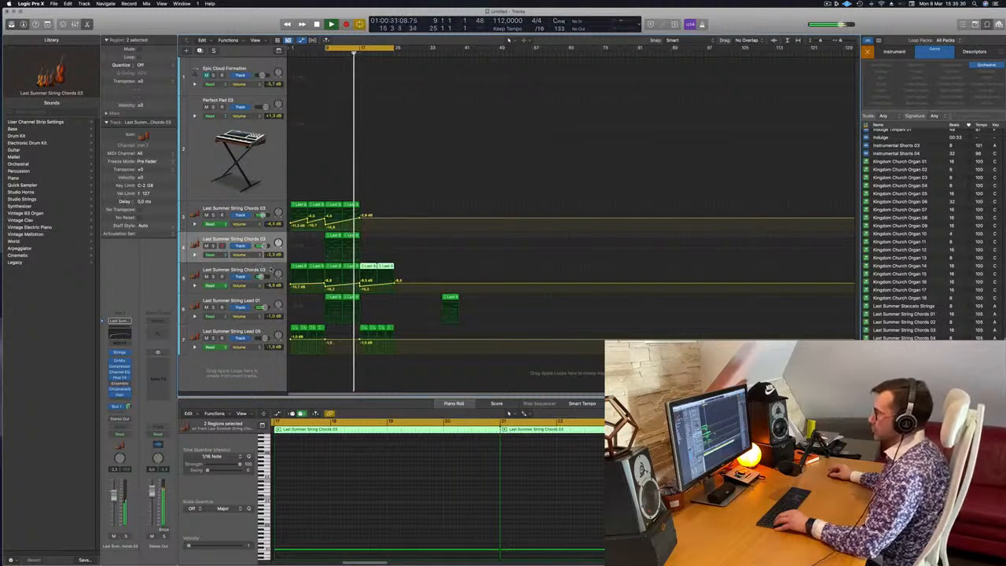
left_click(270, 269)
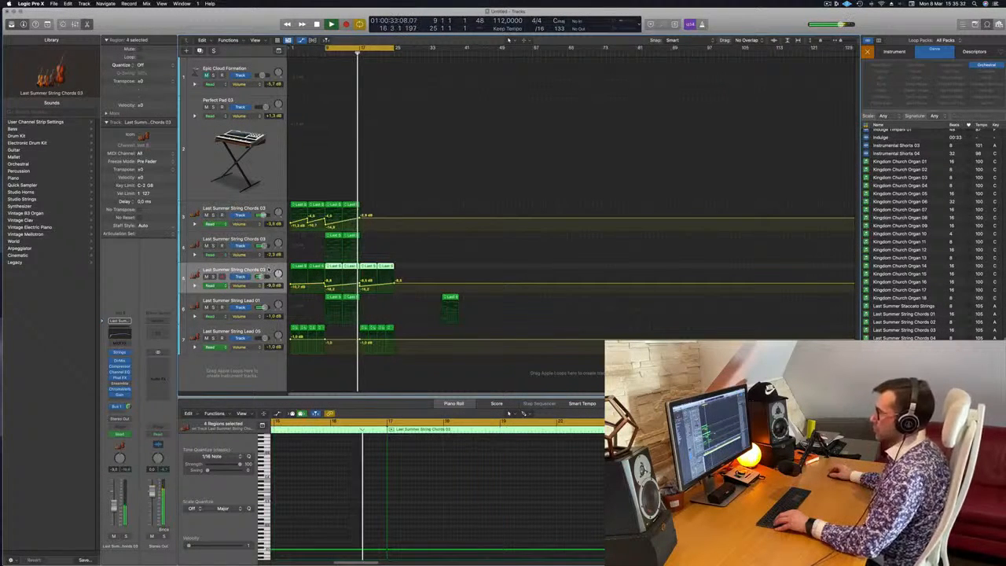
scroll(373, 306, "up", 2)
scroll(374, 307, "down", 2)
scroll(393, 312, "up", 3)
scroll(407, 316, "down", 2)
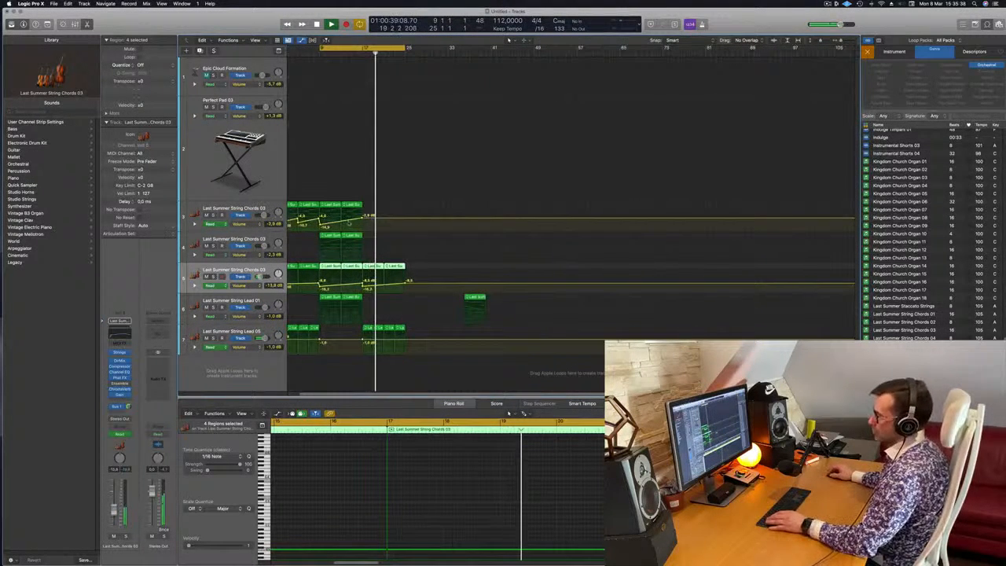
Duplicate the second String Chords 03 track and copy one of its chord regions onto the new track at bar 17.
left_click(264, 239)
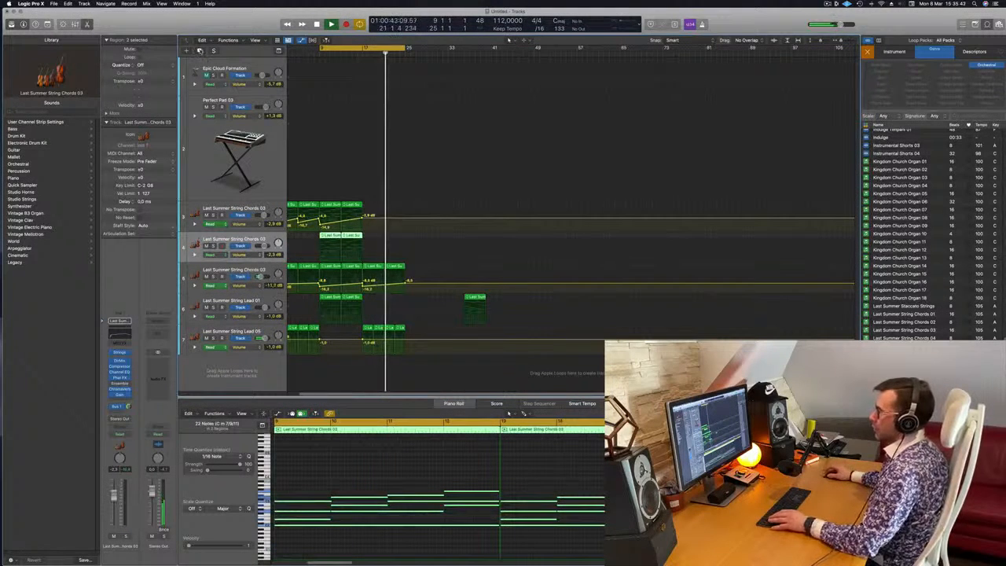
key("super+d")
left_click_drag(354, 237, 377, 270)
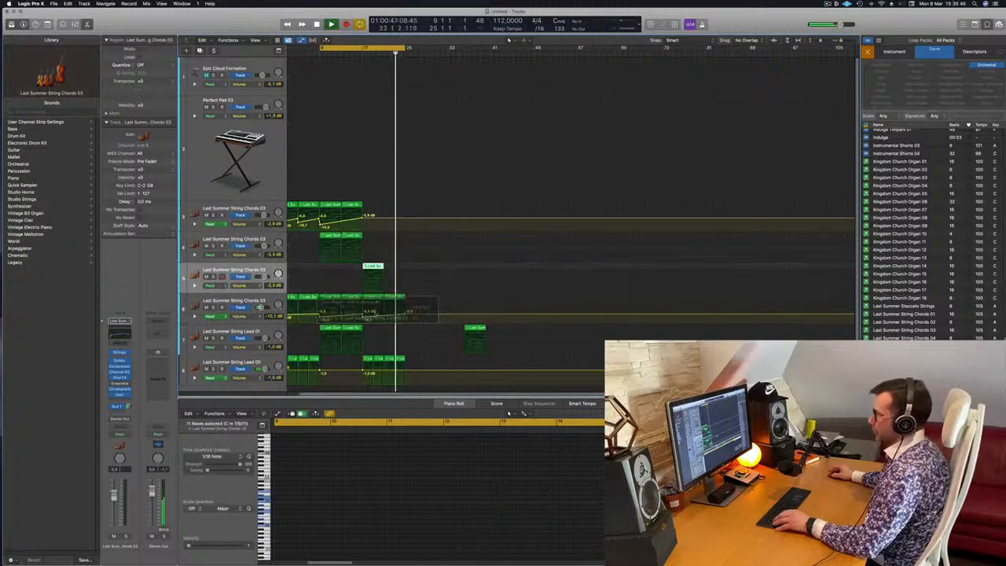
Delete the lower chord notes in the copied region at bar 17, keeping only the top note line.
key("e")
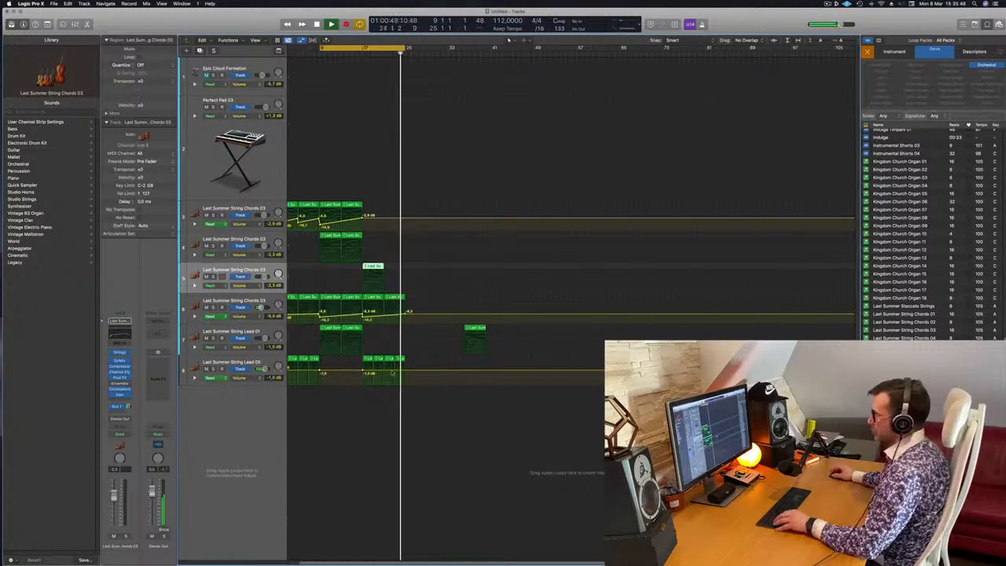
key("e")
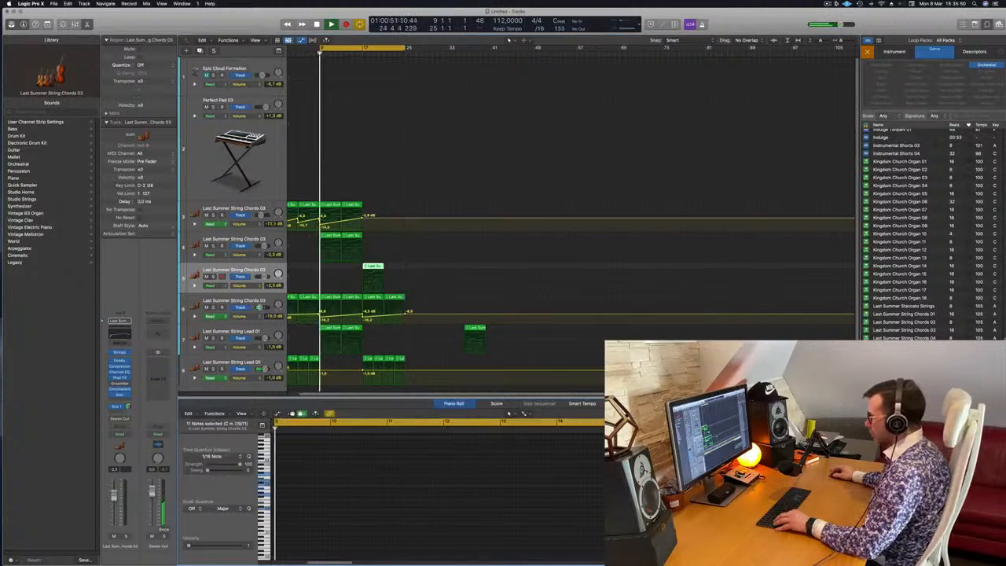
scroll(594, 525, "right", 5)
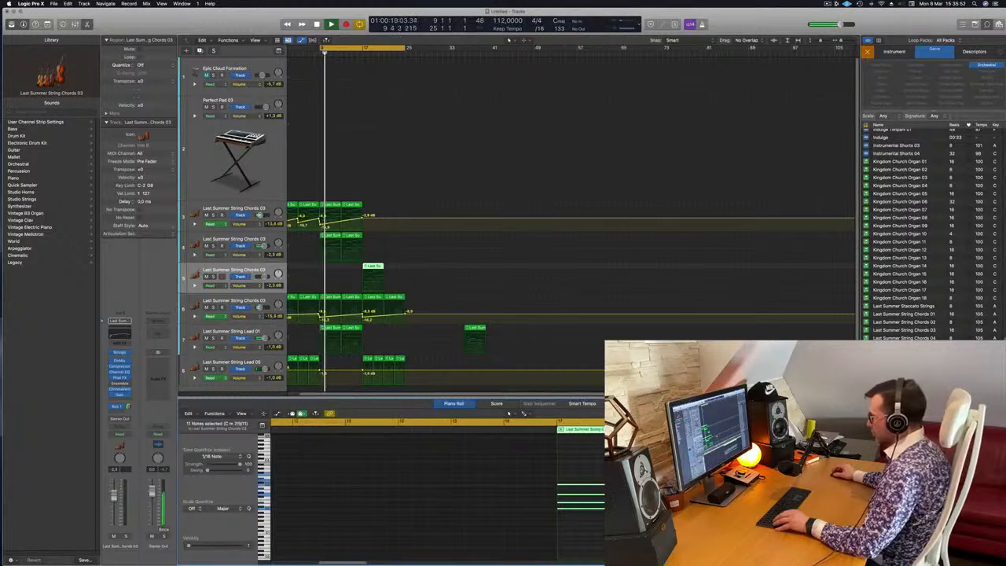
left_click_drag(591, 532, 711, 488)
key("Delete")
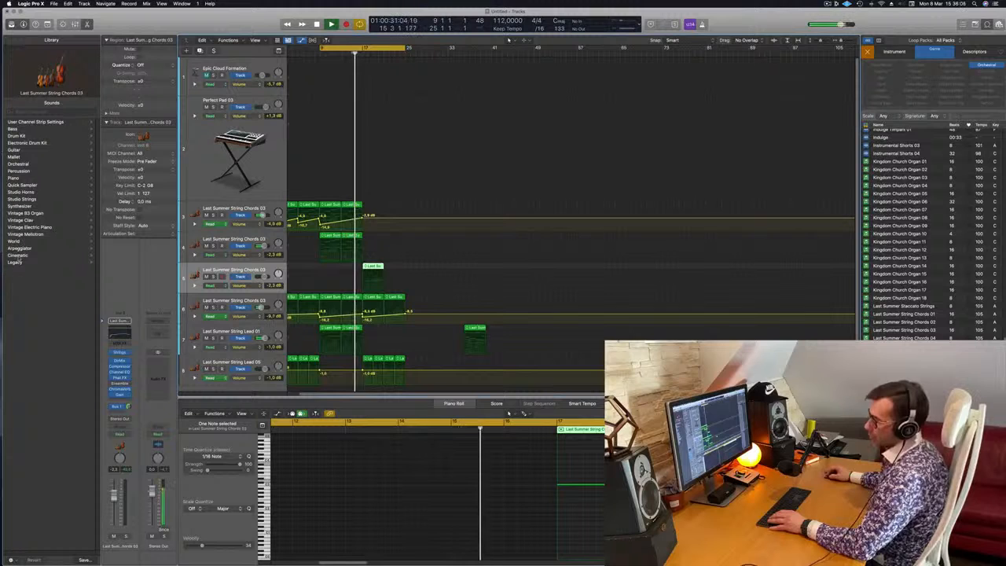
Load the orchestral brass patch French Horn Solo on the new track and transpose its four notes up an octave.
left_click(18, 163)
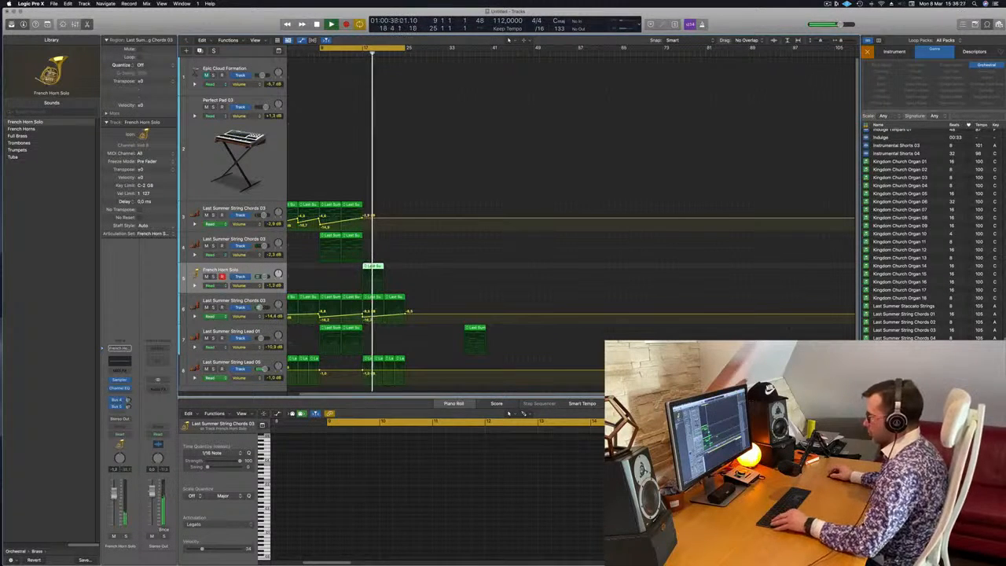
scroll(537, 480, "right", 15)
scroll(537, 481, "left", 6)
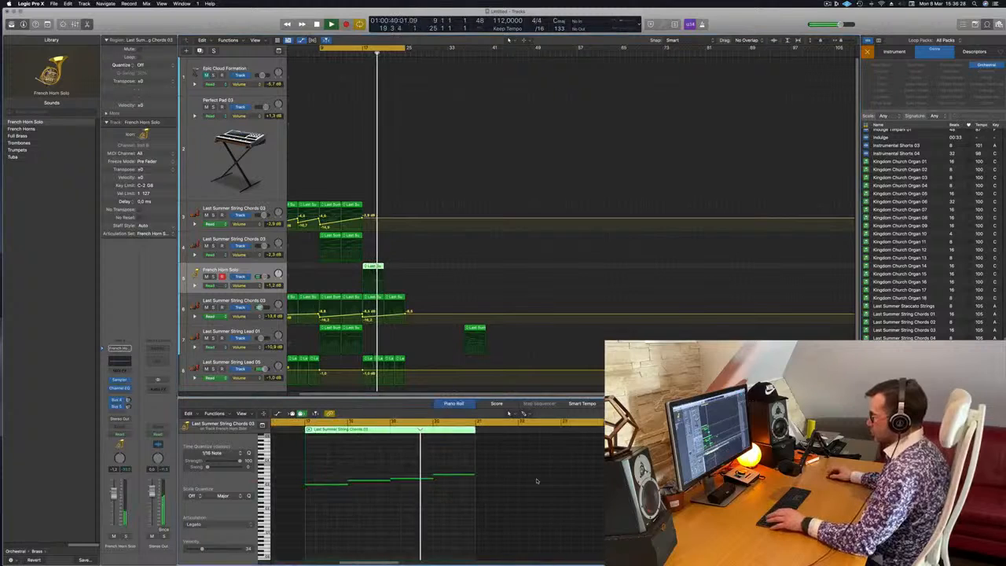
left_click_drag(363, 466, 584, 540)
key("alt+shift+Down")
key("alt+shift+Up")
key("alt+shift+Up")
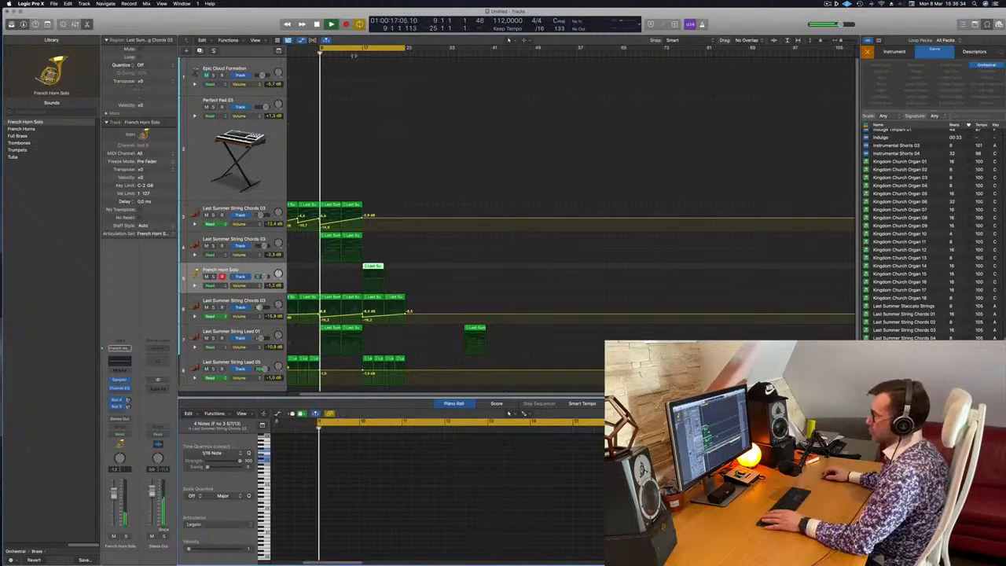
Change the horn track's patch to French Horns and replay from bar 17.
left_click(361, 53)
key("super+Left")
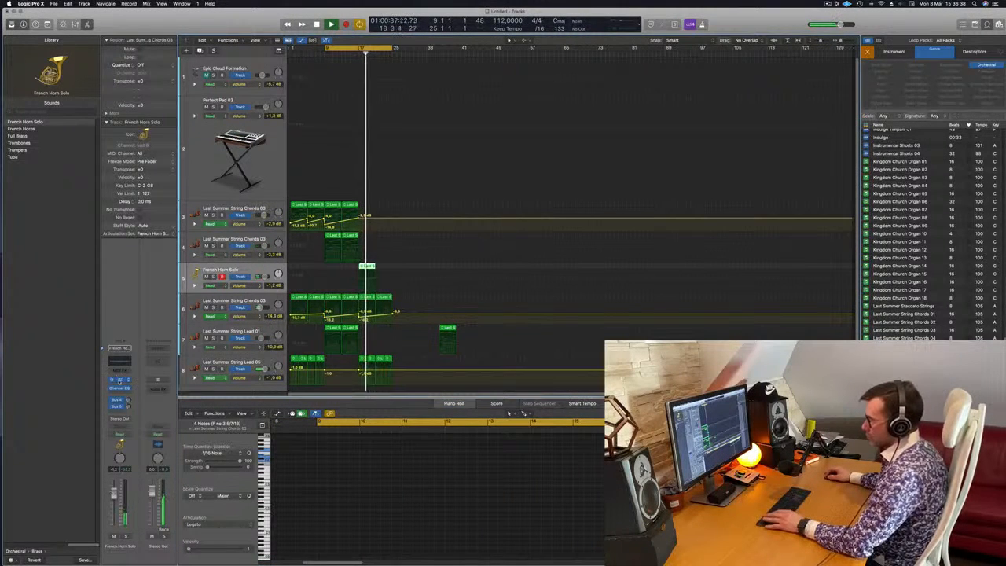
left_click(28, 129)
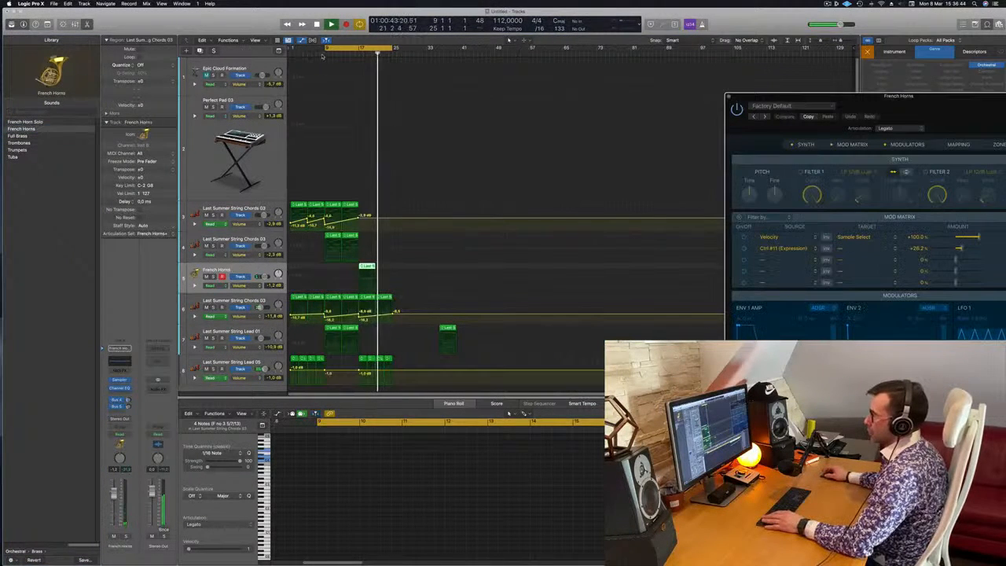
left_click(356, 53)
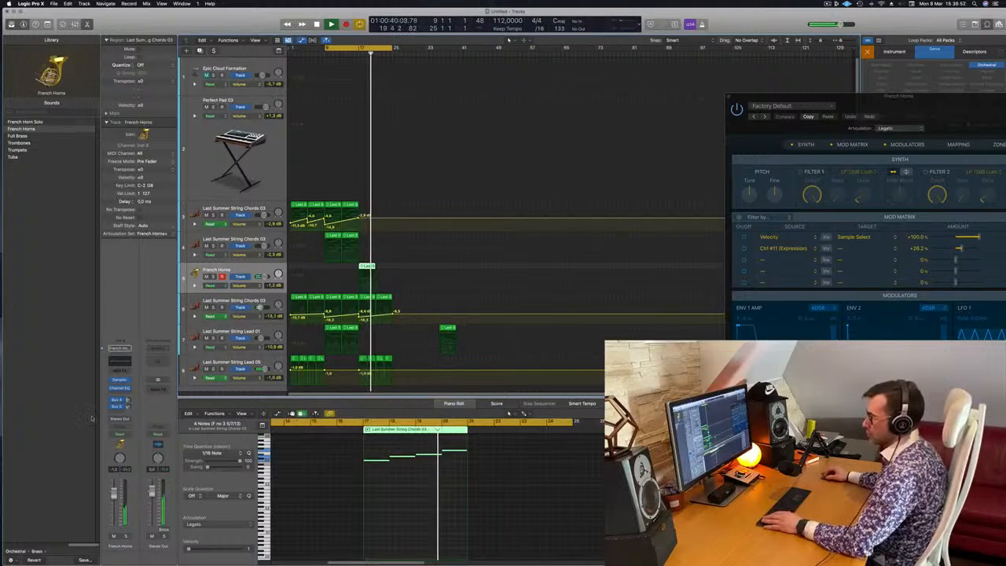
Add a Bus 1 send to the French Horns track and raise its volume to +2.1 dB while auditioning it soloed.
left_click(126, 401)
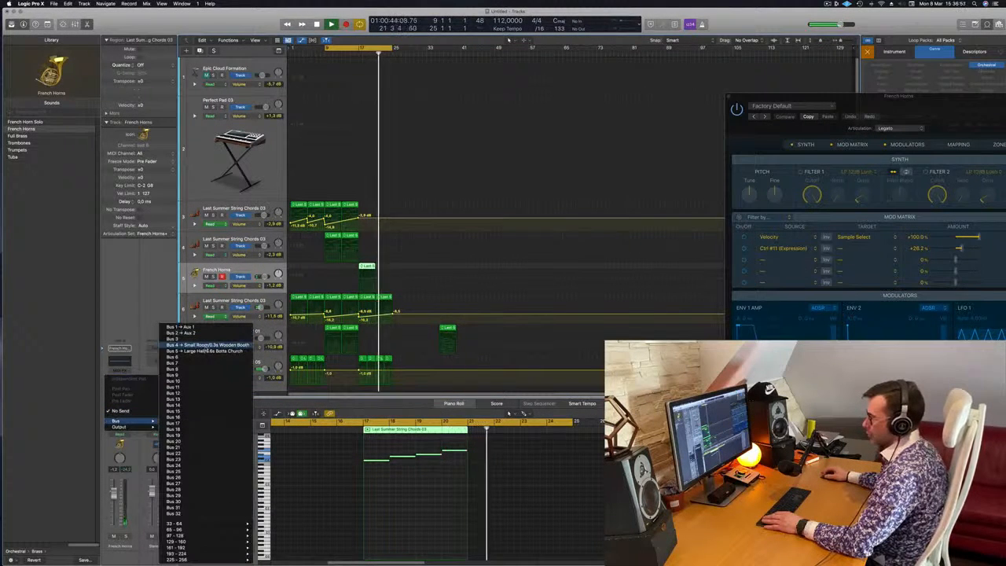
left_click(183, 327)
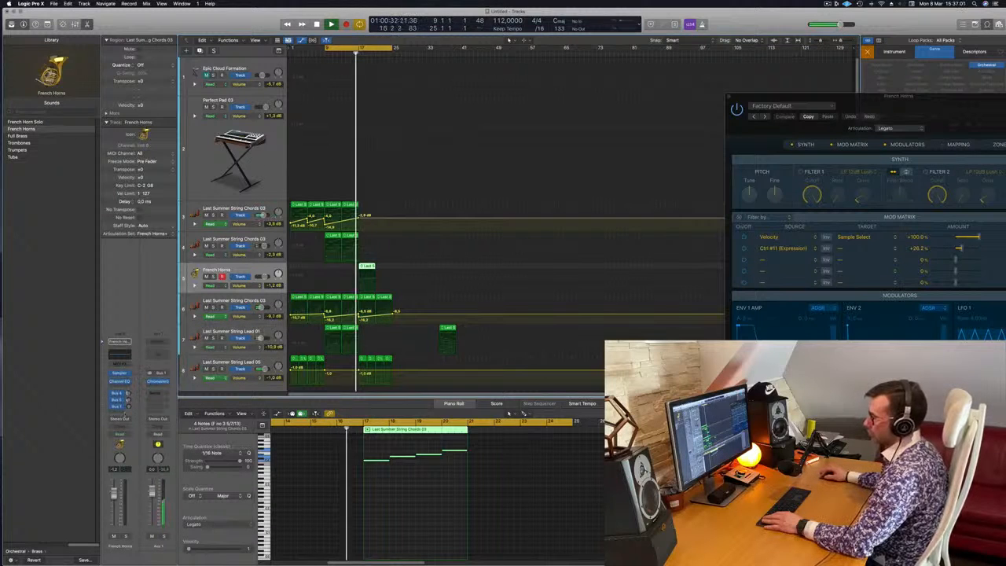
left_click_drag(128, 407, 127, 405)
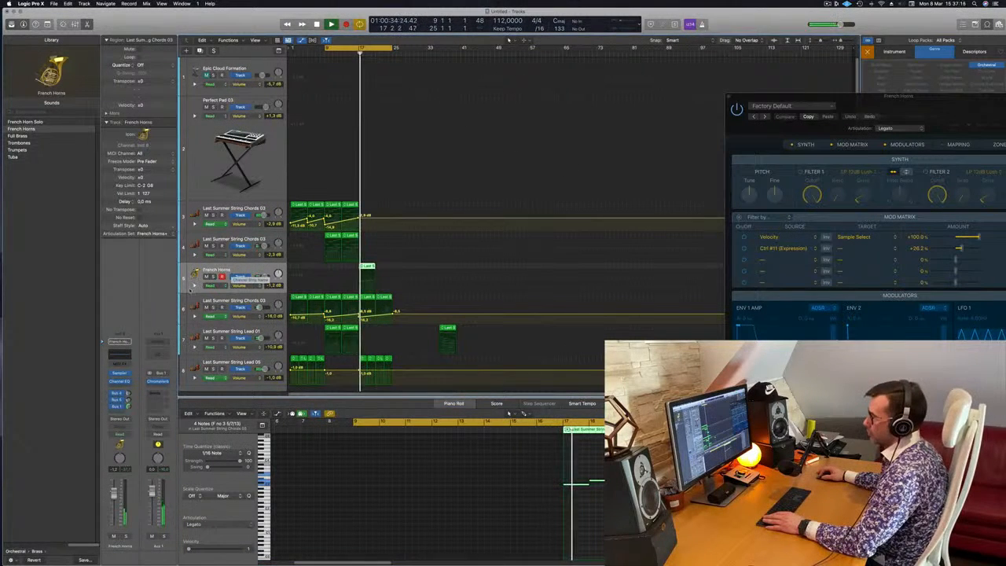
left_click(212, 276)
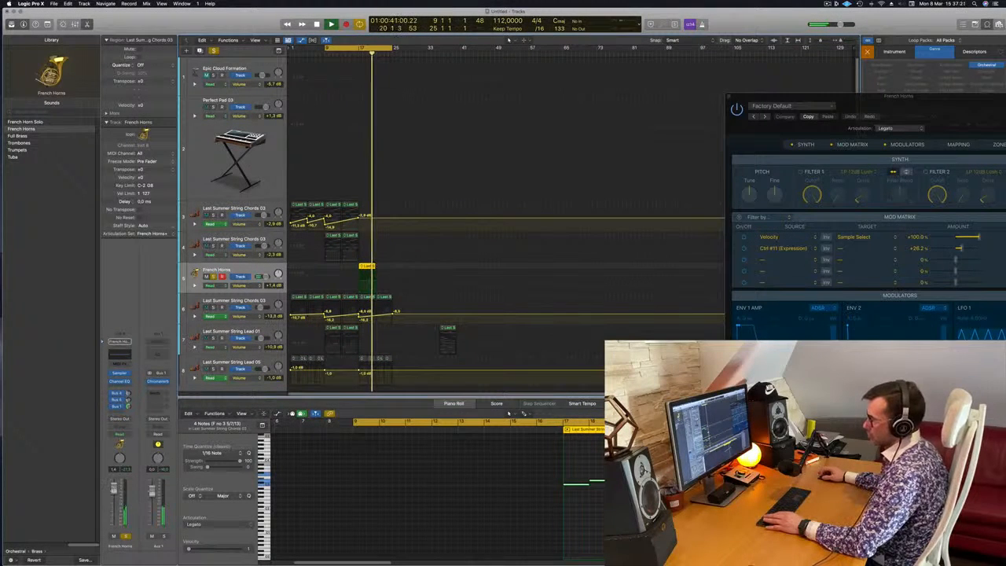
left_click(124, 539)
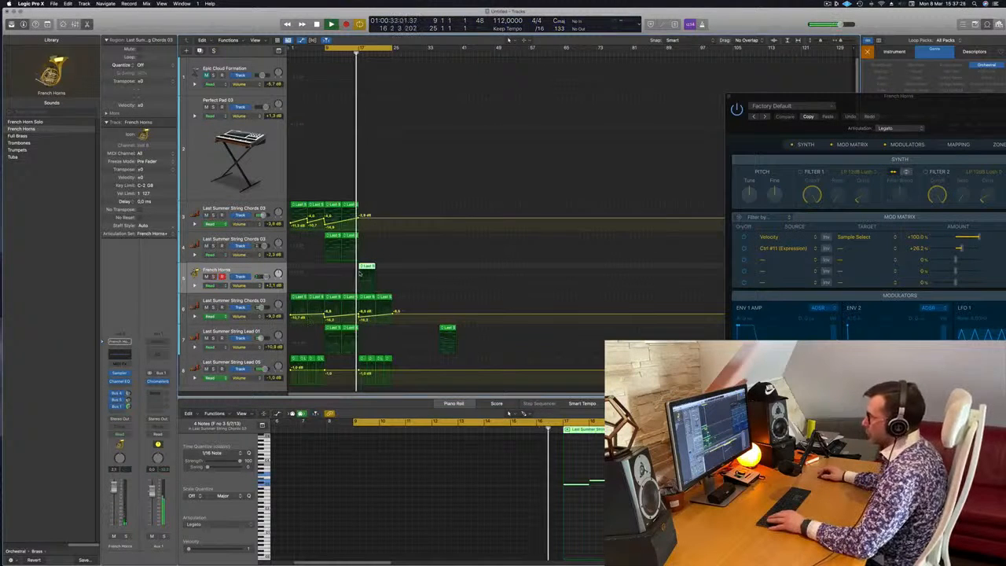
Repeat the French Horns region to bar 25 and automate a volume swell from about -5 dB at bar 17 to about +2.6 dB.
left_click(376, 277)
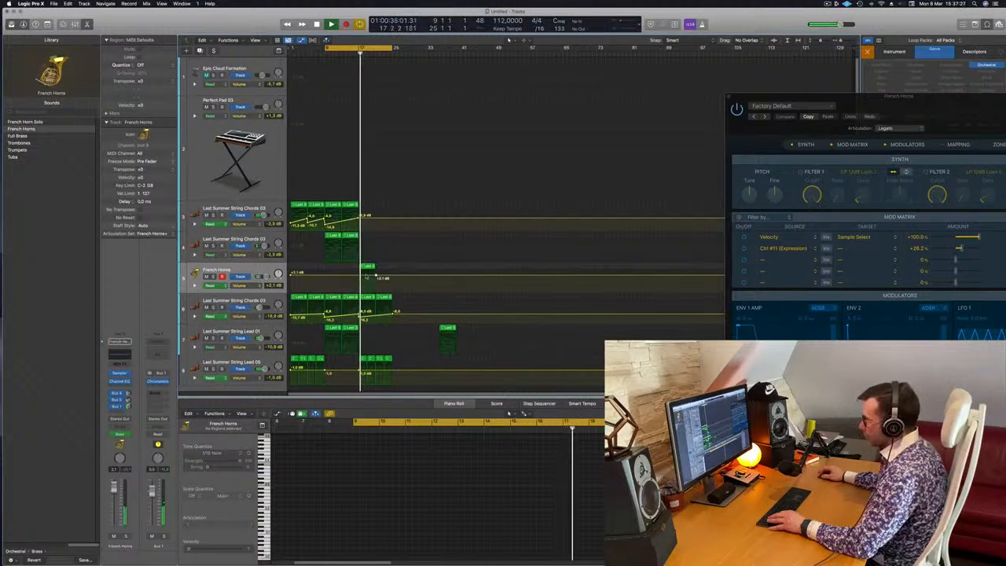
mouse_move(359, 275)
left_mouse_down()
mouse_move(382, 272)
mouse_move(376, 283)
left_mouse_up()
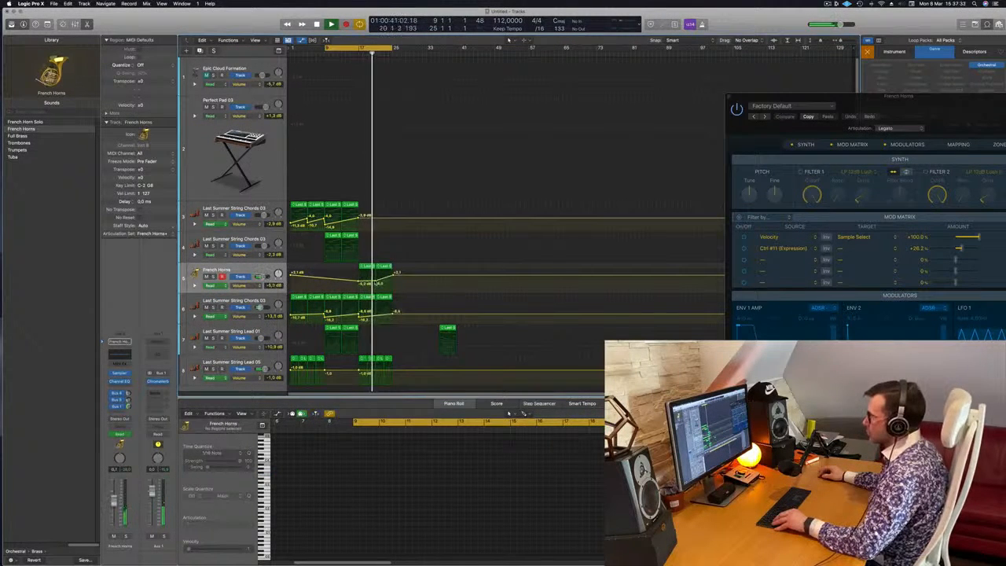
left_click_drag(879, 107, 466, 135)
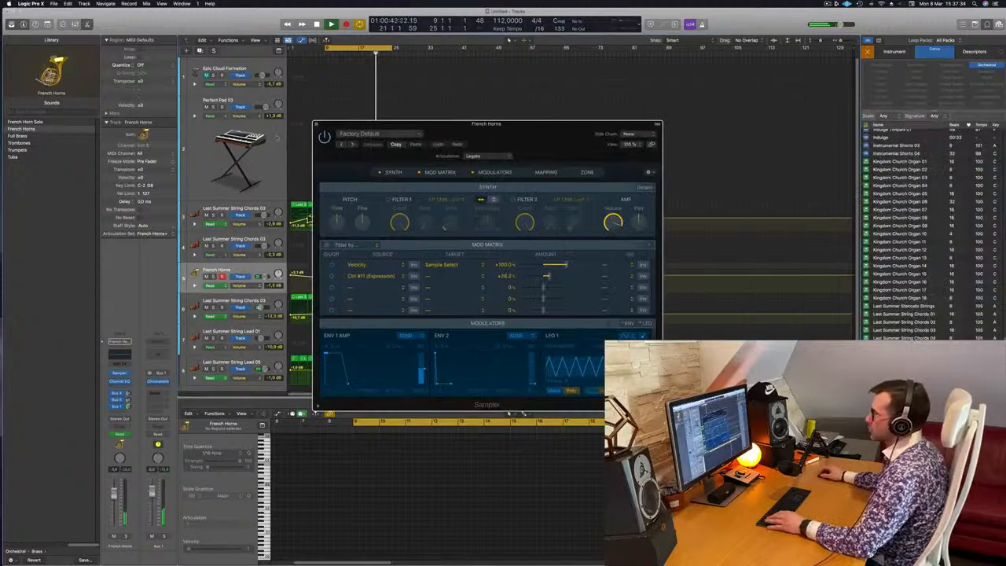
left_click(317, 125)
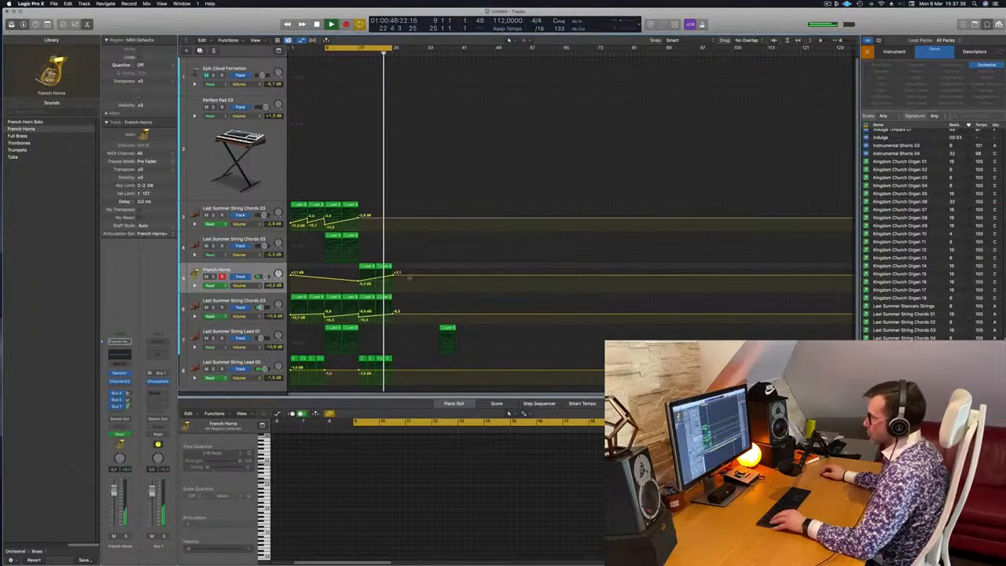
left_click_drag(393, 276, 394, 274)
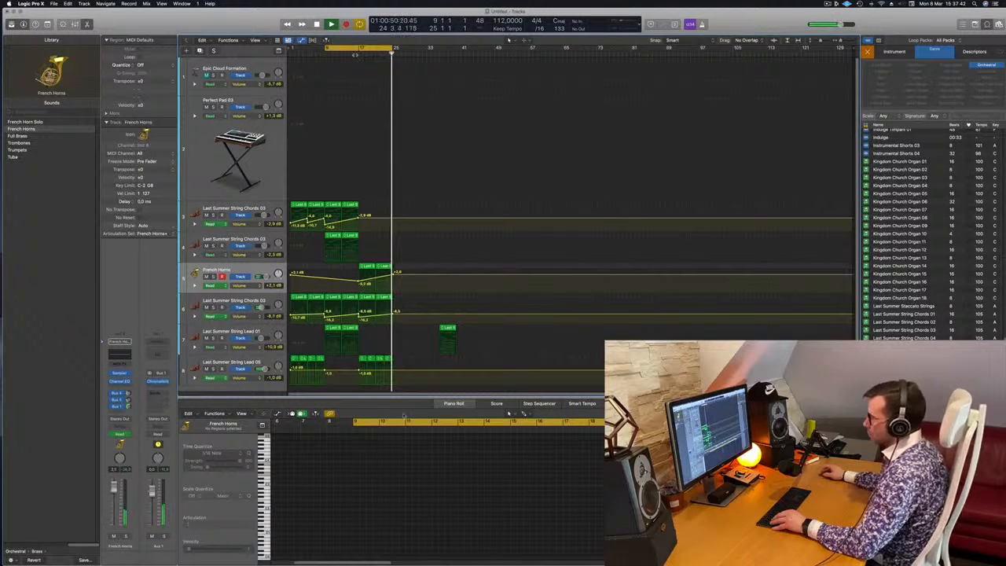
left_click(355, 53)
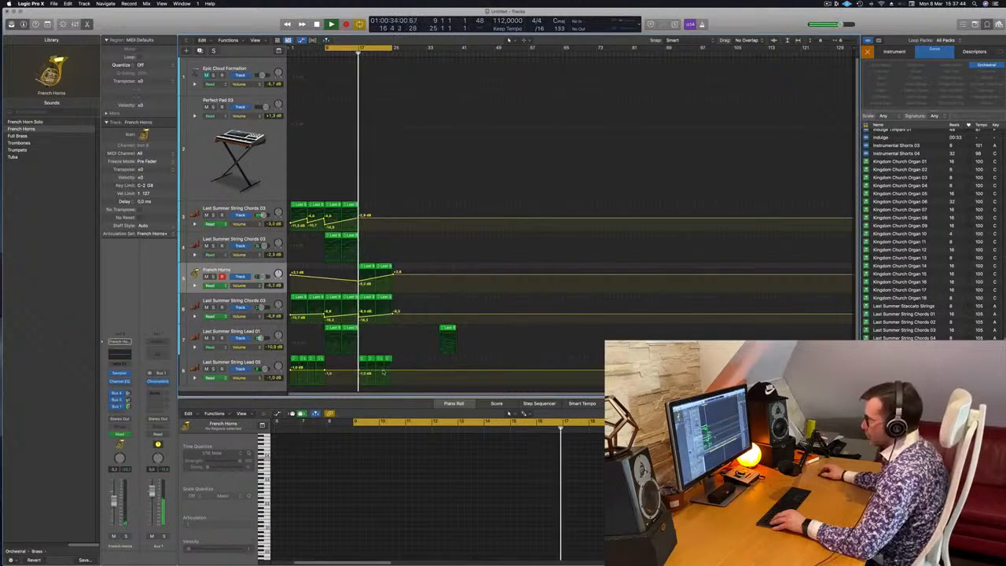
Automate a volume swell on the String Lead 05 track from around bar 17 up to bar 25.
left_click_drag(359, 370, 356, 370)
scroll(367, 374, "up", 1)
scroll(367, 374, "down", 2)
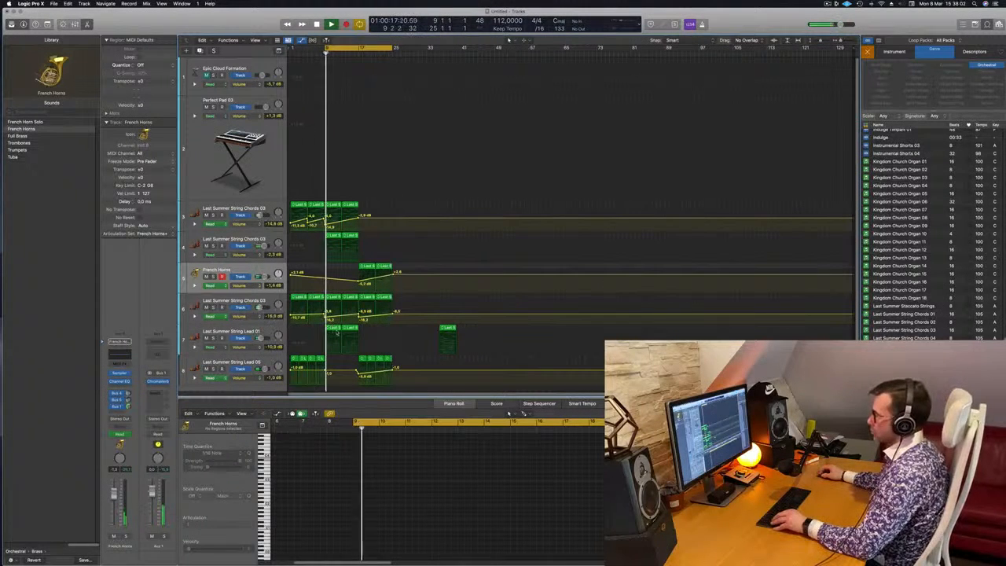
Audition the Last Summer String Lead 01 track on its own and select its two regions between bars 9 and 17.
left_click(334, 330)
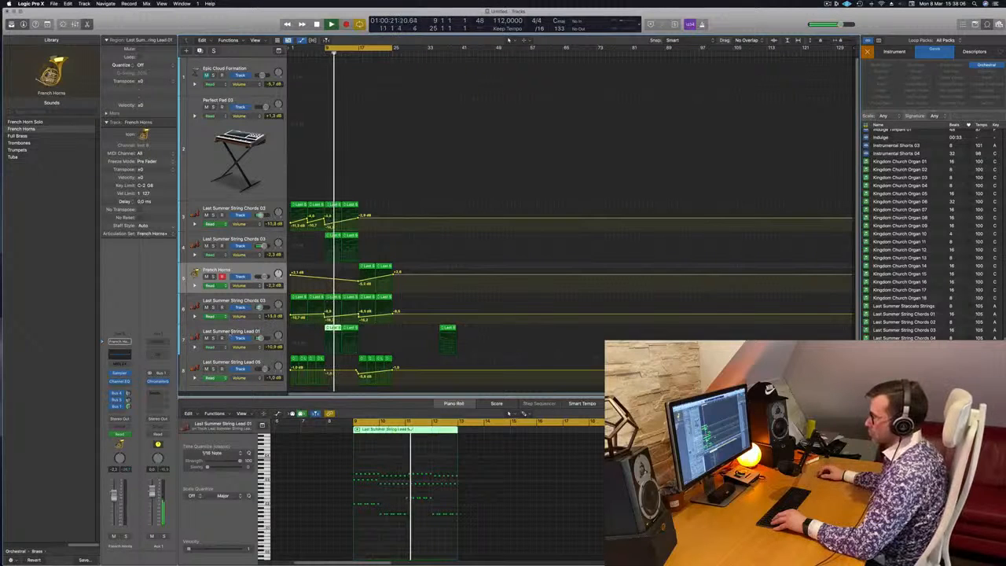
left_click(213, 338)
left_click(213, 338)
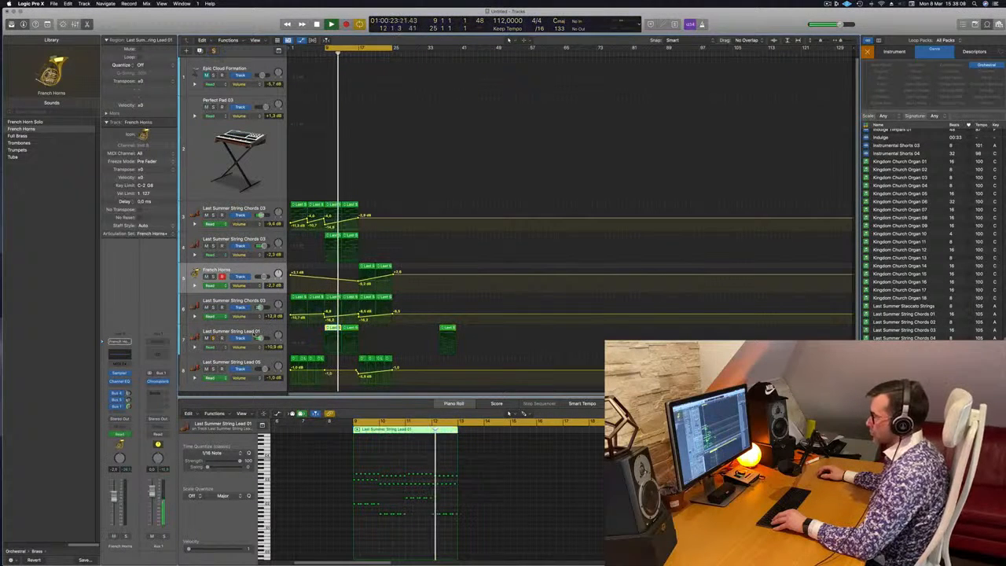
left_click(318, 334)
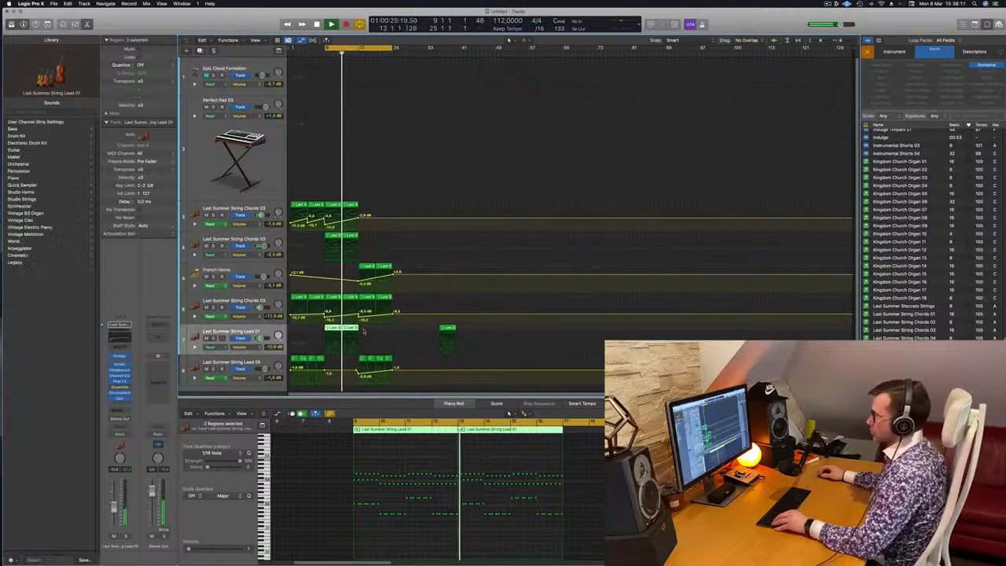
Copy the French Horns, String Chords 03 and String Lead 05 regions from bar 17, plus a String Lead 01 region, to bar 25, and extend the cycle to bar 33.
left_click_drag(402, 267, 358, 366)
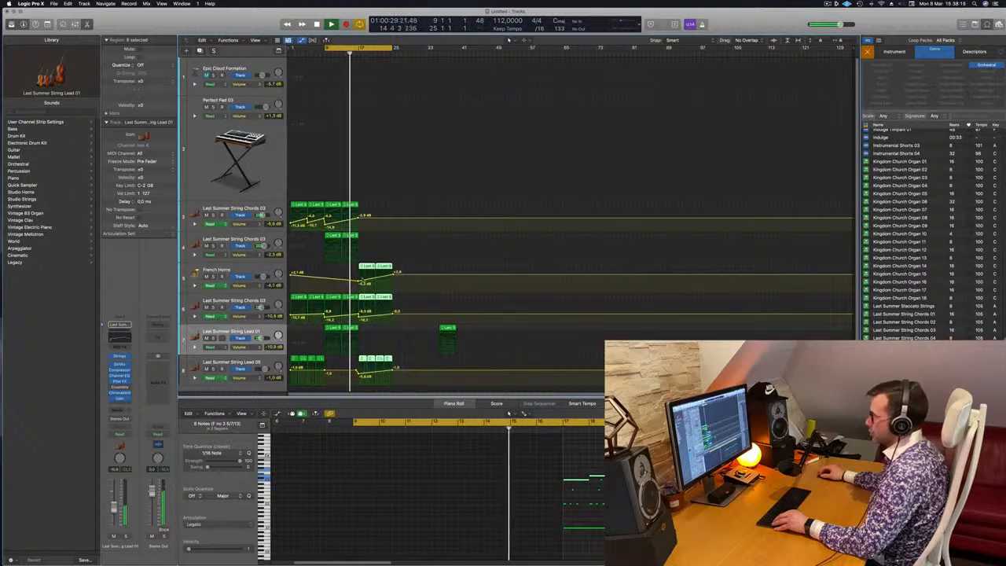
left_click_drag(377, 271, 414, 273)
left_click(350, 329)
left_click_drag(350, 329, 403, 330)
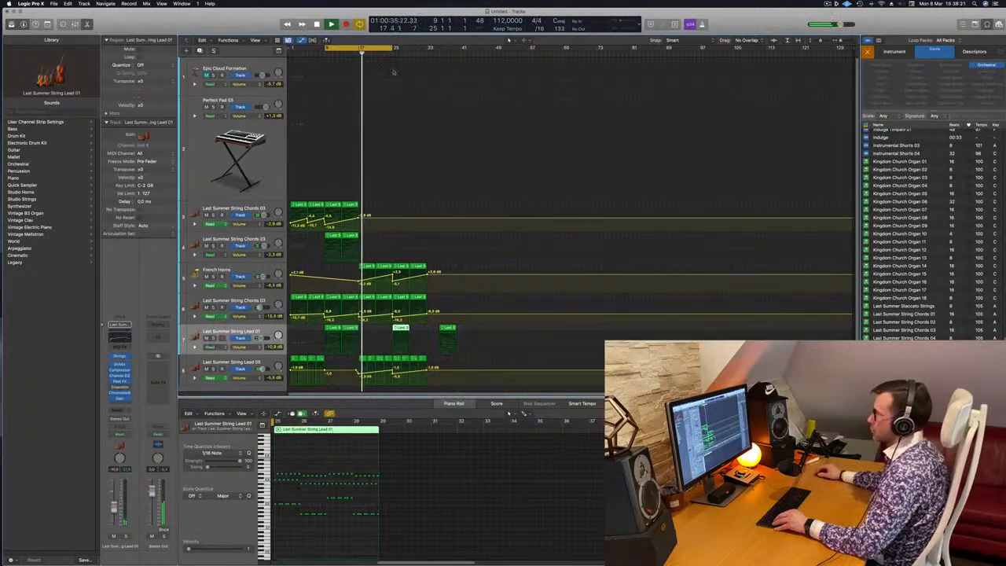
left_click(388, 52)
left_click_drag(391, 48, 428, 48)
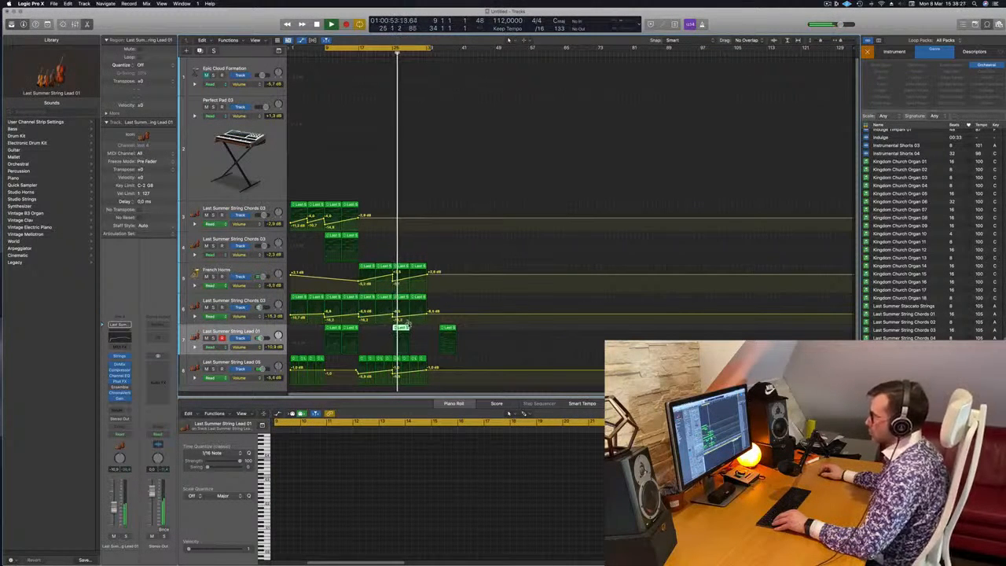
Lower the String Lead 05 volume automation from bar 25 and delete that track's copied regions between bars 25 and 33.
left_click(396, 377)
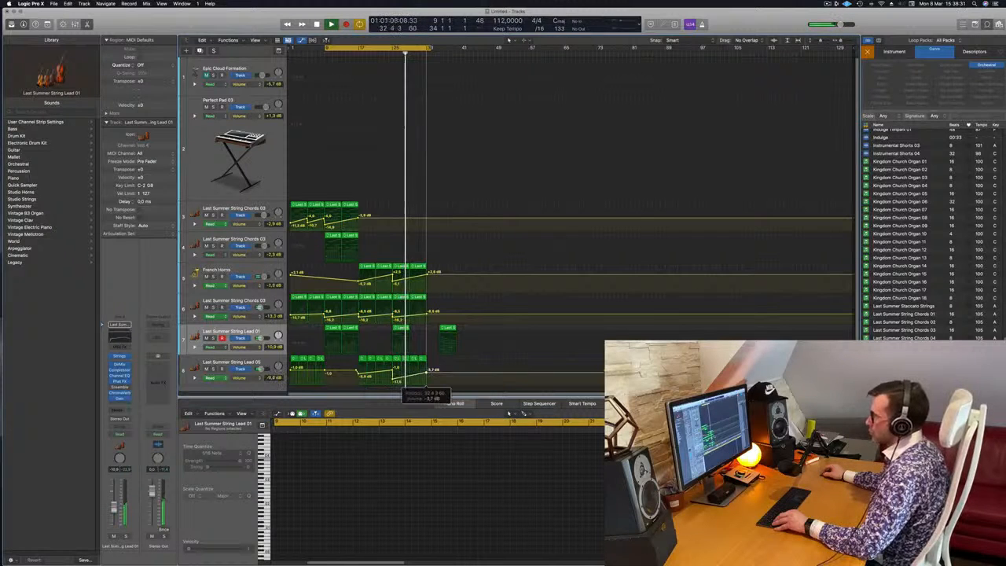
left_click_drag(439, 359, 399, 358)
key("Delete")
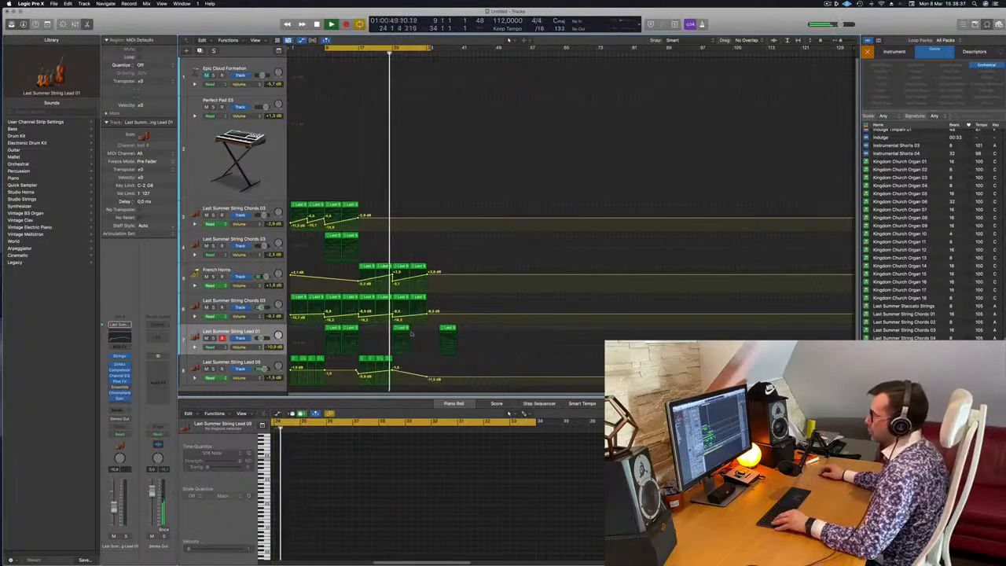
Copy the String Lead 01 region from bar 25 to bar 29 and briefly audition the track soloed.
left_click(401, 329)
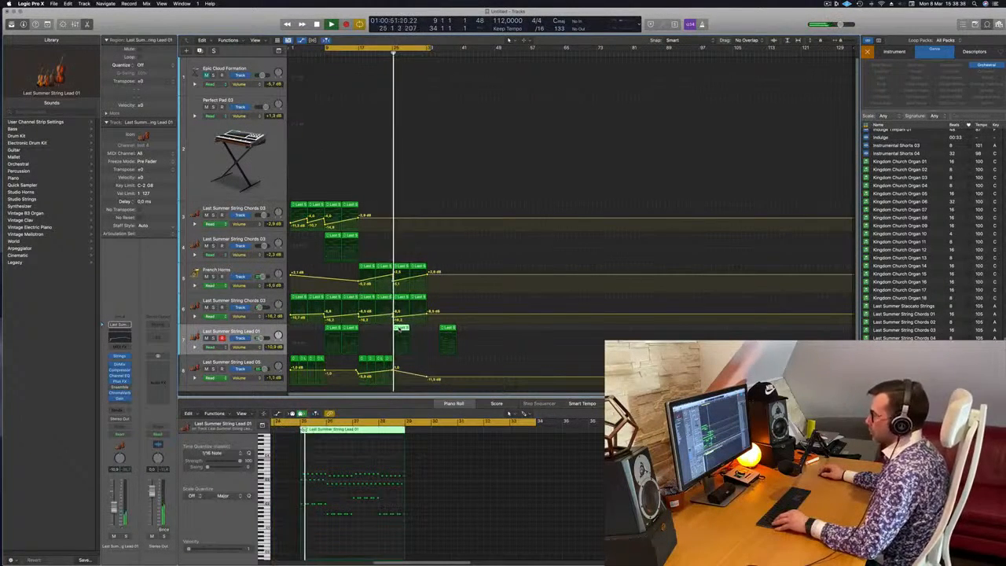
left_click_drag(400, 329, 418, 334)
key("s")
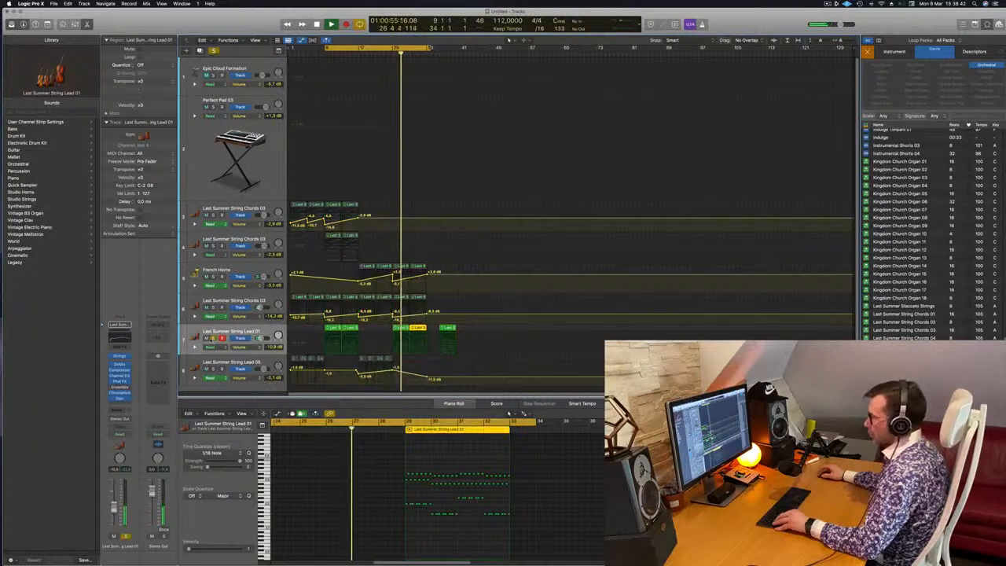
left_click(212, 339)
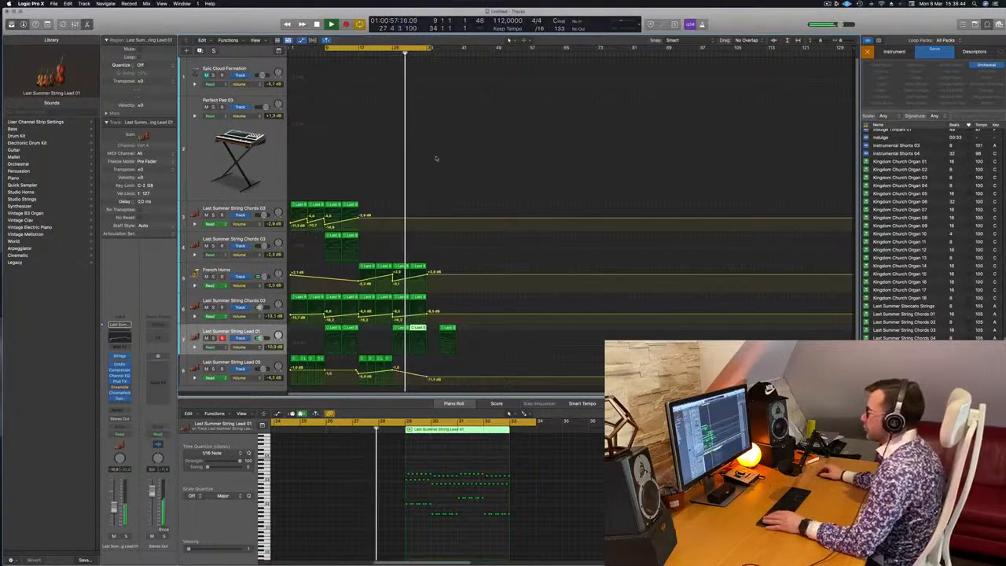
Stop playback and preview the Last Summer String Chords 01 and 02 loops in the loop browser.
key("space")
left_click(904, 315)
left_click(904, 322)
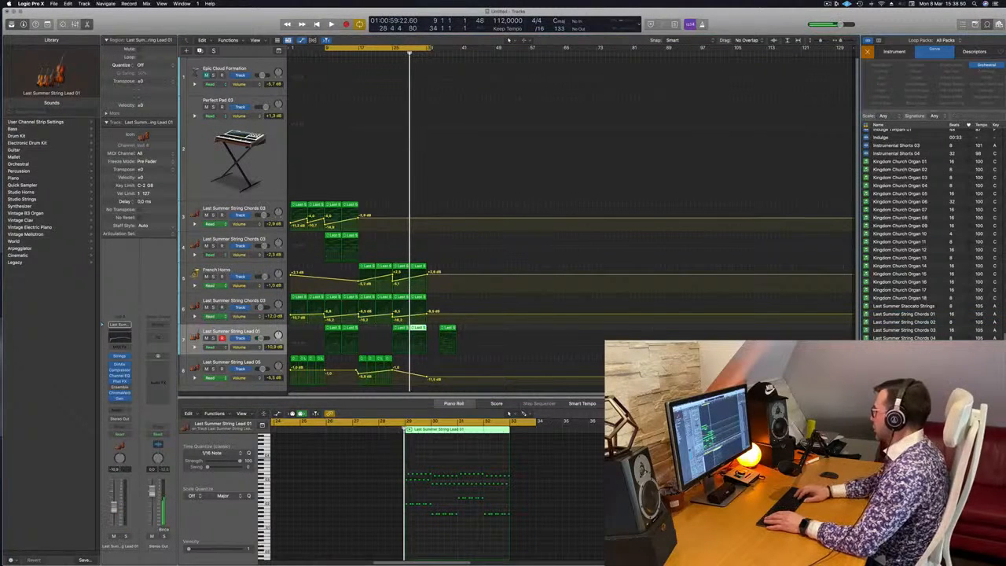
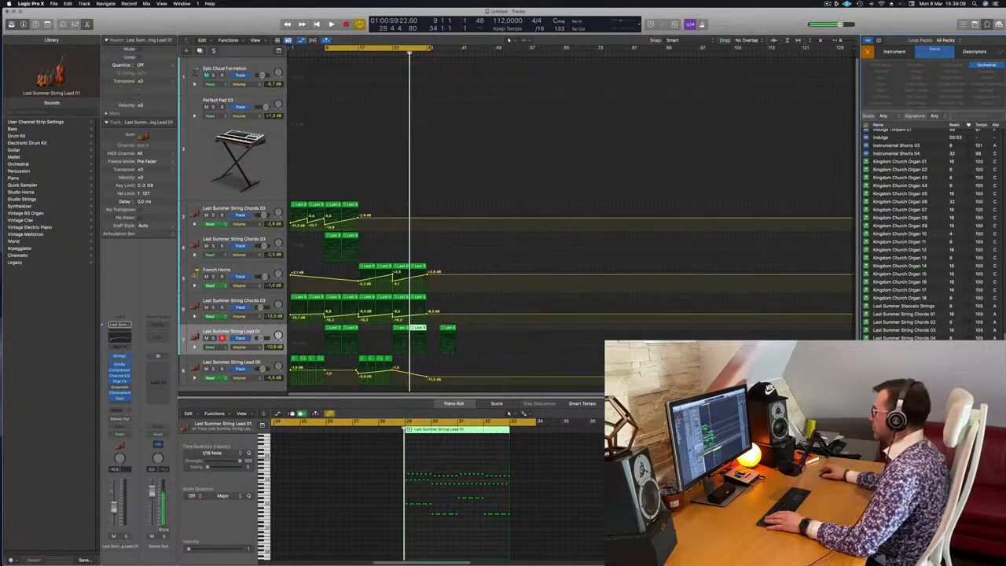
Add the Last Summer String Lead 02 loop on a new track and place two copies of it between bars 29 and 33.
key("space")
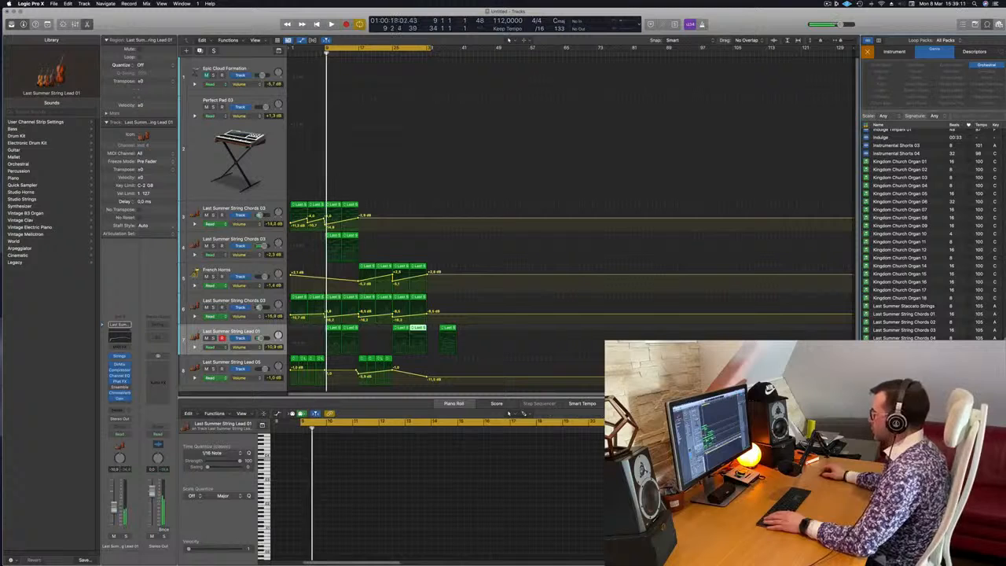
left_click_drag(903, 371, 426, 382)
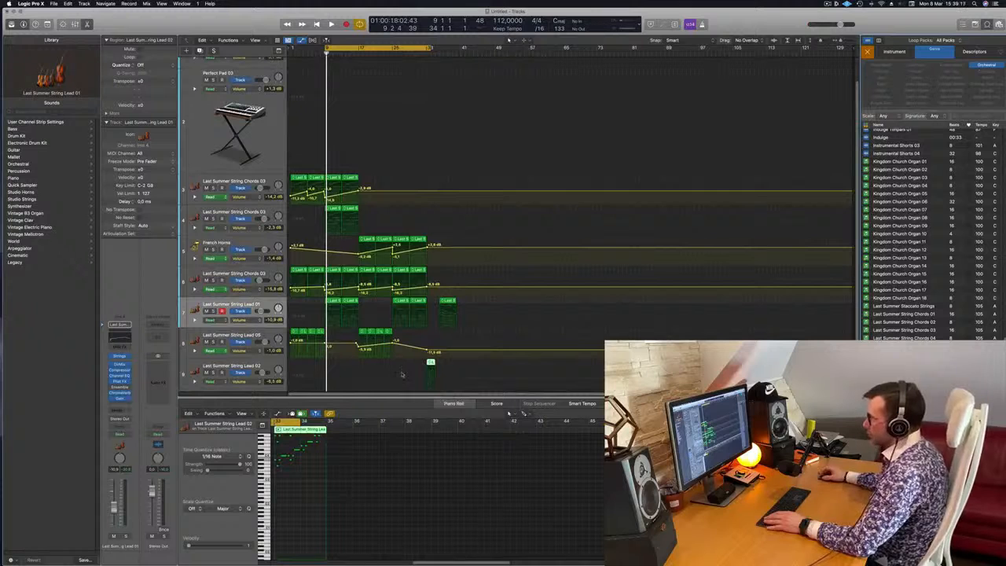
key("space")
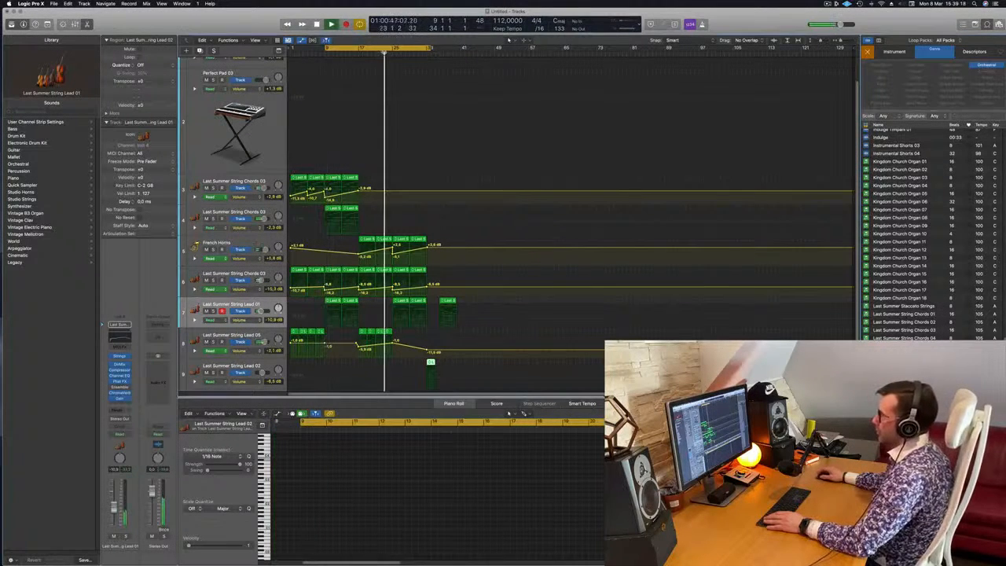
left_click_drag(431, 376, 397, 369)
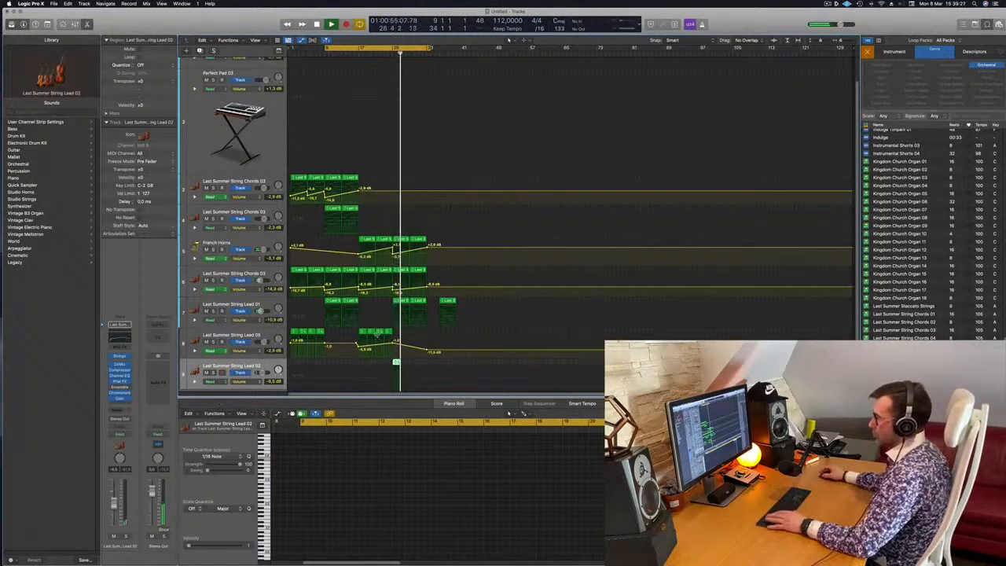
left_click_drag(397, 363, 414, 364)
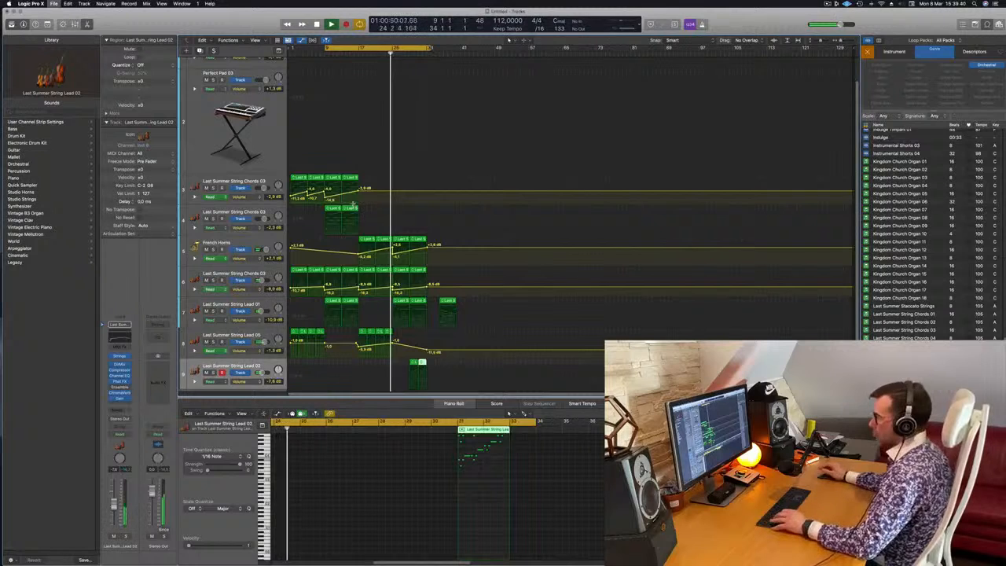
Save the project as Episode 217 in the New Logic Projects folder and restart playback from the cycle start.
key("super+s")
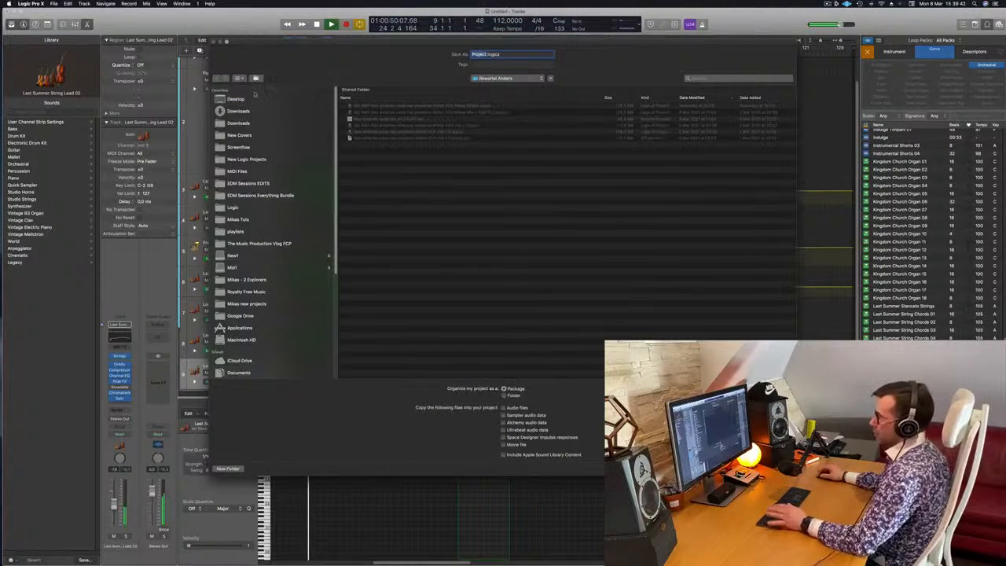
left_click(244, 160)
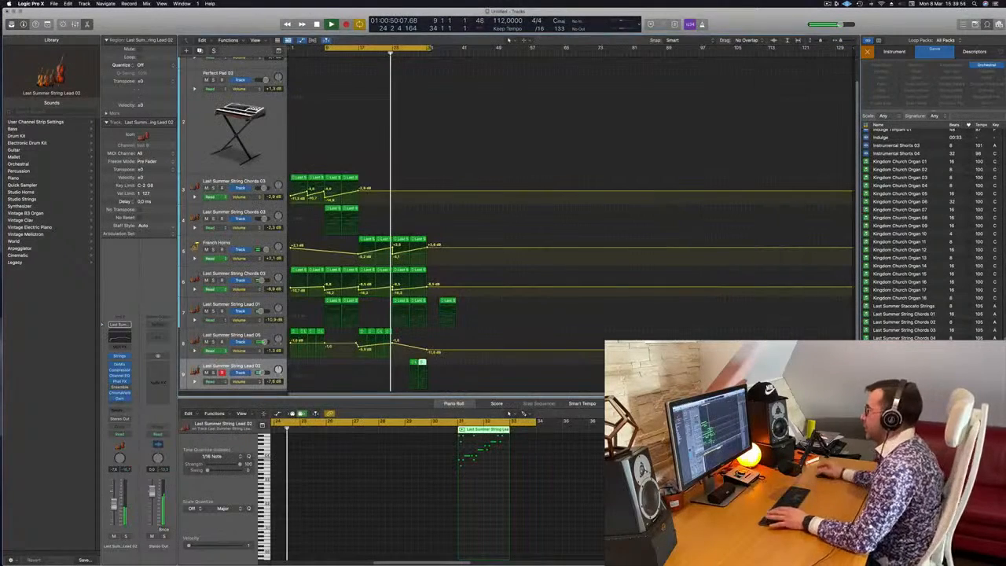
key("space")
key("space")
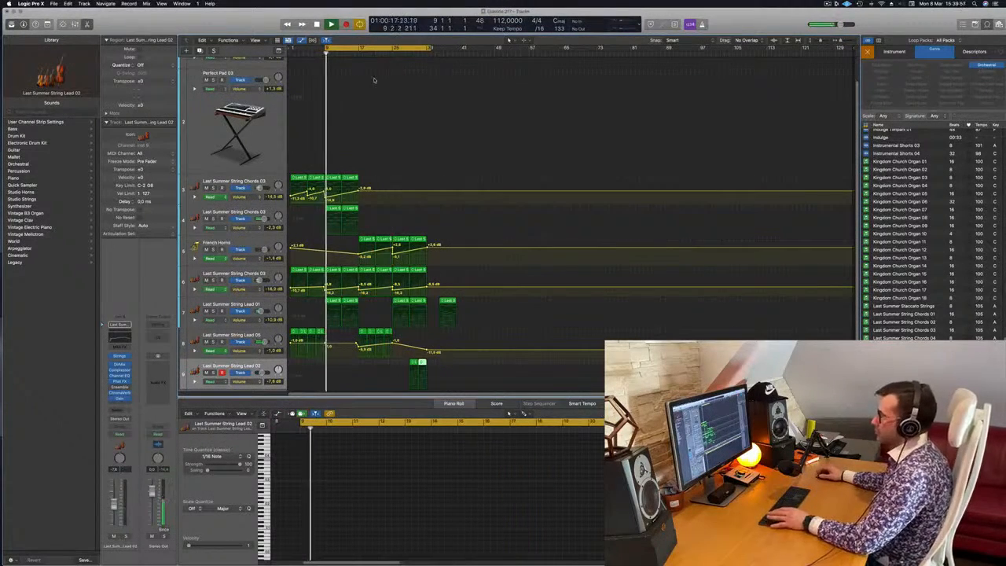
Audition the arrangement from bar 25 and inspect the notes of the second String Chords 03 track's region at bar 13.
scroll(392, 119, "up", 2)
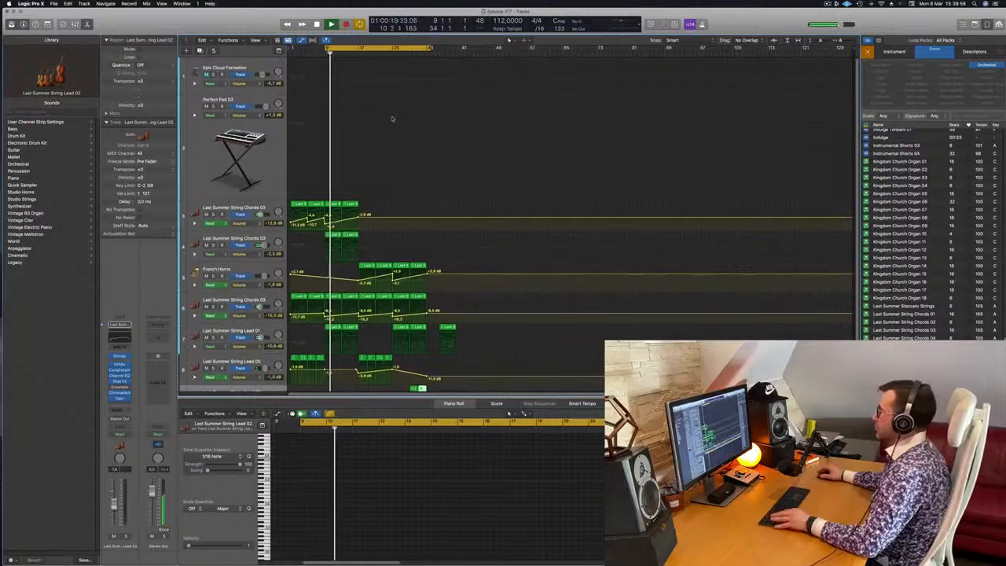
scroll(390, 114, "down", 1)
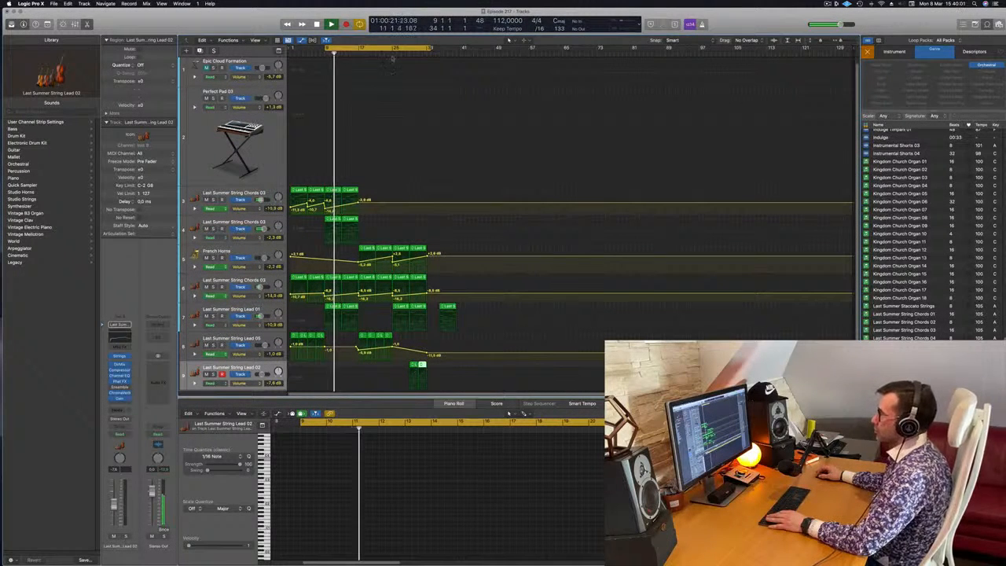
left_click(393, 51)
scroll(412, 265, "right", 3)
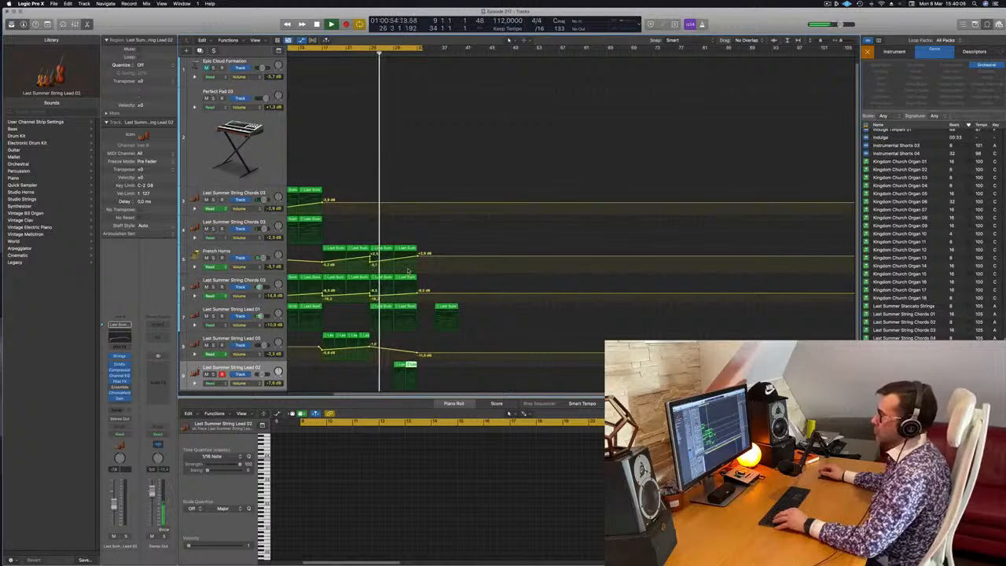
scroll(412, 265, "left", 2)
scroll(433, 269, "left", 3)
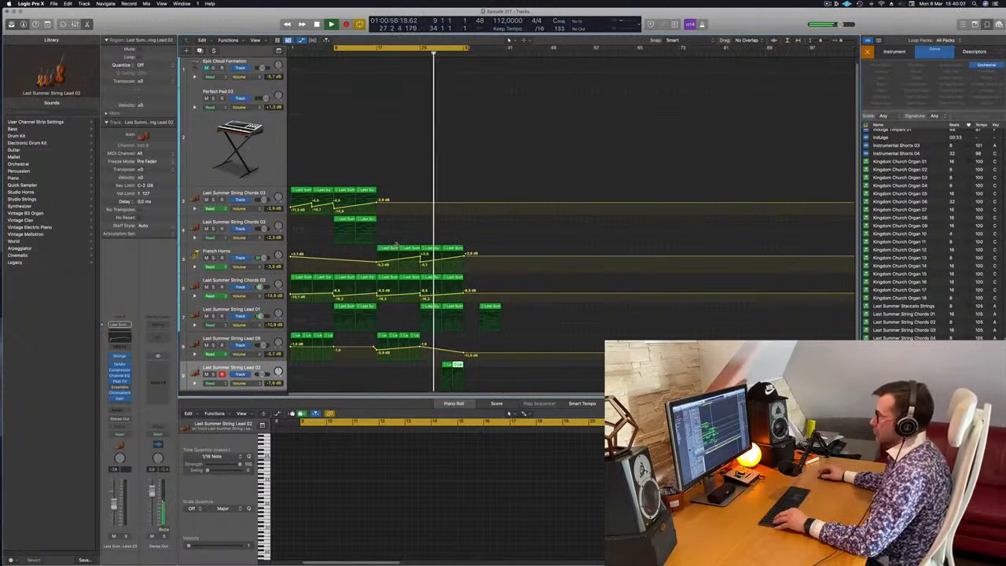
mouse_move(367, 219)
left_mouse_down()
mouse_move(430, 226)
mouse_move(368, 224)
left_mouse_up()
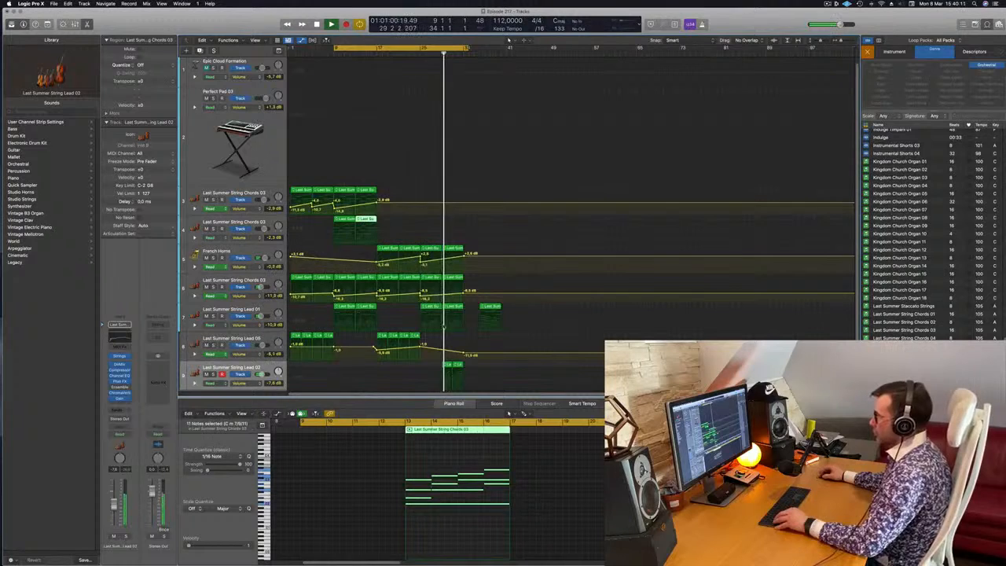
key("space")
Delete the stray String Lead 01 region after bar 33 and move the two String Lead 02 regions to bar 41.
left_click(450, 365)
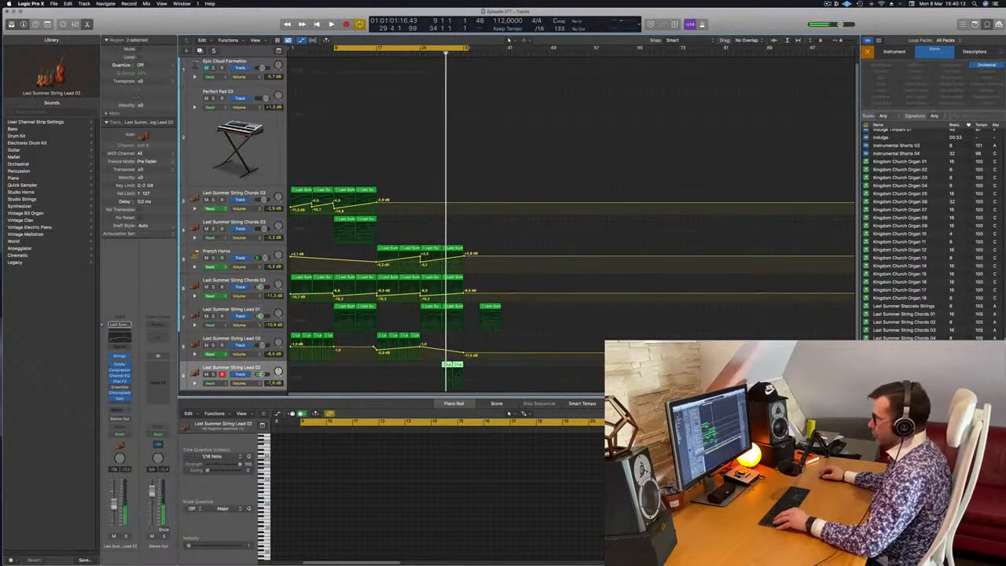
key("Delete")
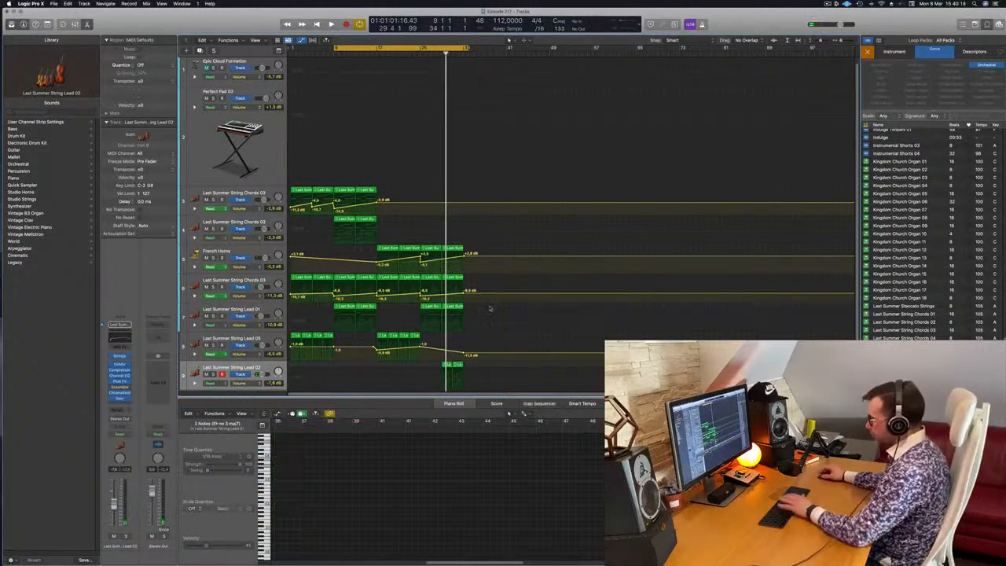
left_click(447, 364)
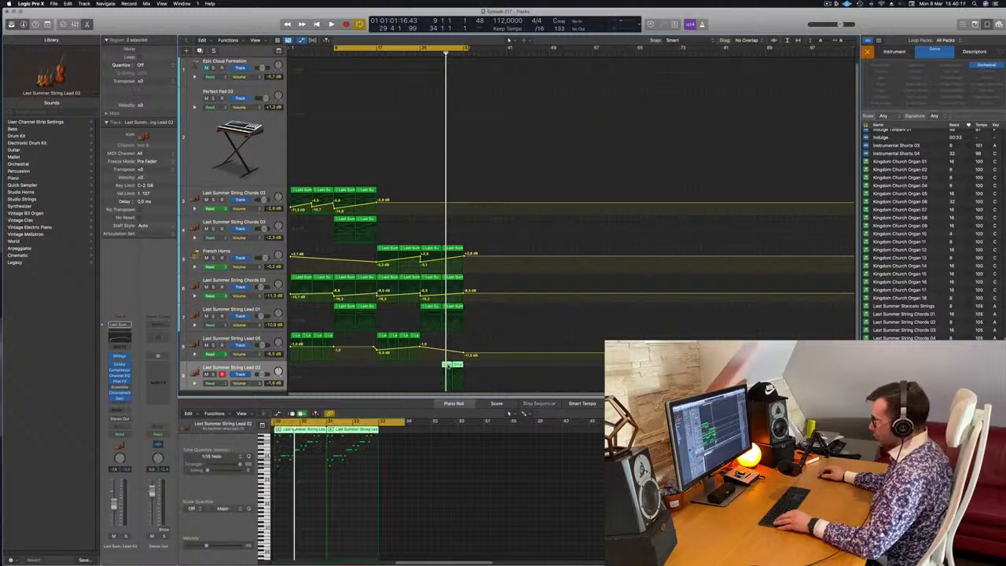
left_click_drag(447, 365, 516, 373)
Copy the French Horns, lower String Chords 03 and String Lead 01 regions from bar 25, plus track 4's chords from bar 9, to bar 33.
left_click_drag(476, 246, 430, 310)
left_click_drag(470, 252, 480, 252)
left_click(346, 221)
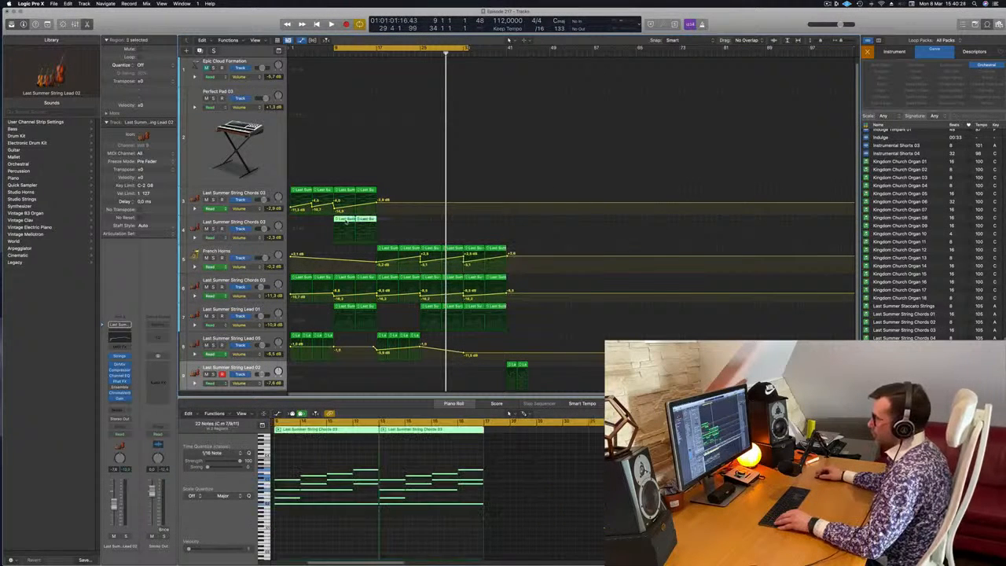
left_click_drag(355, 225, 488, 224)
Start playback shortly before bar 33 and extend the cycle range to bar 41.
key("space")
left_click(453, 54)
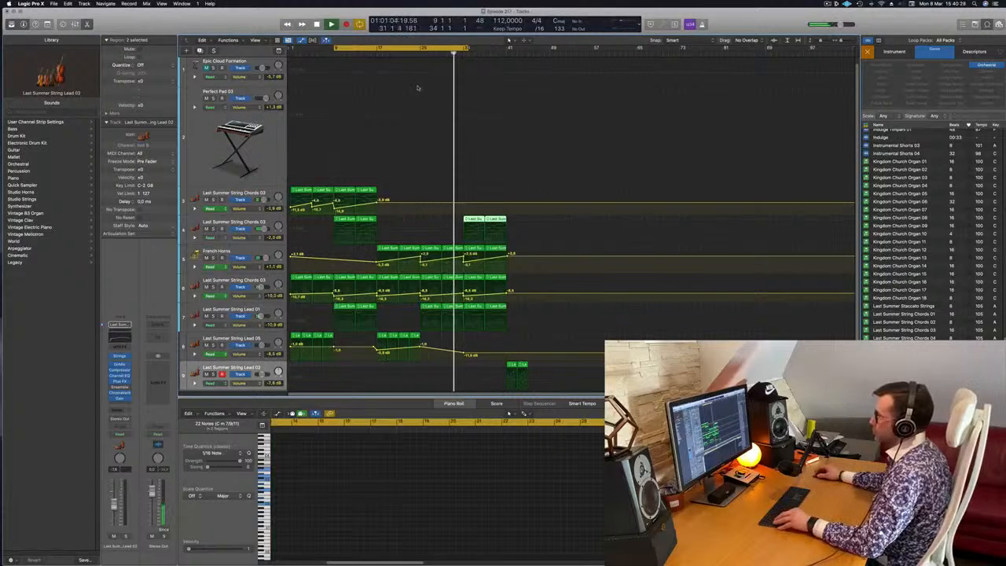
scroll(440, 80, "down", 1)
left_click_drag(458, 48, 493, 86)
scroll(457, 135, "down", 1)
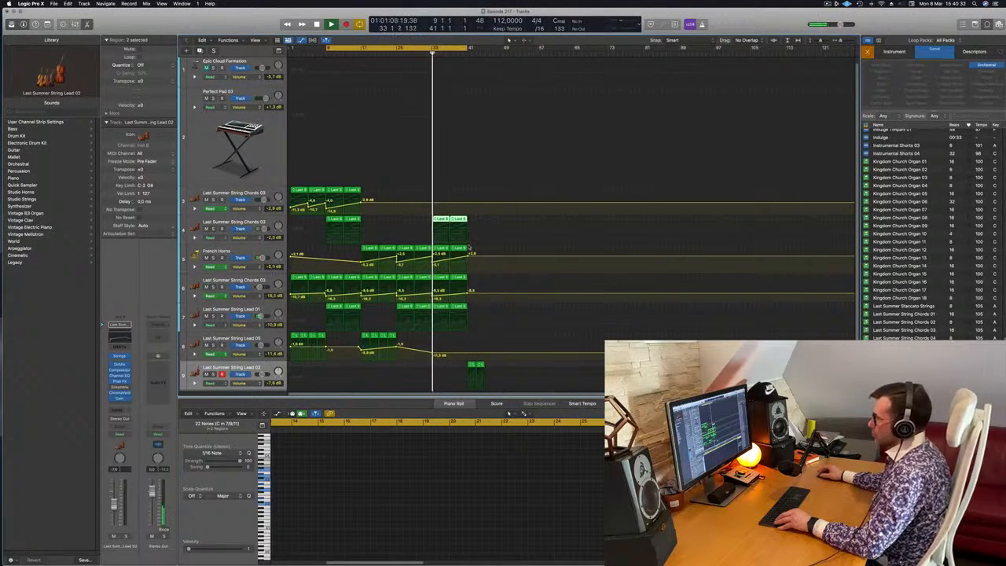
Copy the top String Chords 03 track's regions with their volume swell from bar 9 to bar 33 and play from there.
left_click(444, 251)
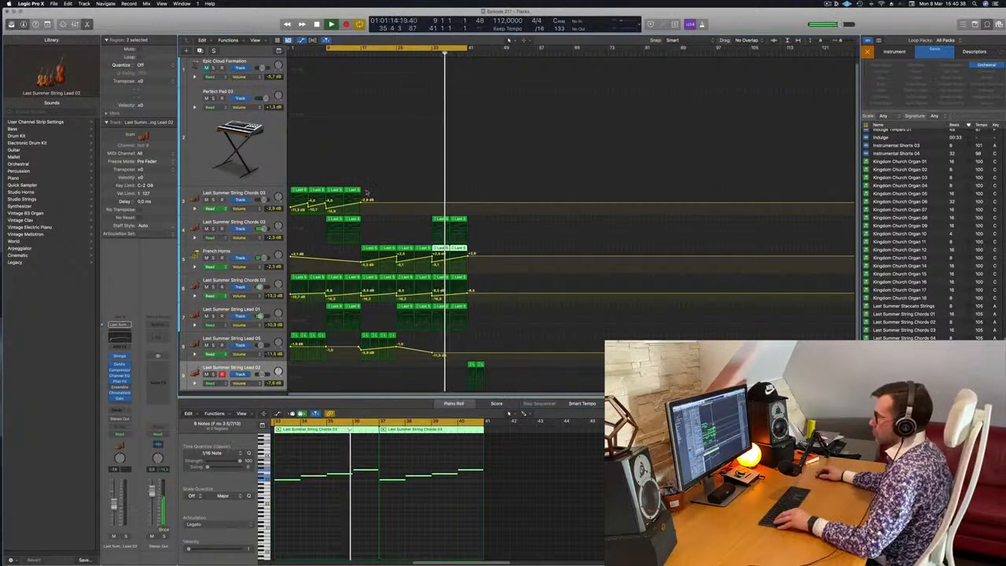
left_click(336, 191)
left_click_drag(335, 196, 441, 196)
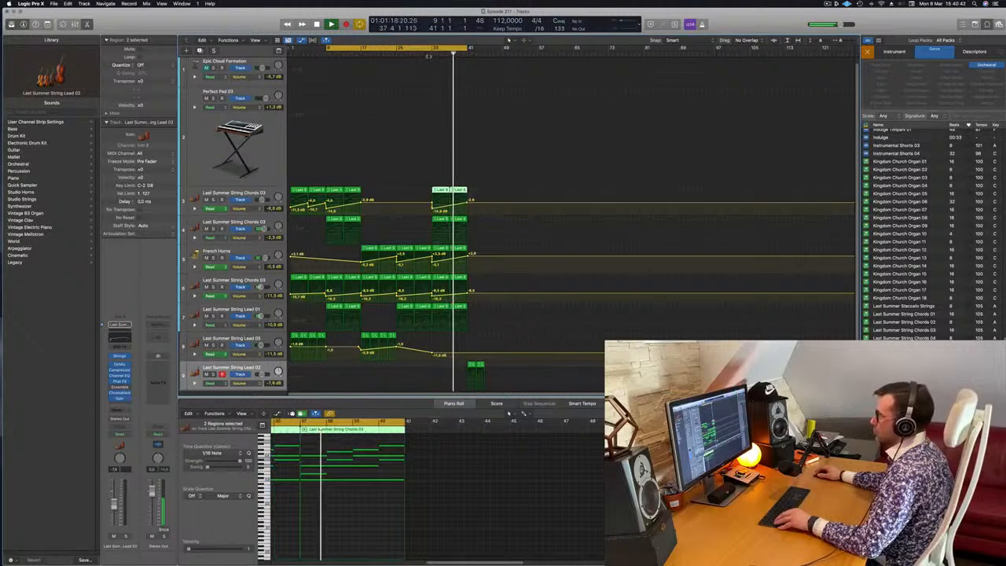
left_click(429, 53)
left_click(503, 186)
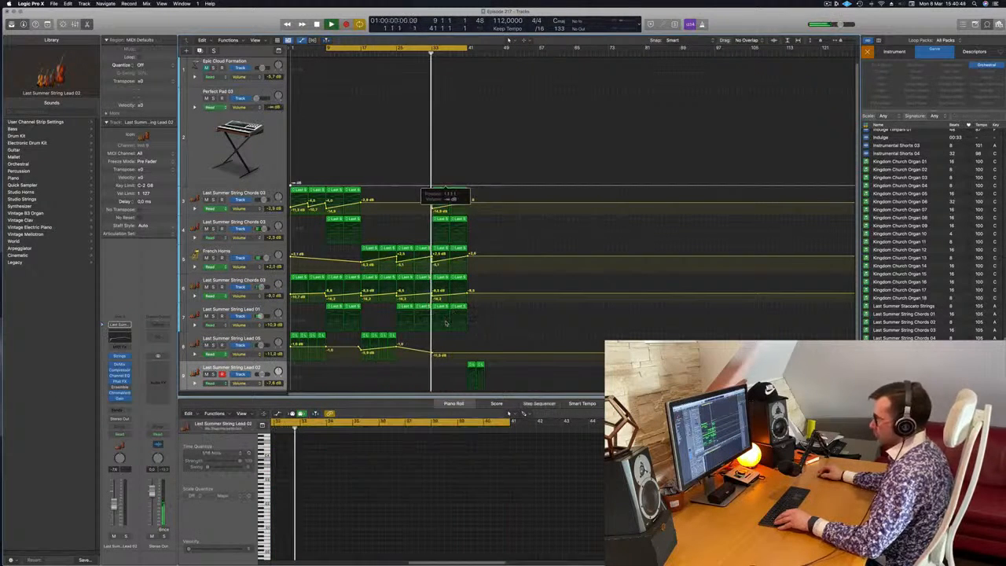
Copy the five tracks' regions from bars 33–41 to bar 41 and duplicate the two String Lead 02 regions to fill up to bar 49.
left_click_drag(488, 191, 437, 307)
left_click_drag(440, 190, 475, 191)
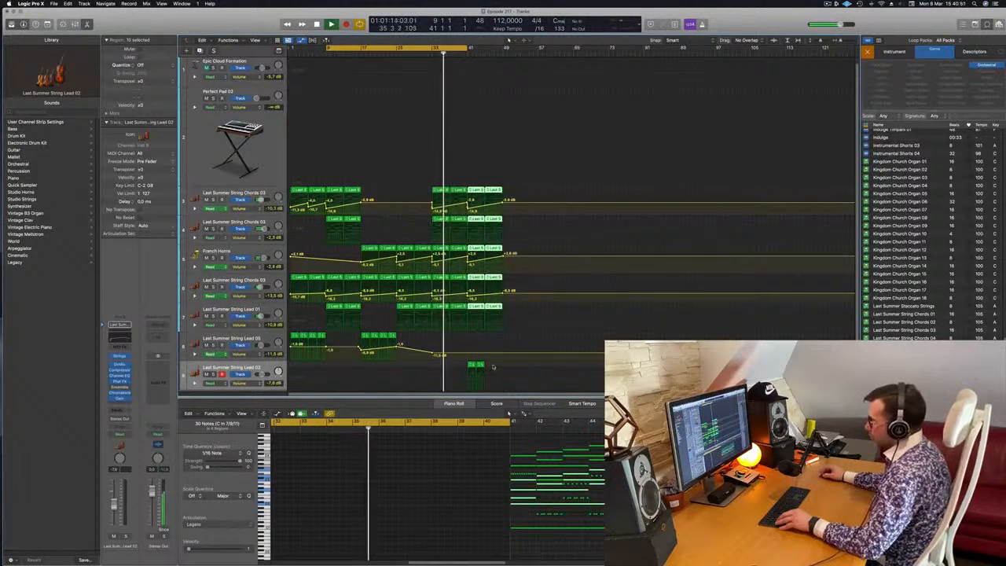
left_click(473, 376)
left_click_drag(475, 376, 489, 375)
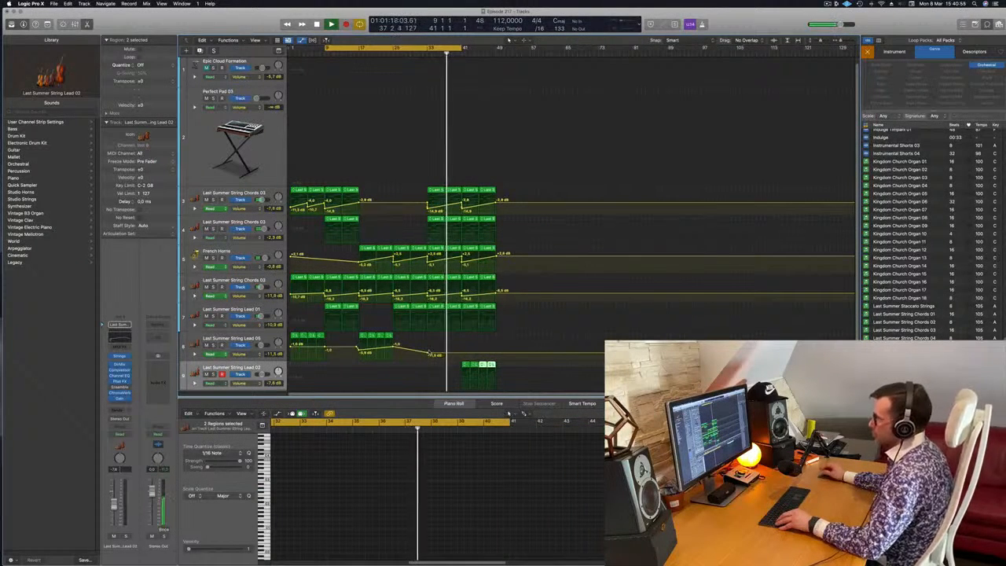
Copy the last two String Lead 05 regions before bar 25 to bar 37 and set the cycle range to bars 41–49.
left_click(382, 335)
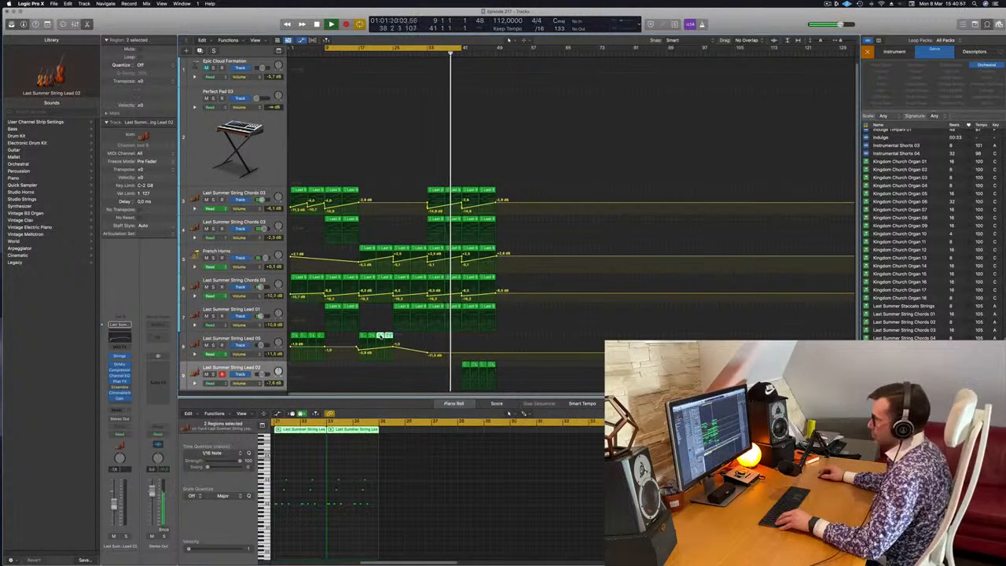
left_click_drag(397, 340, 452, 338)
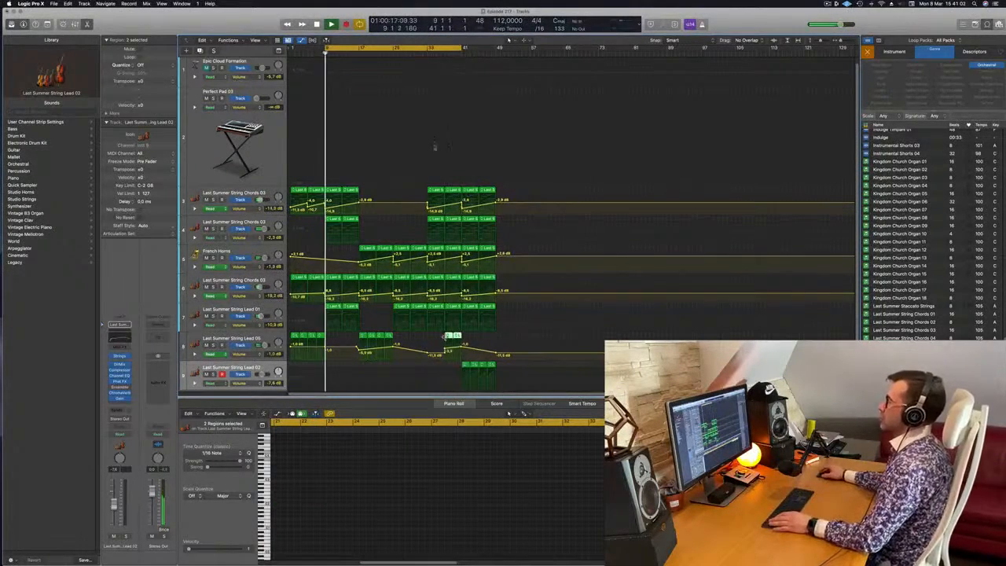
left_click_drag(461, 50, 491, 52)
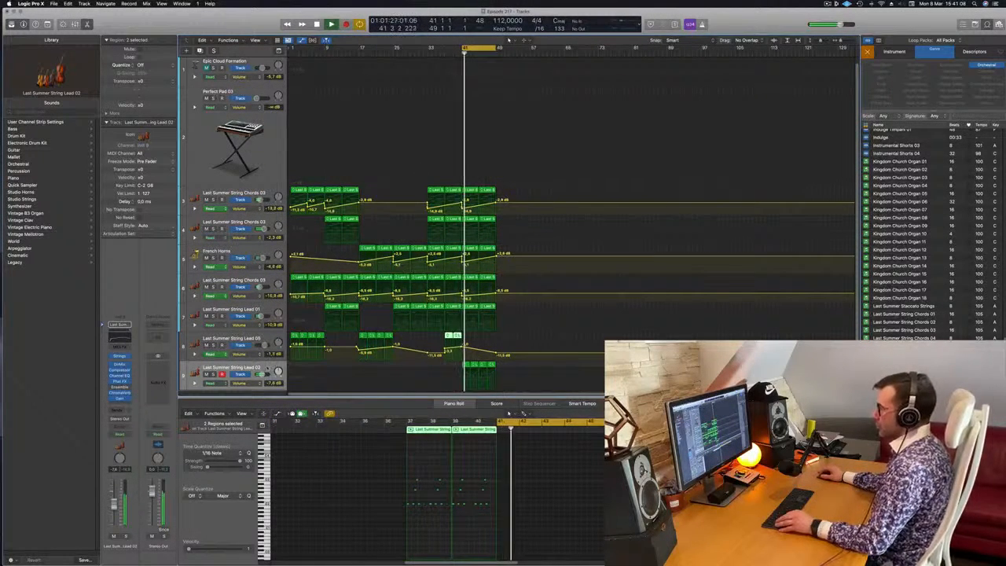
Select the String Lead 02 track, hide the track automation and show the secondary ruler.
left_click(267, 369)
key("a")
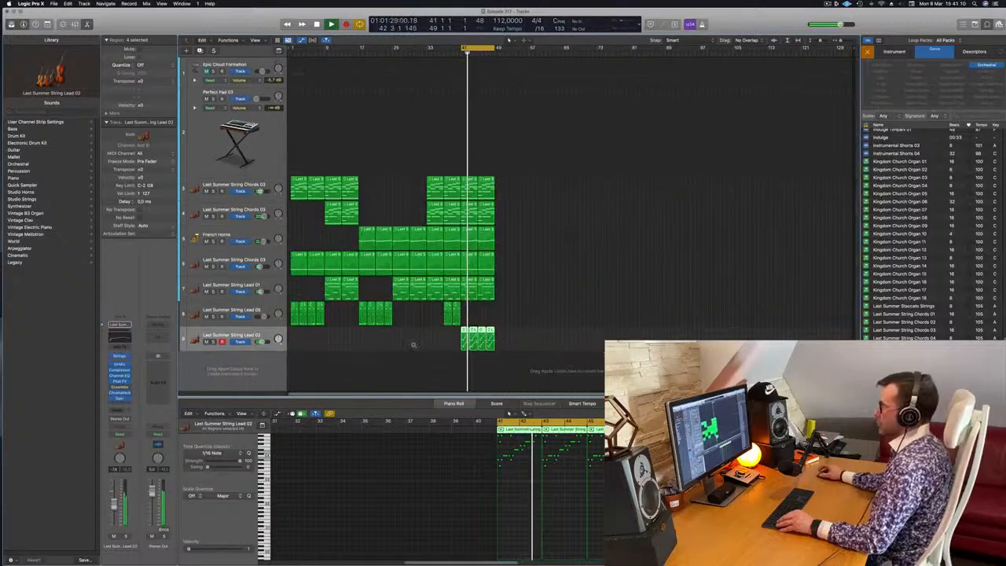
left_click(255, 40)
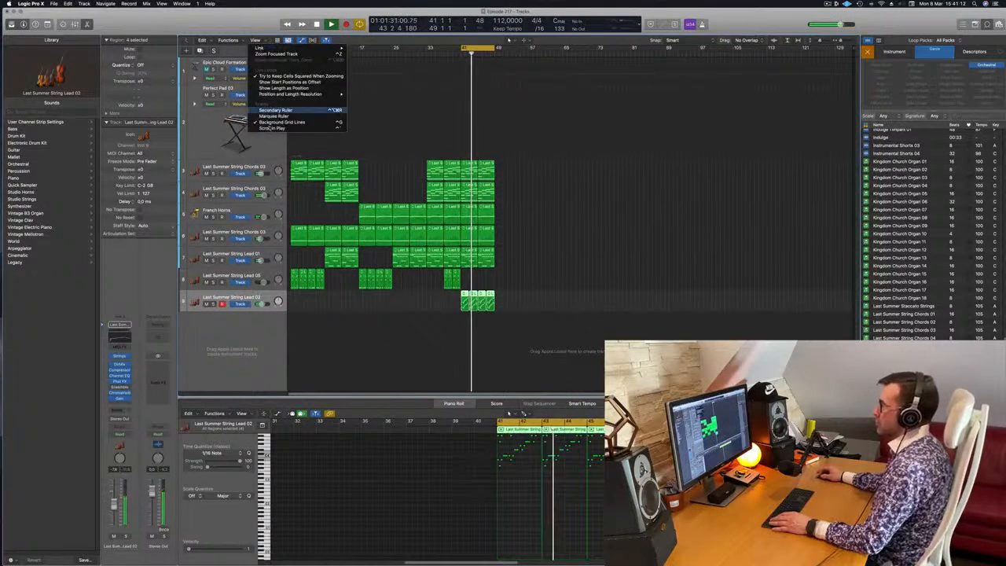
left_click(275, 110)
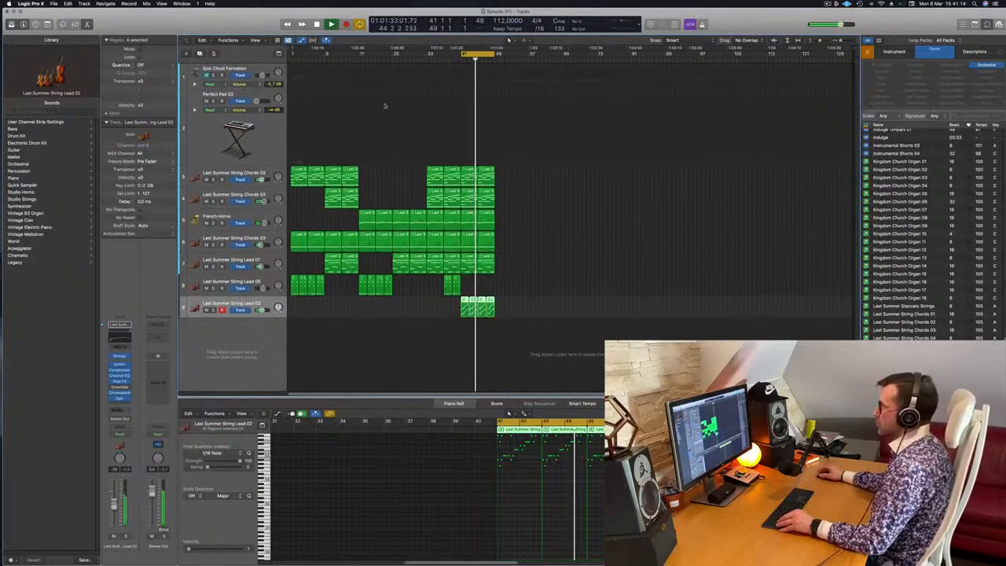
Delete the last two String Lead 02 regions between bars 45 and 49.
scroll(505, 262, "right", 4)
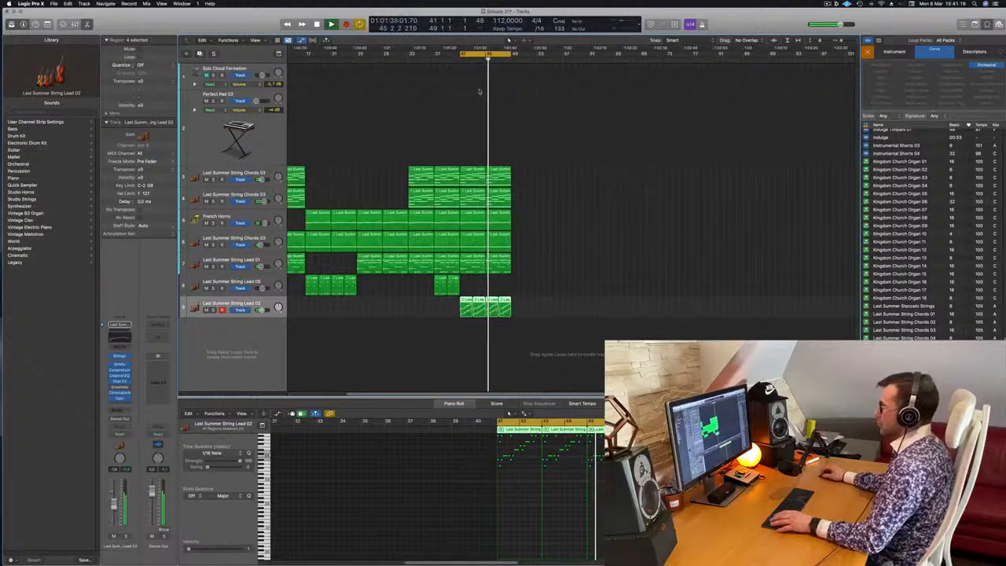
key("space")
left_click_drag(528, 300, 494, 305)
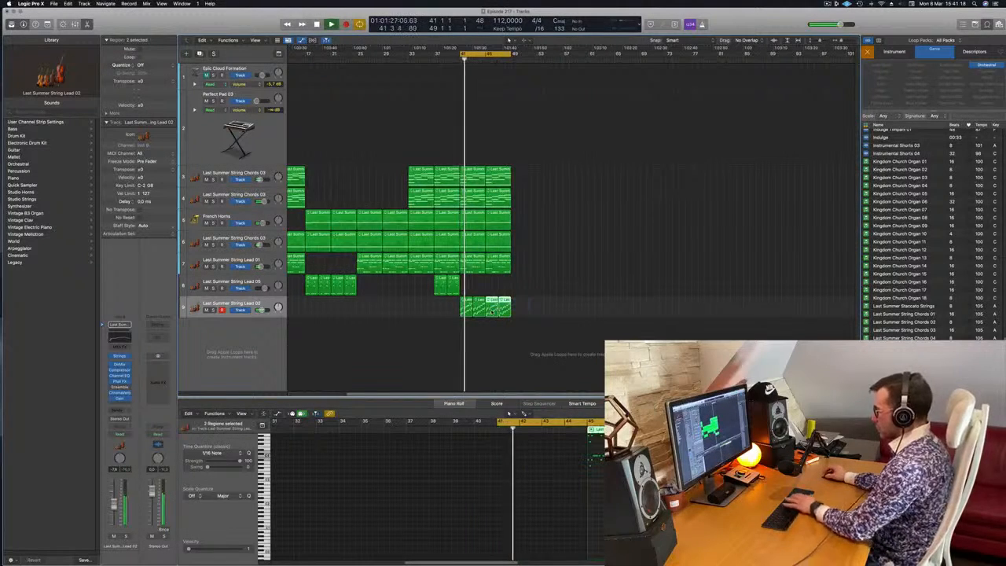
key("BackSpace")
scroll(468, 315, "left", 2)
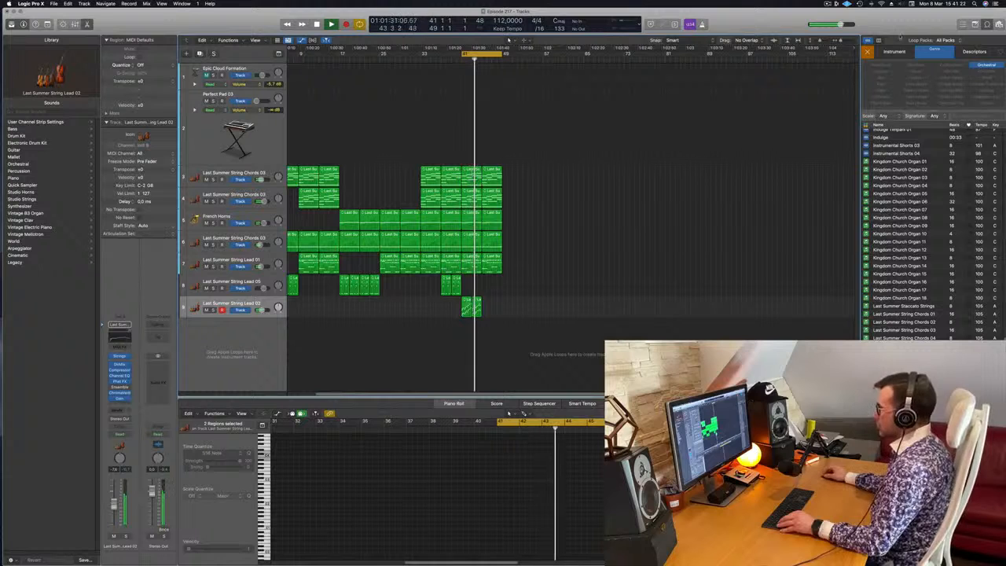
Clear the Orchestral genre filter in the loop browser and zoom in on the arrangement around bars 41–49.
left_click(988, 65)
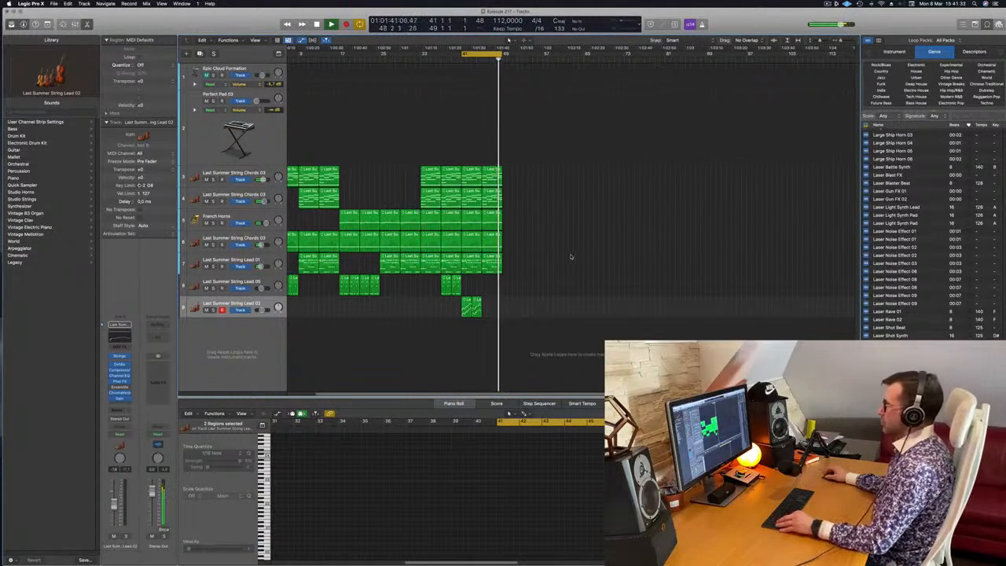
scroll(570, 256, "up", 2)
scroll(570, 257, "up", 2)
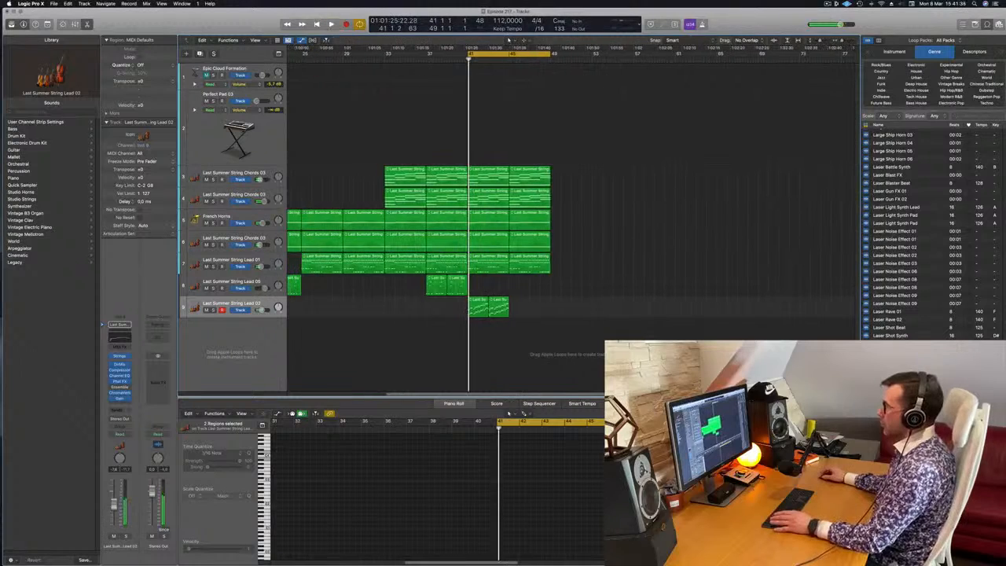
Extend the cycle range to cover bars 1–49 and play the arrangement from the beginning.
scroll(542, 66, "down", 2)
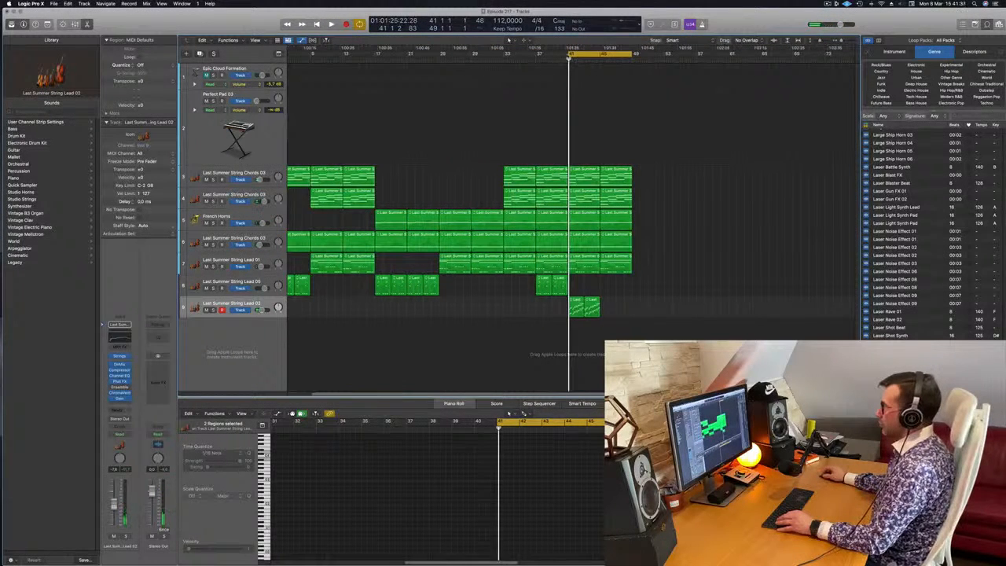
left_click_drag(567, 54, 256, 64)
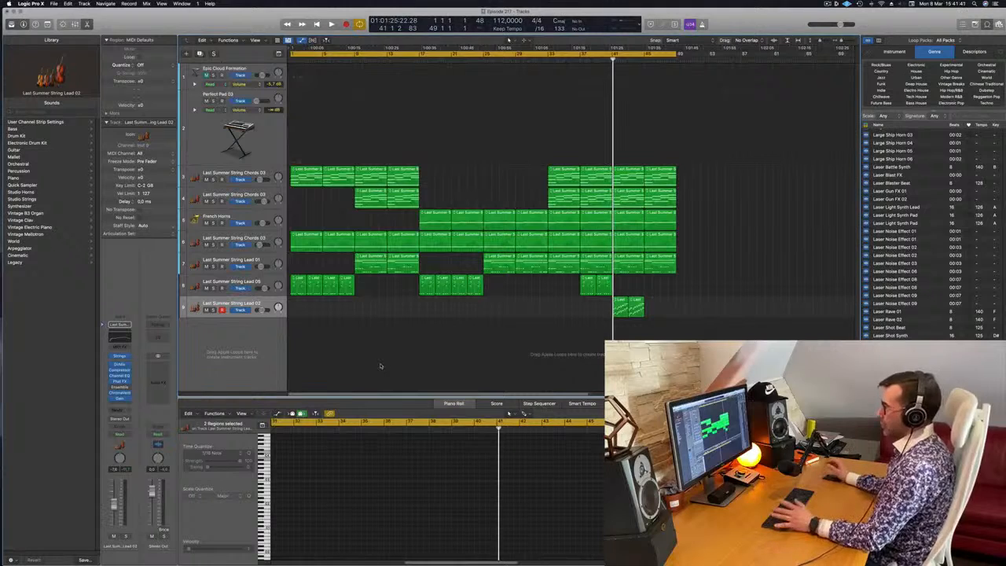
key("space")
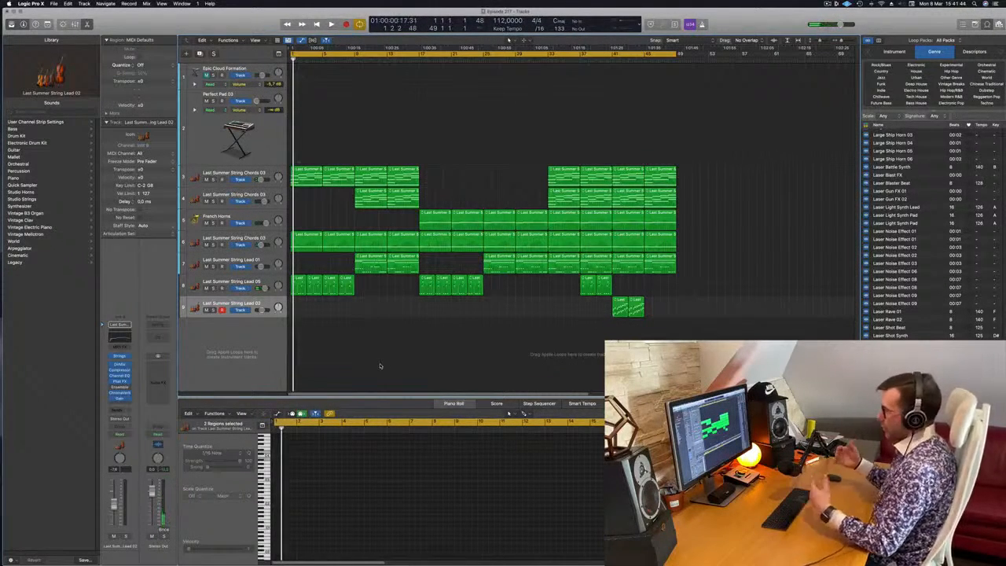
key("space")
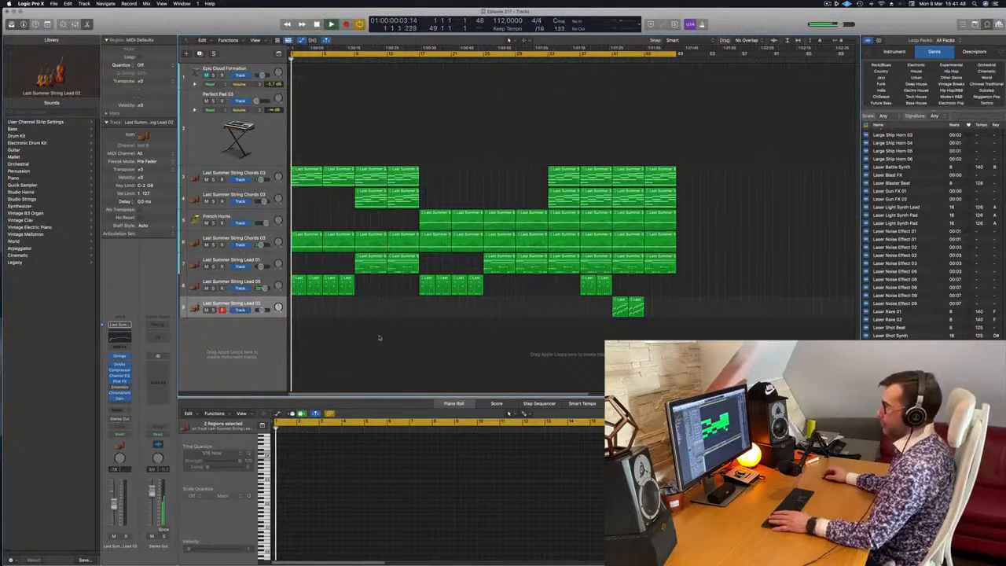
Show track automation and lower the String Lead 05 volume point at bar 1 to -∞ dB for a fade-in.
left_click_drag(363, 291, 292, 289)
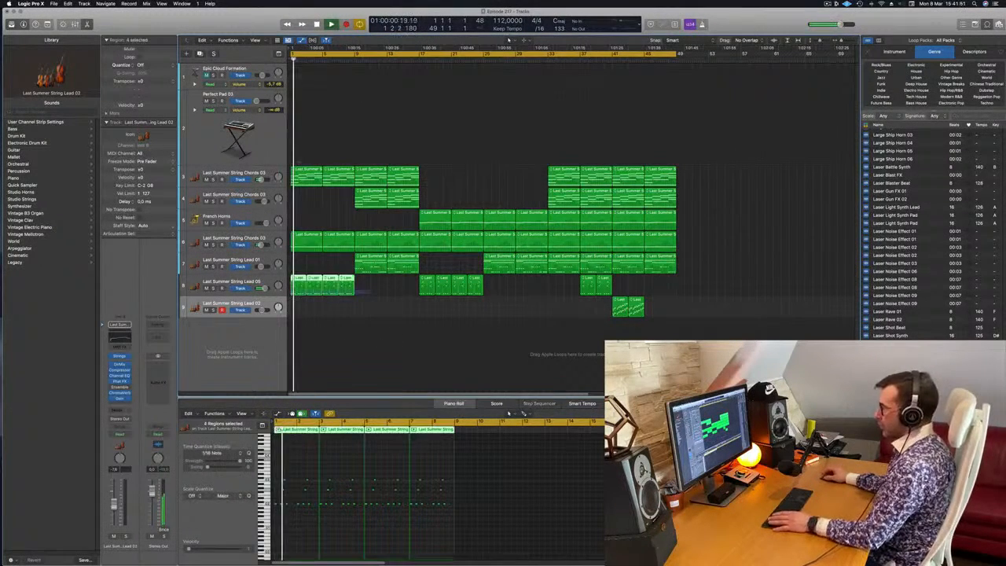
key("Return")
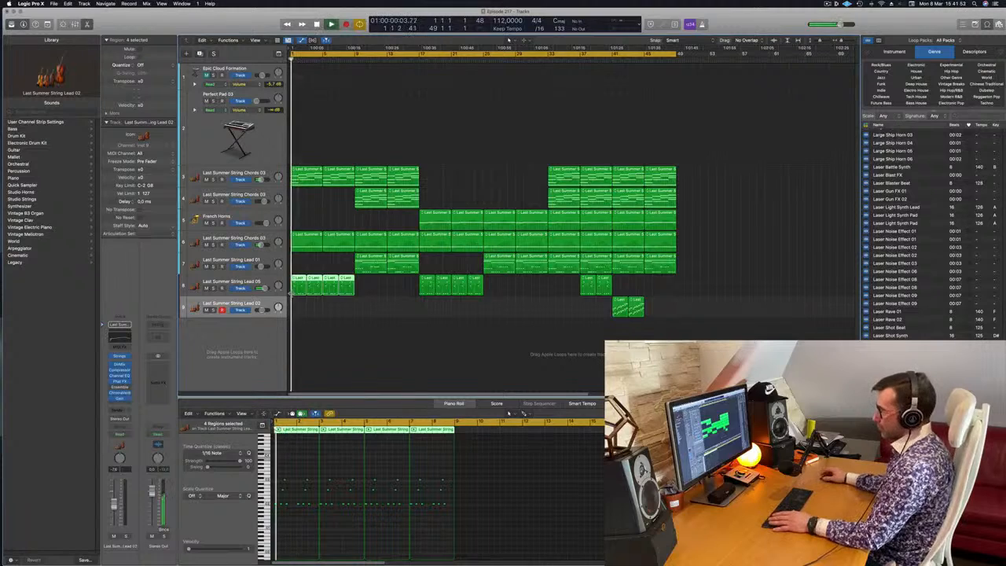
left_click(261, 281)
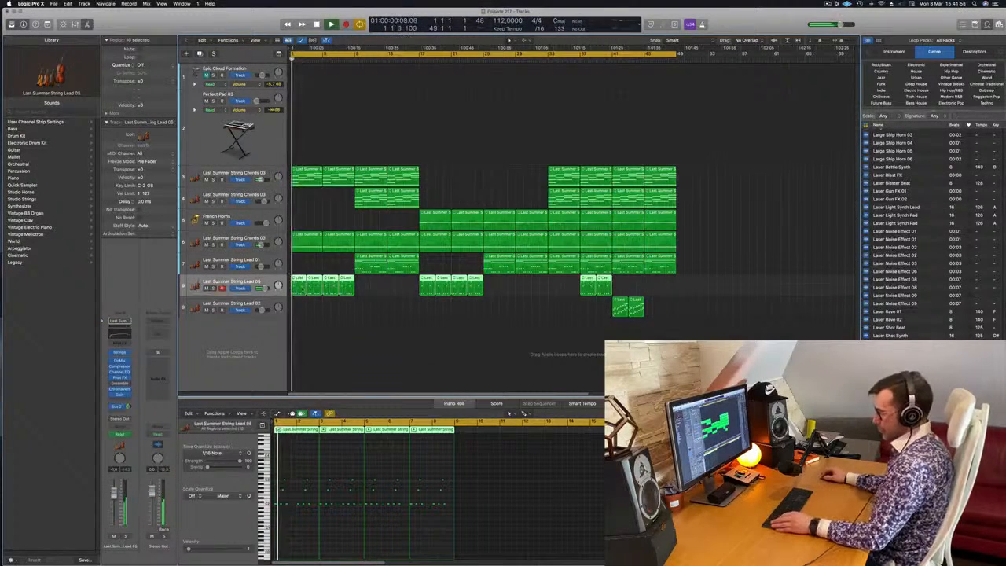
key("a")
key("Return")
left_click_drag(292, 318, 285, 344)
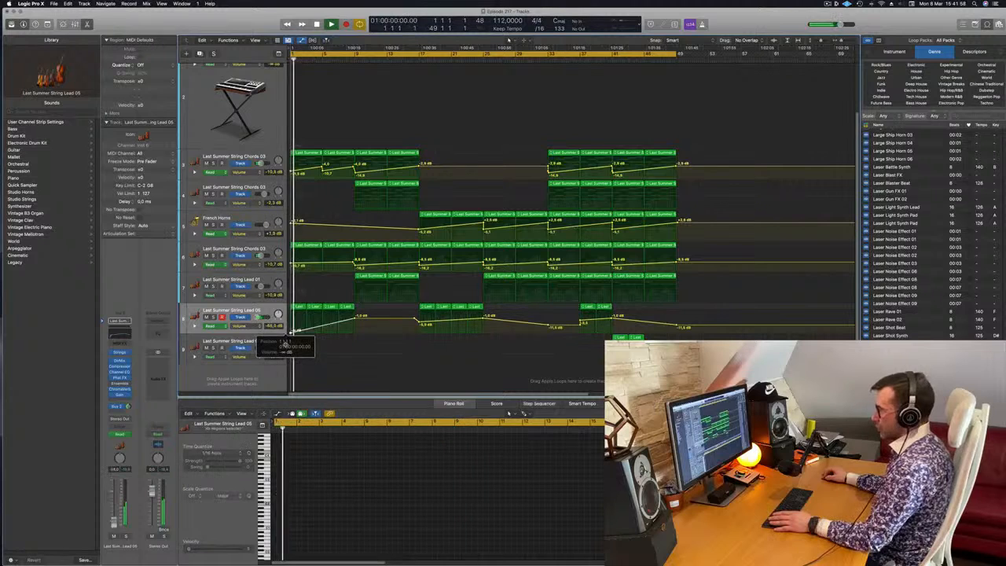
left_click(313, 351)
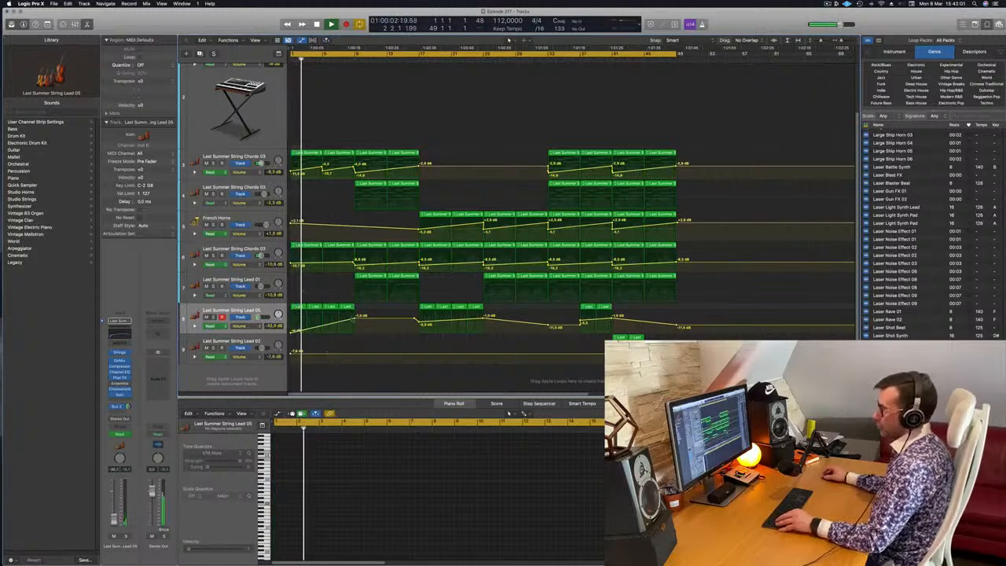
Play through the opening and raise the String Lead 01 track volume to about -2.8 dB.
key("super+Right")
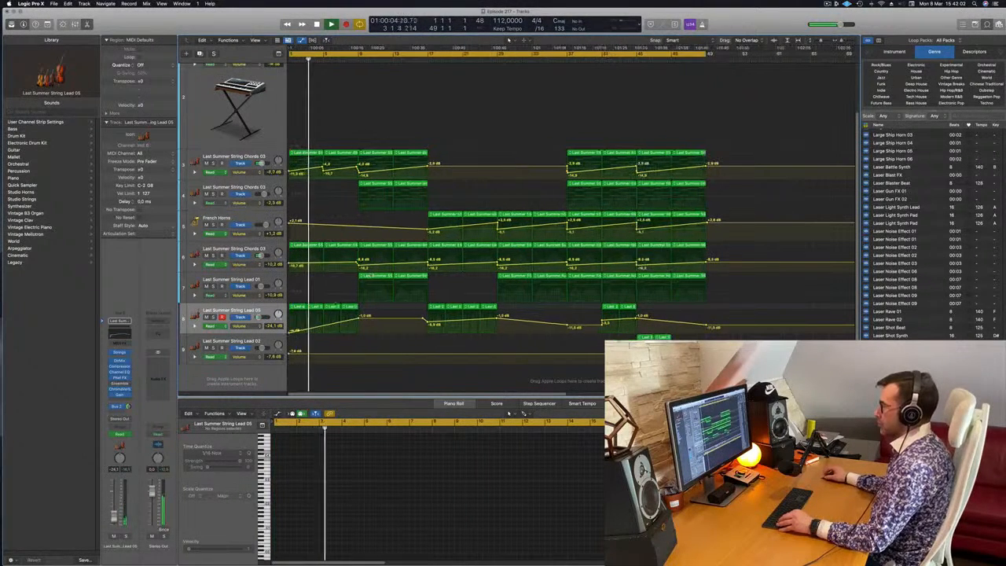
key("super+Left")
scroll(333, 281, "down", 1)
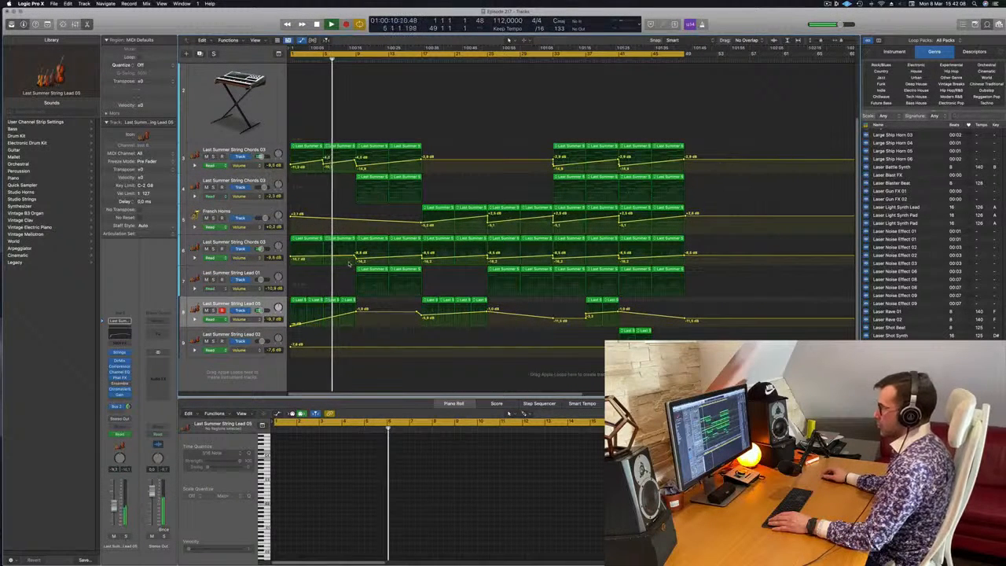
scroll(927, 236, "down", 3)
scroll(928, 228, "down", 5)
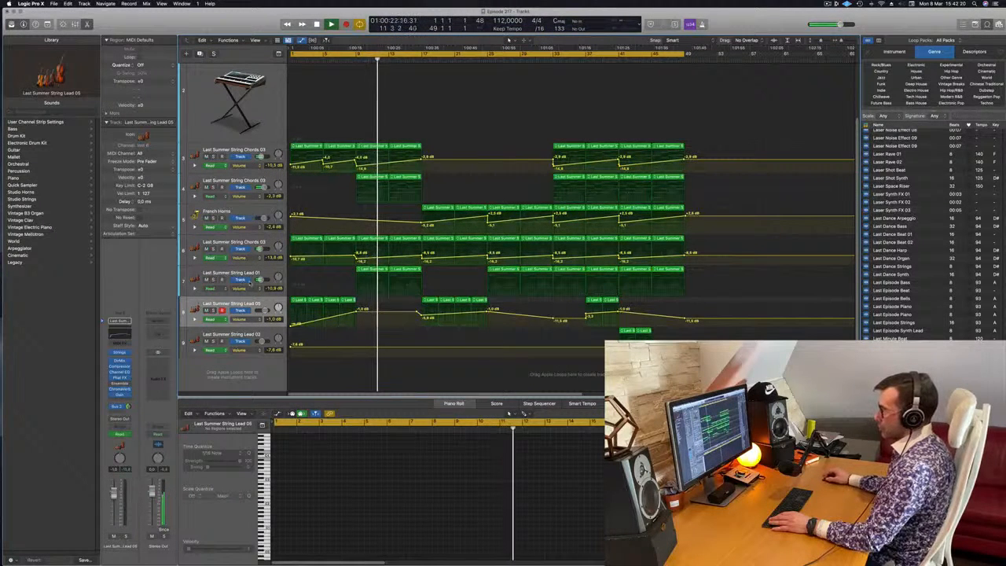
left_click(260, 273)
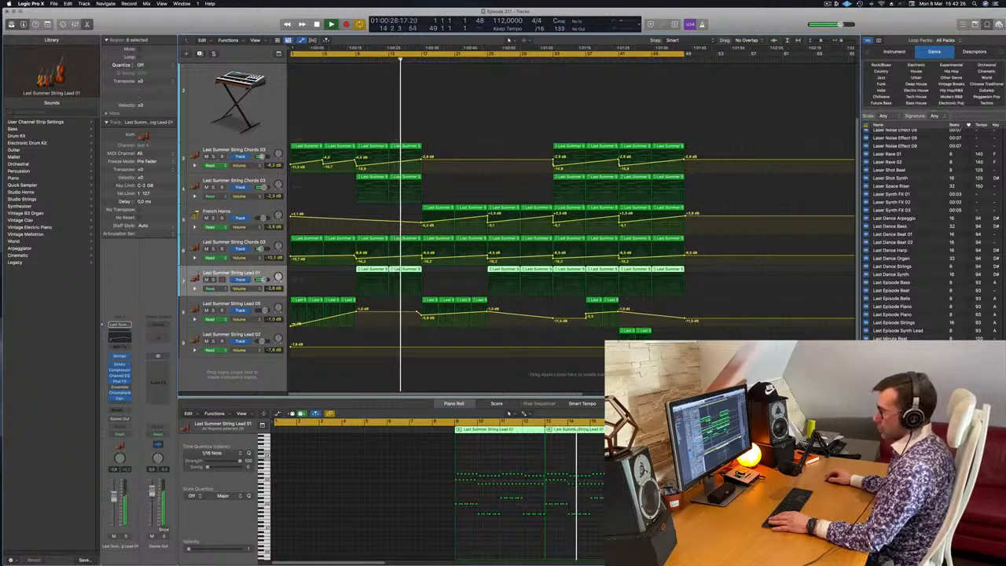
Replay from before bar 9 and automate a volume swell on the second String Chords 03 track, rising from about -11.8 dB at bar 9 to bar 17.
left_click(346, 60)
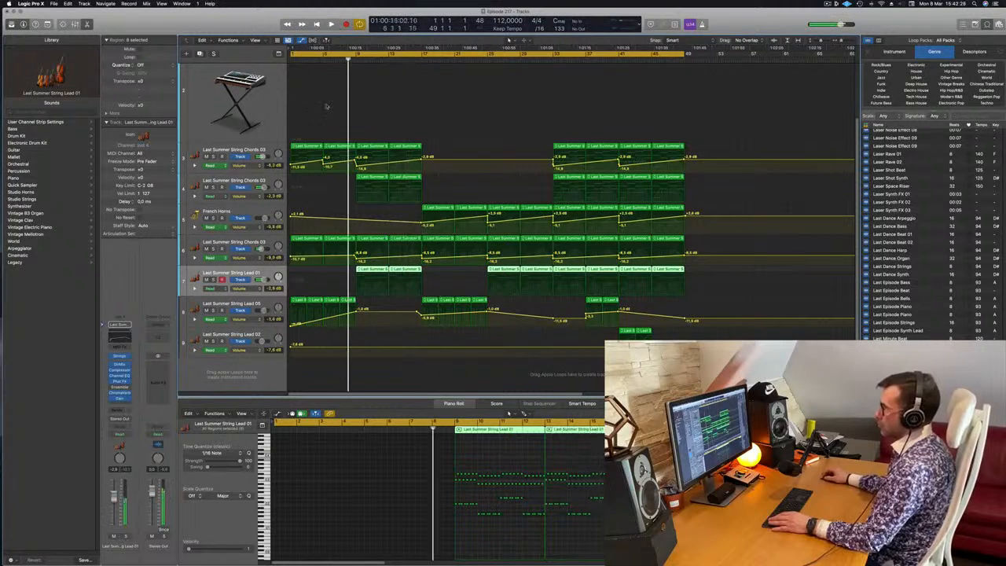
left_click(213, 188)
left_click(213, 188)
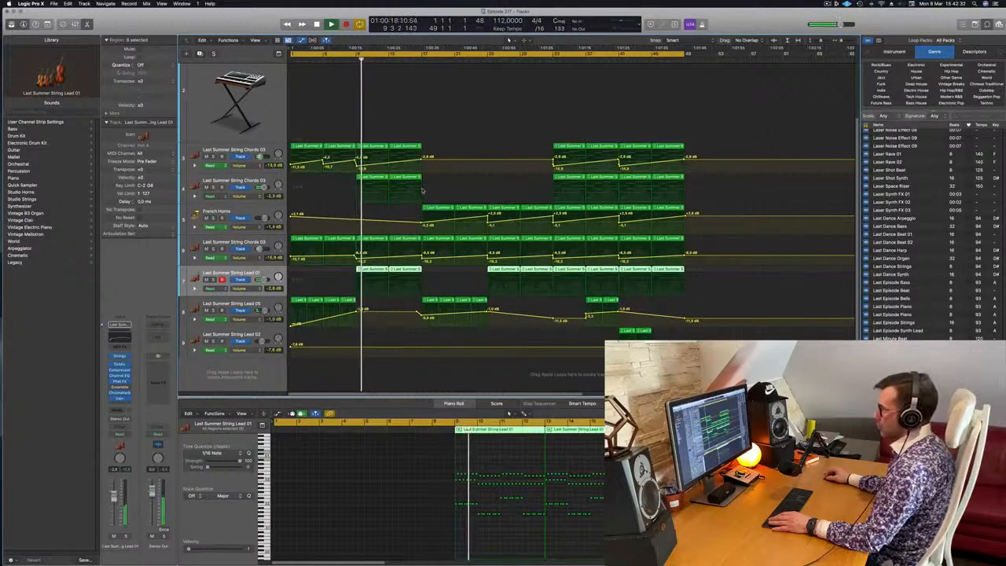
left_click(422, 190)
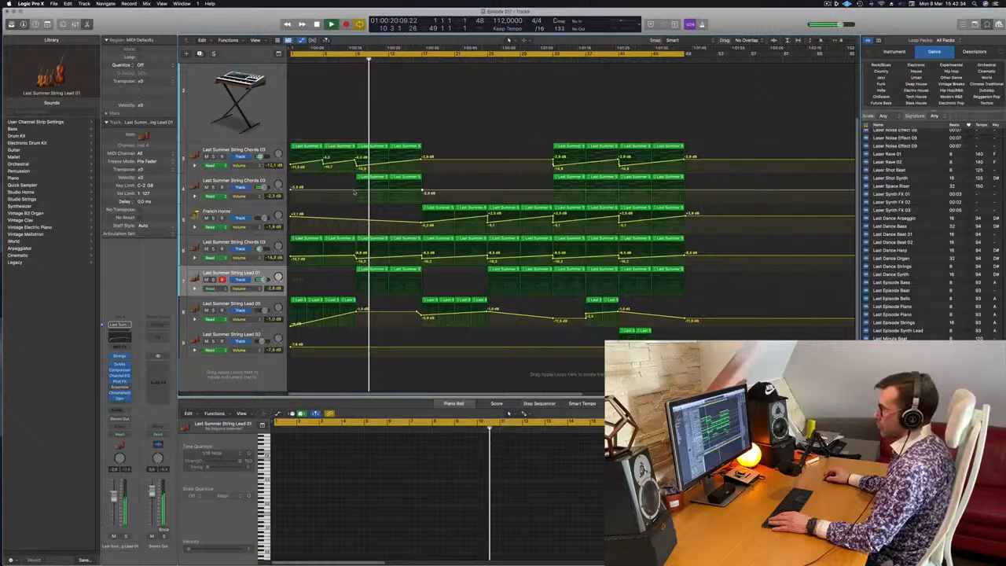
left_click_drag(353, 192, 357, 195)
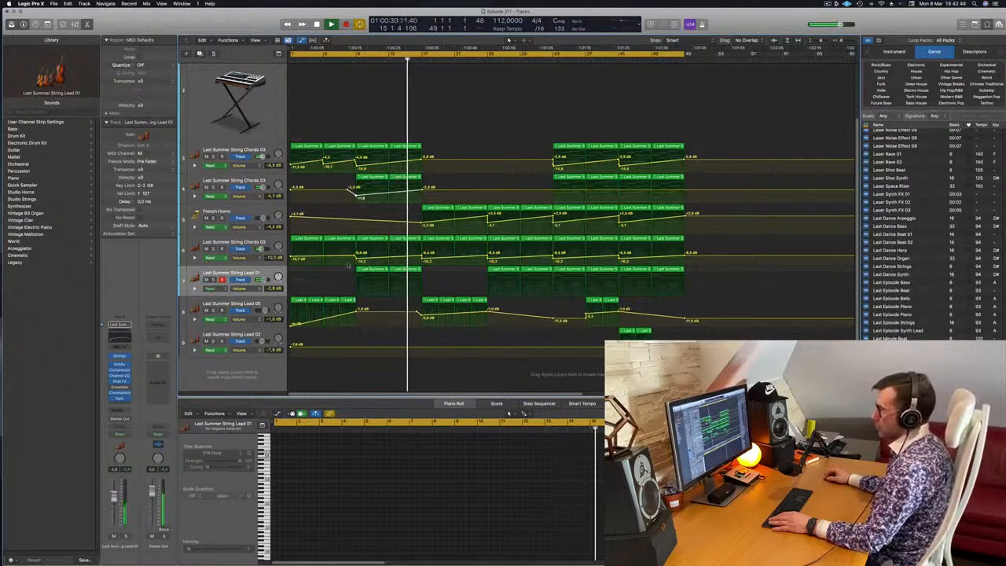
Reshape the first String Chords 03 track's volume automation to fall from about -8.4 dB at bar 13 to a low level at bar 17.
left_click(354, 53)
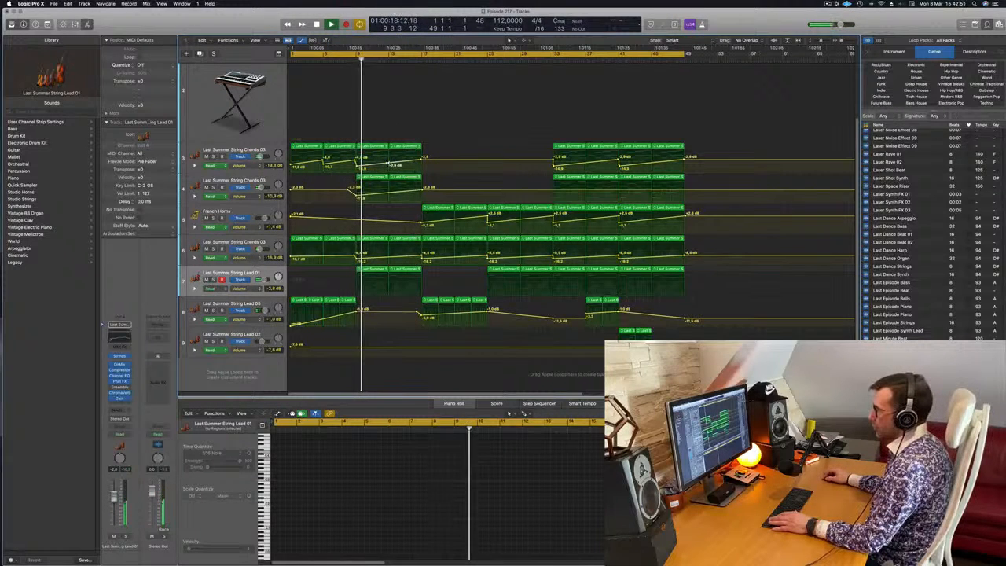
left_click_drag(422, 157, 422, 167)
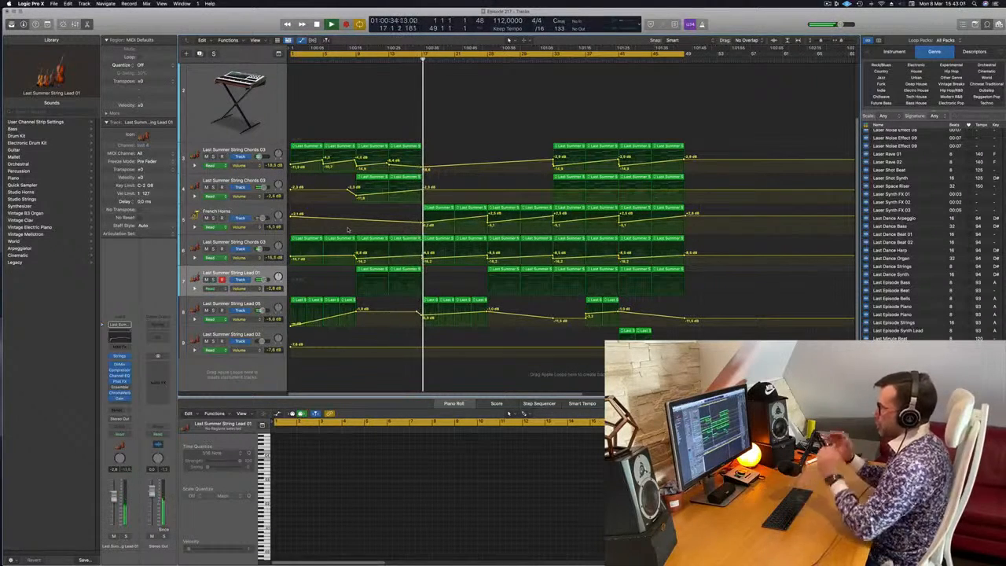
key("space")
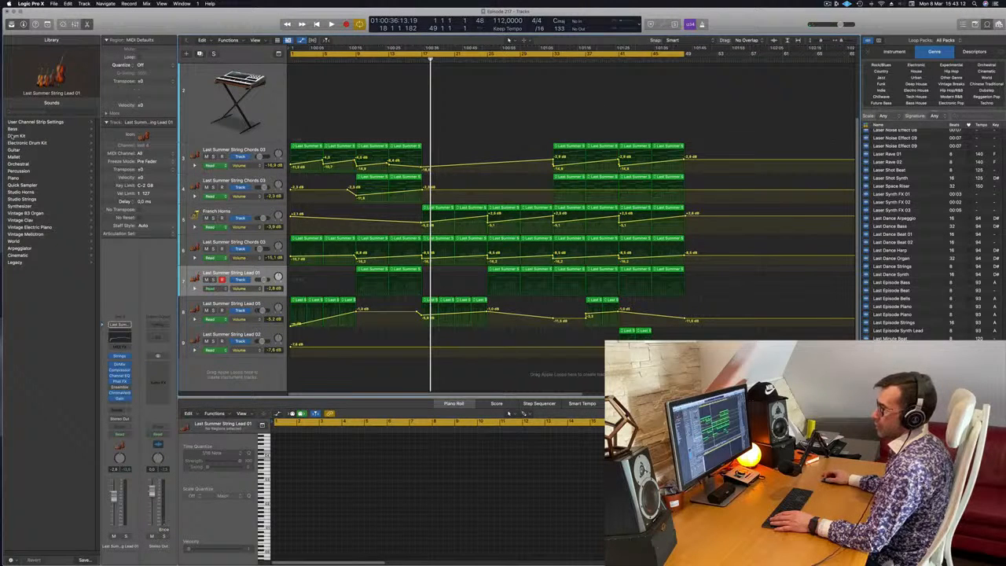
Duplicate the String Lead 01 track without its regions and load the Orchestral Kit percussion patch on the new track.
left_click(17, 164)
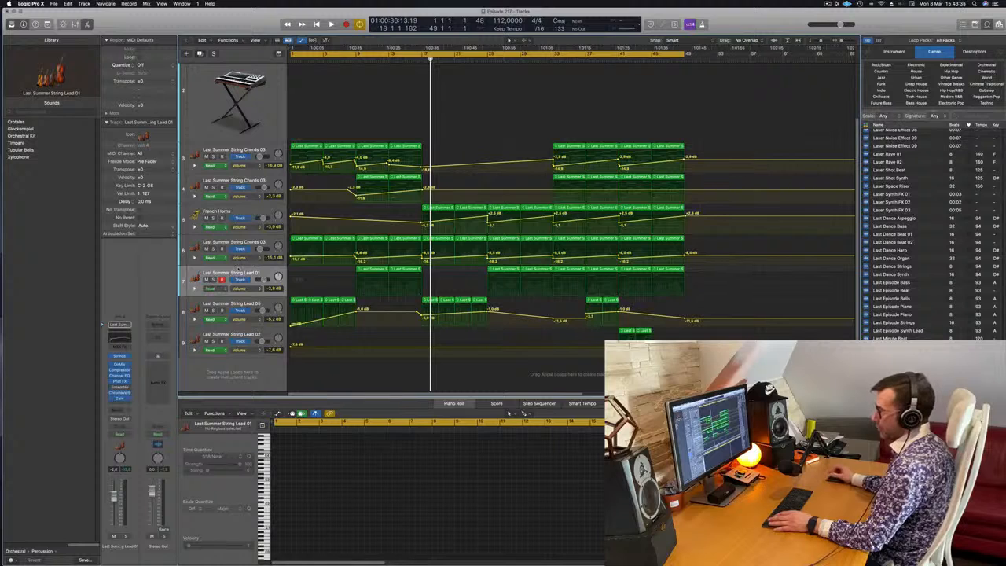
key("super+d")
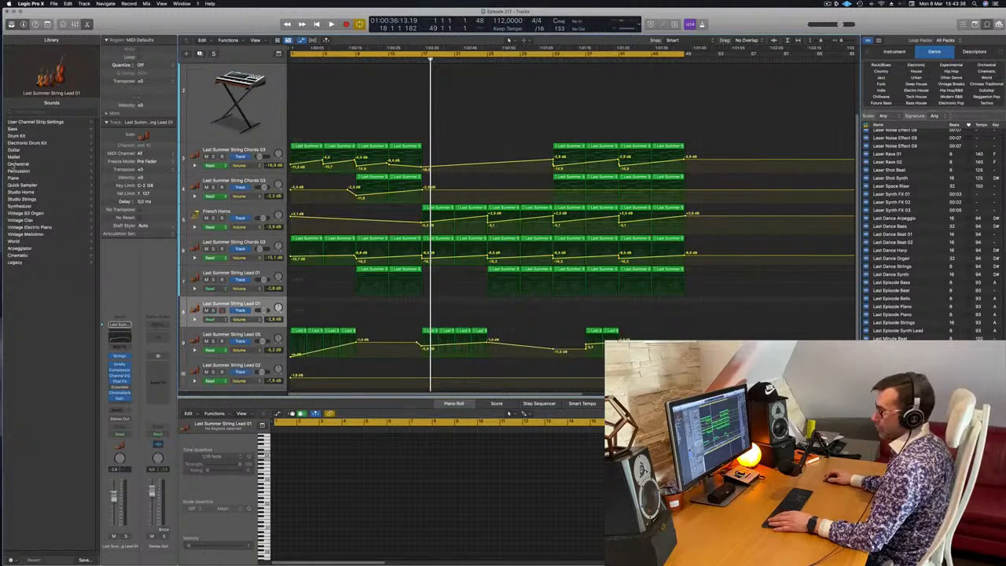
left_click(22, 164)
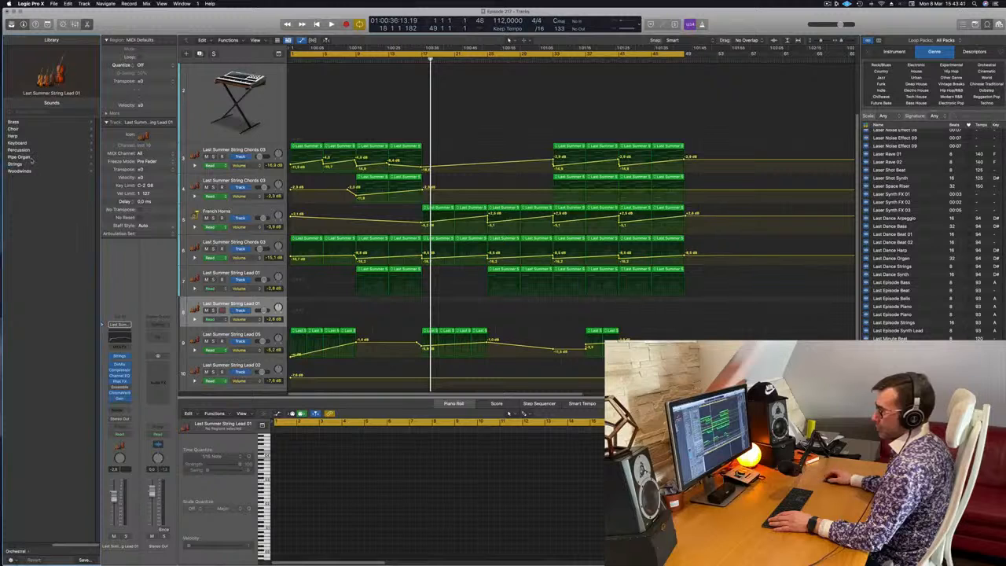
left_click(24, 151)
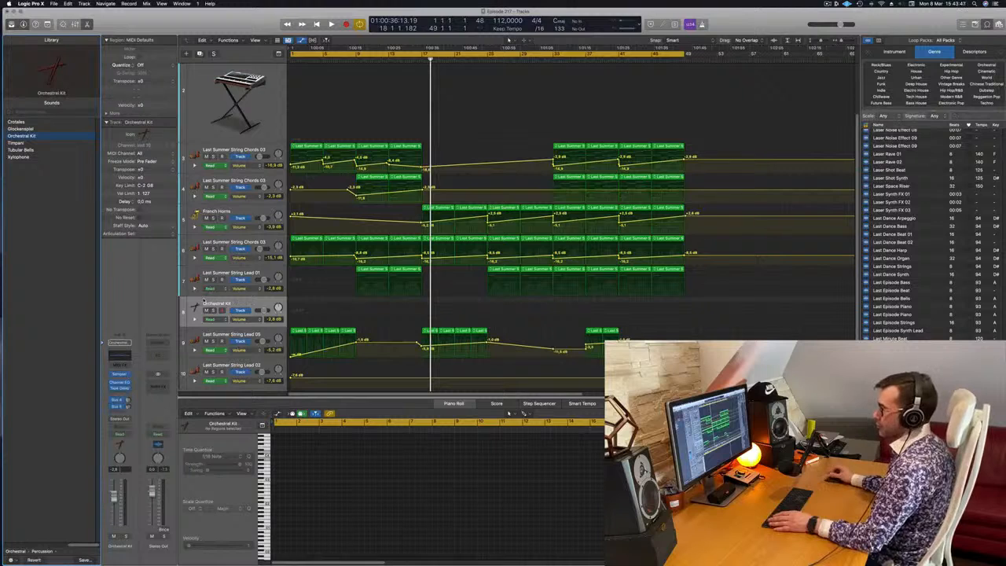
Open Musical Typing for the Orchestral Kit track and audition its percussion sounds in different octaves, ending at C1.
key("space")
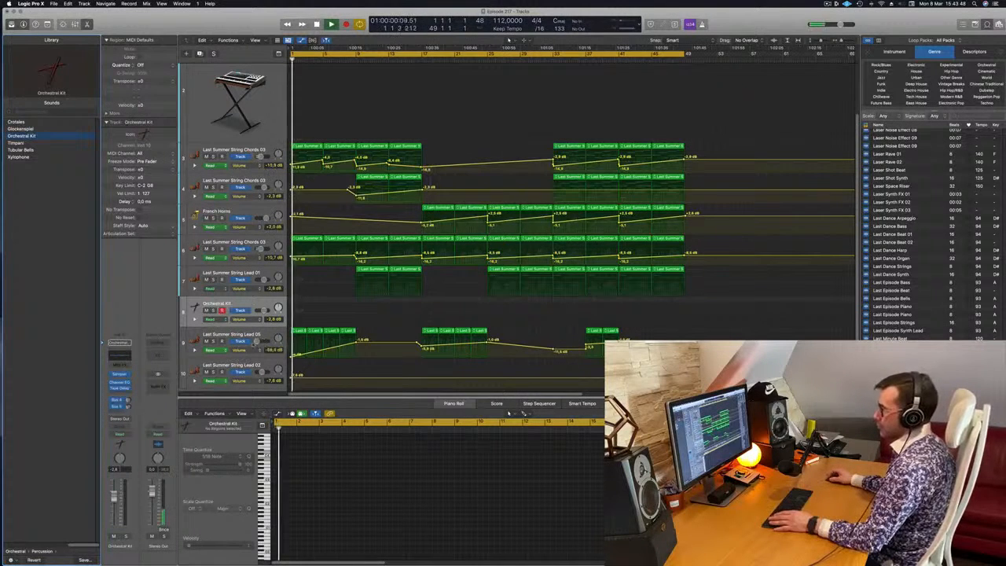
key("space")
key("space")
key("space")
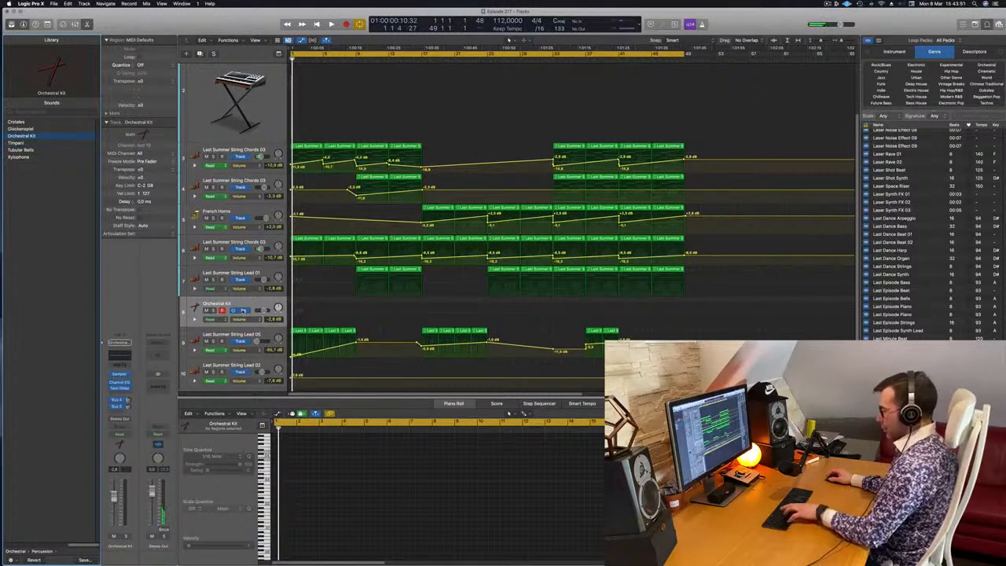
key("super+k")
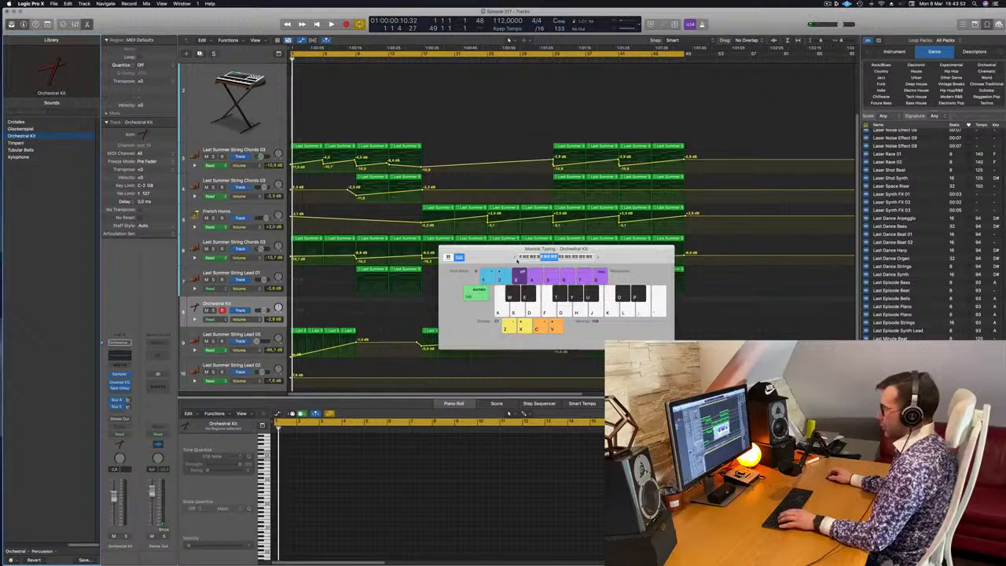
key("a")
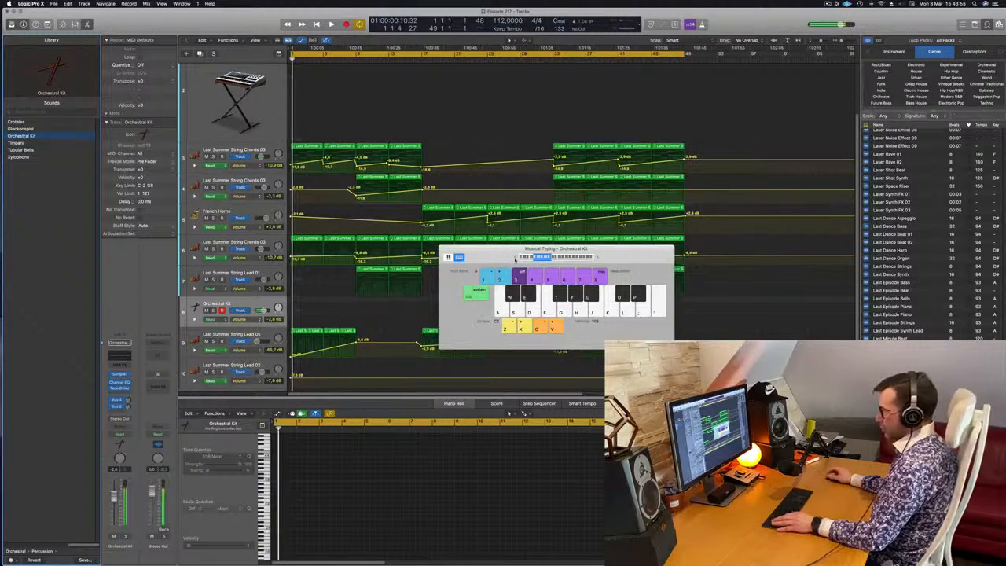
key("f")
key("k")
key("l")
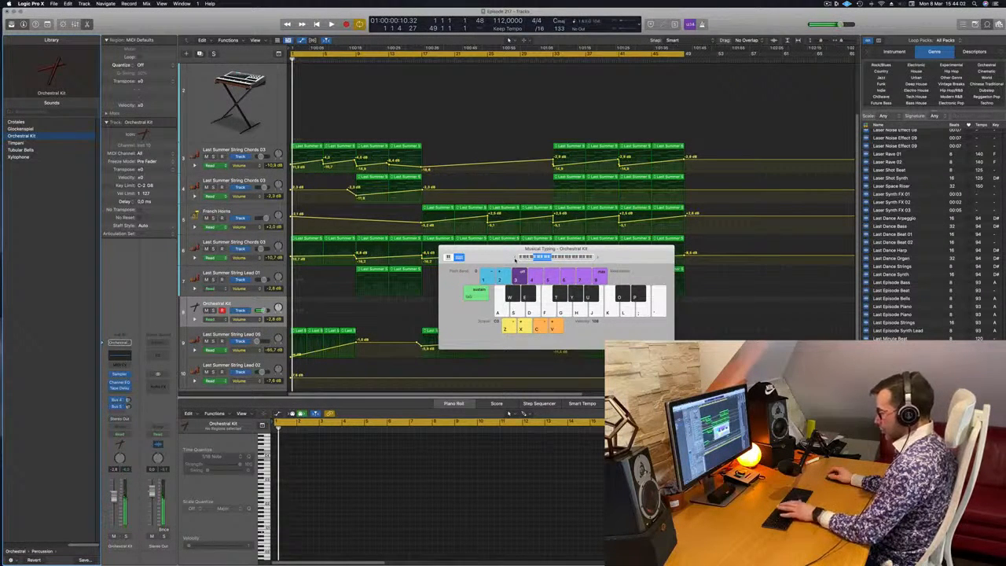
key("i")
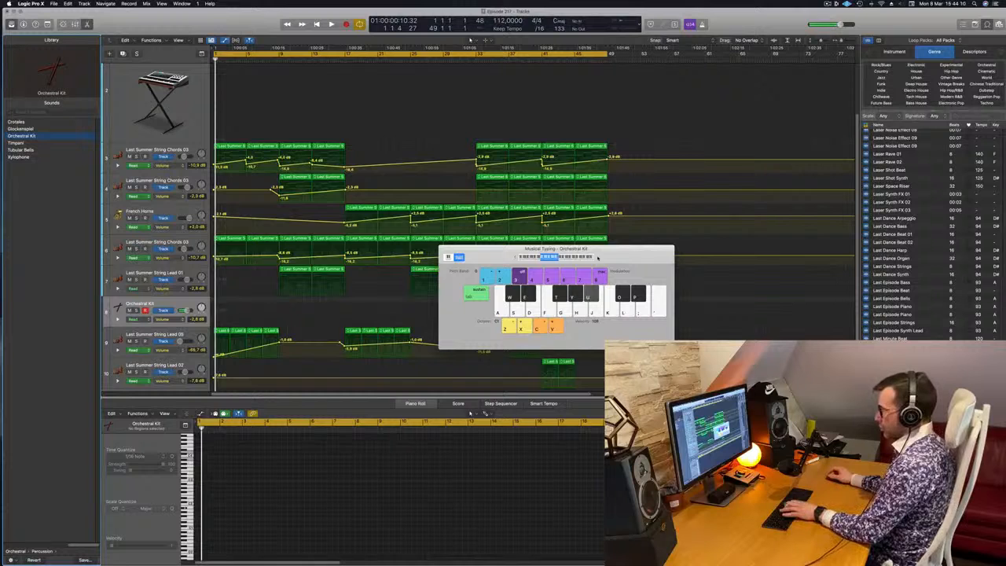
key("i")
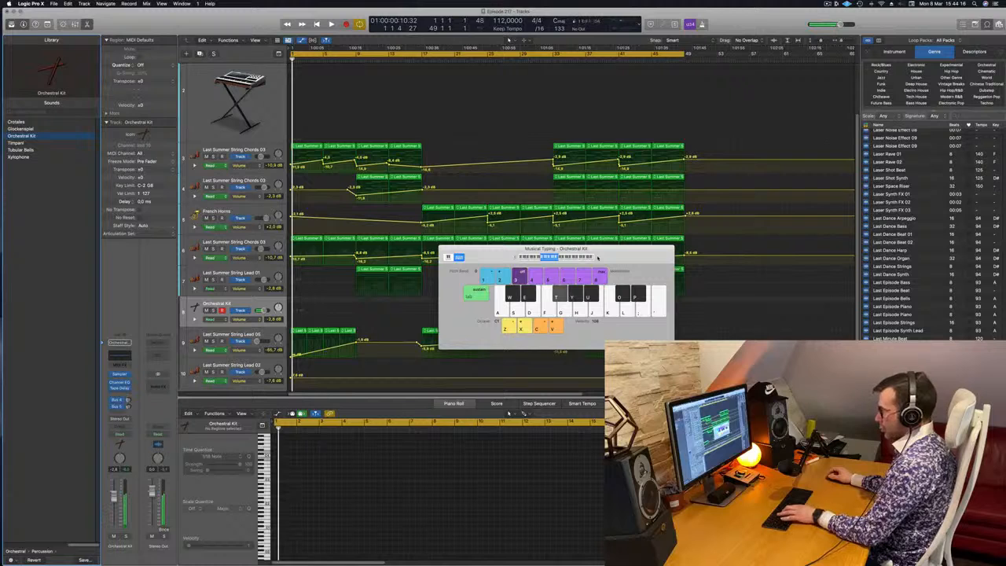
Record one long percussion note at bar 1 on the Orchestral Kit track and select it in the Piano Roll.
key("space")
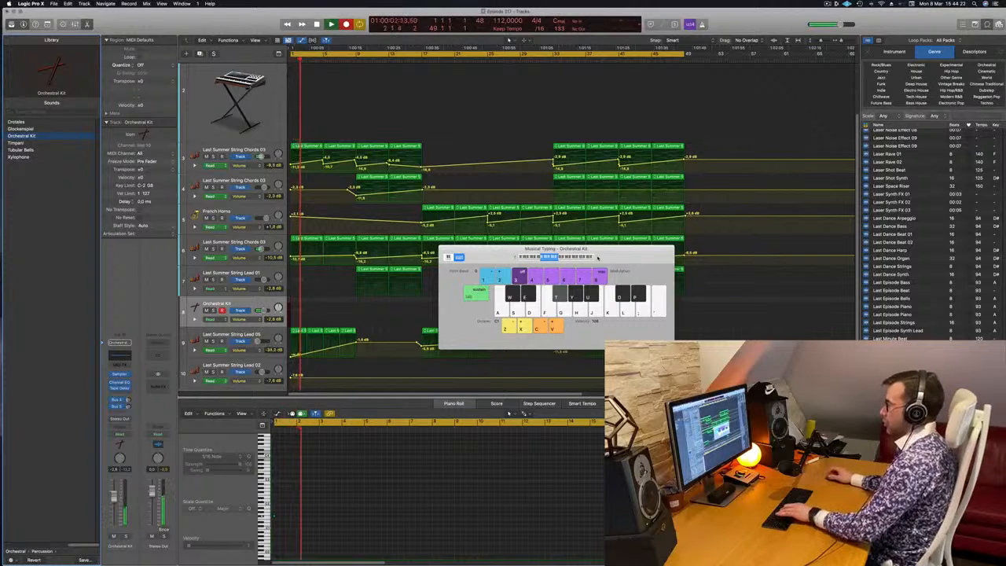
key("space")
left_click(287, 515)
key("space")
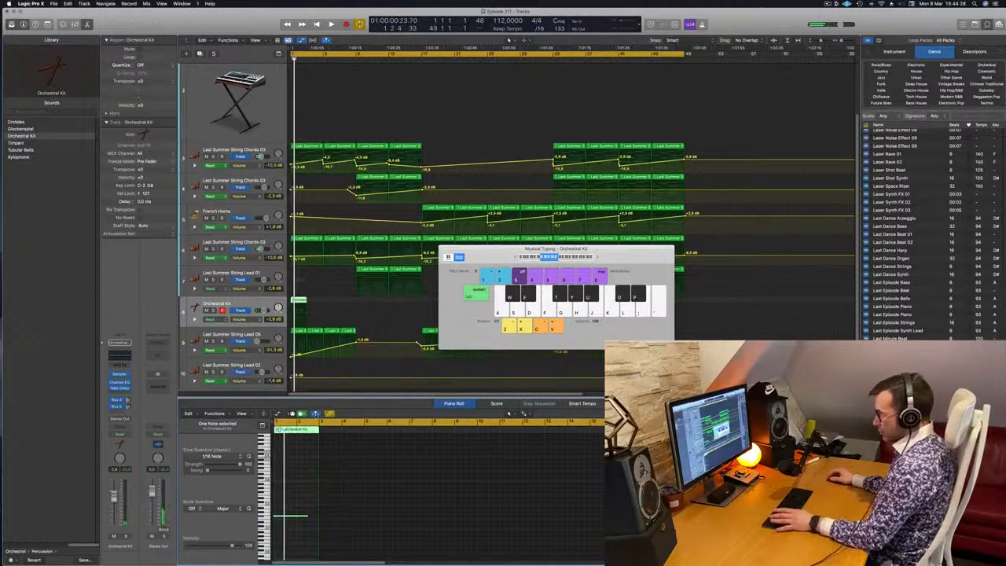
Align the recorded Orchestral Kit note with the start of bar 1 and lower the track volume to about -16.4 dB.
scroll(303, 509, "up", 5)
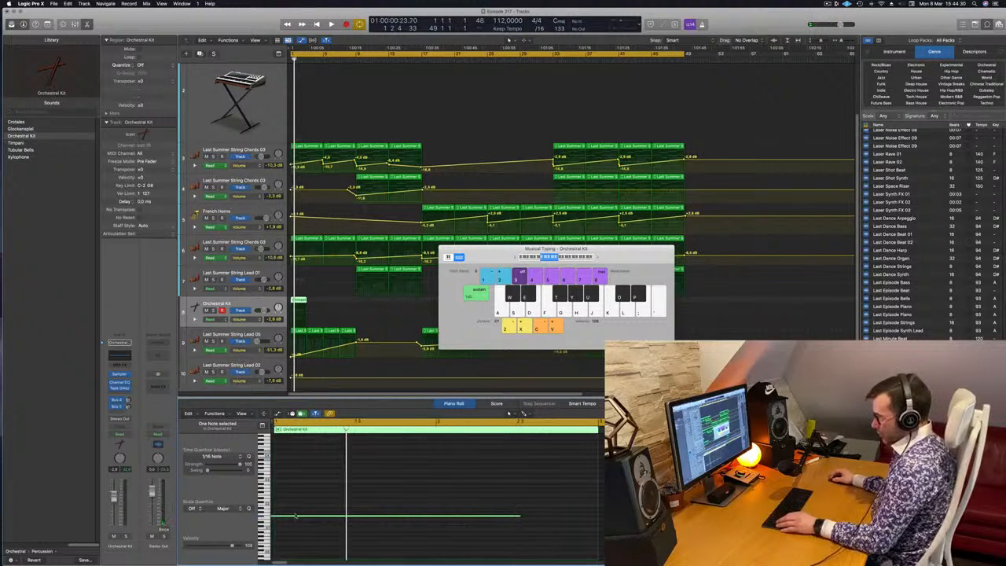
left_click_drag(297, 519, 307, 519)
key("space")
key("space")
left_click_drag(491, 255, 406, 256)
key("space")
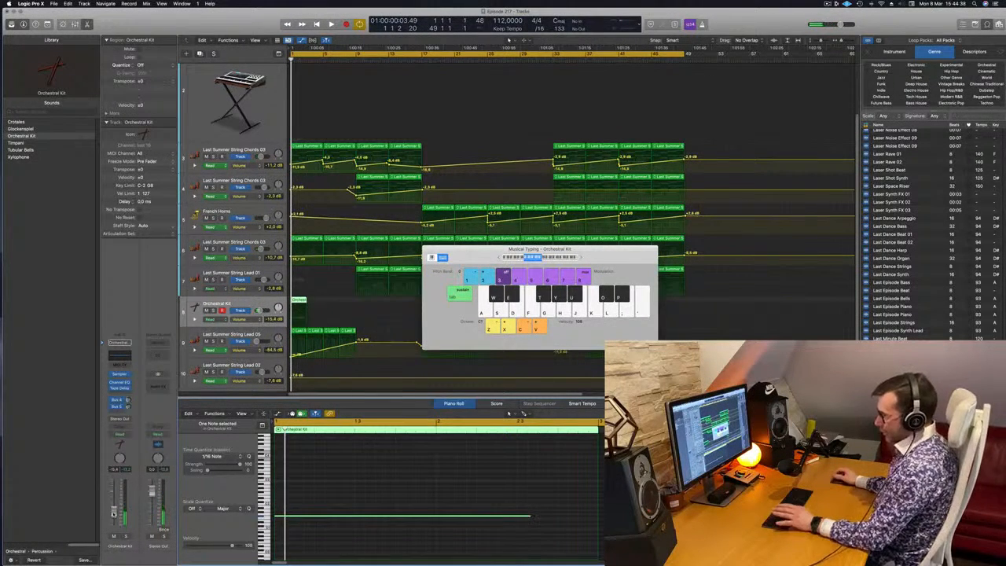
Close Musical Typing, play the arrangement from bar 1, and lower the String Lead 05 volume automation at bar 9.
left_click_drag(485, 253, 466, 259)
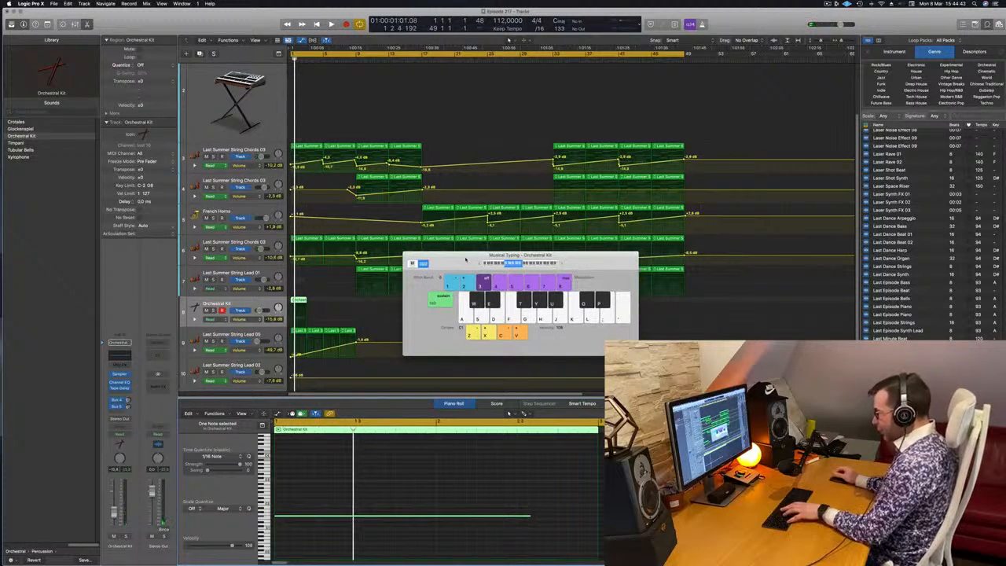
key("super+k")
key("space")
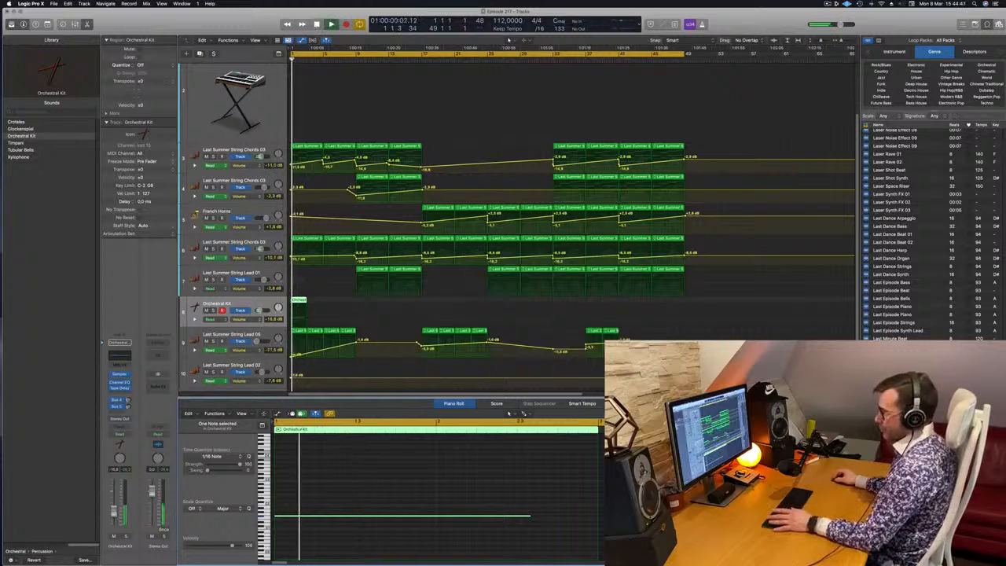
scroll(487, 228, "down", 5)
scroll(488, 228, "up", 2)
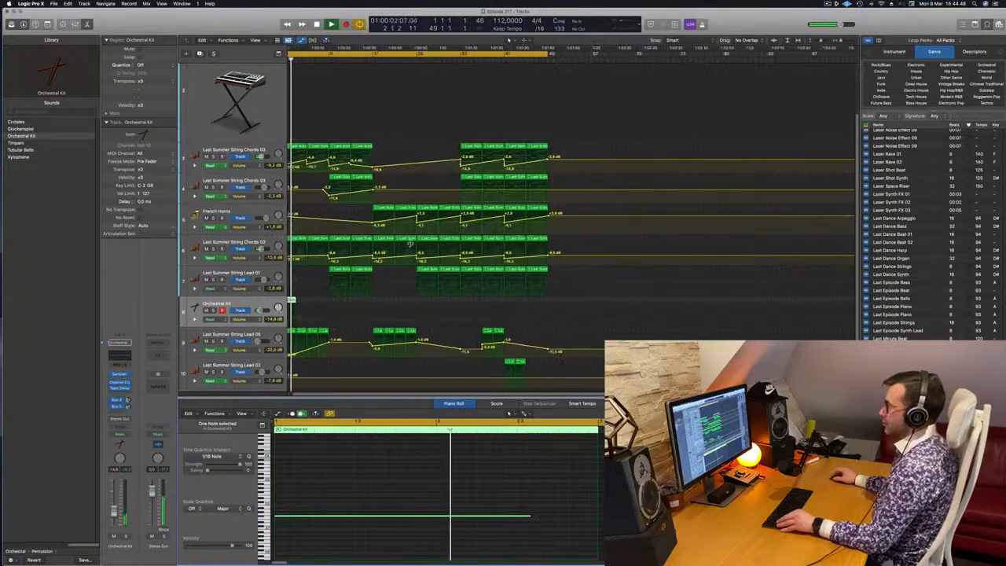
scroll(360, 294, "up", 2)
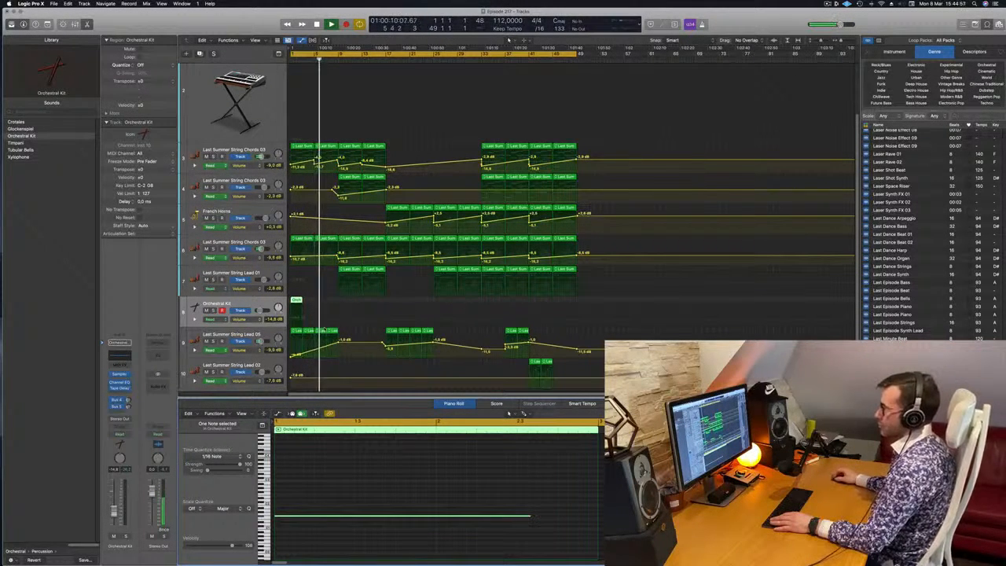
left_click_drag(338, 345, 341, 351)
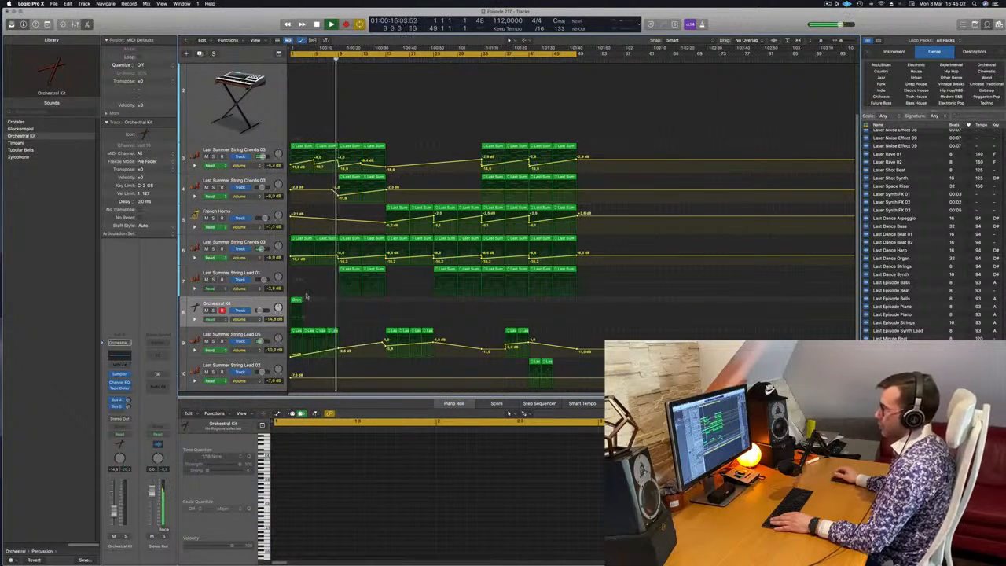
Shape the String Lead 01 volume automation to rise to about -0.3 dB at bar 17 and drop at bar 25.
key("super+Left")
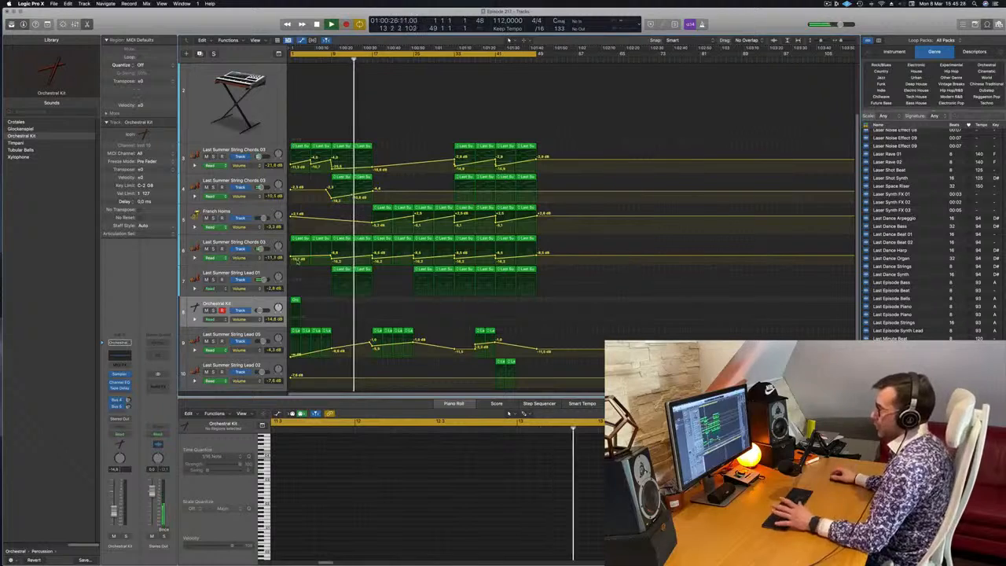
left_click(372, 284)
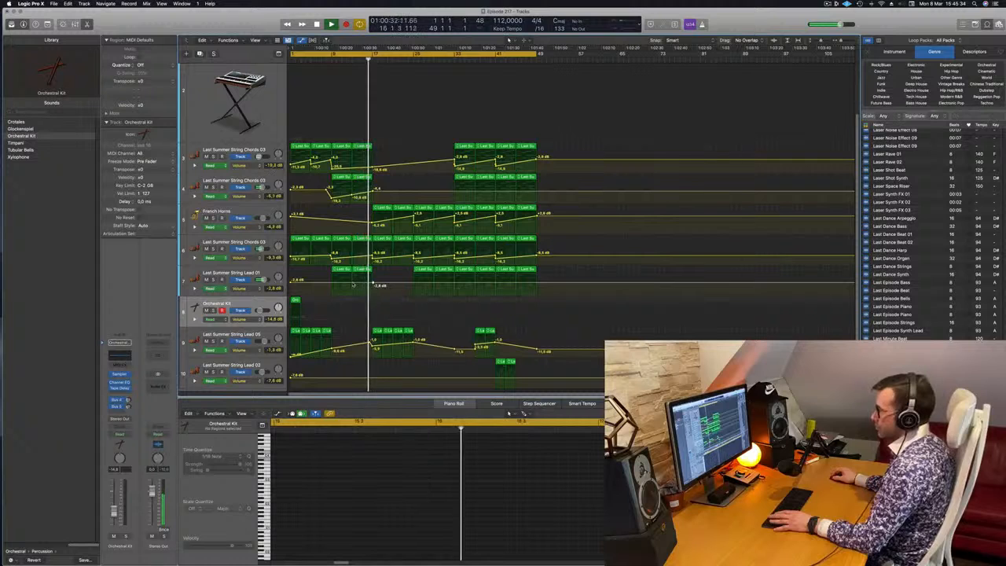
left_click_drag(355, 285, 359, 283)
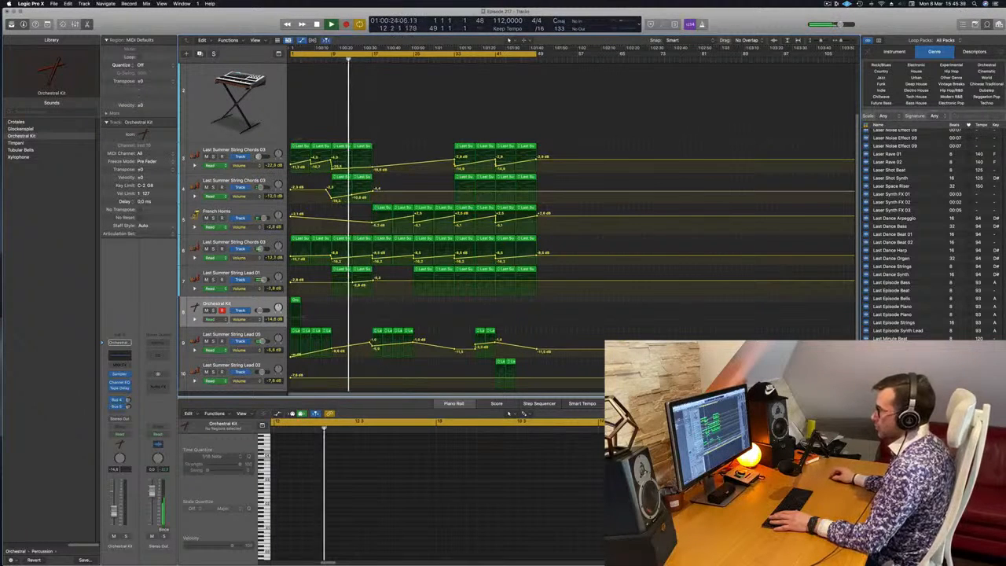
left_click(410, 282)
left_click_drag(409, 281, 409, 282)
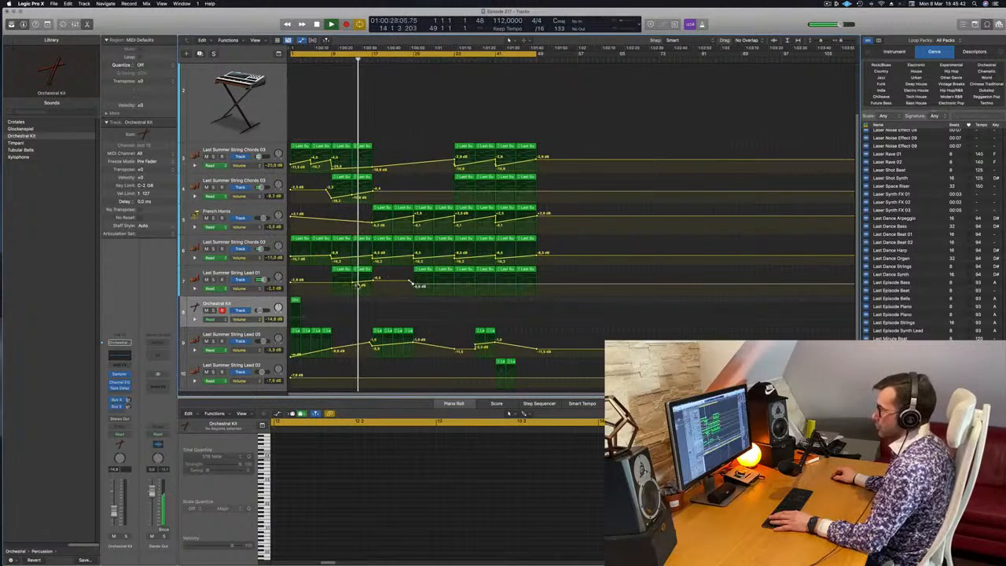
left_click(410, 283)
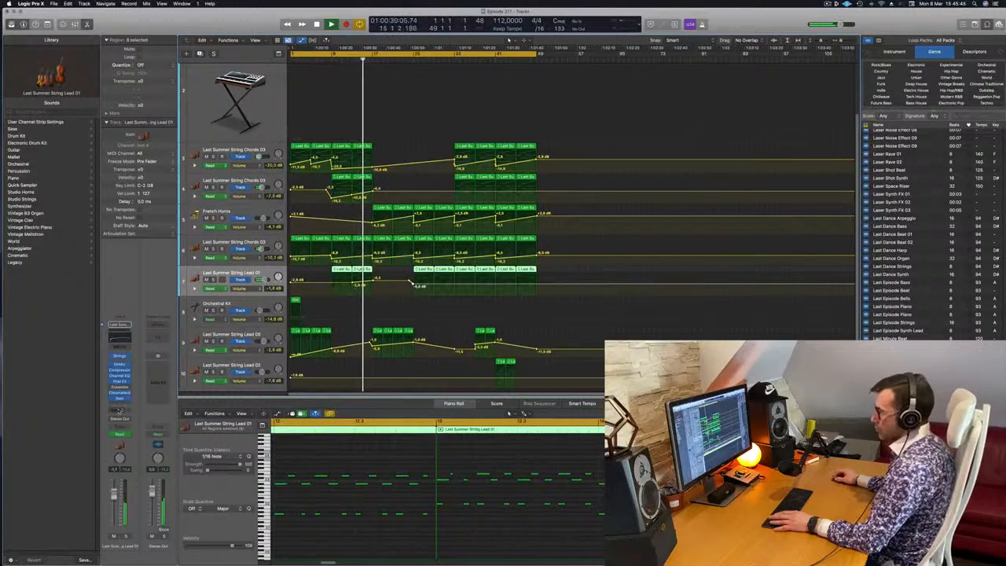
Add a Bus 1 send to the Last Summer String Lead 01 track.
left_click(119, 409)
mouse_move(130, 419)
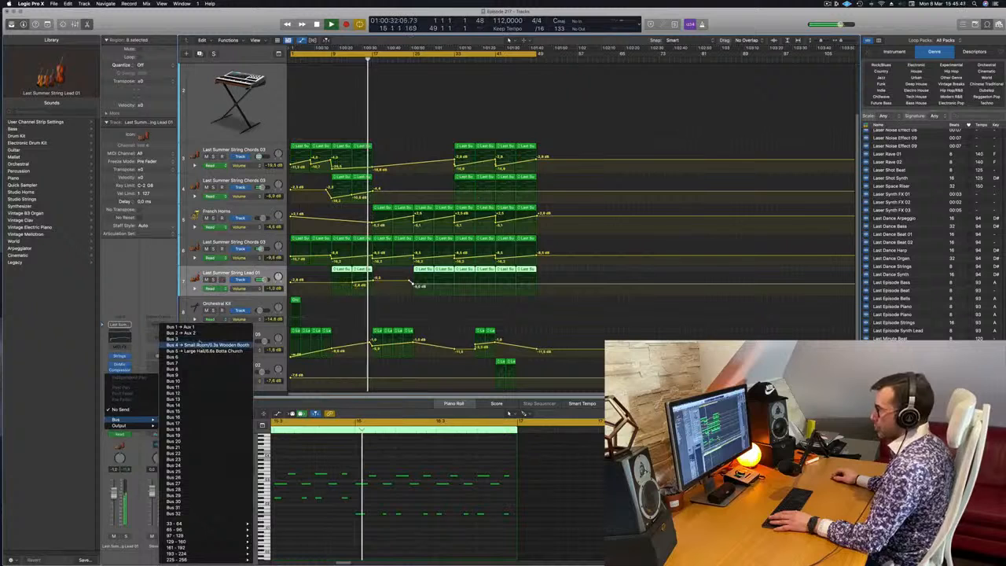
left_click(179, 327)
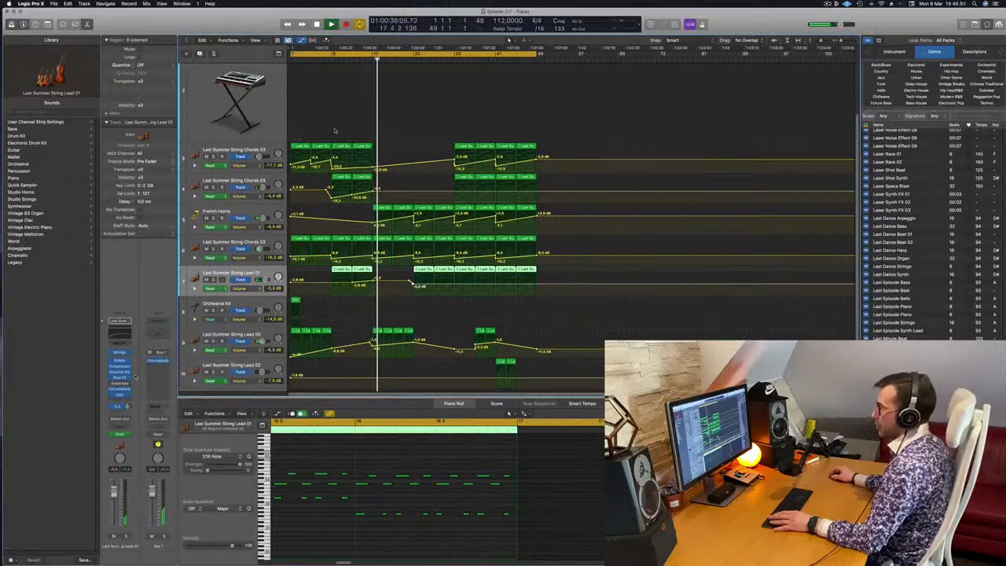
Reshape the French Horns volume automation with a lower start at bar 17 rising to bar 25, and add a Bus 1 send to the track.
left_click(353, 61)
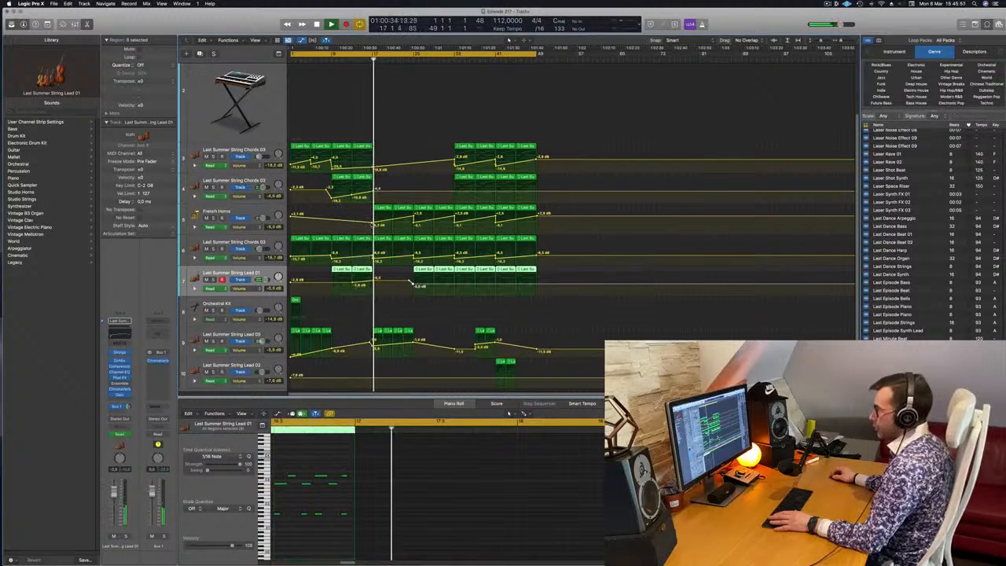
left_click_drag(375, 217, 413, 221)
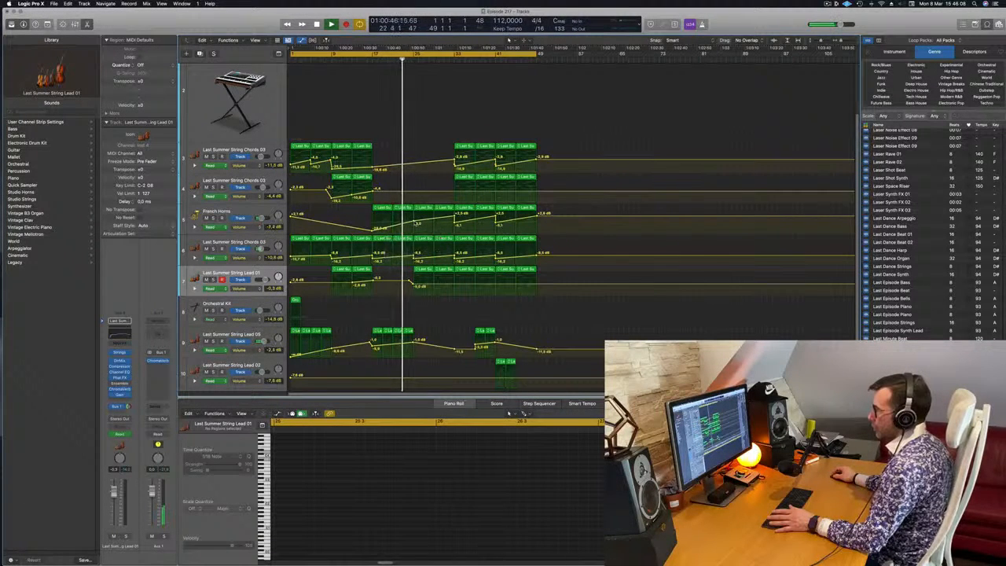
left_click(253, 211)
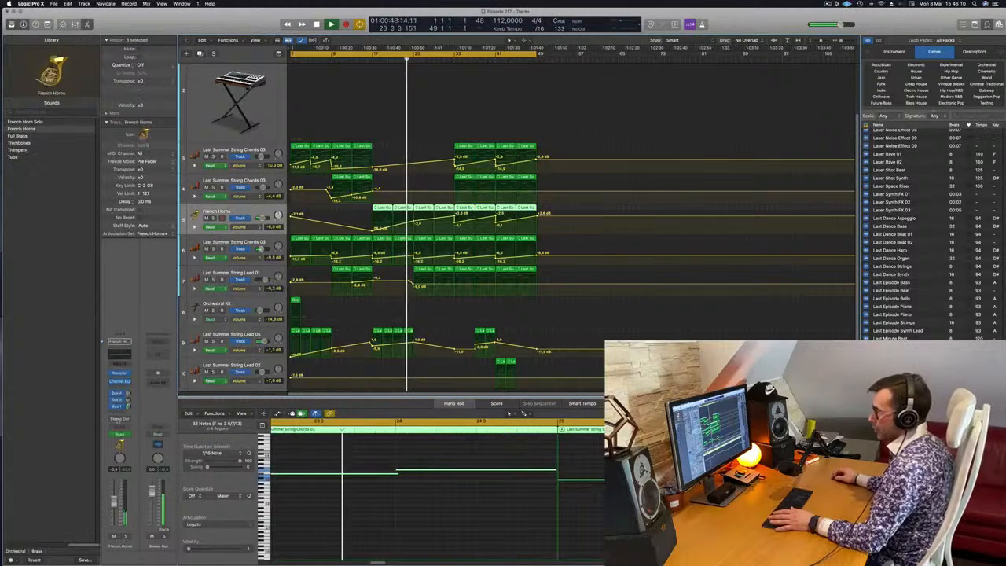
left_click_drag(414, 221, 413, 218)
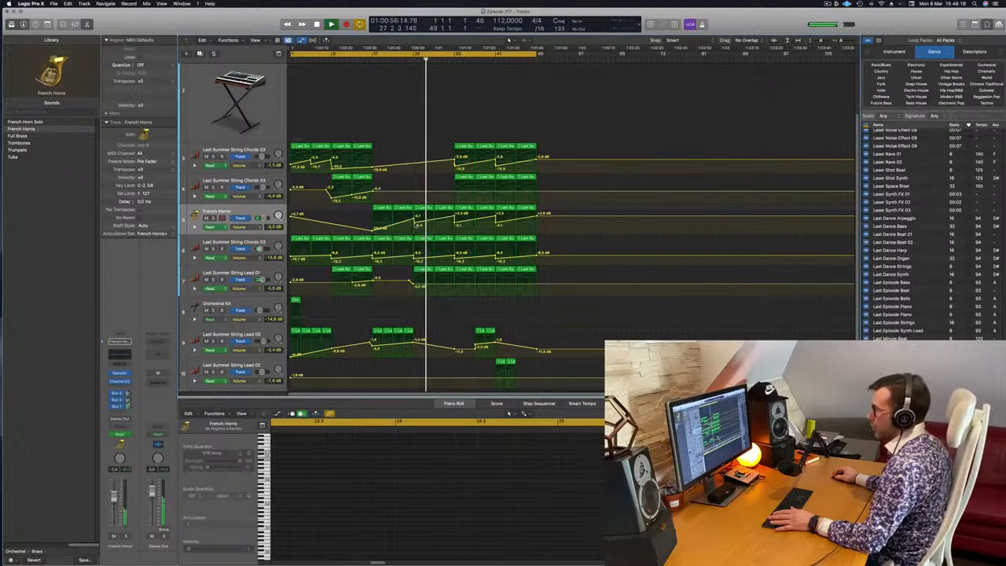
left_click(248, 213)
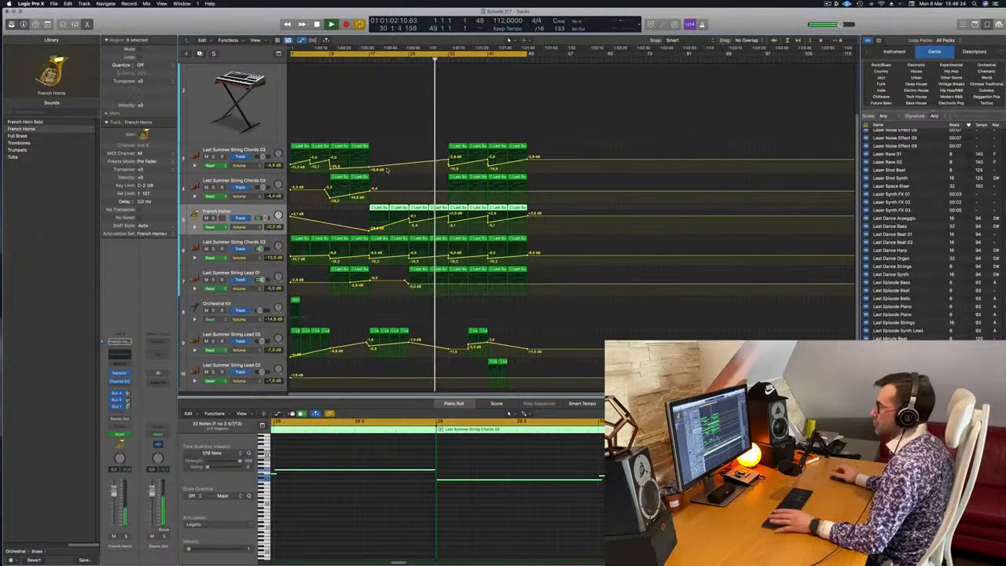
Lower the volume automation at bar 33 on the French Horns and all three String Chords 03 tracks.
scroll(413, 181, "up", 2)
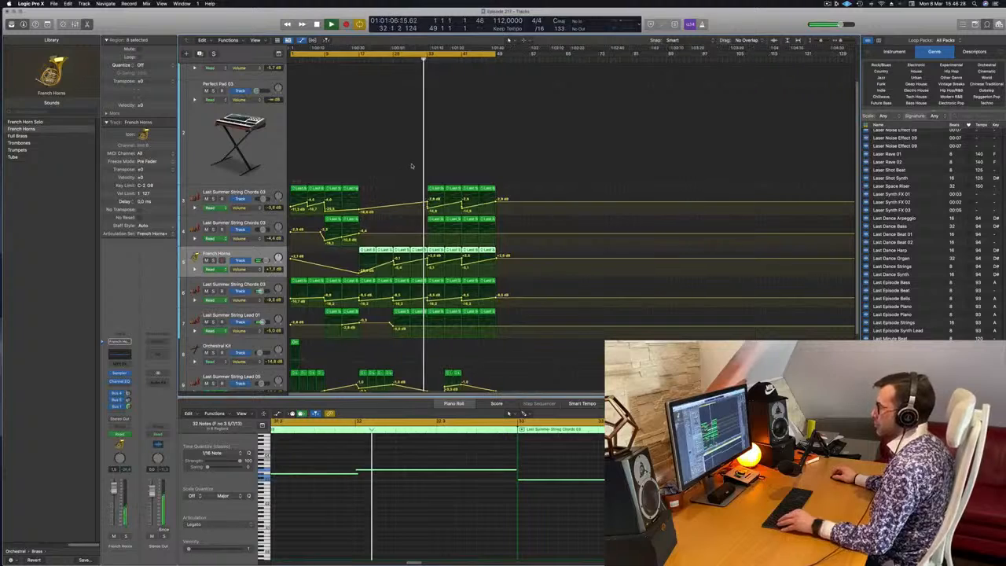
scroll(410, 165, "down", 2)
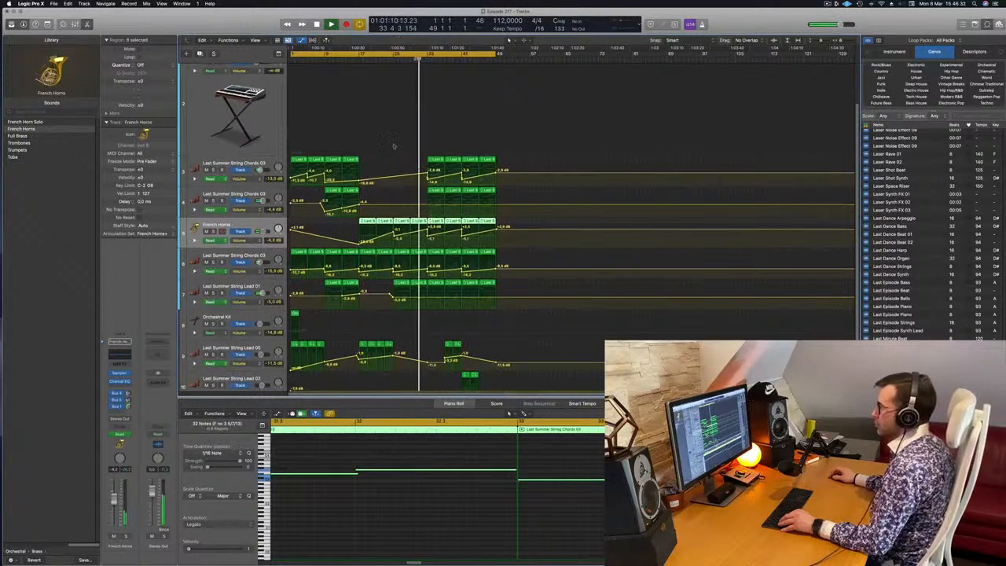
left_click(462, 206)
left_click(419, 205)
left_click_drag(427, 205, 427, 212)
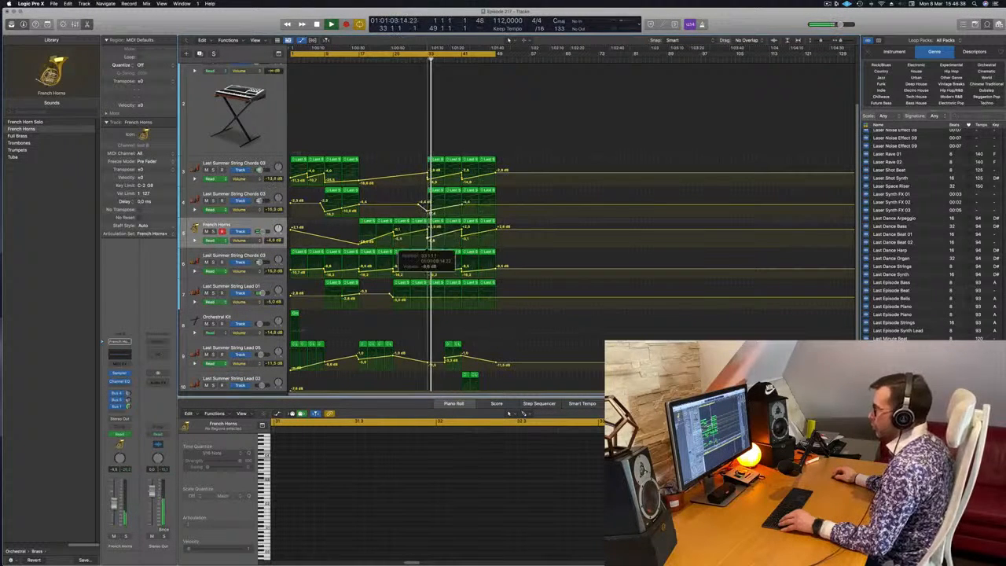
left_click_drag(427, 178, 427, 180)
left_click_drag(427, 272, 427, 274)
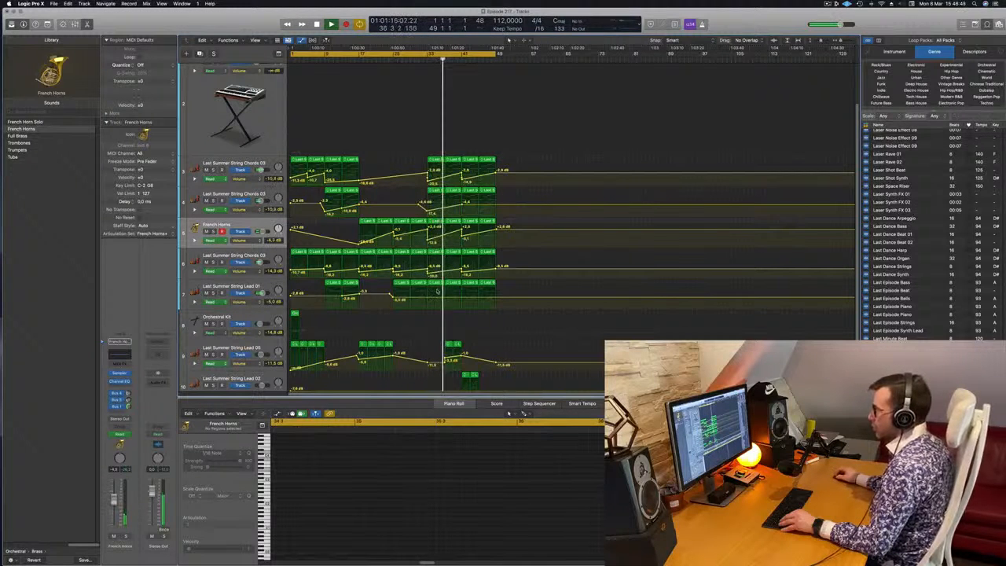
Make the String Lead 01 volume automation fall from bar 33 to bar 37 and rise again toward bar 41.
left_click(423, 59)
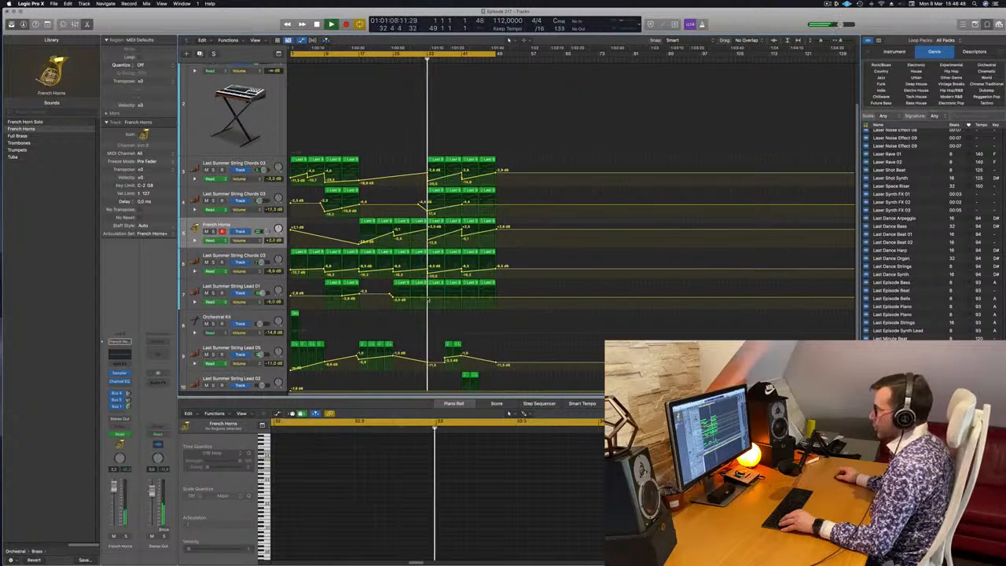
left_click_drag(443, 299, 444, 305)
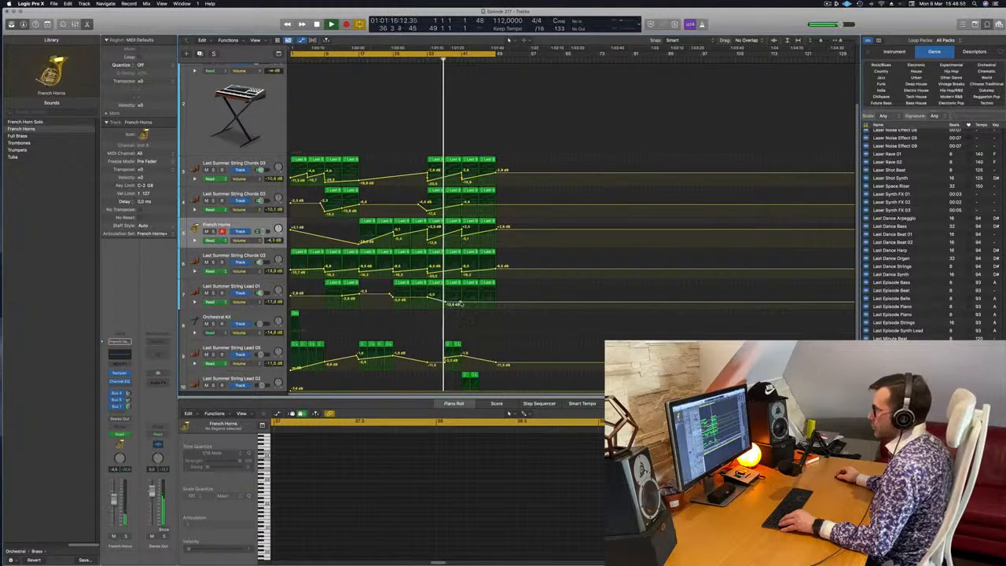
left_click_drag(458, 304, 462, 296)
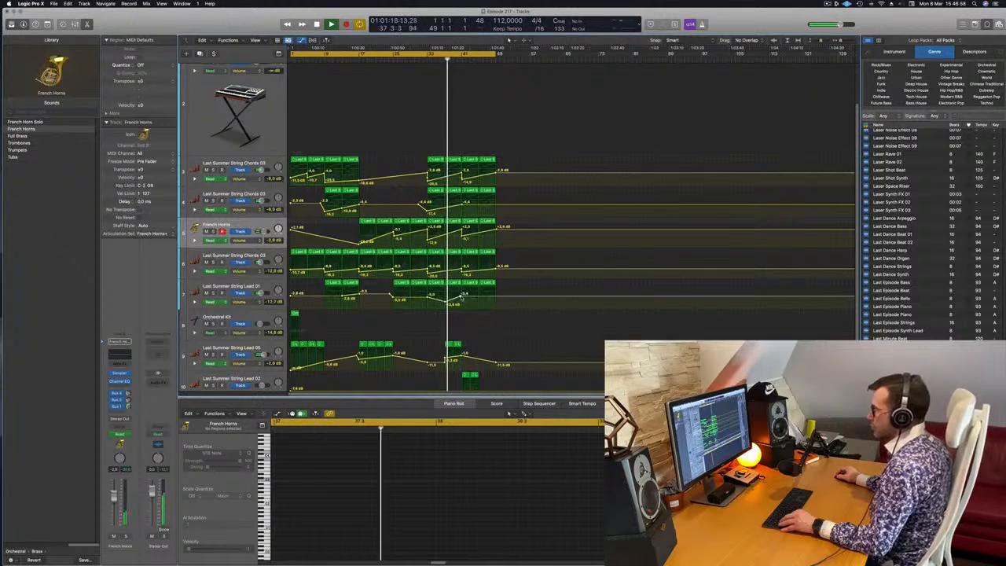
Delete the two String Lead 05 regions at bar 37 and drop the String Lead 01 volume automation at bar 41 to about -29.4 dB.
left_click_drag(474, 345, 431, 311)
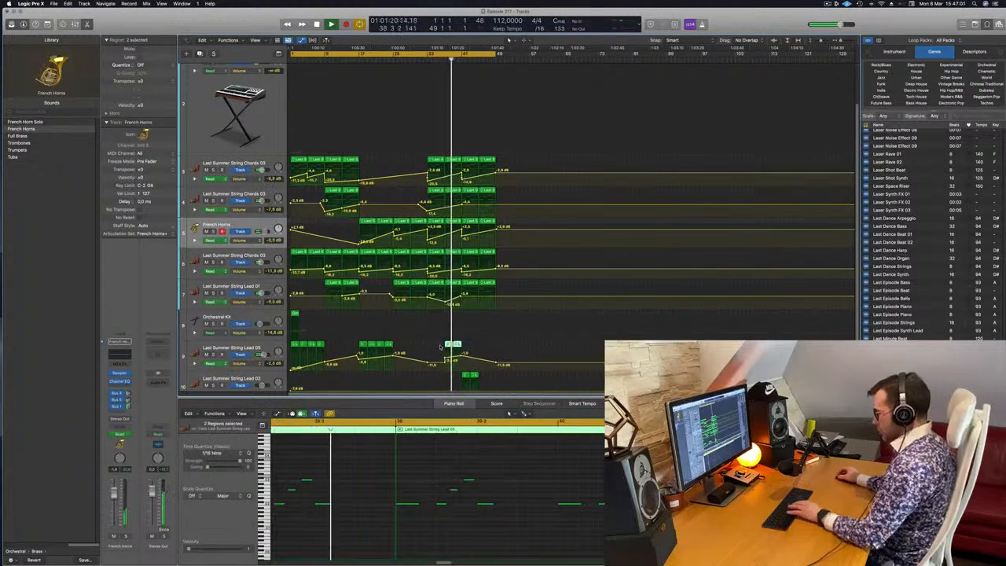
left_click(451, 126)
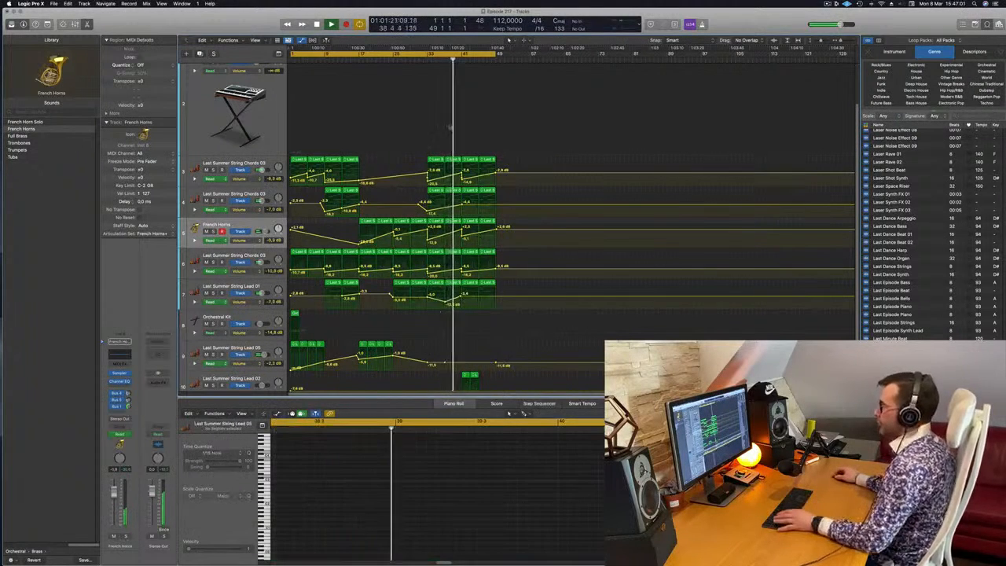
left_click(425, 61)
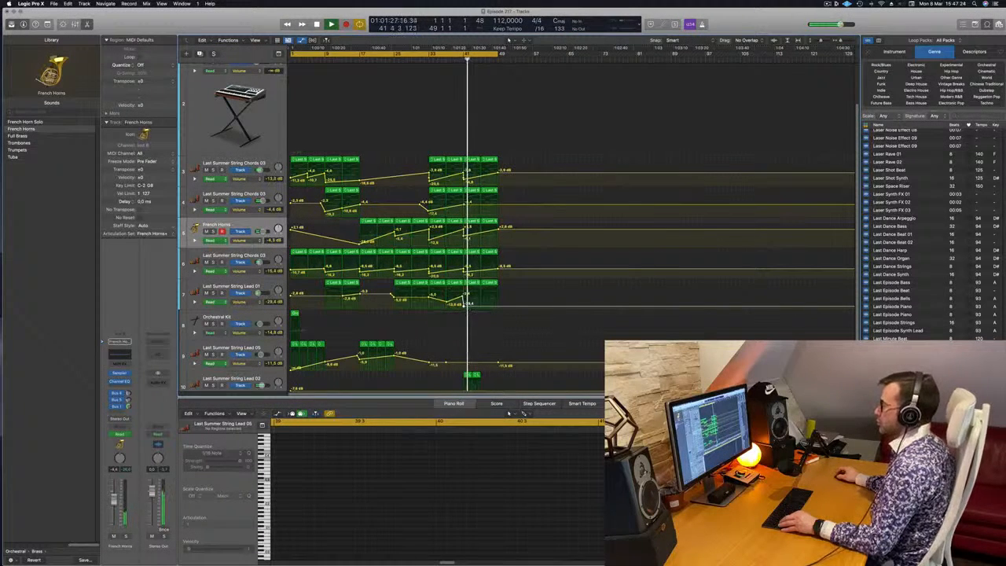
Copy the Orchestral Kit region from bar 1 to bar 45.
scroll(519, 228, "down", 2)
left_click_drag(294, 286, 482, 298)
scroll(445, 310, "up", 5)
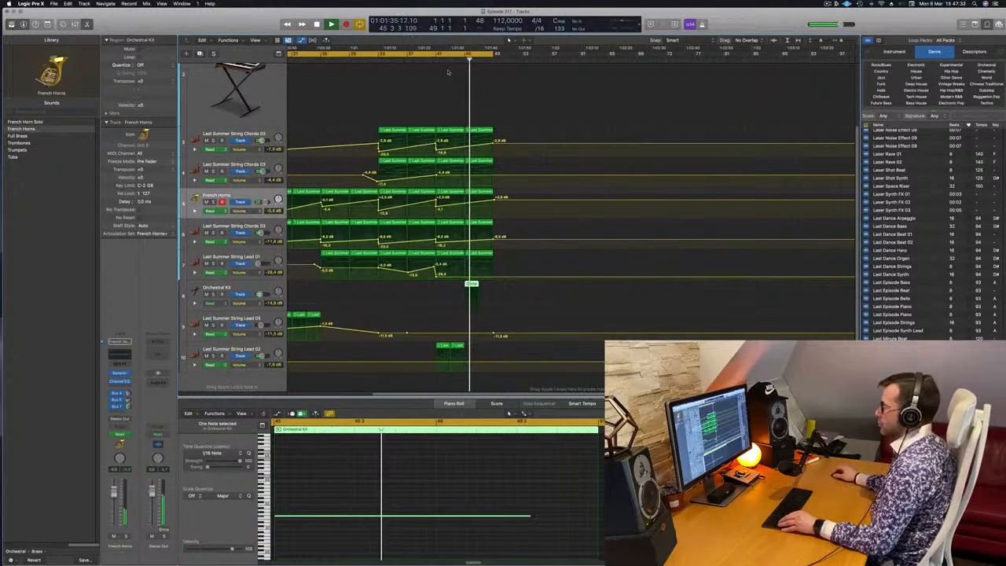
Add a volume automation point at bar 45 on the upper String Chords 03 track and delete the bar 45 regions of the upper two String Chords 03 tracks.
scroll(606, 143, "down", 5)
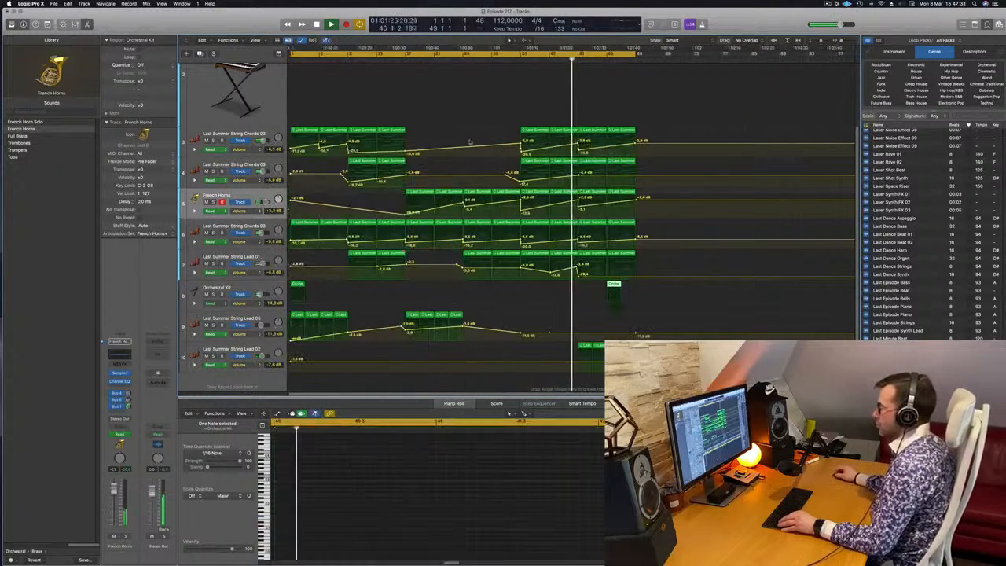
left_click(606, 146)
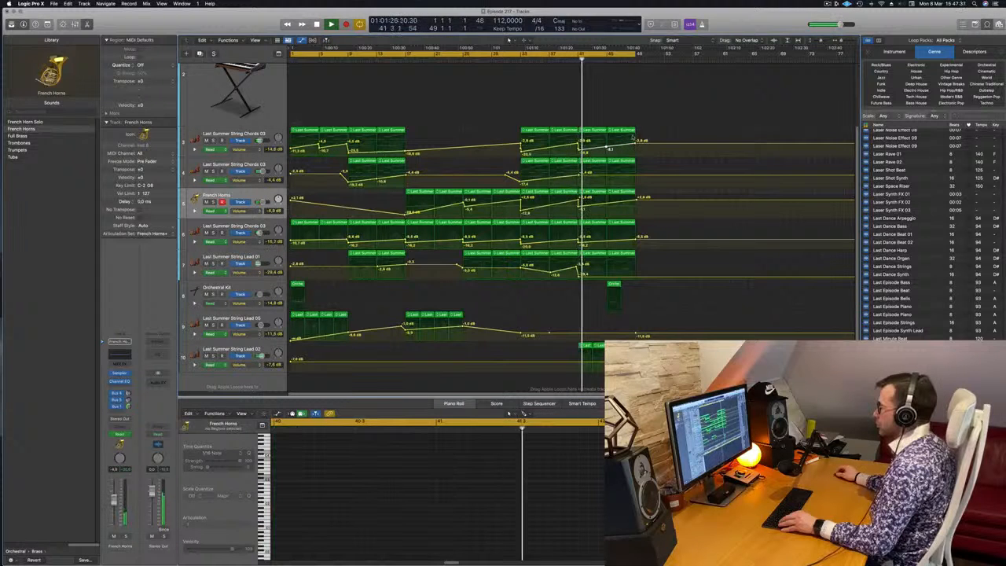
left_click(629, 130)
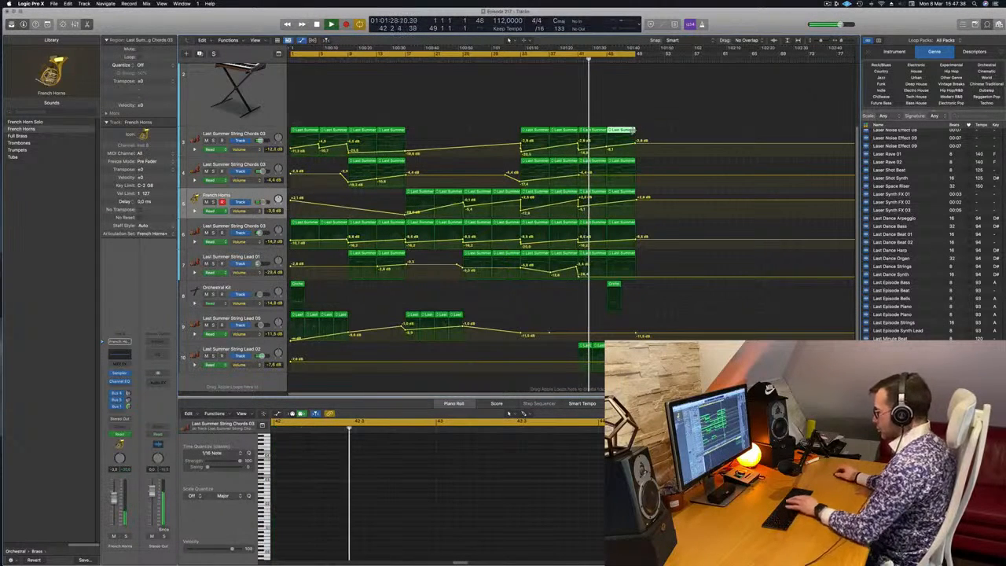
left_click(631, 161, "shift")
key("Delete")
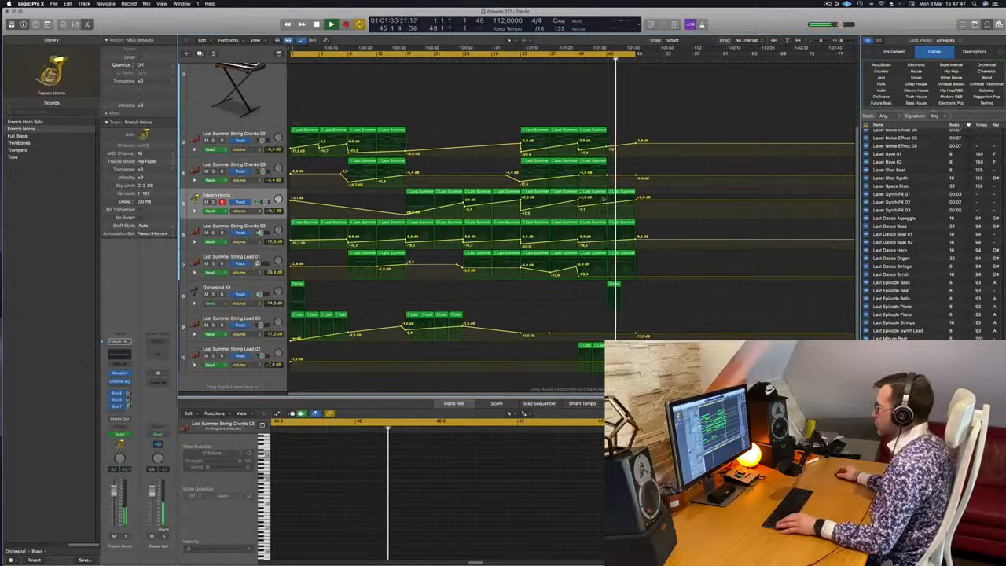
Copy the bar 45 regions of French Horns, the String Chords 03 track below it and String Lead 01 to bar 49.
left_click(631, 192)
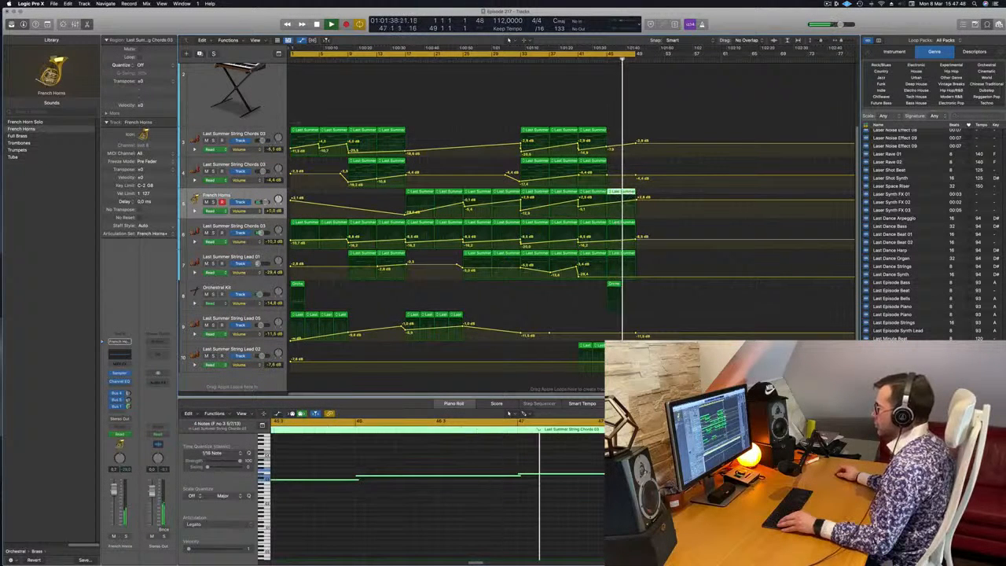
left_click(598, 61)
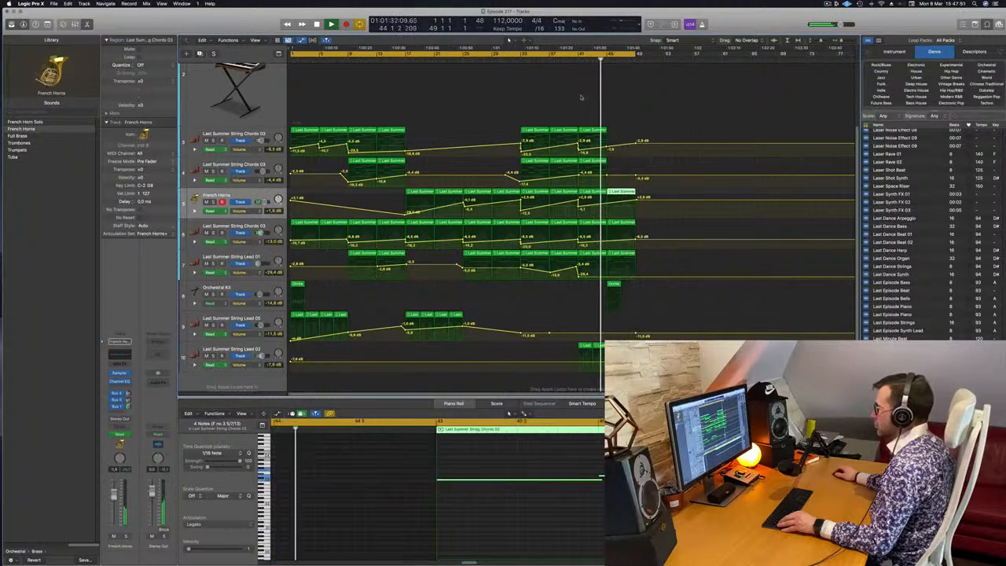
left_click_drag(643, 197, 610, 274)
left_click_drag(621, 192, 646, 194)
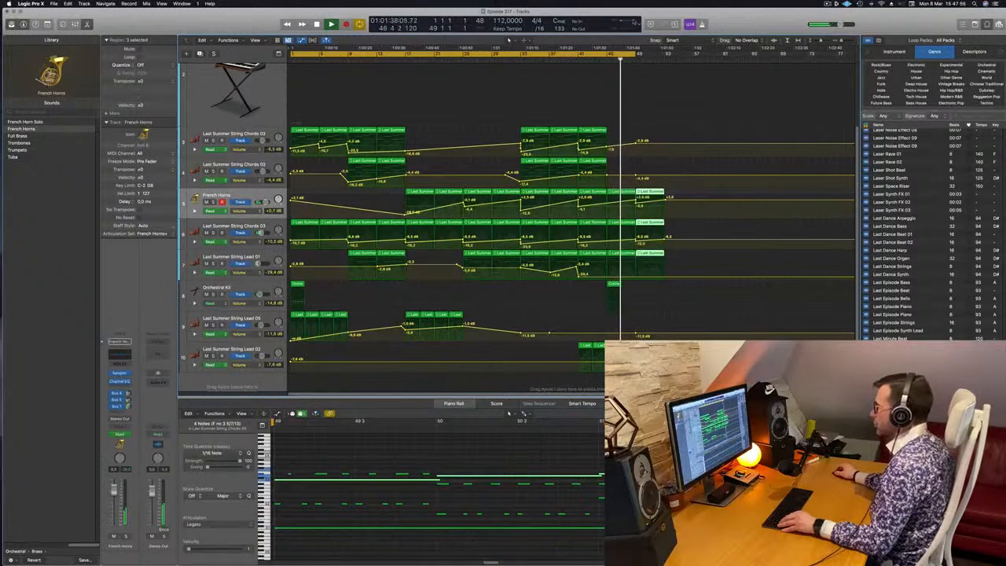
Extend the cycle range to bar 53 and shape the String Lead 01 volume automation, about -17.1 dB at bar 49 and slightly louder at bar 53.
left_click_drag(637, 54, 665, 53)
left_click(594, 59)
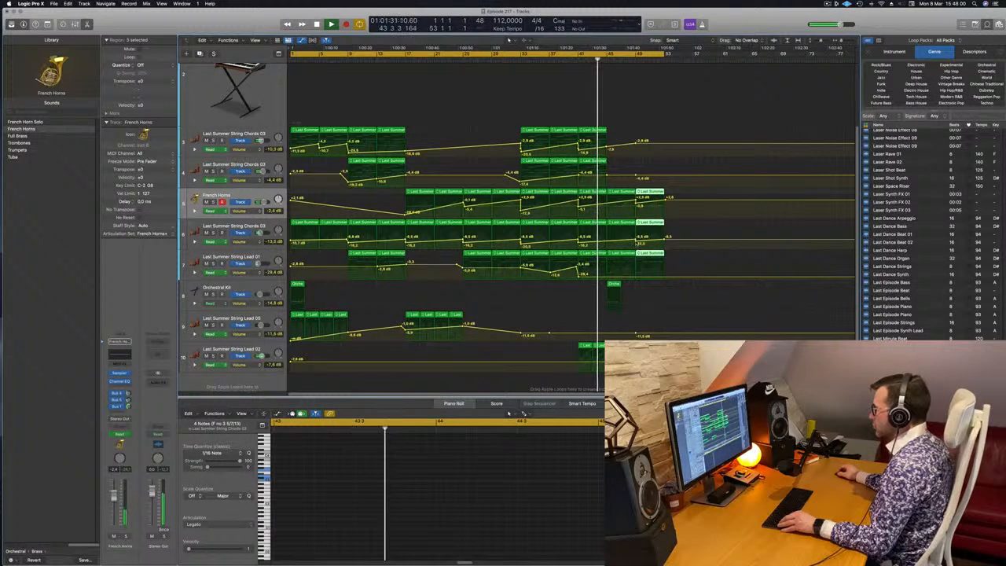
left_click(637, 243)
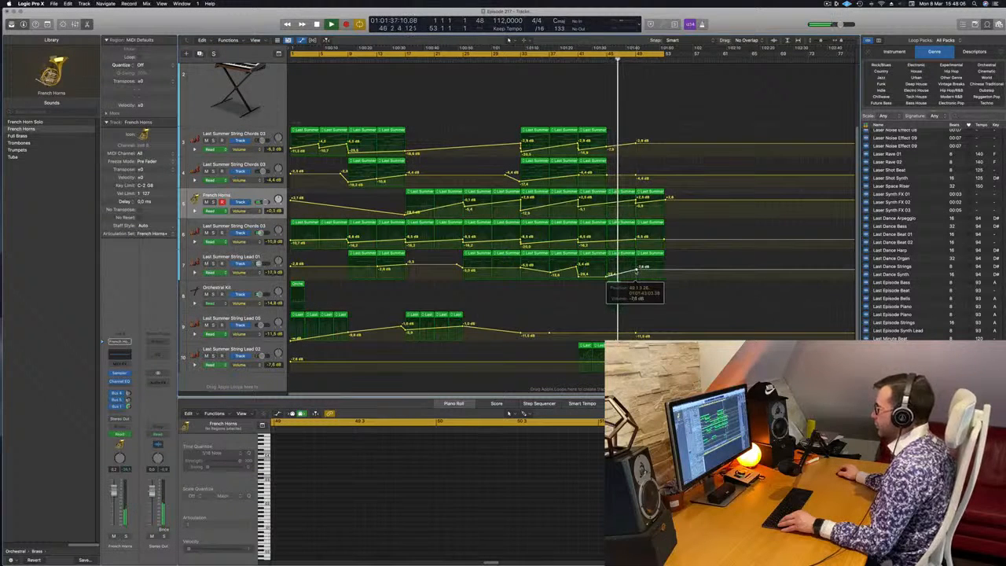
left_click_drag(636, 271, 638, 275)
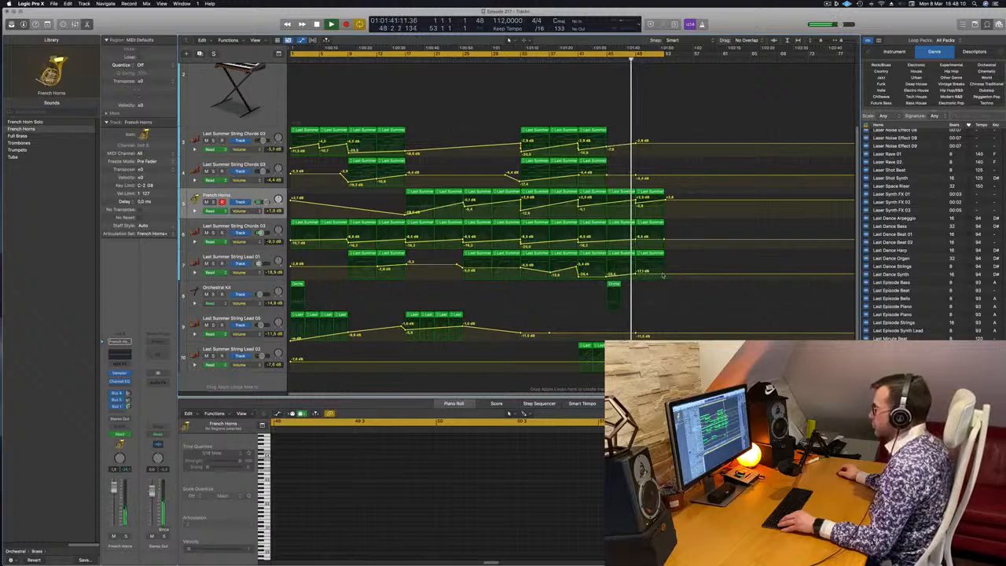
left_click_drag(663, 274, 663, 273)
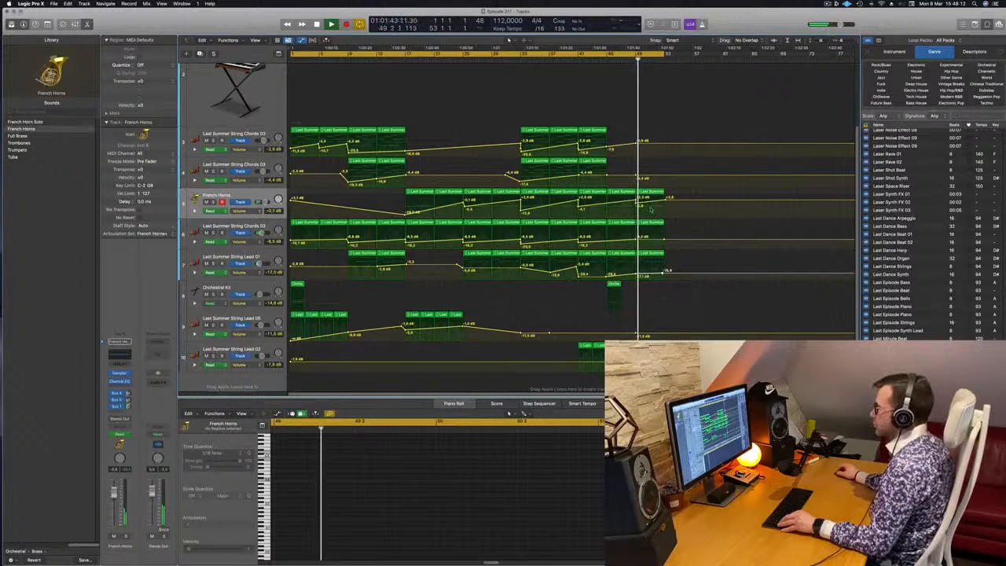
Copy the bar 49 regions of French Horns, the String Chords 03 track below it and String Lead 01 to bar 53, and extend the cycle to bar 57.
left_click(636, 238)
left_click_drag(674, 199, 654, 270)
left_click_drag(655, 199, 682, 199)
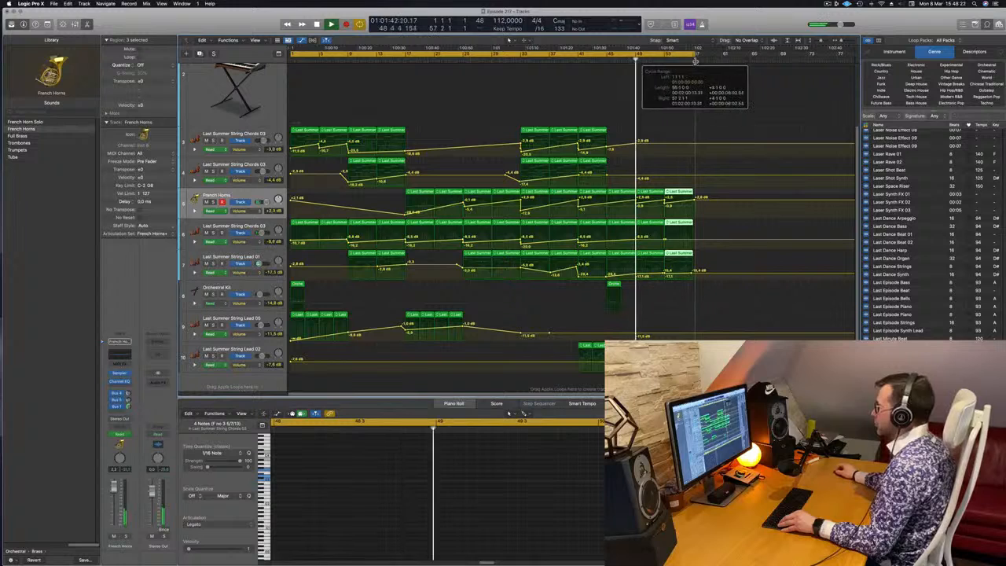
left_click(696, 61)
Add a Bus 1 send to the Orchestral Kit channel, set its level, and check the bar 1 hit from the start.
key("space")
key("space")
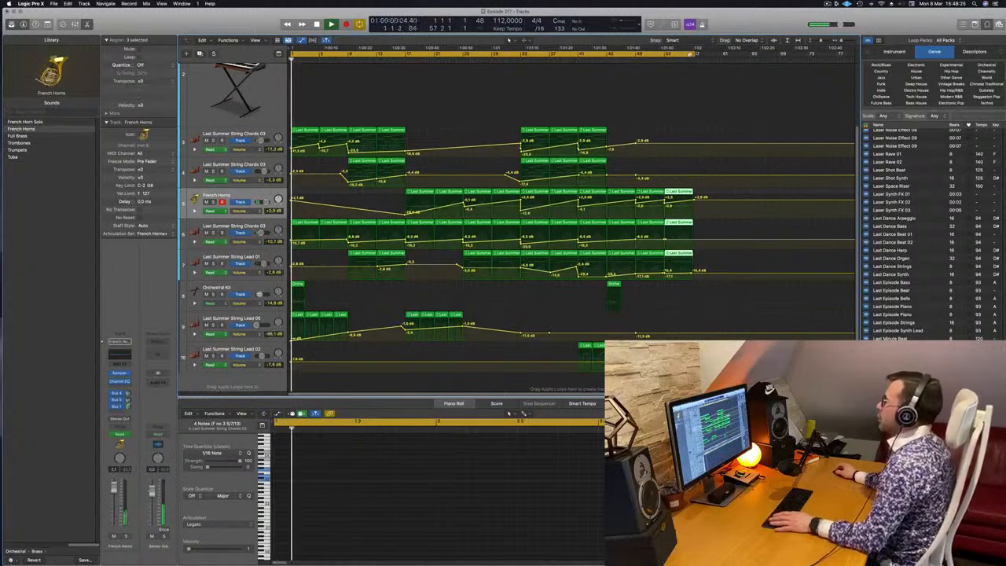
left_click(257, 285)
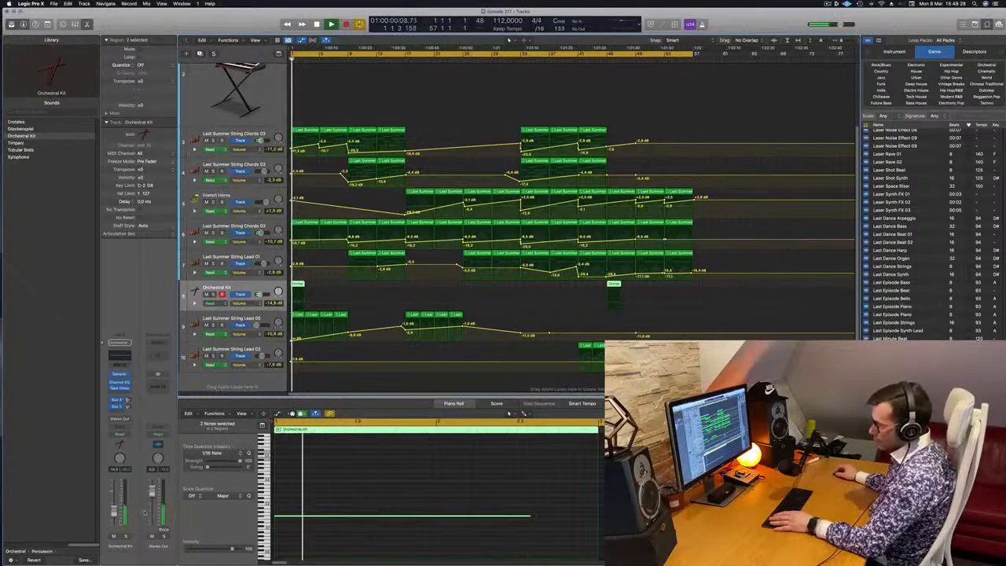
left_click(114, 412)
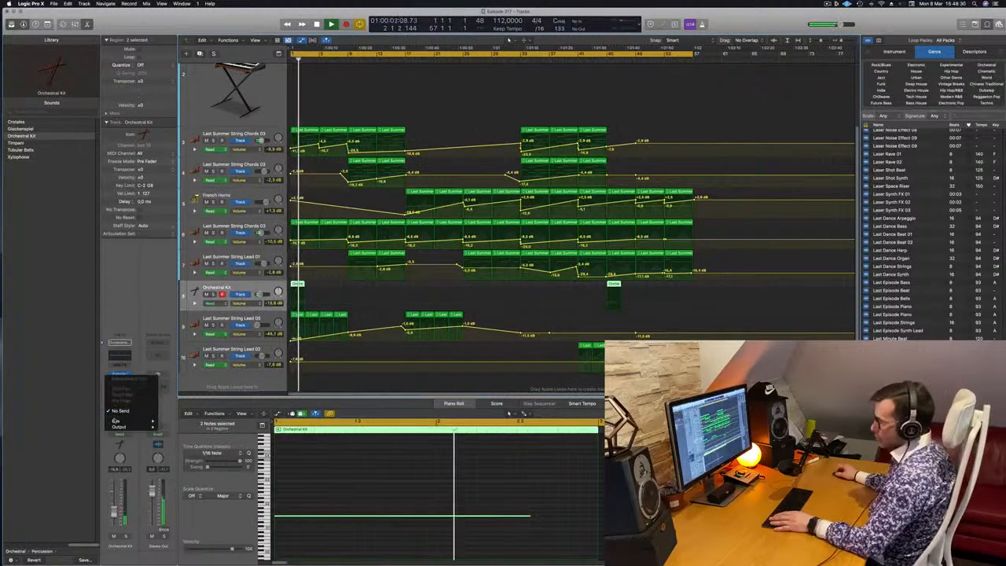
mouse_move(118, 422)
left_click(181, 327)
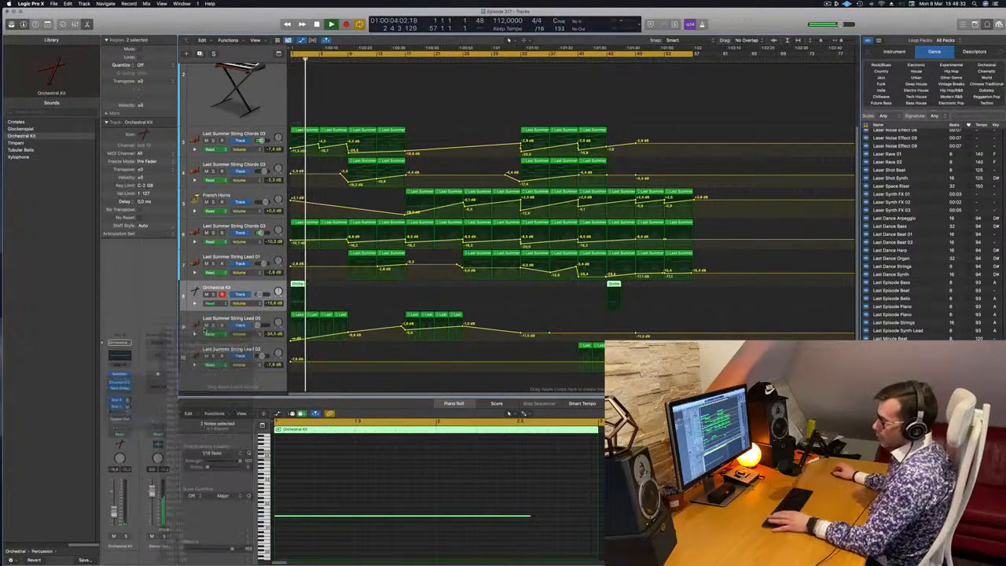
key("space")
key("space")
key("space")
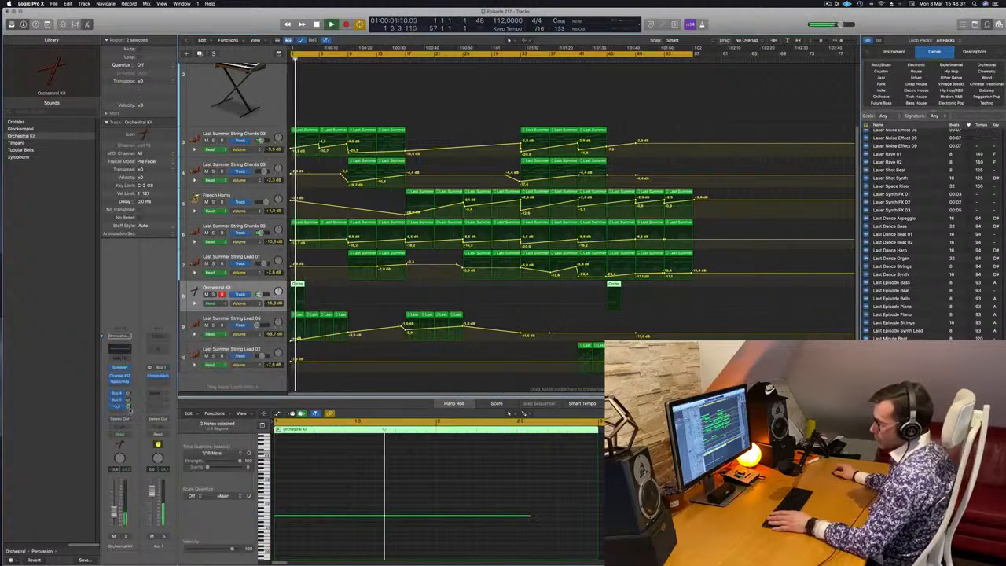
key("space")
Set the ChromaVerb reverb on Aux 1 to a 3.90 s decay and 90% density.
left_click(158, 376)
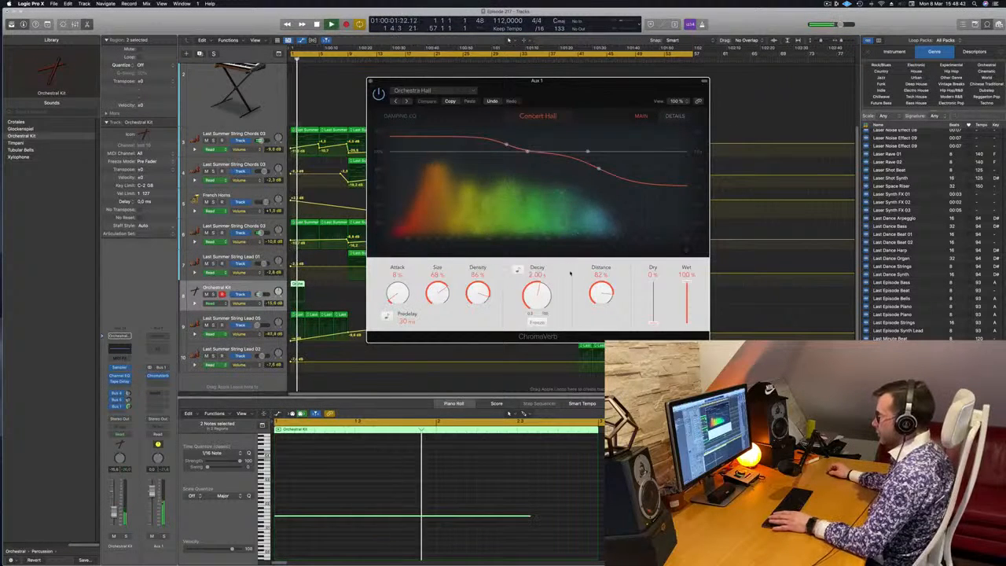
left_click_drag(541, 295, 542, 286)
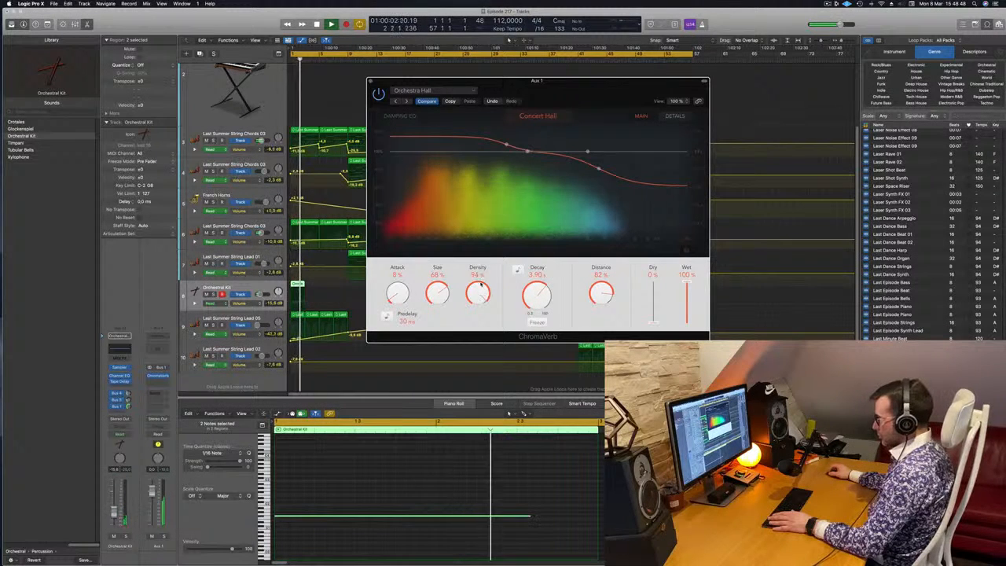
left_click_drag(481, 288, 480, 292)
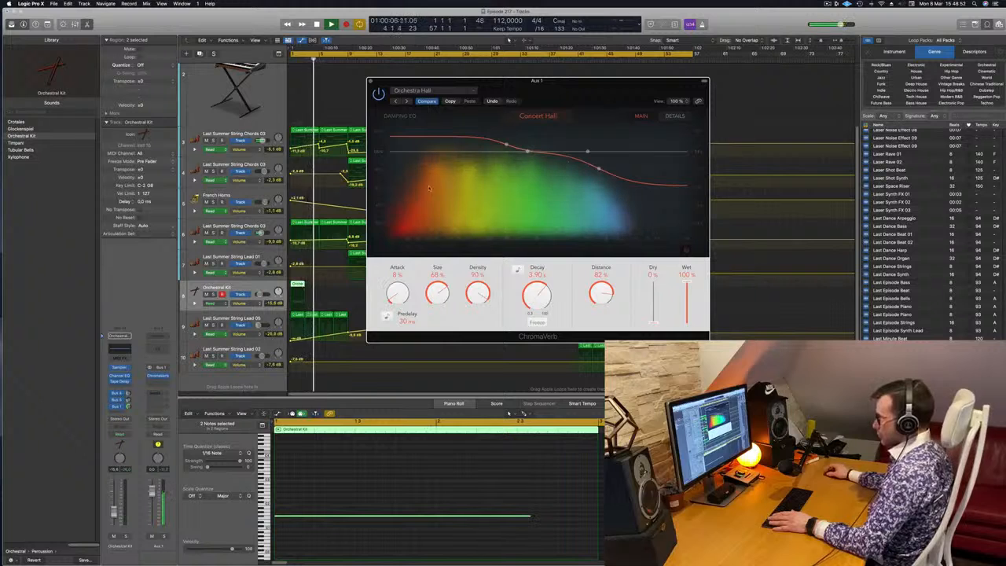
left_click(371, 81)
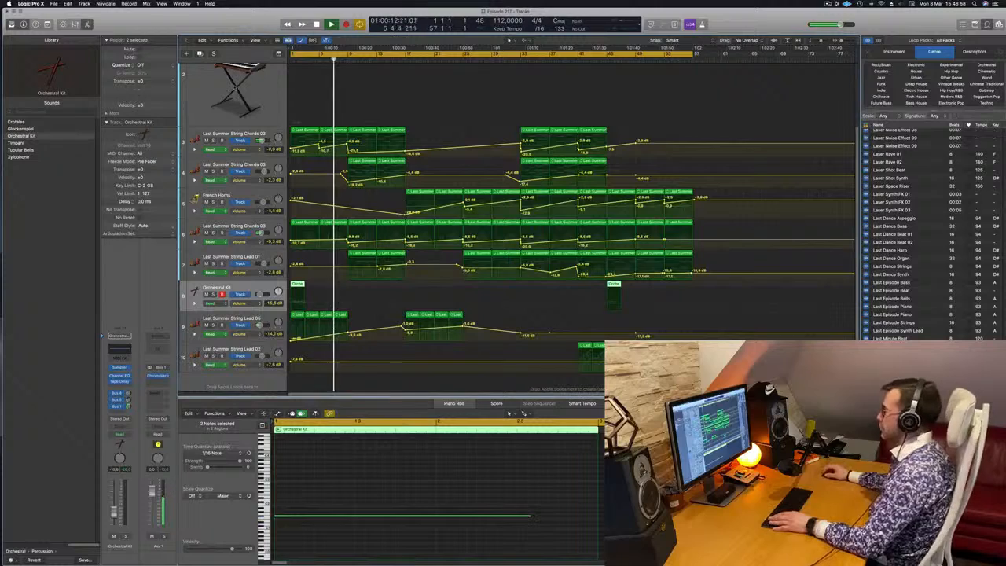
Look further down the Apple Loops list and hide the loop browser.
scroll(942, 331, "down", 15)
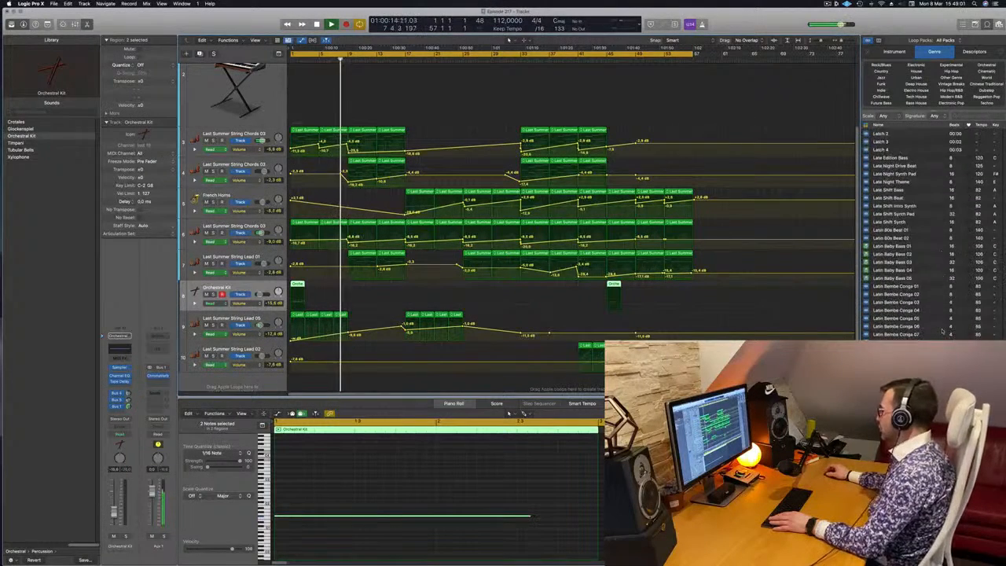
scroll(944, 331, "down", 15)
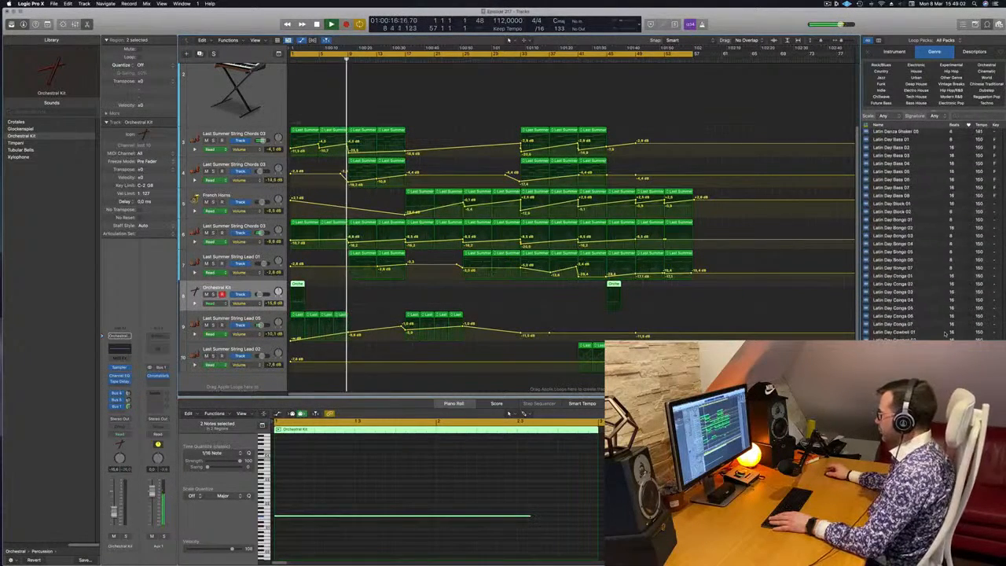
scroll(947, 334, "down", 15)
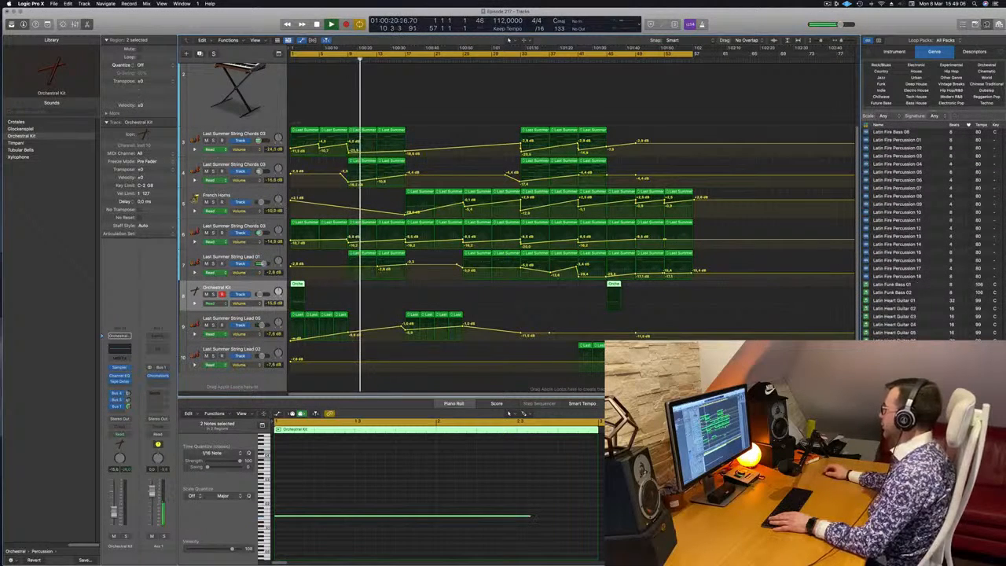
left_click(984, 23)
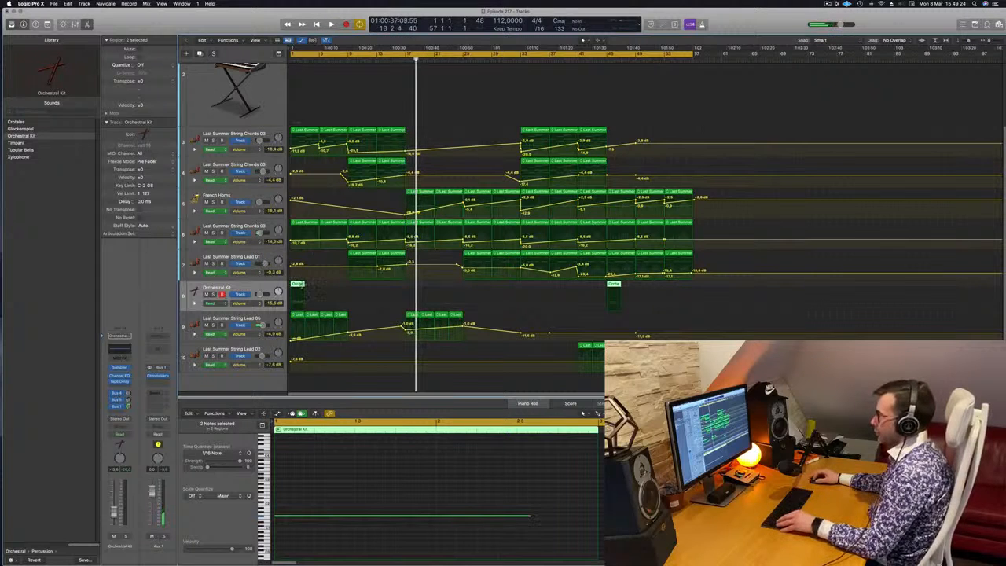
Copy the two Orchestral Kit regions to bars 17 and 61 and move the bar 17 note to a lower pitch.
left_click_drag(301, 287, 413, 289)
left_click_drag(559, 505, 564, 544)
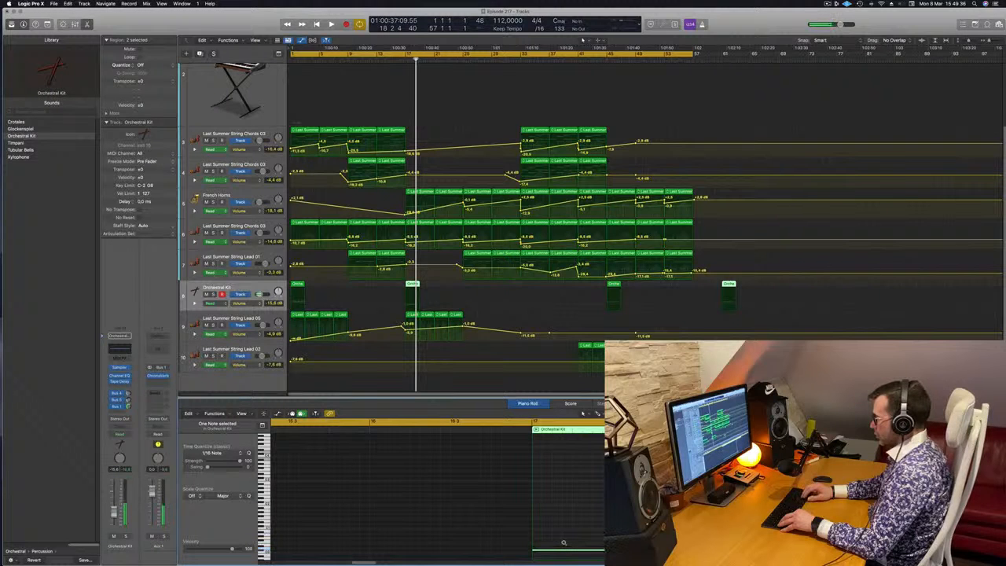
Duplicate the Orchestral Kit track and move the bar 17 region onto the new track.
key("space")
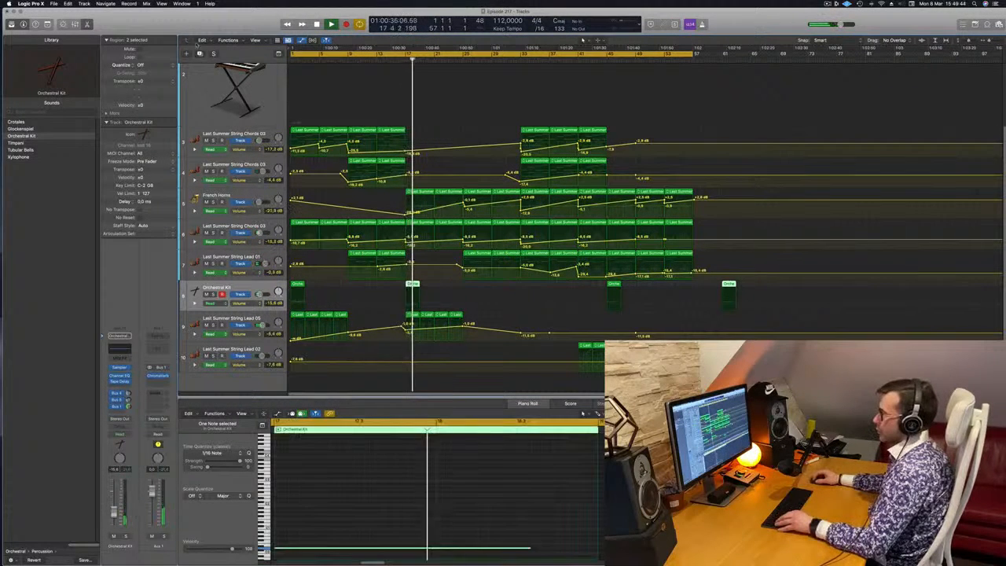
key("super+d")
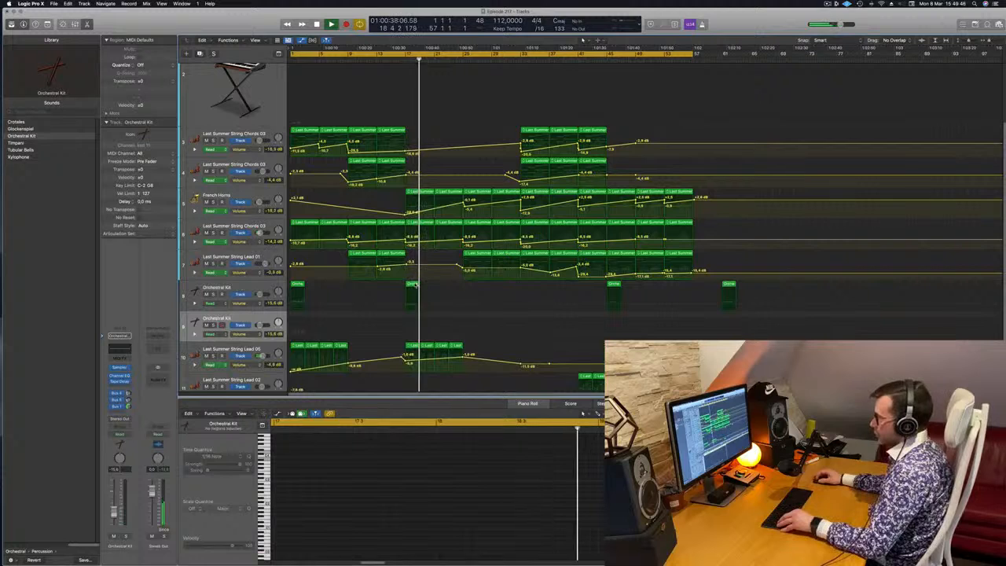
left_click_drag(415, 287, 414, 319)
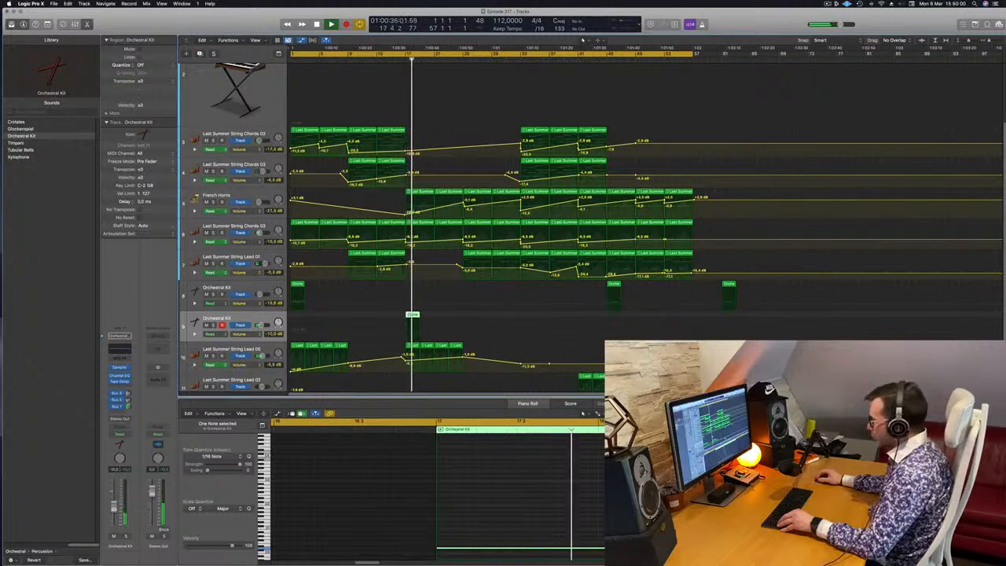
Shorten the note in the bar 17 Orchestral Kit region to a brief hit and audition the passage around it.
left_click_drag(691, 548, 449, 546)
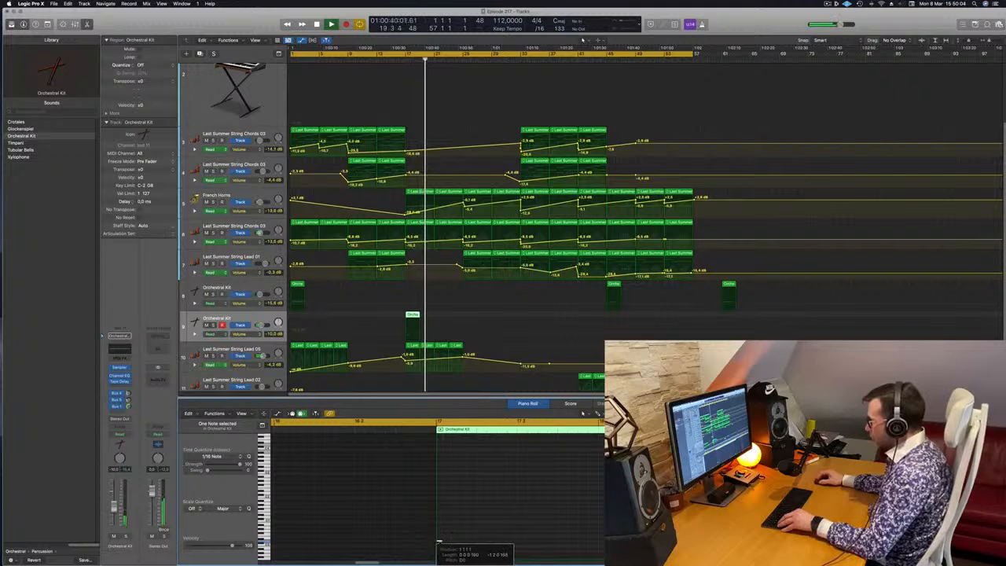
scroll(452, 543, "up", 3)
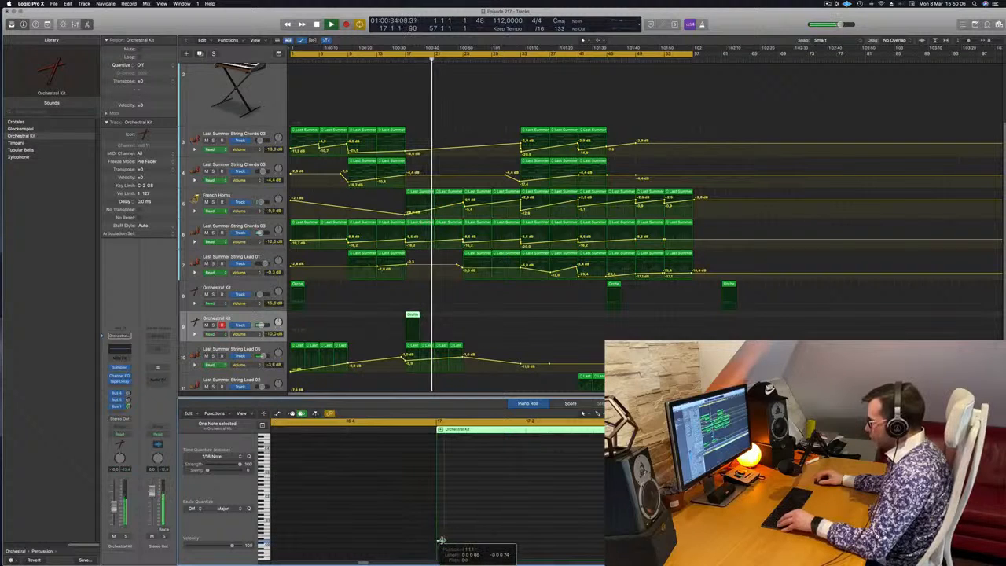
left_click_drag(445, 540, 463, 546)
left_click(400, 59)
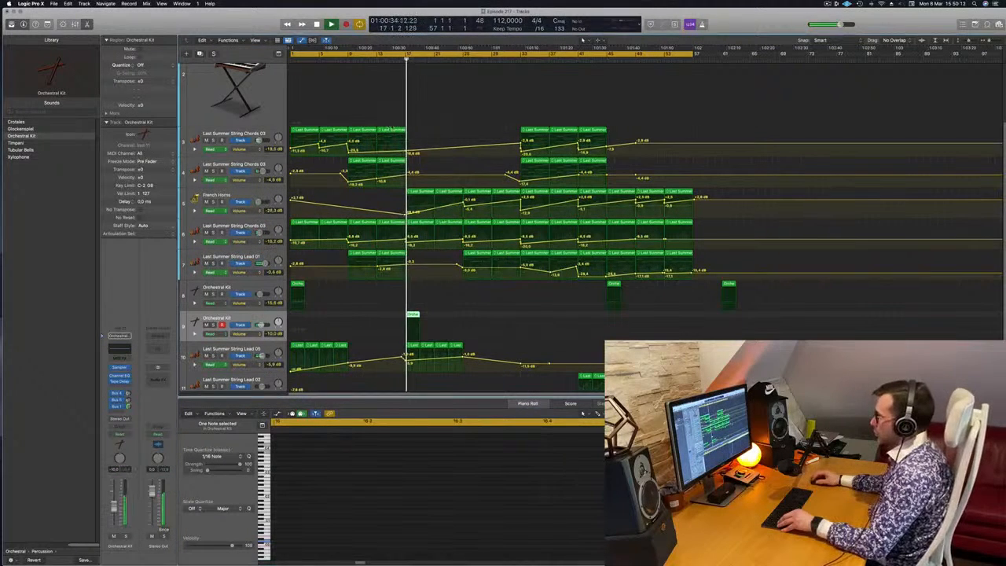
left_click(463, 503)
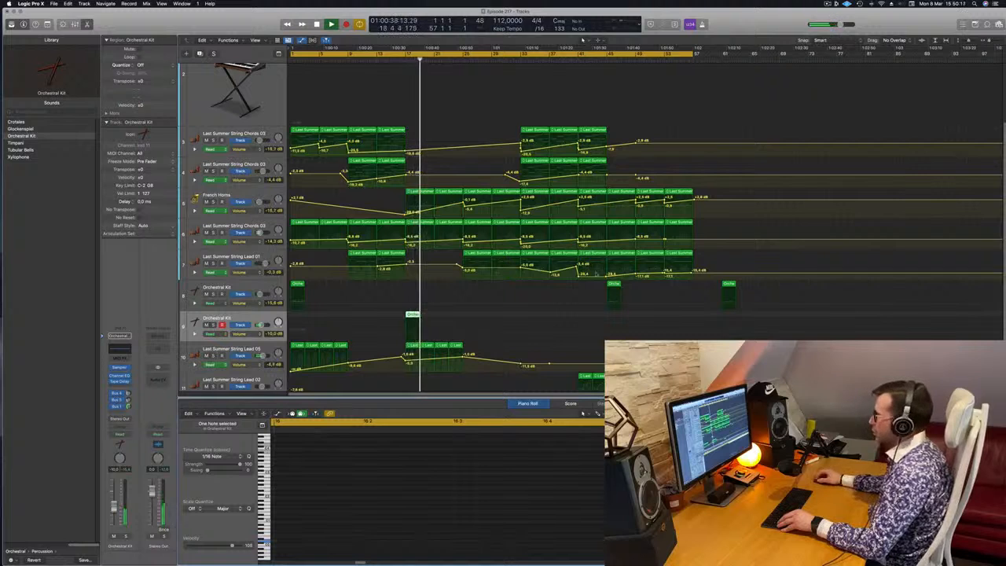
left_click(403, 61)
key("Tab")
key("alt+Down")
key("alt+Down")
key("Return")
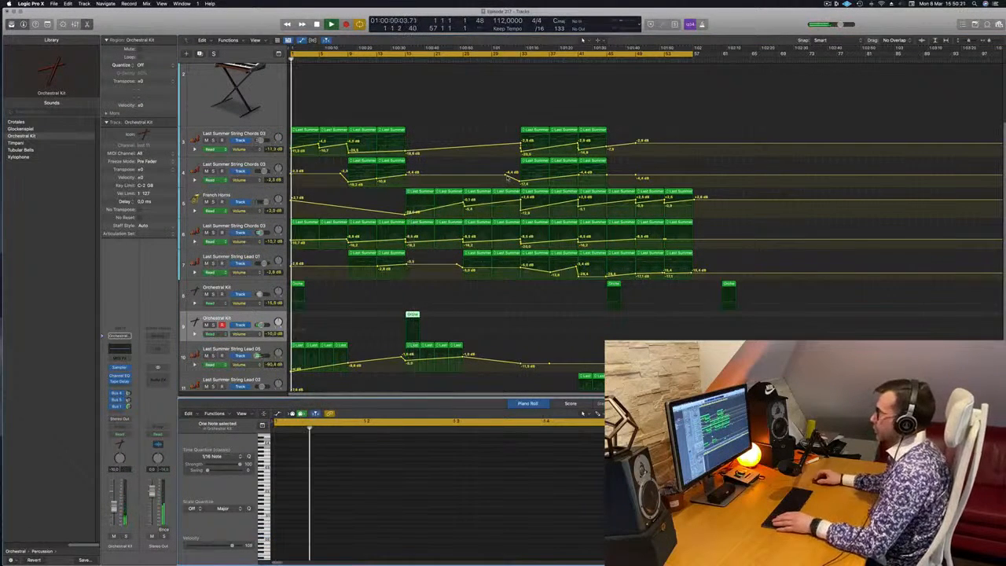
Fine-tune the String Lead 05 volume automation around bars 17 to 25 and raise the String Lead 01 point at bar 33 slightly.
key("super+Left")
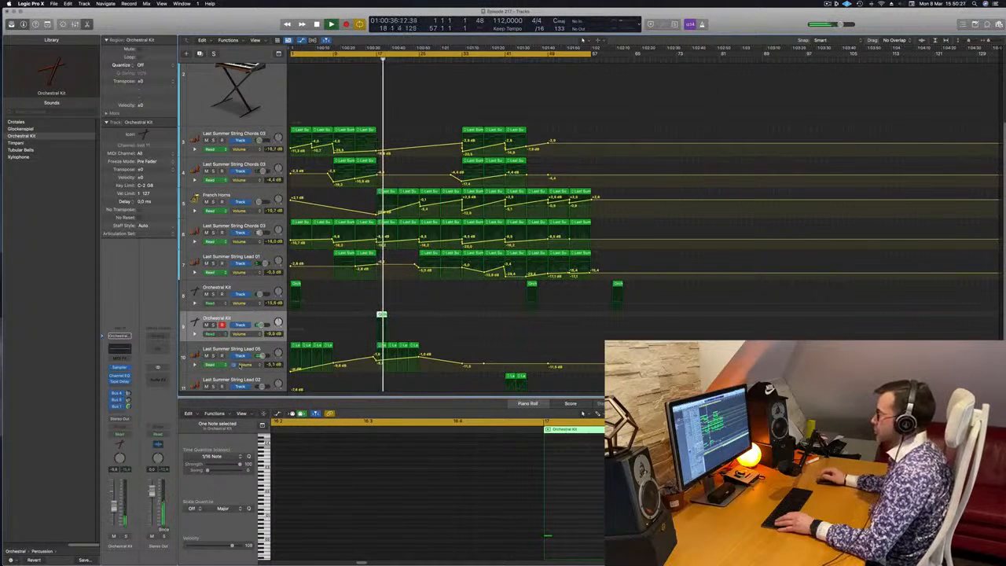
key("super+Right")
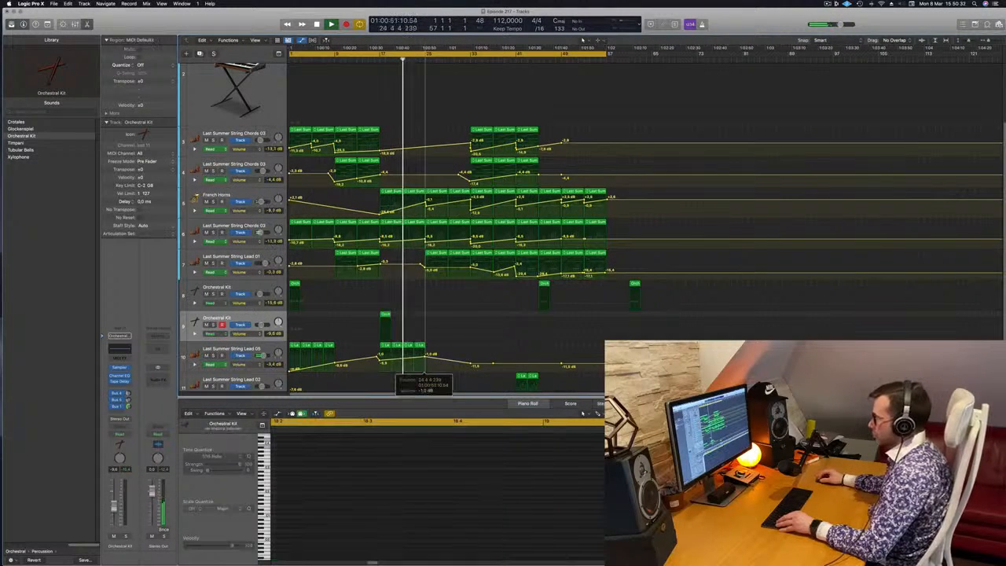
key("super+Right")
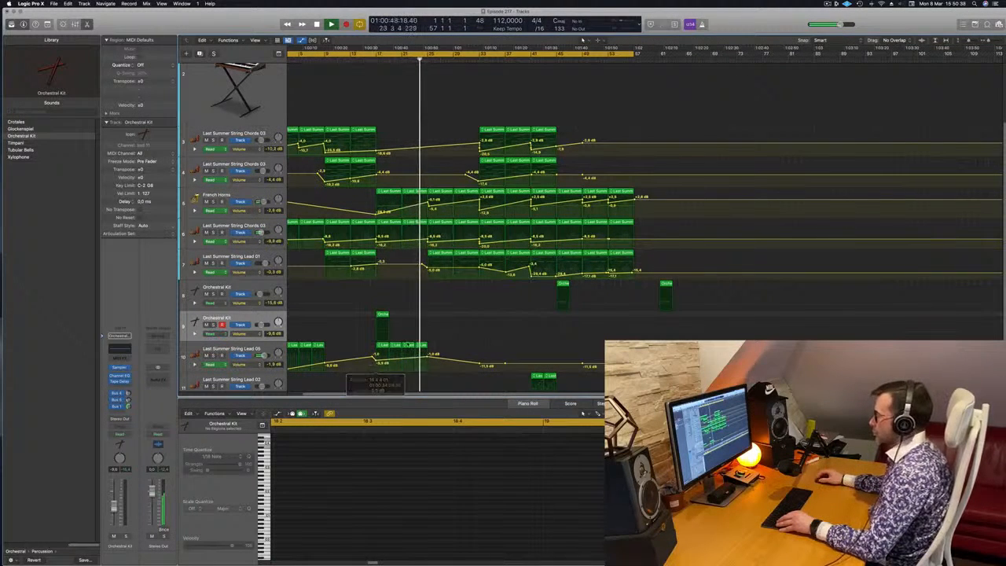
scroll(464, 330, "up", 3)
scroll(465, 330, "down", 3)
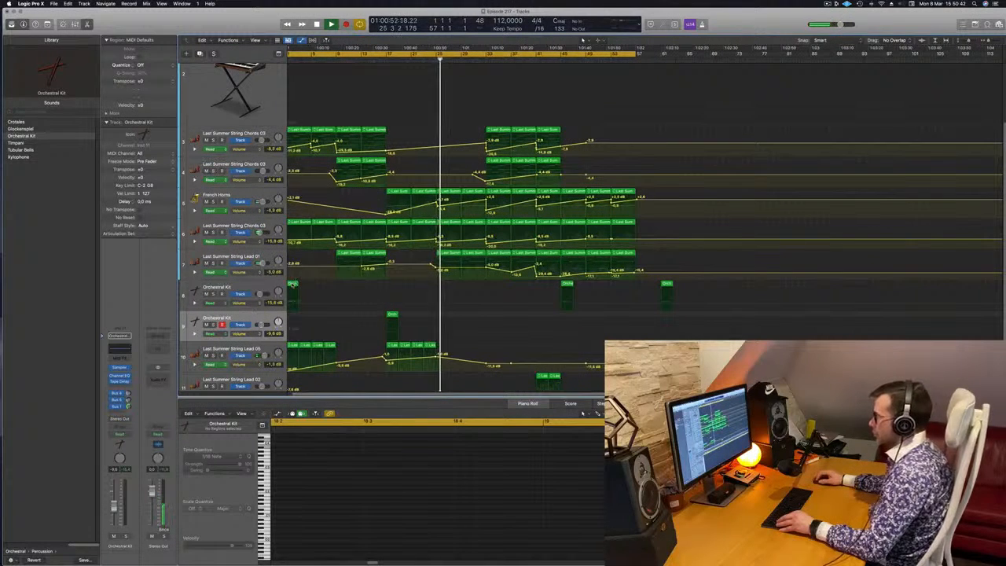
scroll(400, 270, "down", 2)
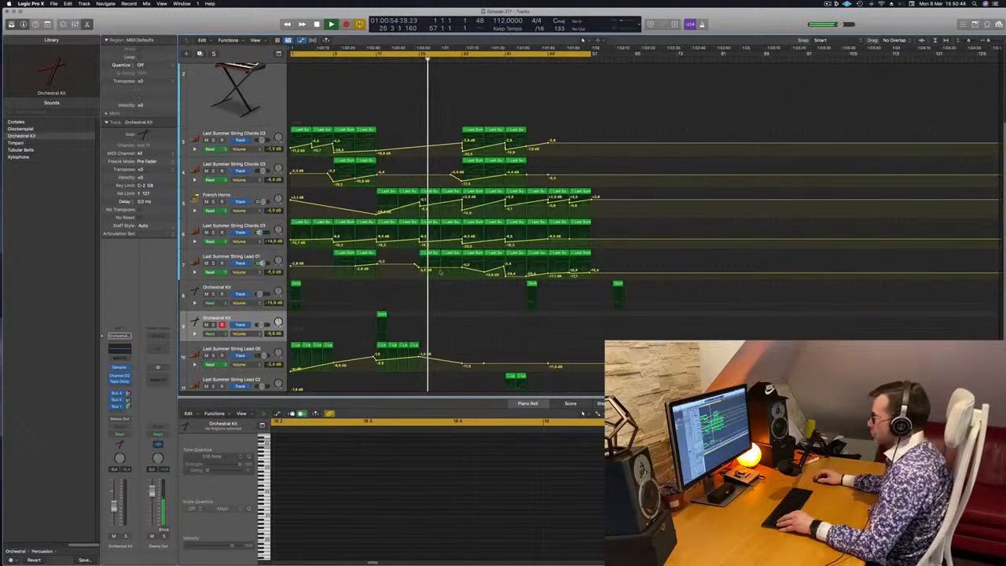
left_click_drag(462, 268, 463, 266)
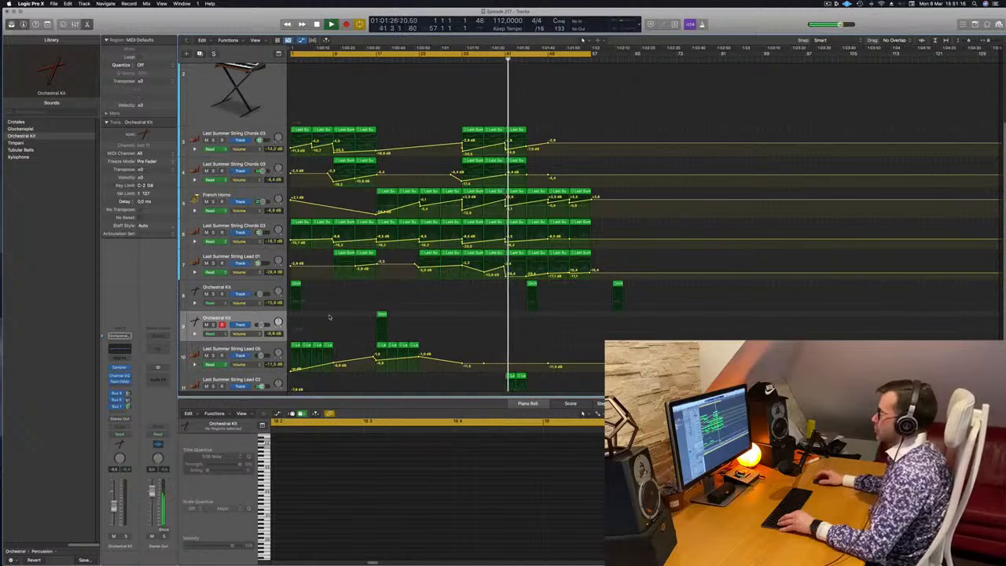
Listen through the arrangement past bar 45 and stop playback.
key("super+Right")
key("super+Right")
key("super+Right")
key("super+Left")
key("super+Left")
key("super+Left")
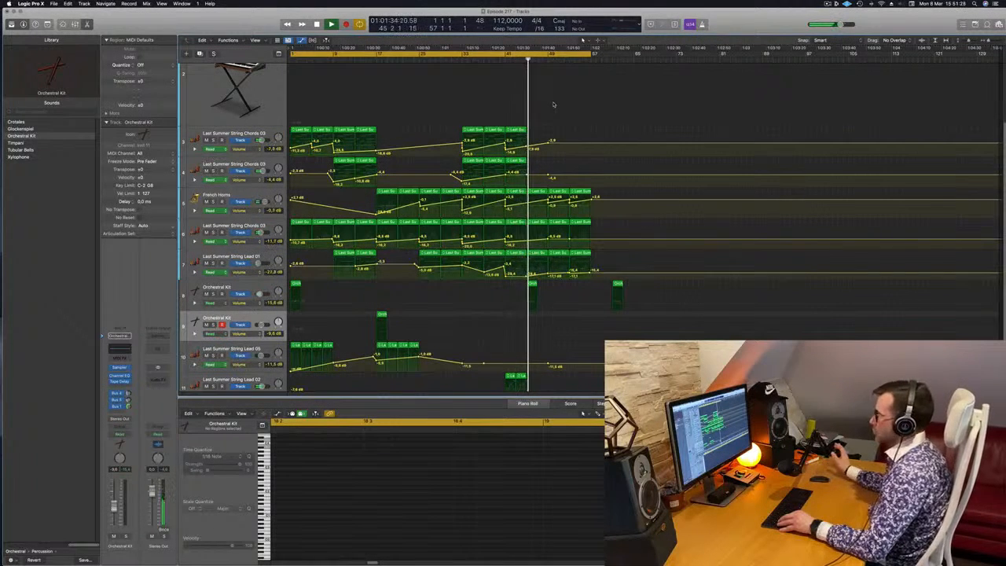
key("space")
scroll(472, 99, "up", 3)
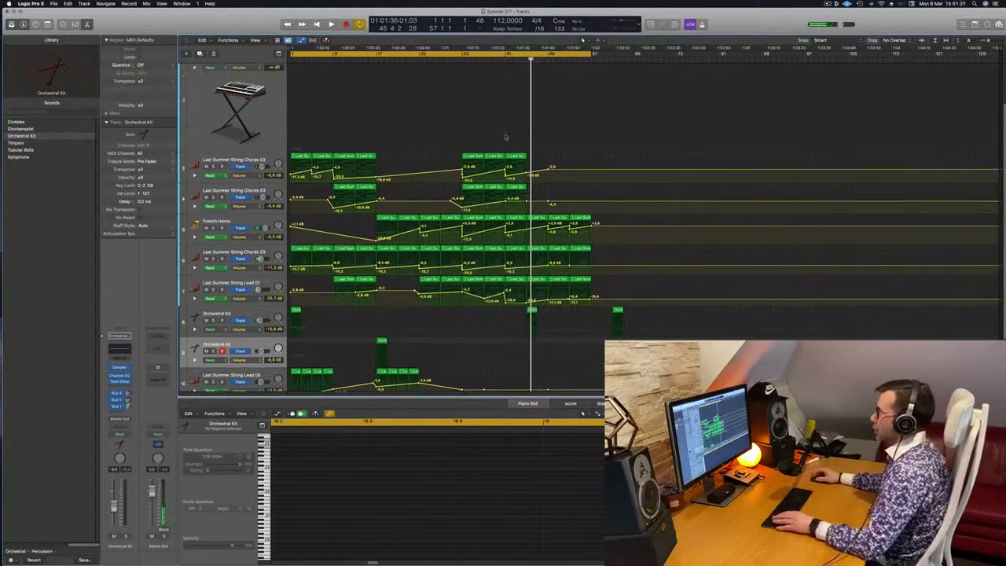
Copy the bar 41 String Chords 03 region onto the Perfect Pad 03 track at bar 45 and audition it from just before that bar.
left_click(514, 197)
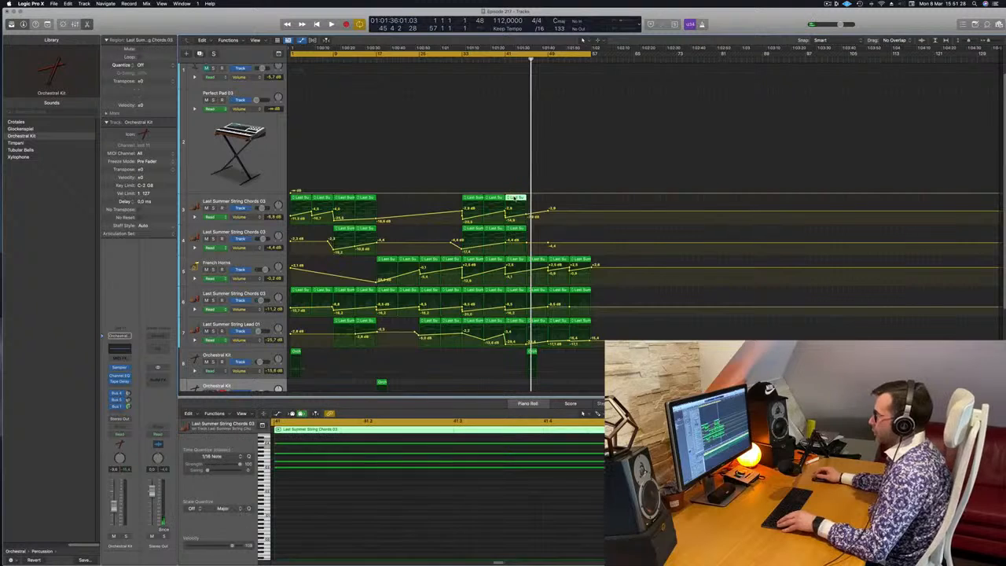
left_click_drag(515, 198, 539, 99)
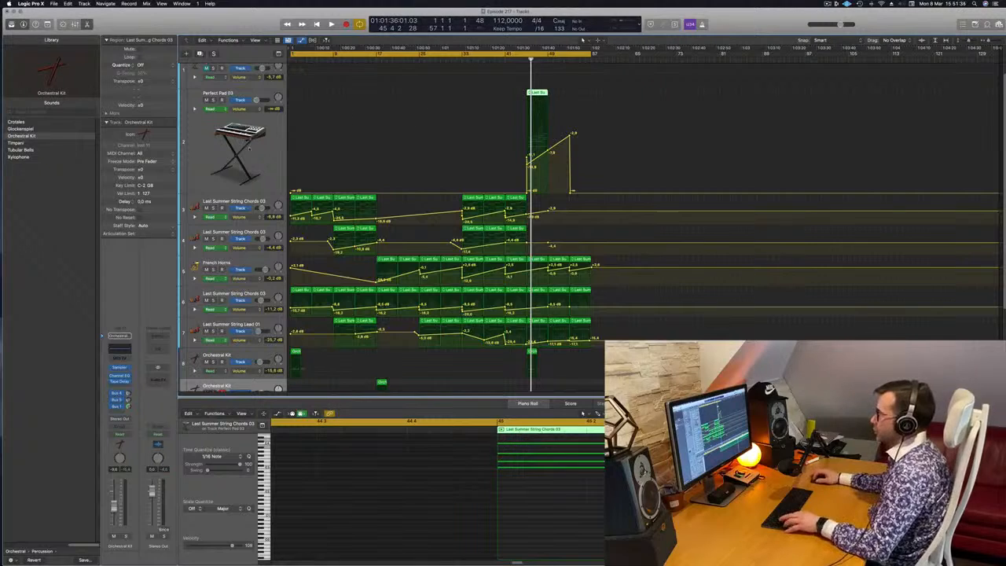
left_click(250, 151)
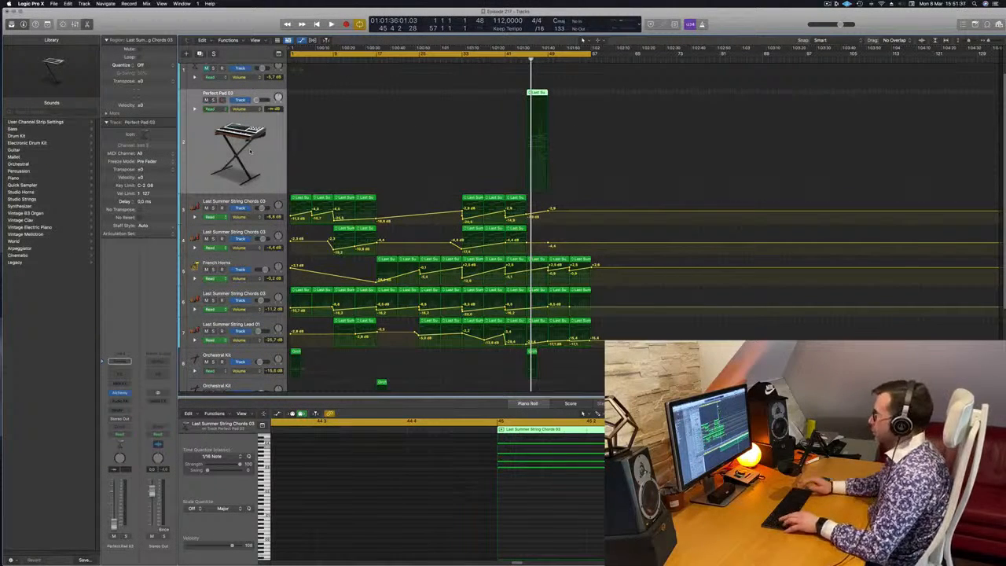
key("space")
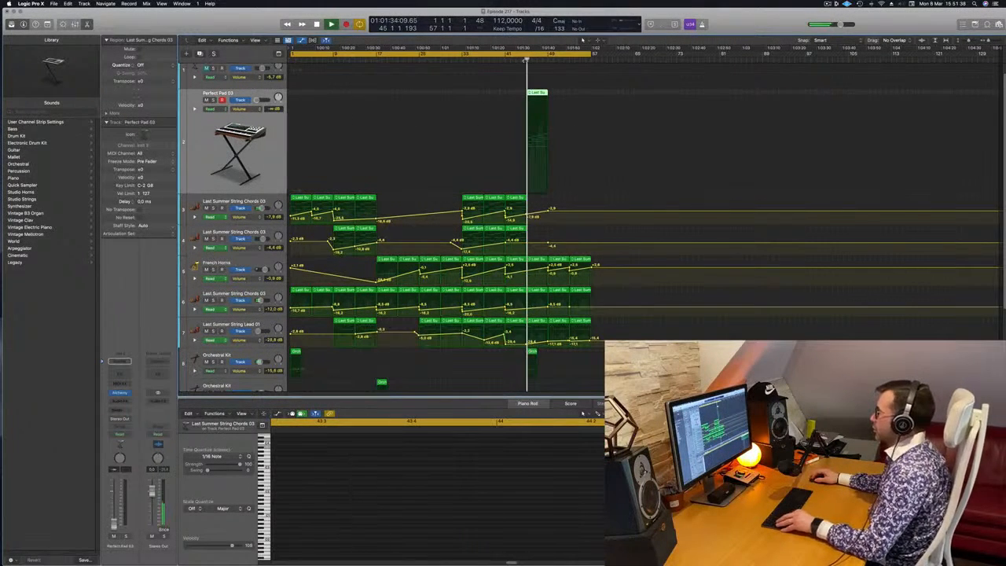
scroll(286, 151, "up", 1)
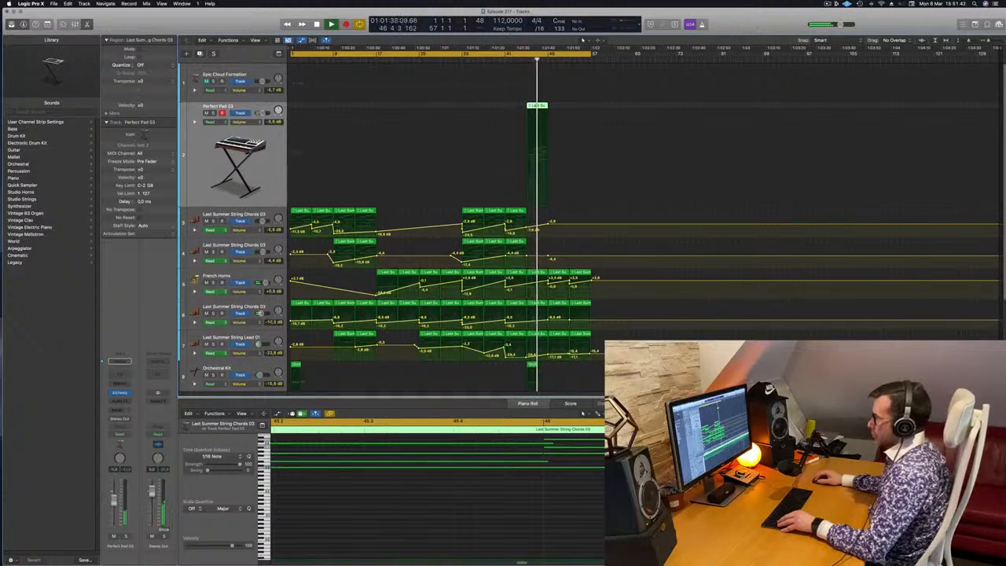
left_click(524, 59)
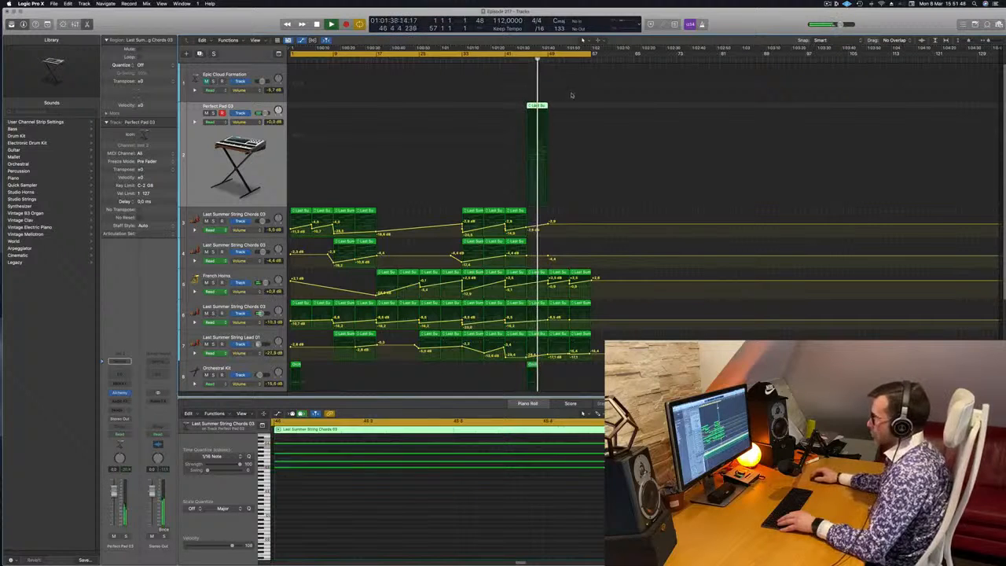
left_click(521, 59)
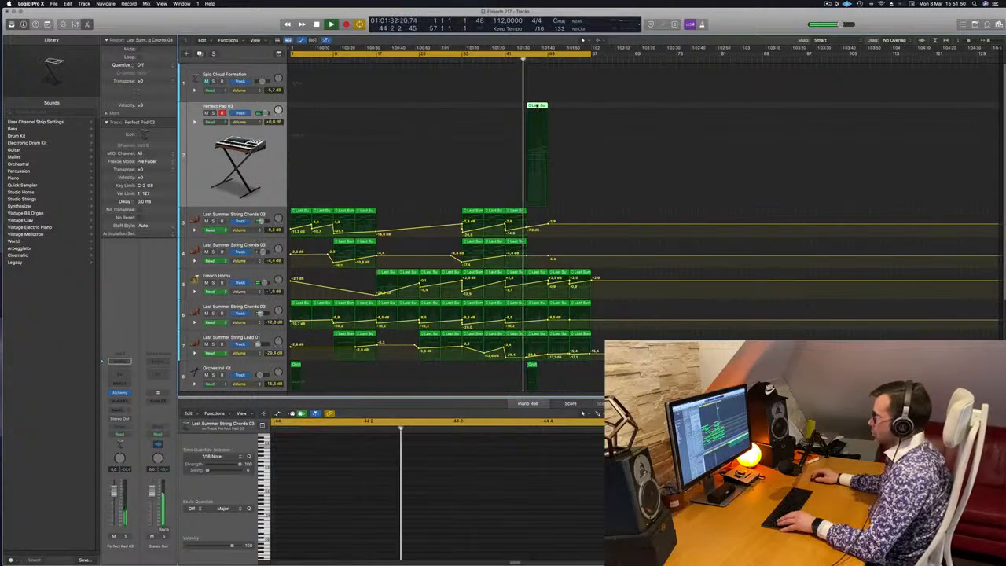
key("p")
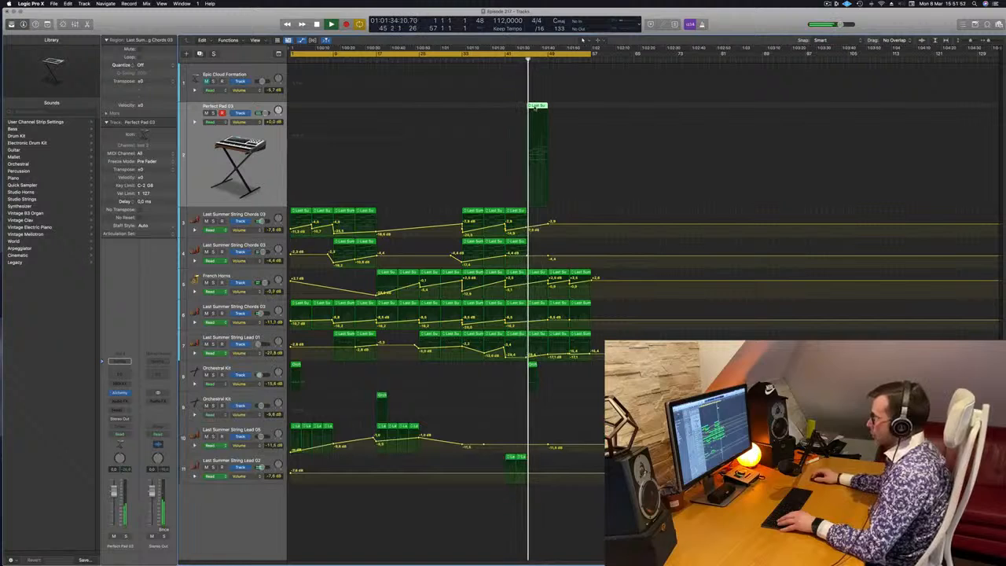
key("p")
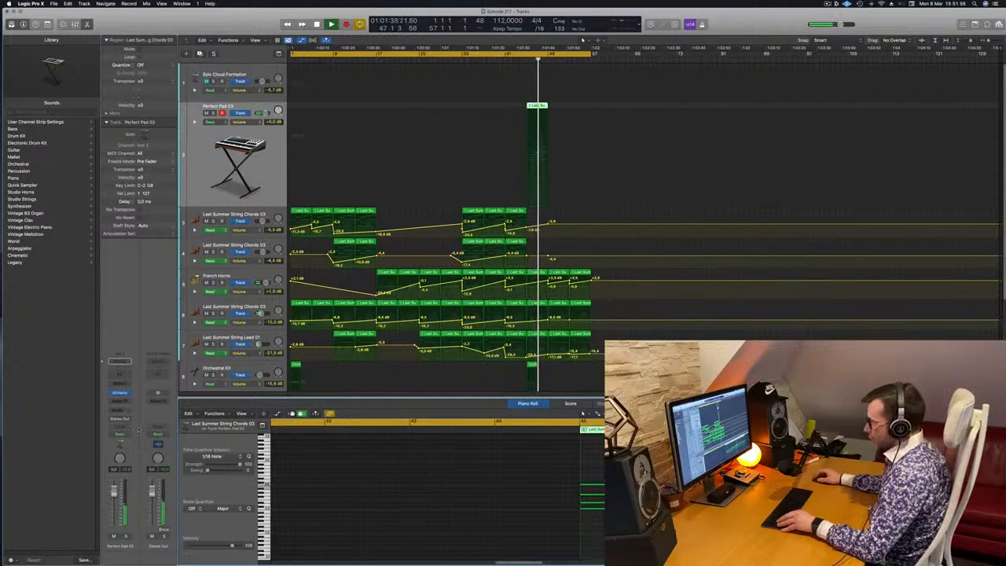
left_click(263, 414)
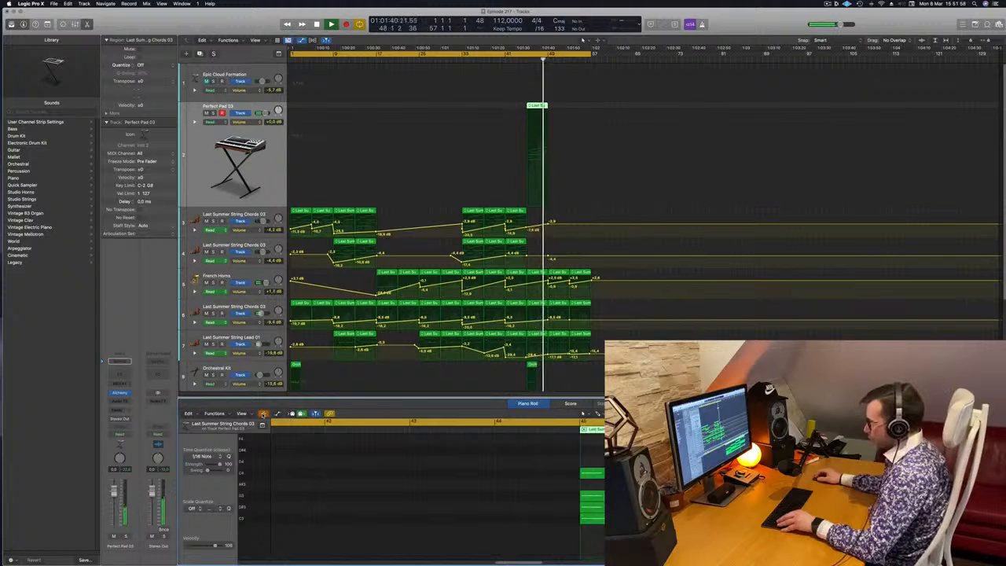
left_click(263, 414)
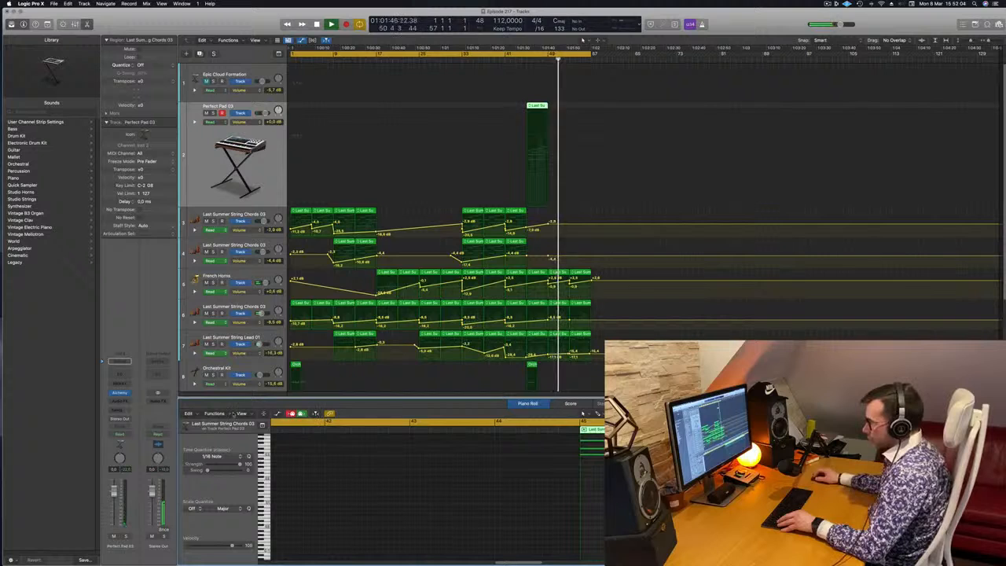
left_click(250, 415)
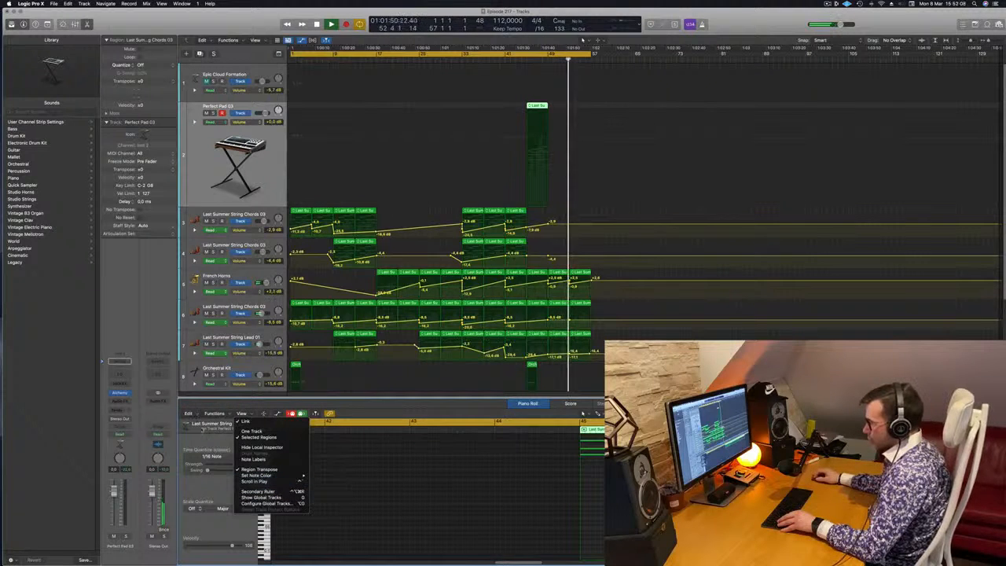
left_click(230, 443)
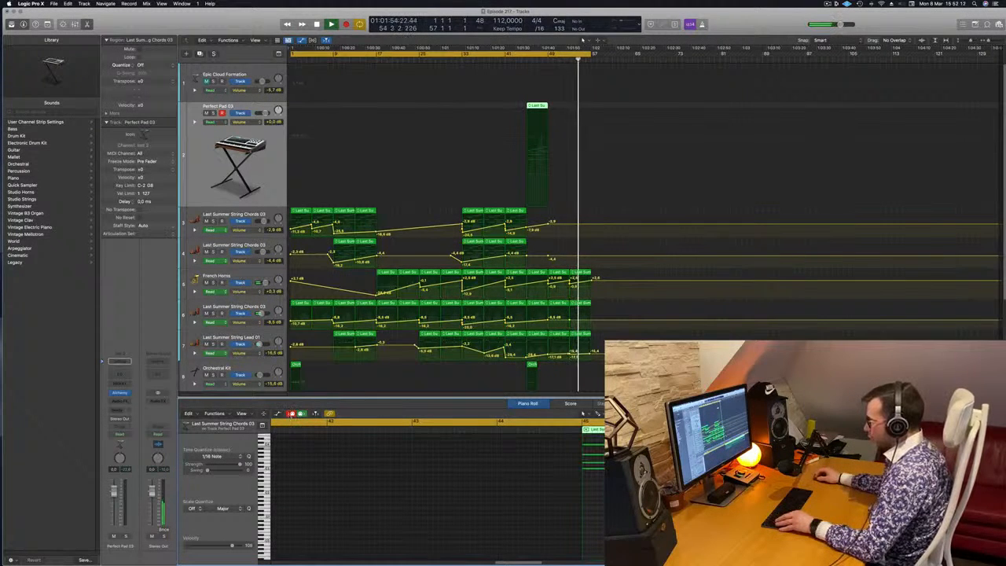
Show the automation area for the bar 45 pad region in the Piano Roll and display its Ch. 1 Modulation data.
key("a")
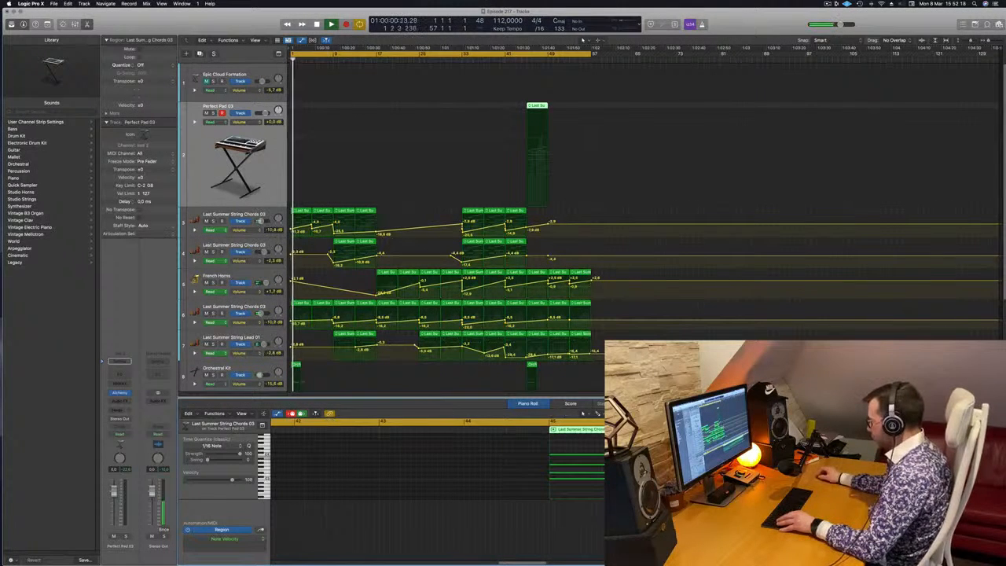
left_click(240, 539)
left_click(260, 542)
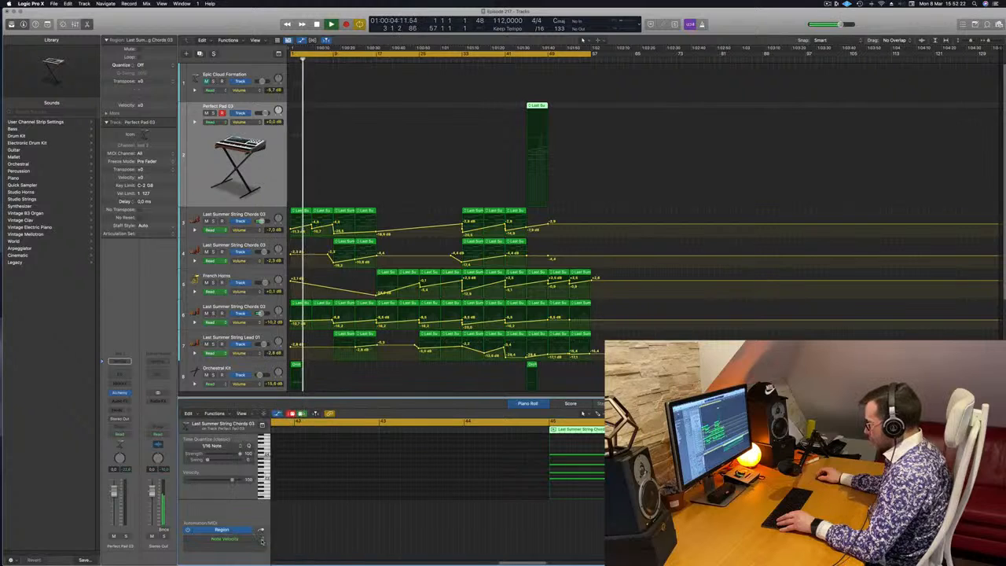
left_click(248, 541)
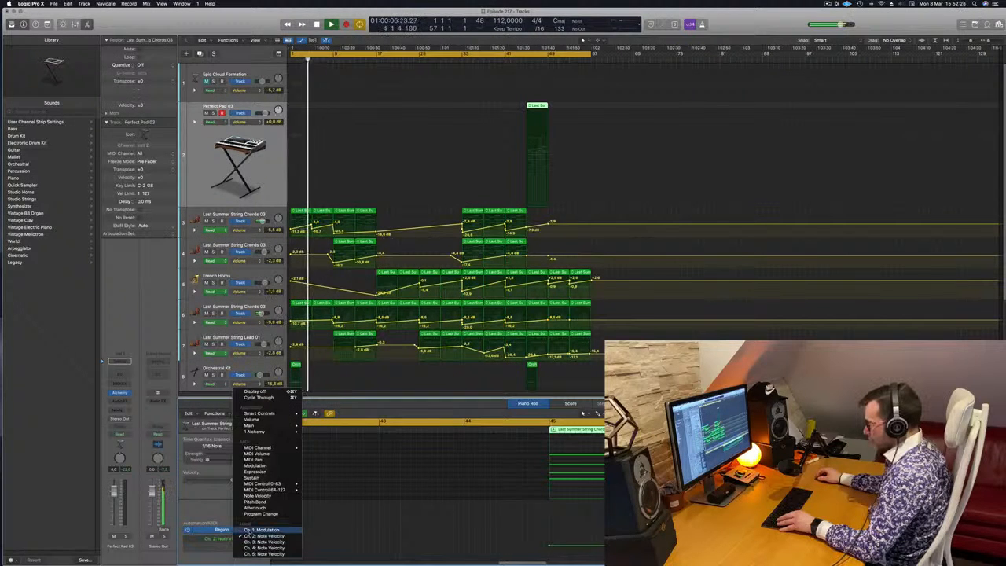
left_click(250, 530)
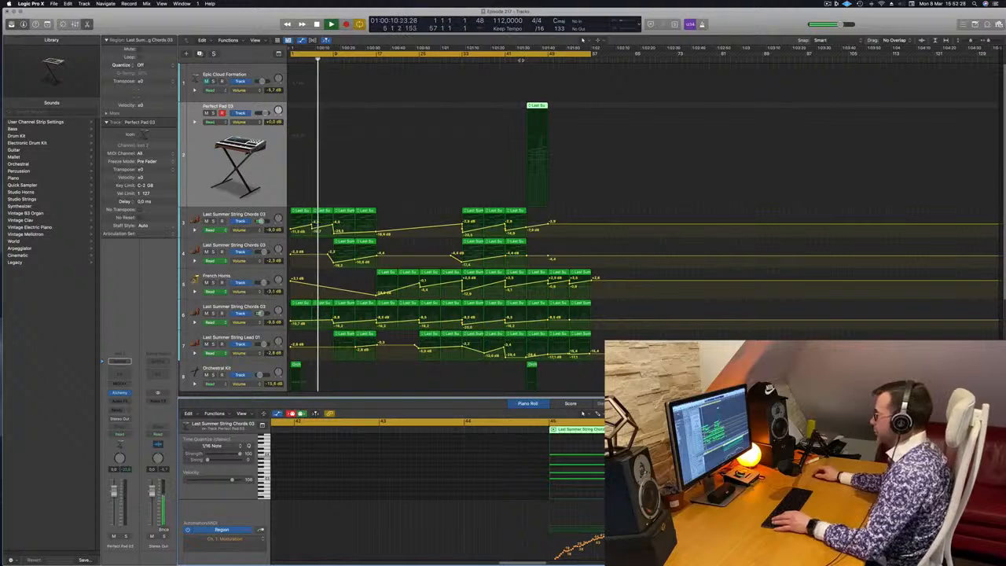
Clear the modulation curve in the bar 45 pad region and check its Ch. 2 and Ch. 1 Modulation lanes.
left_click(522, 59)
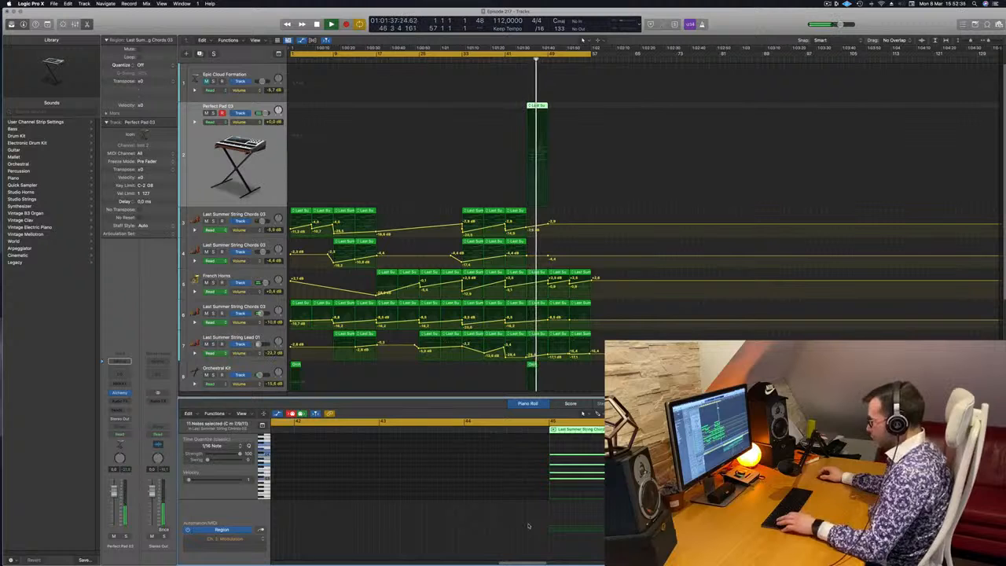
left_click(246, 540)
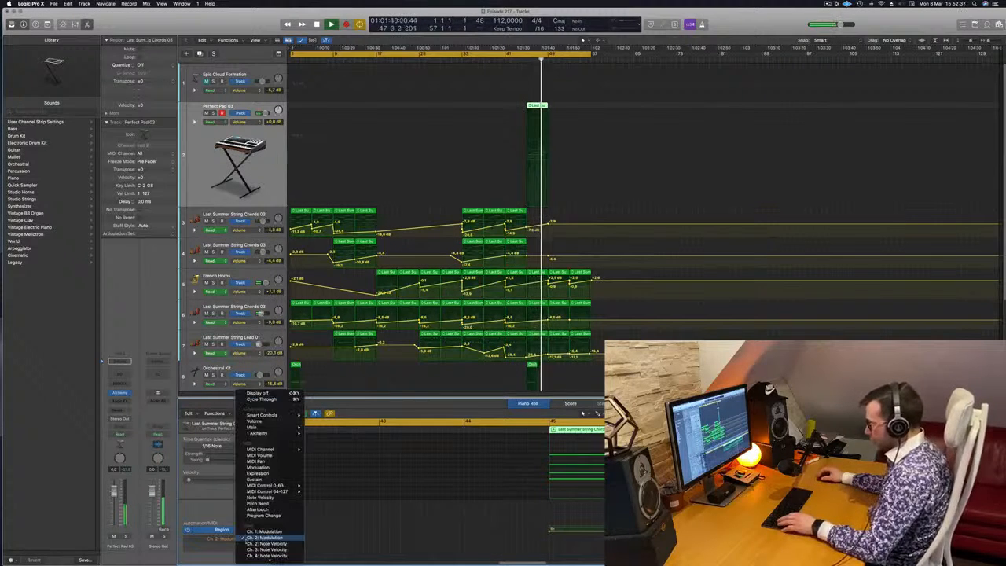
left_click(306, 543)
left_click(234, 538)
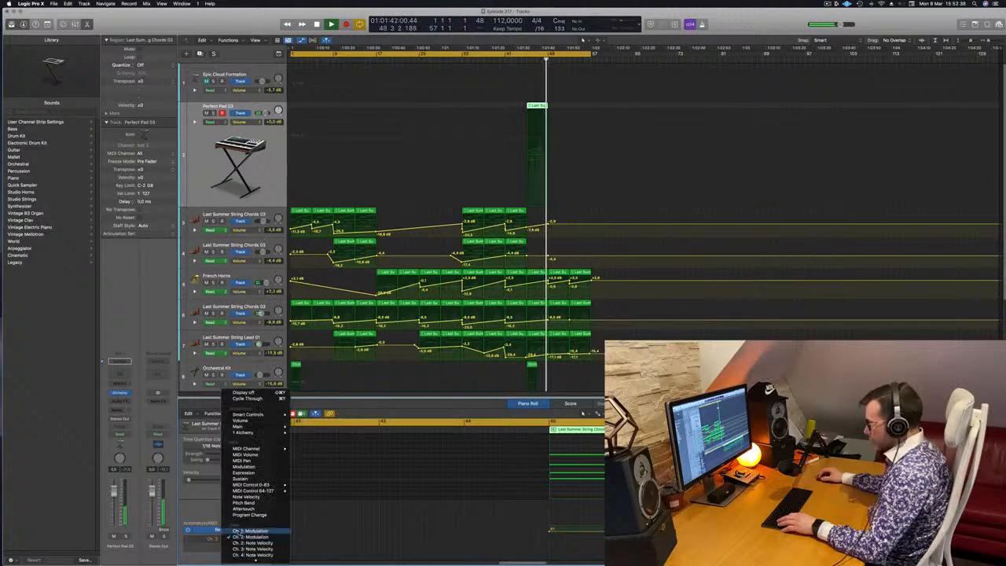
left_click(240, 531)
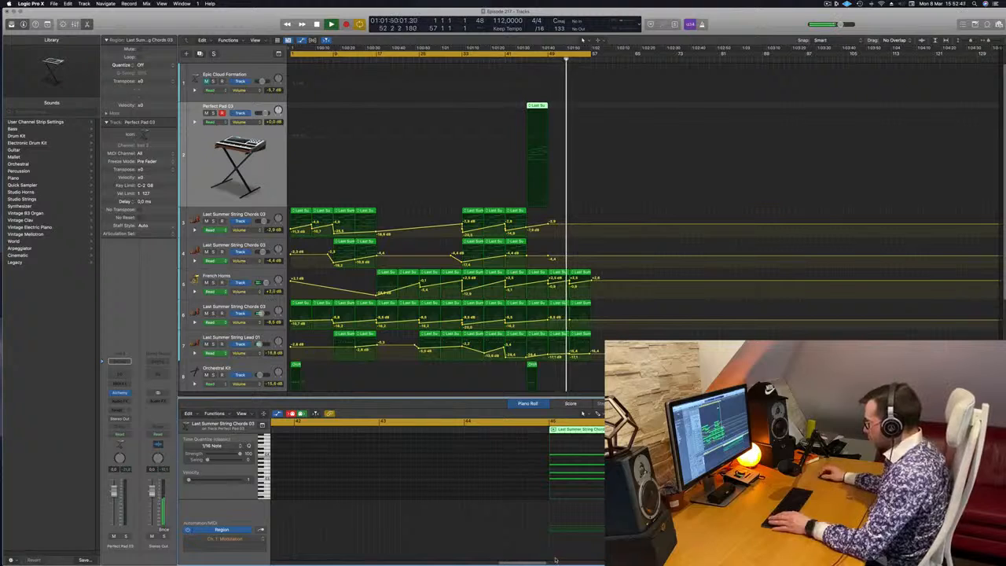
Move the cycle range so it starts at bar 45 and play the pad passage from there.
key("space")
left_click(521, 60)
left_click_drag(293, 55, 527, 62)
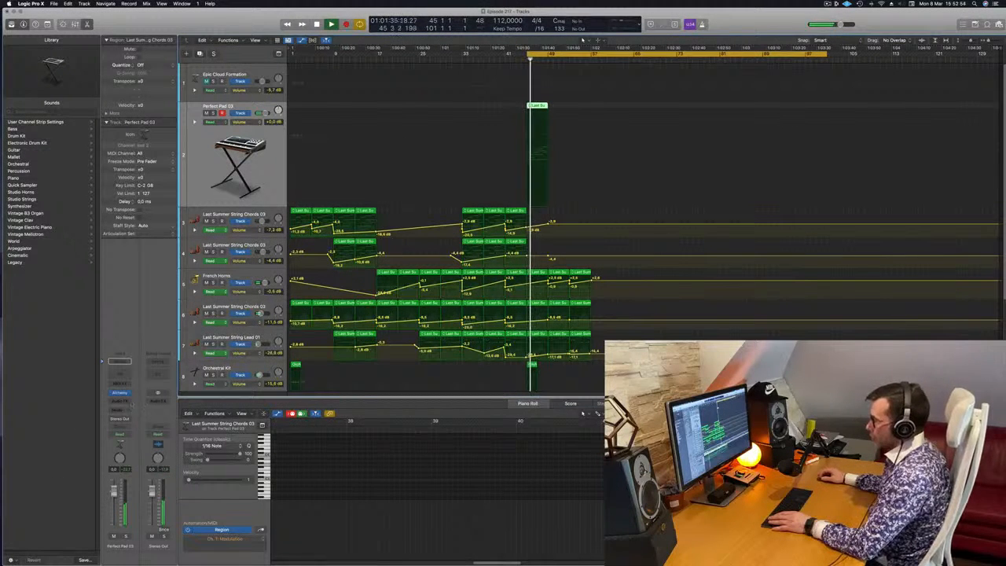
Open the pad track's Alchemy instrument and try the Perfect Pad 02 preset with different performance variations, ending on Clear.
key("v")
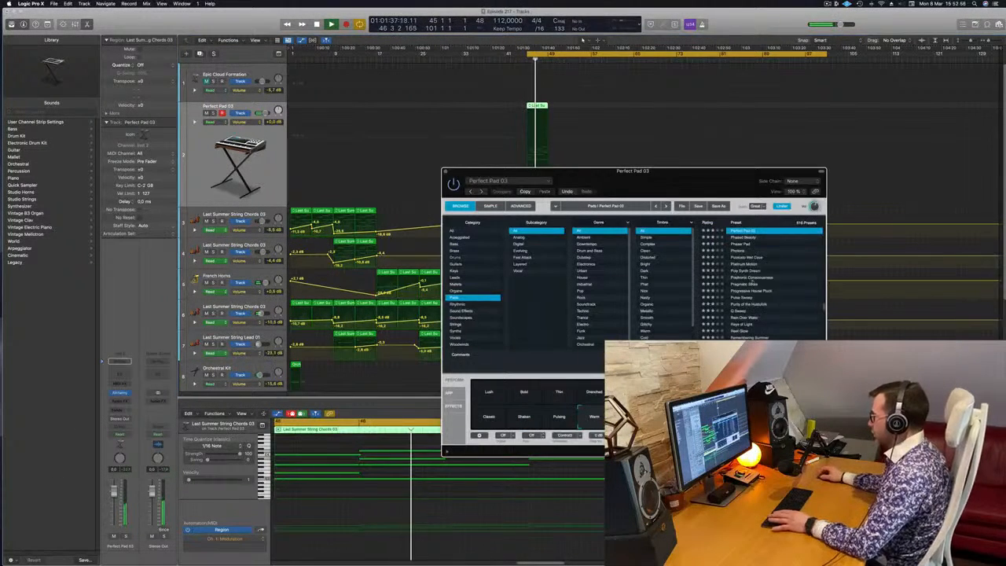
scroll(759, 264, "up", 4)
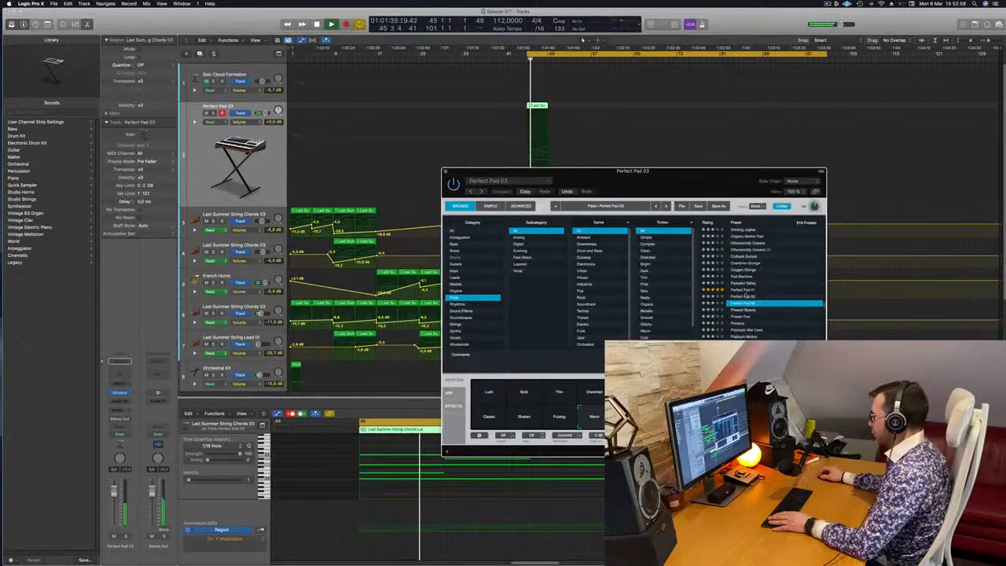
left_click(744, 296)
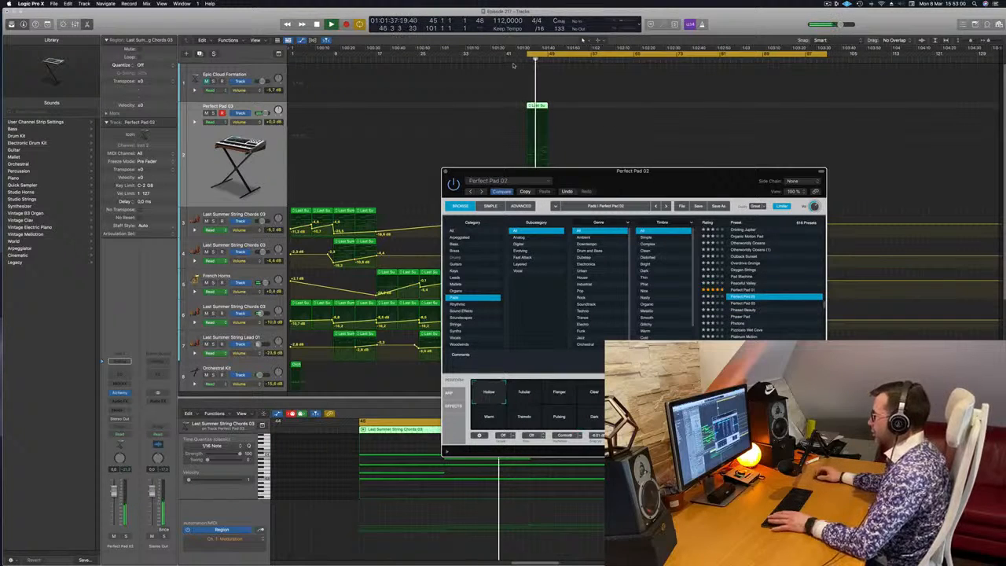
left_click_drag(601, 177, 586, 171)
left_click(539, 387)
left_click(512, 391)
left_click(580, 394)
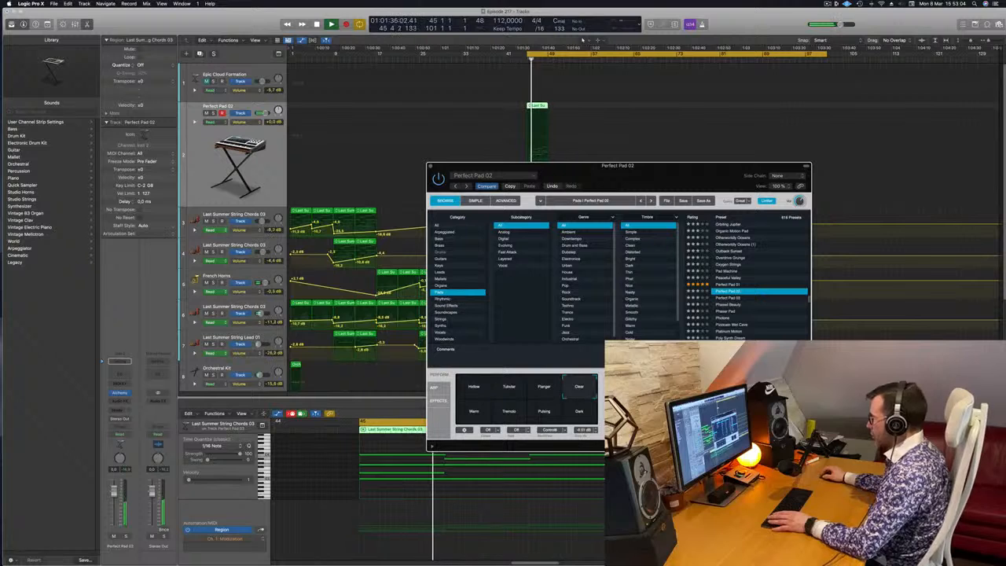
Load the Perfect Pad 01 preset, audition it with the bar 45 region, and close the Alchemy window.
left_click(723, 284)
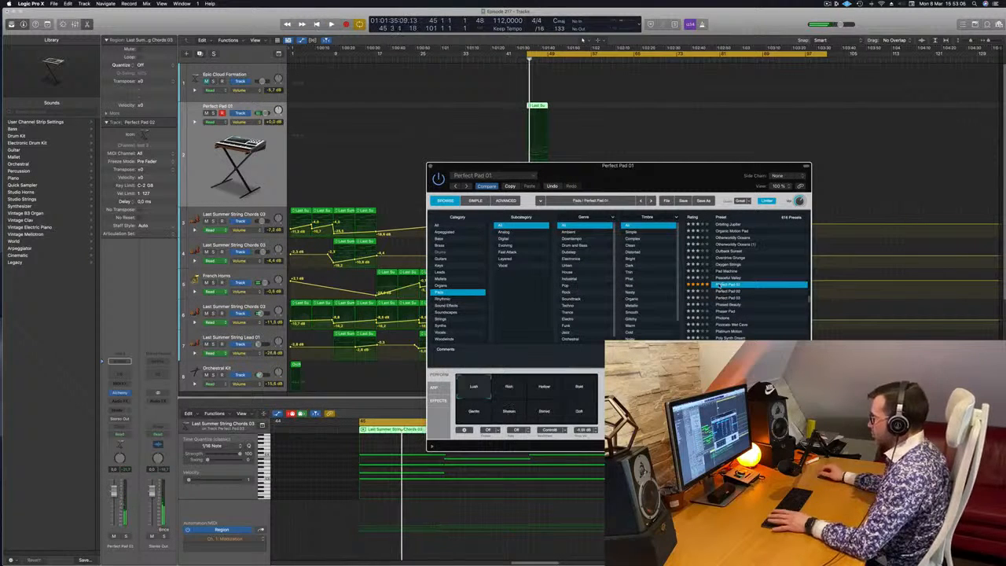
left_click_drag(548, 344, 661, 324)
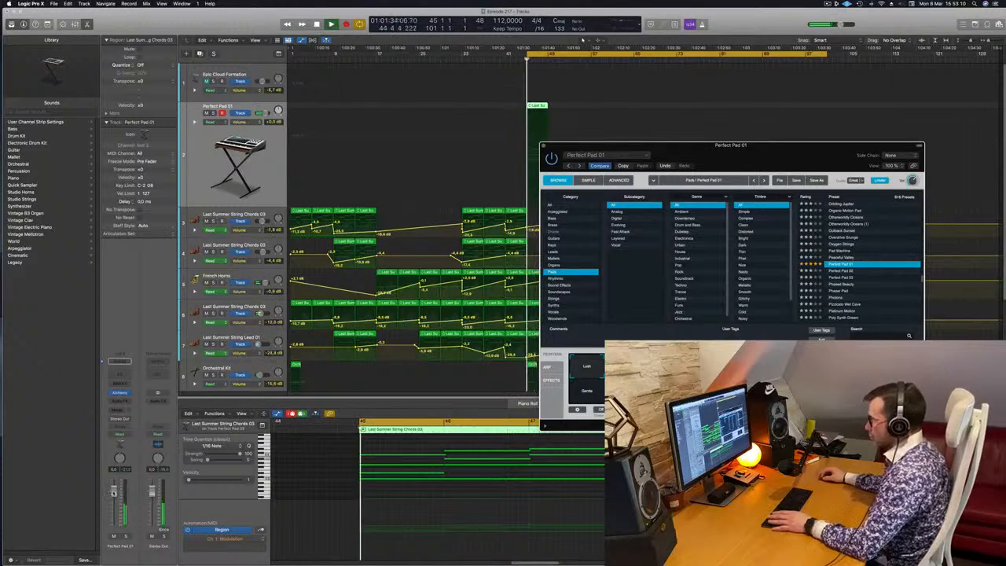
left_click(321, 463)
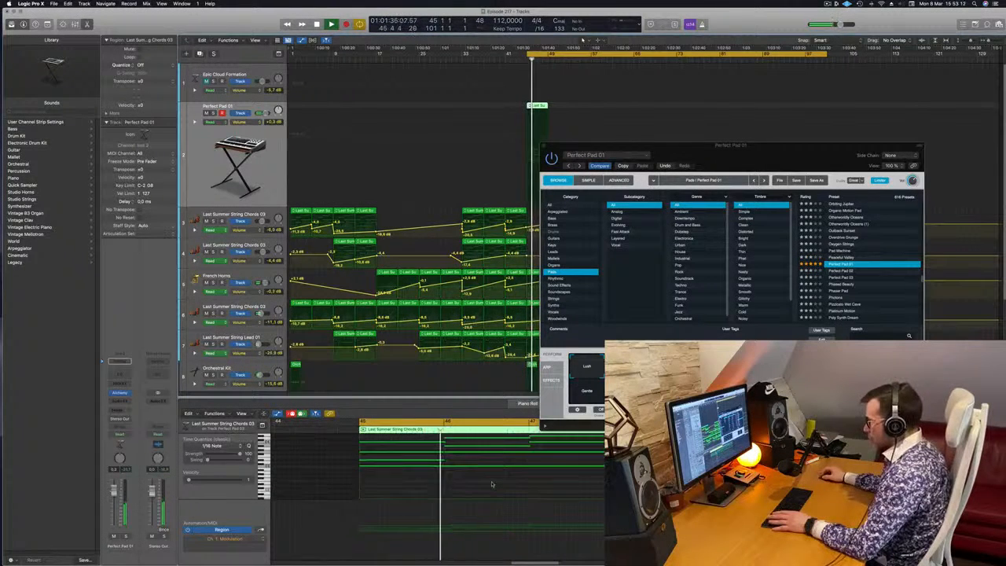
left_click(638, 379)
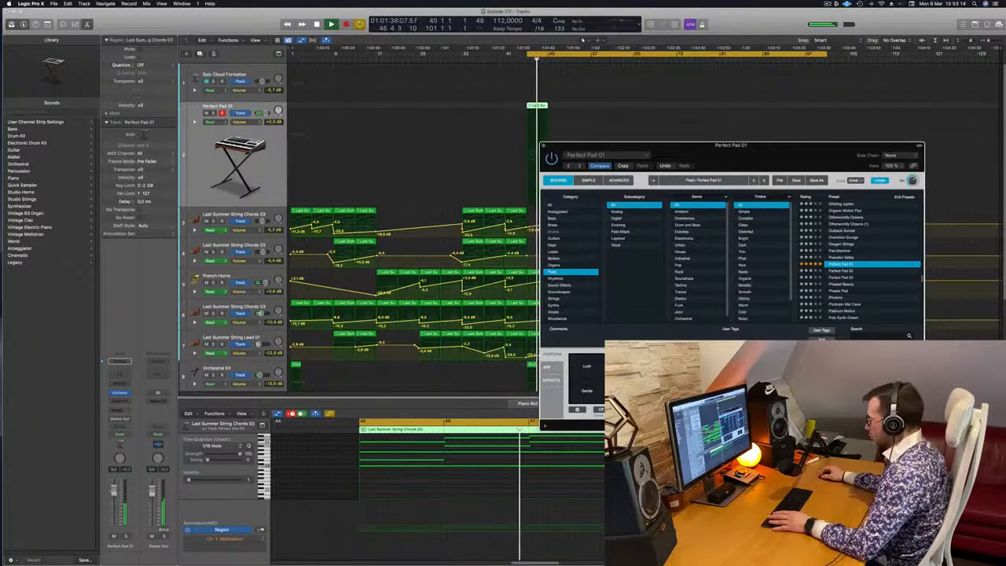
left_click_drag(718, 149, 534, 202)
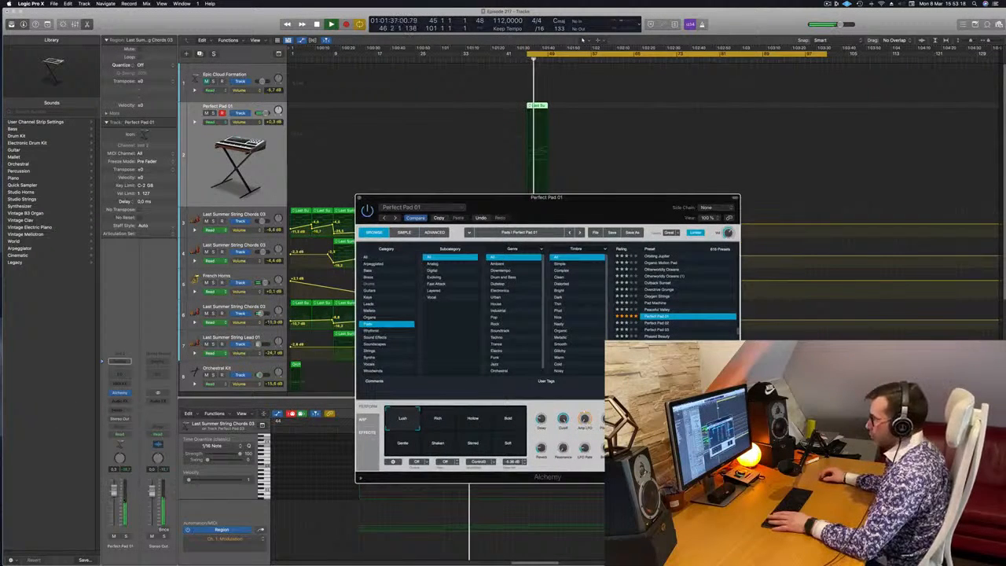
left_click(360, 198)
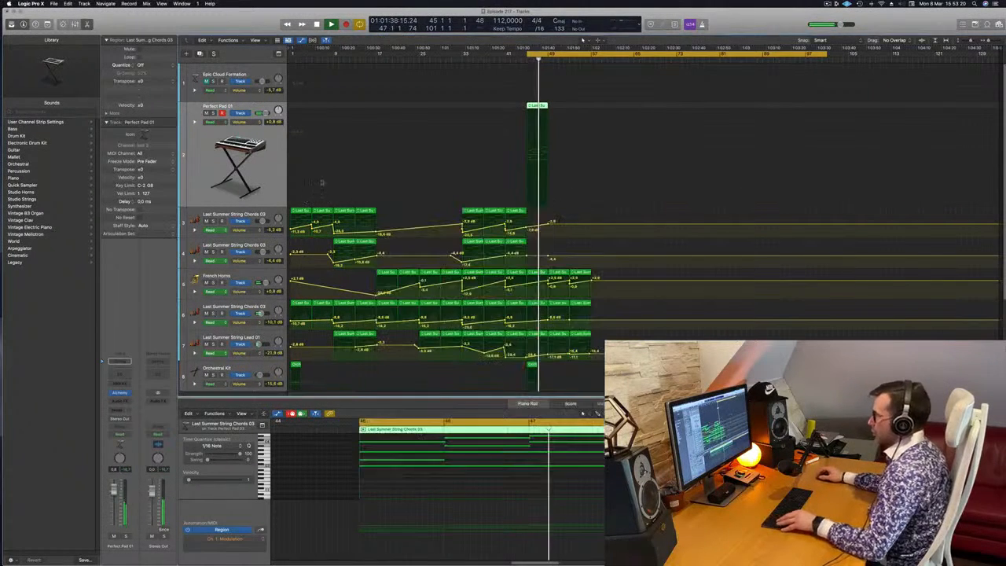
Copy the bar 45 pad region to bar 49 and briefly solo the pad track to check its sound.
left_click_drag(537, 106, 558, 108)
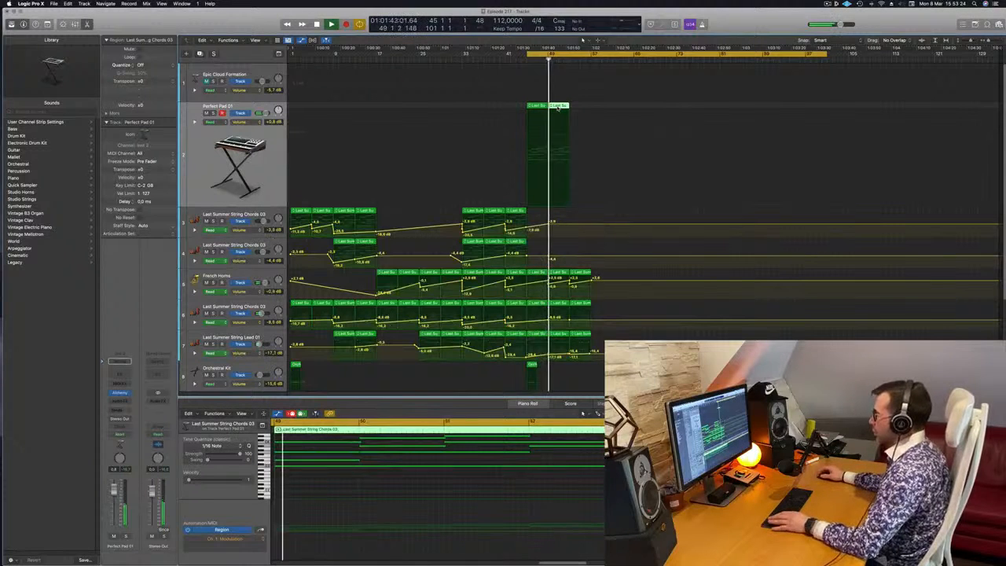
left_click(212, 113)
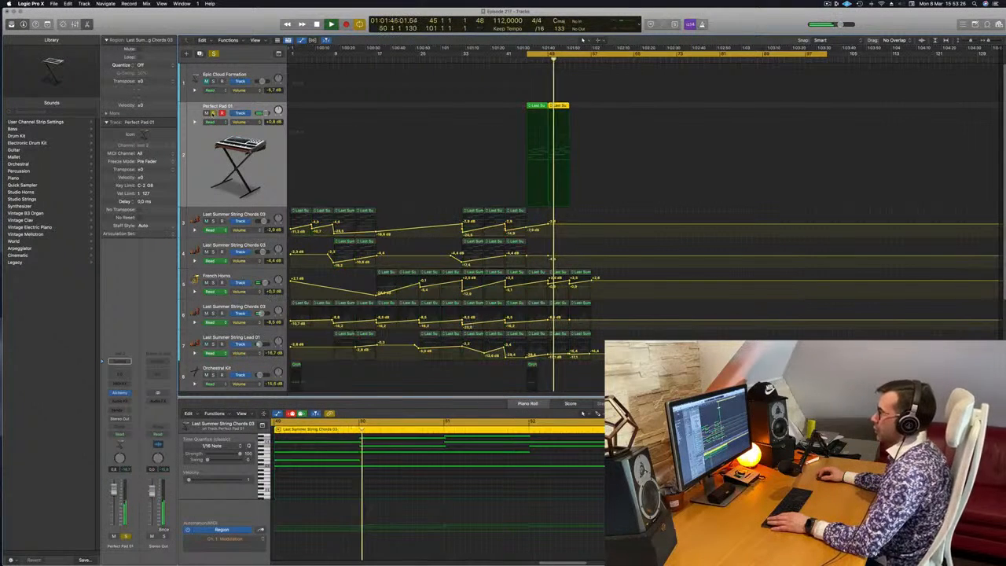
left_click(213, 113)
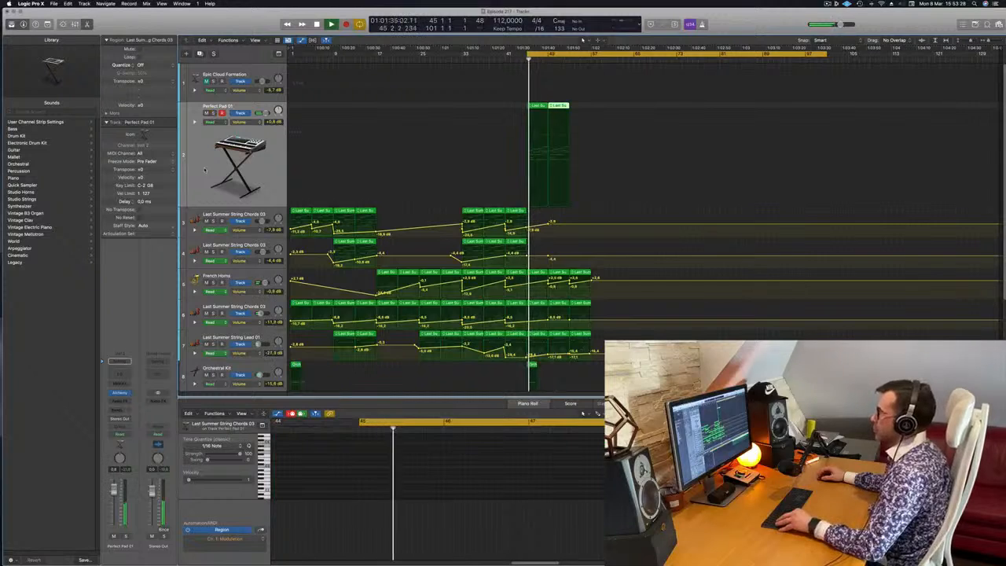
Add a Bus 1 send to the Perfect Pad 01 track, raise its level, and briefly solo the track to check it.
key("a")
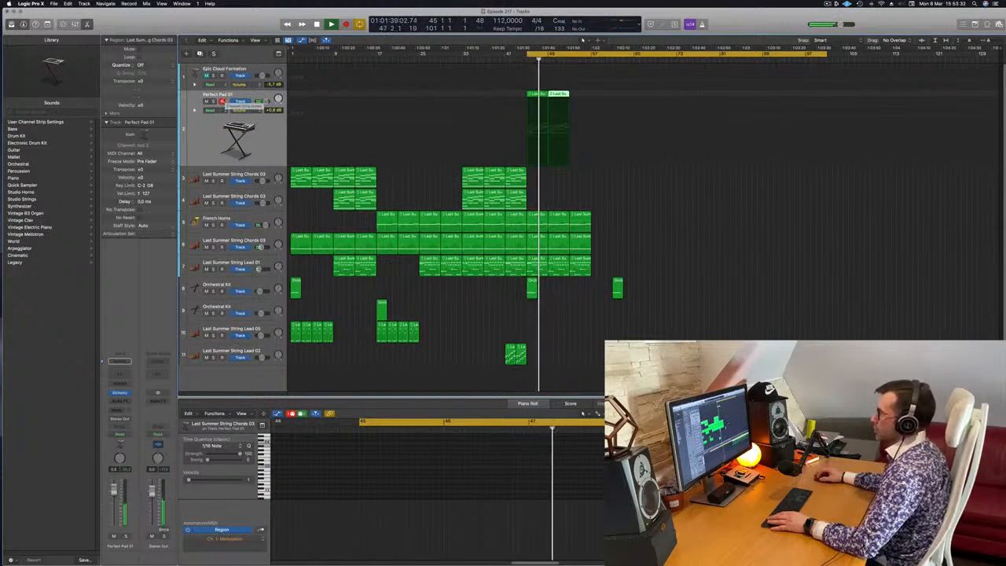
left_click(206, 135)
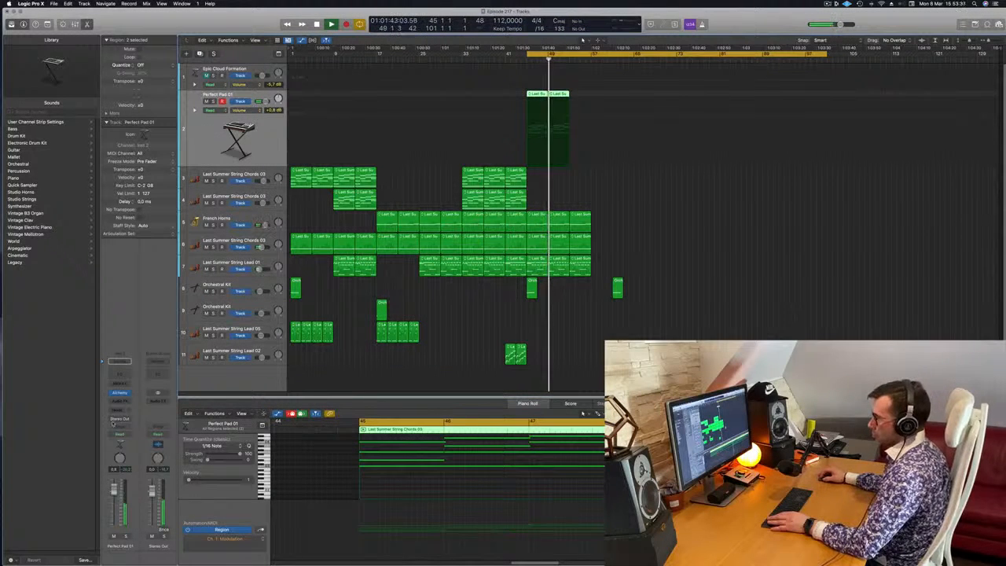
left_click(116, 410)
mouse_move(123, 422)
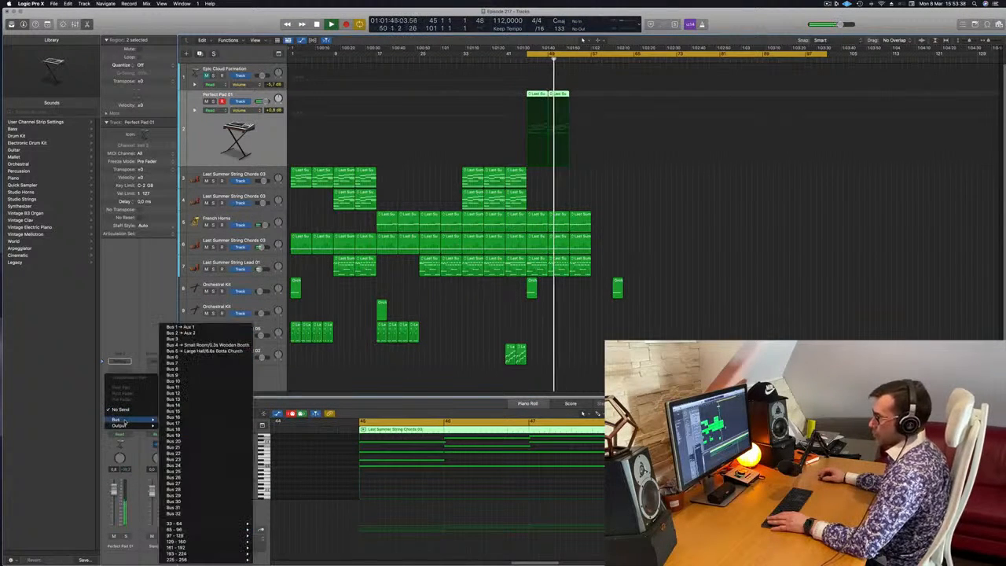
left_click(185, 326)
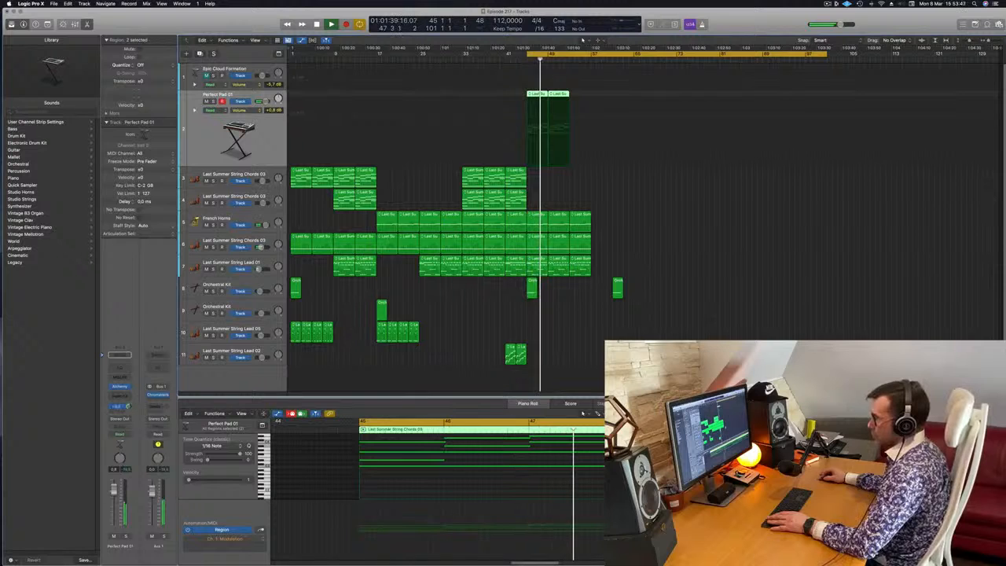
key("ctrl+s")
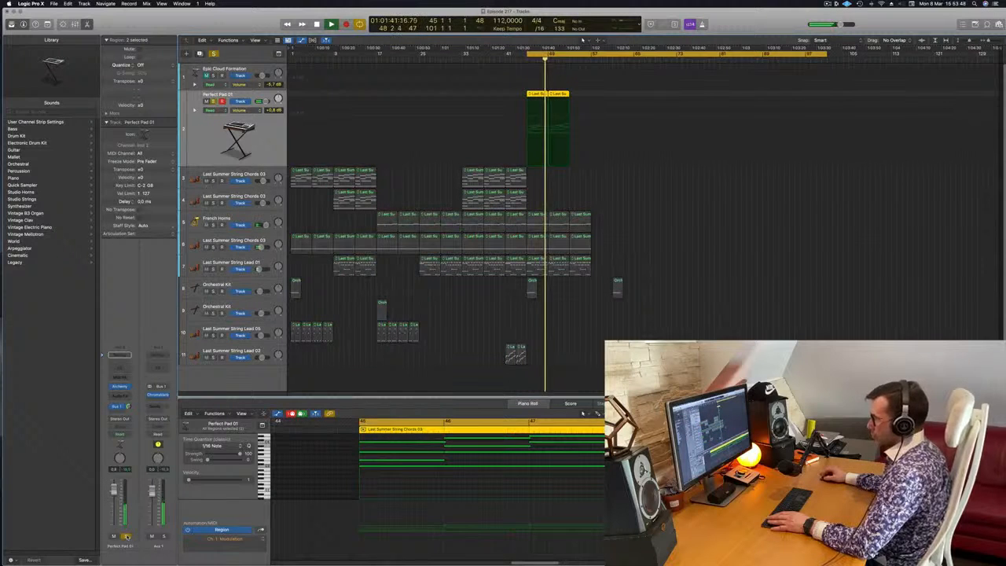
left_click(127, 537)
key("space")
key("space")
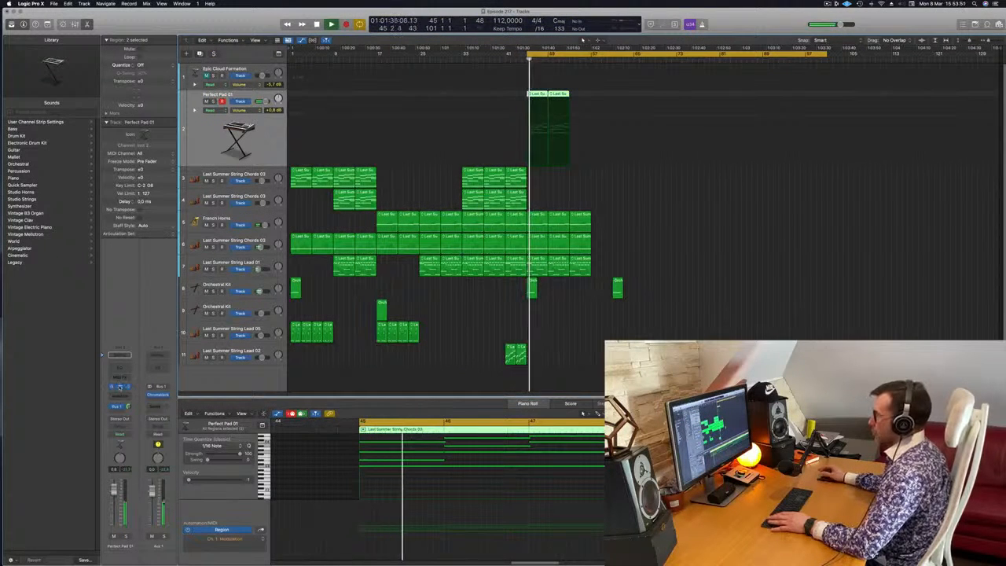
Audition several performance variations of Perfect Pad 01 in Alchemy, settle on Lush, and close the instrument window.
left_click(119, 386)
left_click(443, 425)
left_click(483, 425)
left_click(507, 422)
left_click(499, 444)
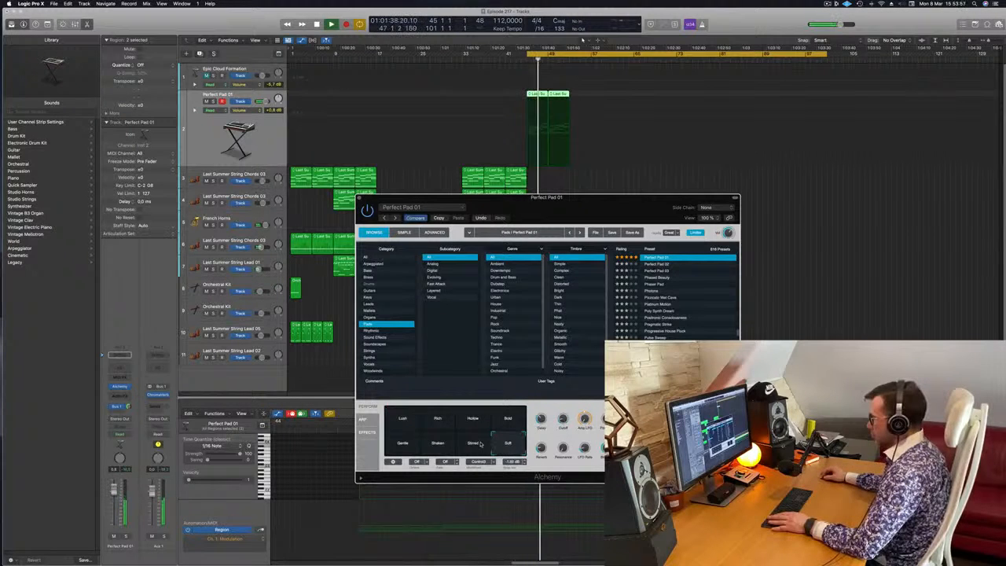
left_click(402, 443)
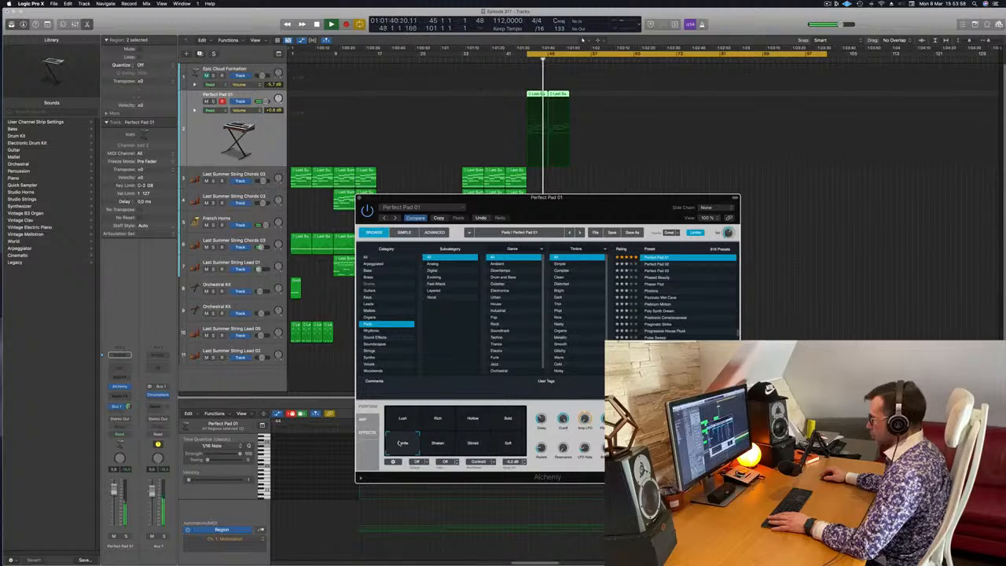
left_click(401, 421)
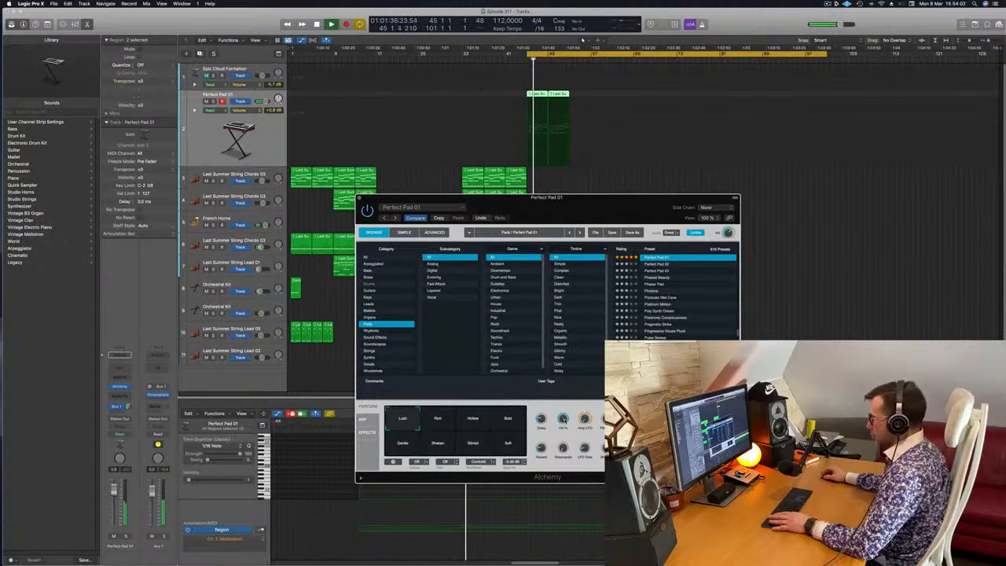
left_click(360, 197)
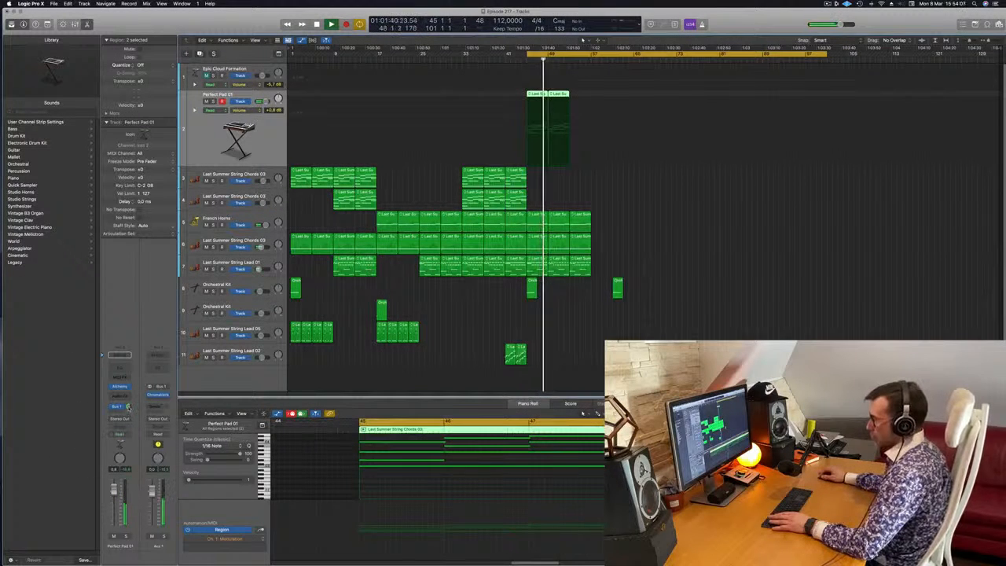
Duplicate the two Perfect Pad 01 regions to bar 53 and copy all four regions onto the Epic Cloud Formation track.
scroll(605, 277, "up", 4)
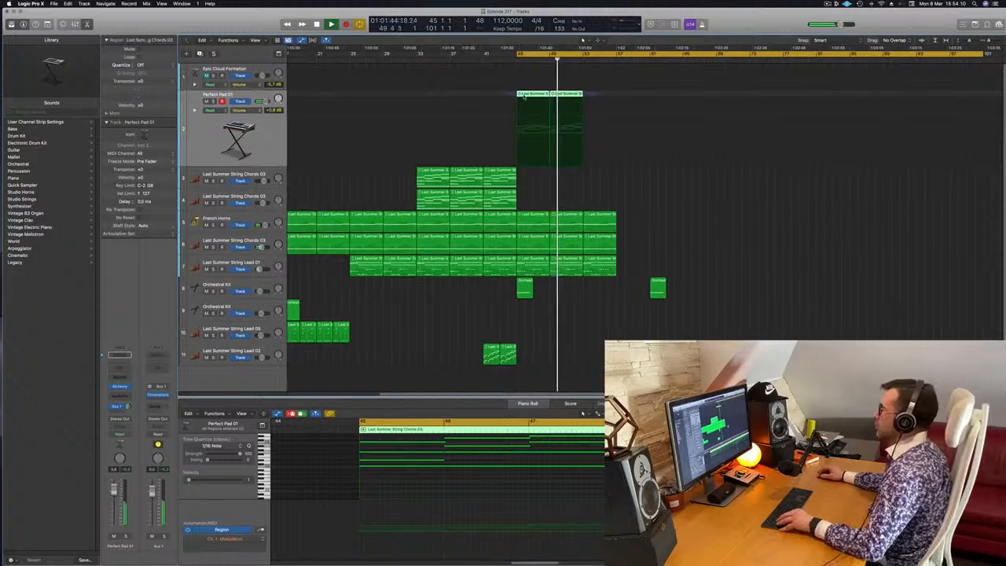
left_click_drag(529, 100, 599, 100)
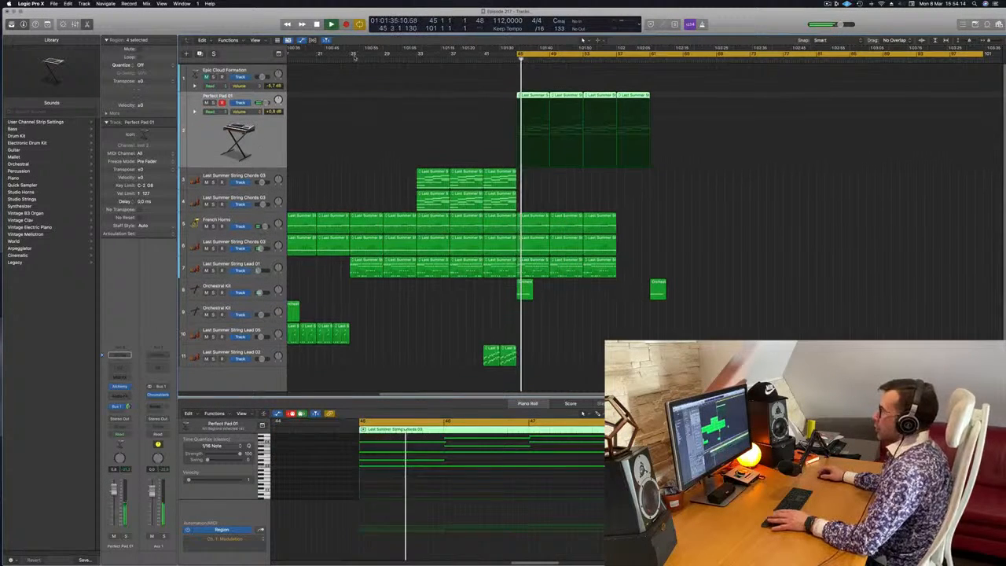
left_click_drag(535, 103, 535, 79)
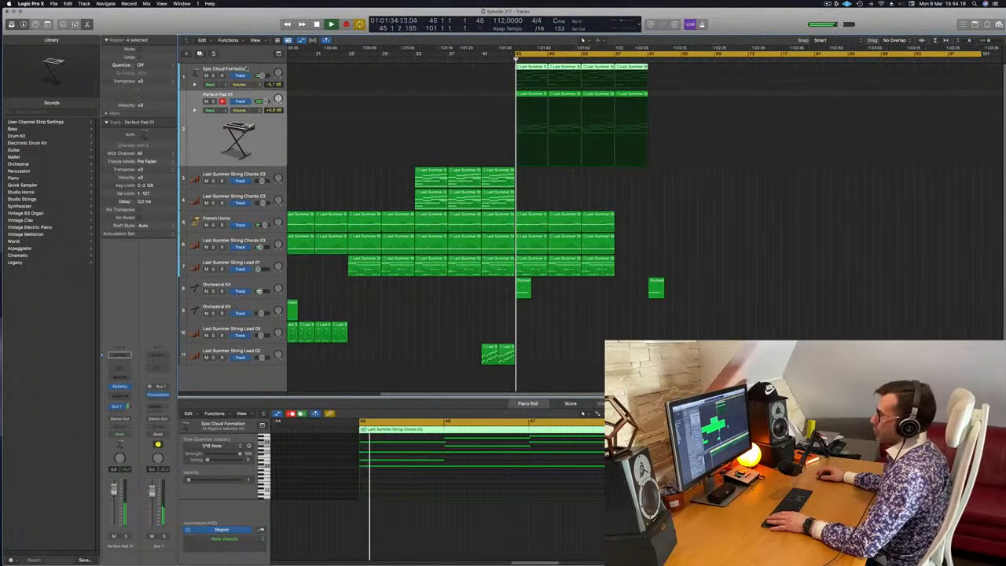
Play the Epic Cloud Formation track from bar 45, open its Alchemy instrument, and mute the Perfect Pad 01 track.
left_click(200, 81)
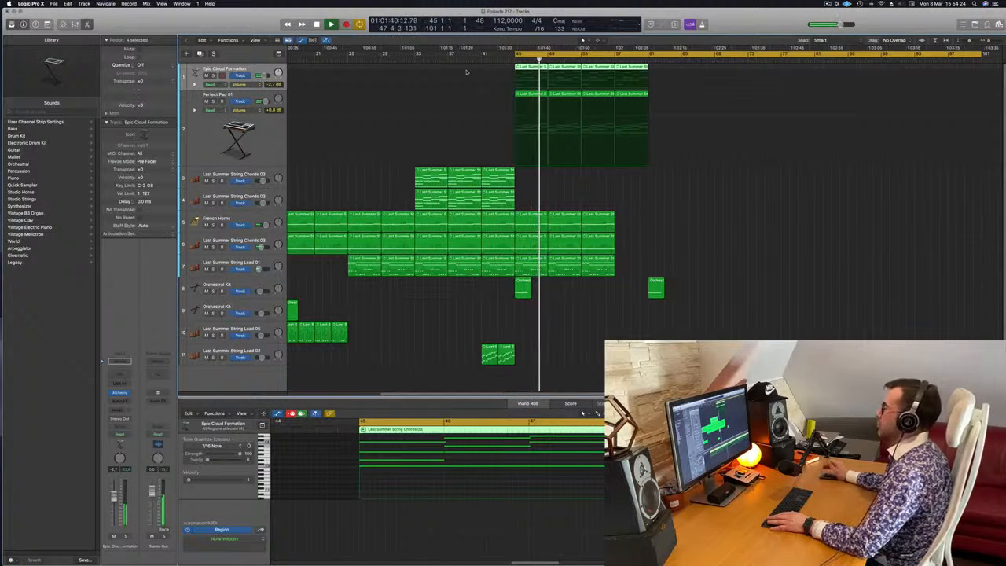
key("space")
key("space")
key("space")
key("space")
left_click(120, 392)
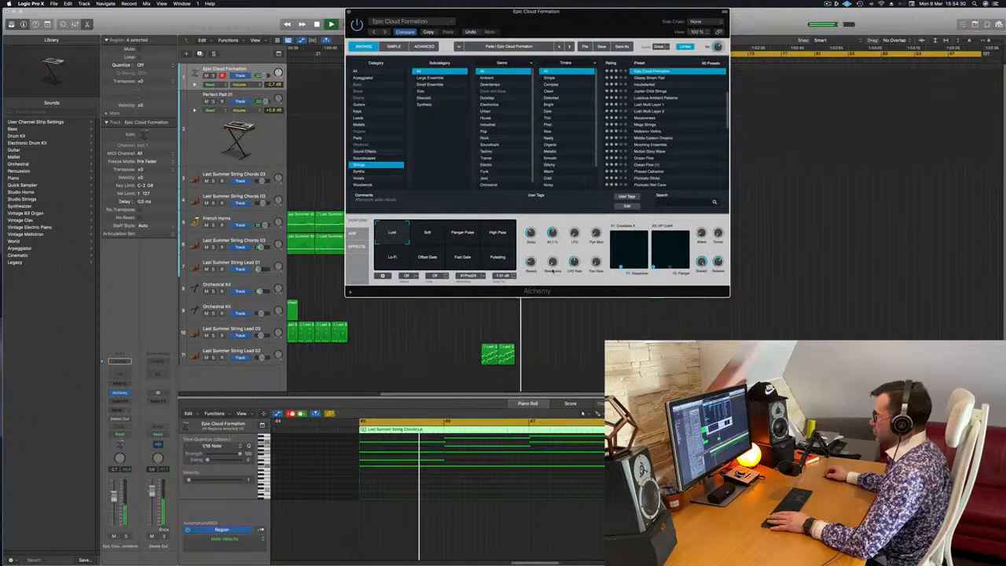
left_click_drag(599, 11, 627, 247)
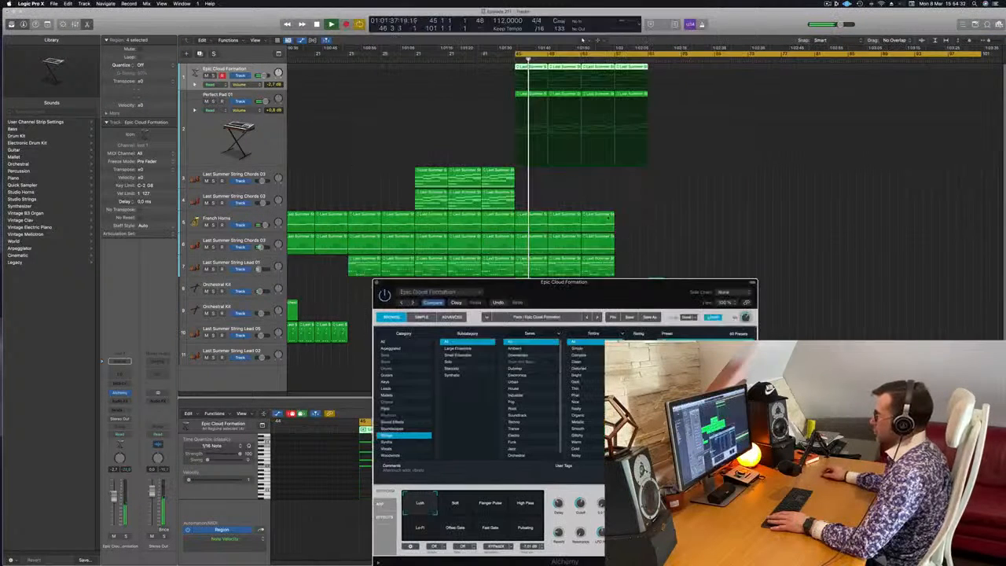
left_click(207, 101)
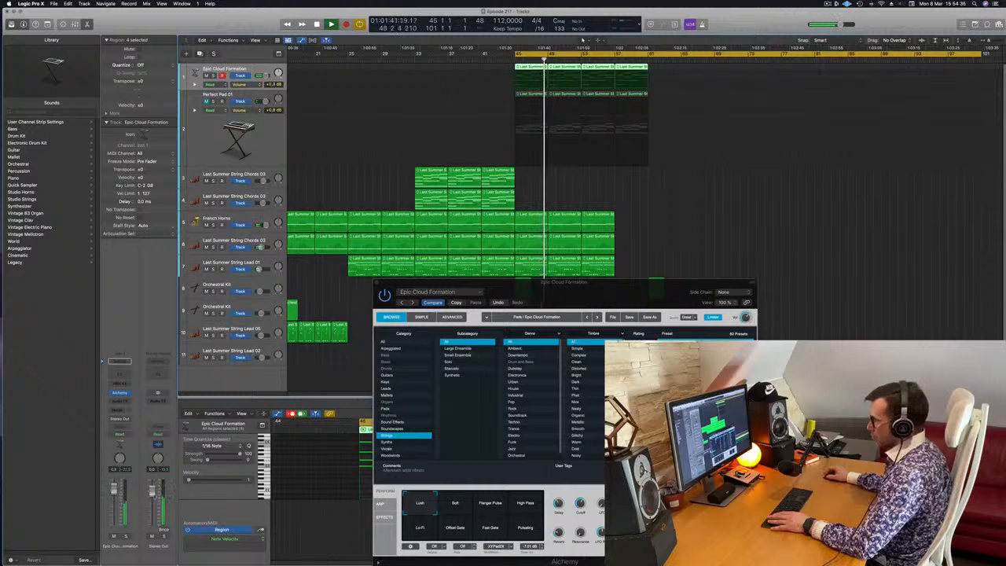
Adjust the Cutoff of the Epic Cloud Formation sound in Alchemy, replay from bar 45, and close the instrument window.
left_click_drag(580, 504, 581, 501)
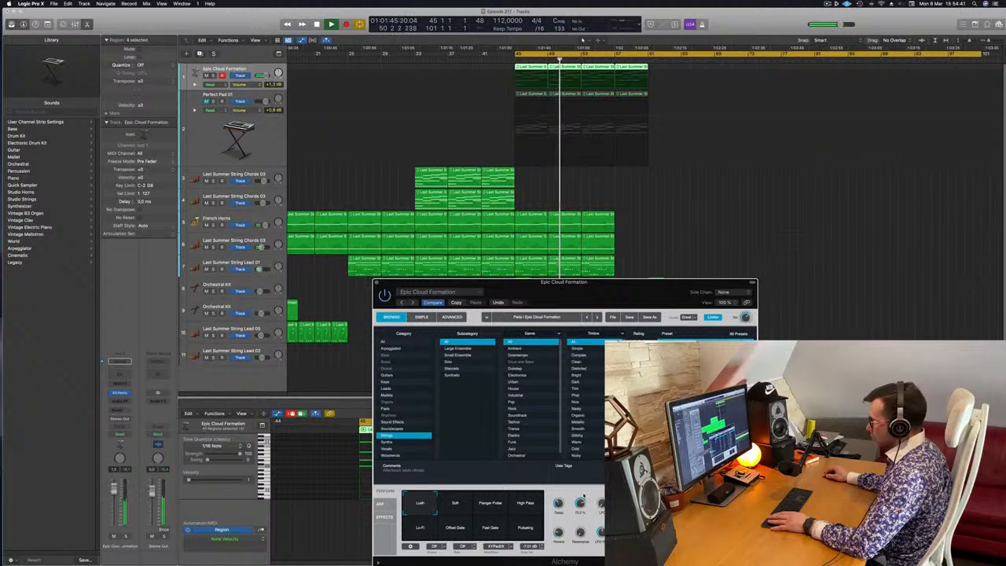
left_click_drag(580, 503, 581, 501)
key("space")
key("space")
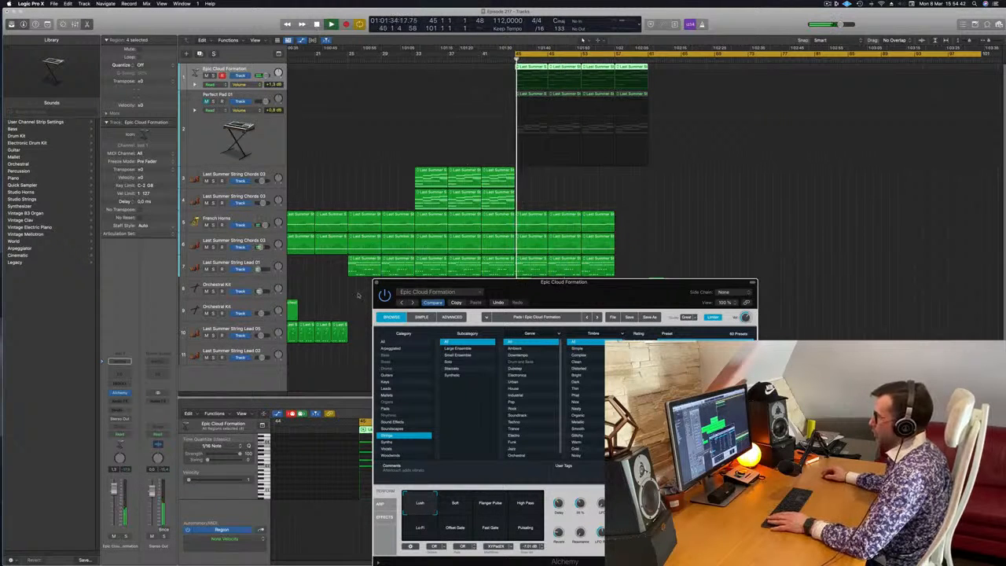
left_click(377, 283)
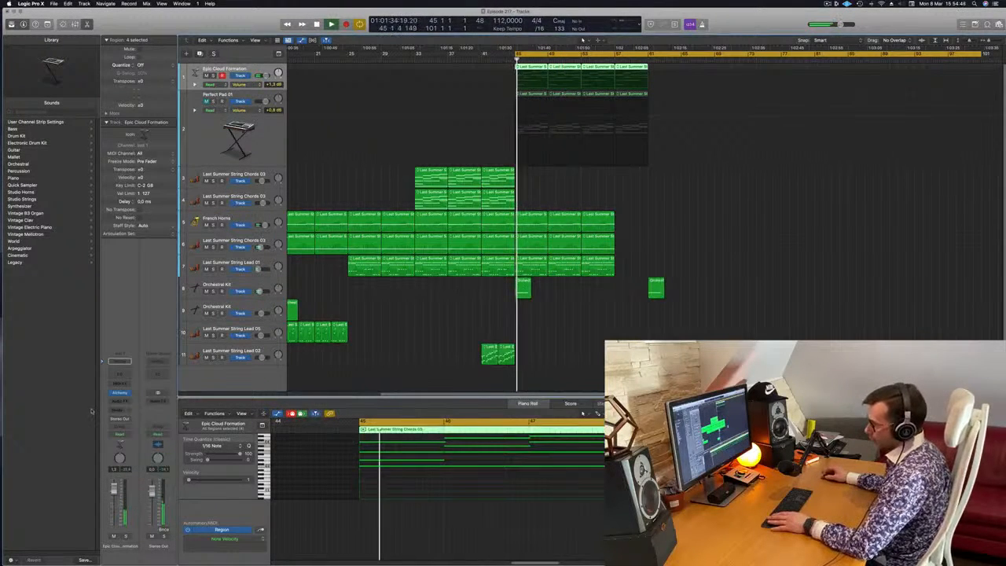
Set the Epic Cloud Formation track's automation mode to Touch and reopen its Alchemy instrument to reach the Cutoff parameter.
left_click(119, 434)
left_click(122, 445)
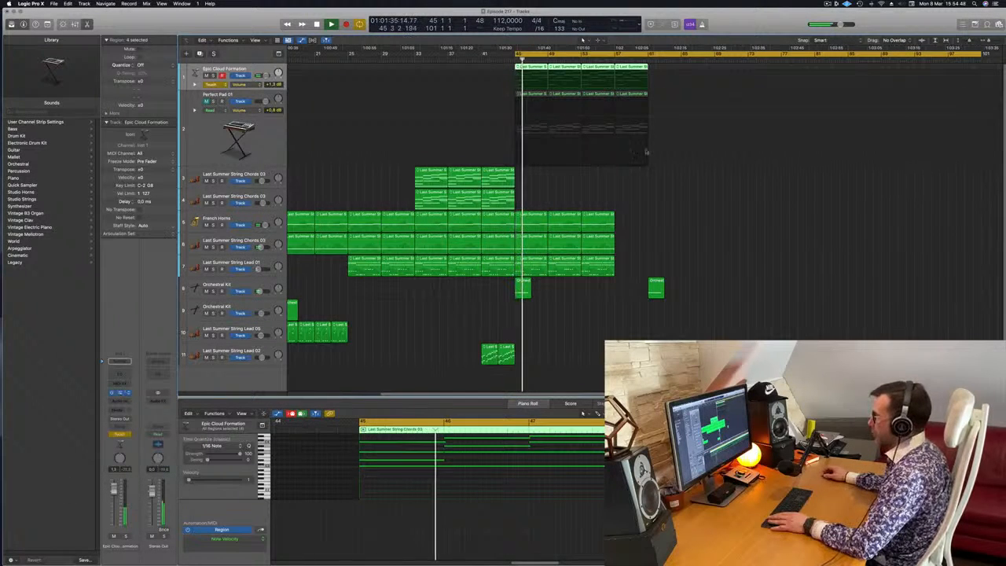
left_click(119, 392)
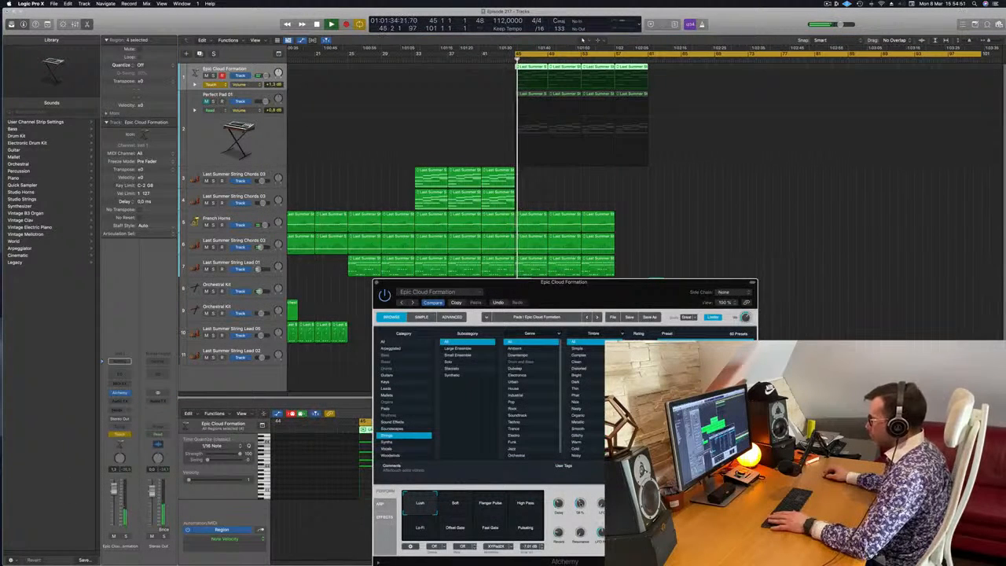
Draw Cutoff automation on Epic Cloud Formation rising from bar 45 to about 71.8% at bar 53, and close the Alchemy window.
left_click(516, 83)
key("space")
key("space")
left_click_drag(530, 84, 530, 82)
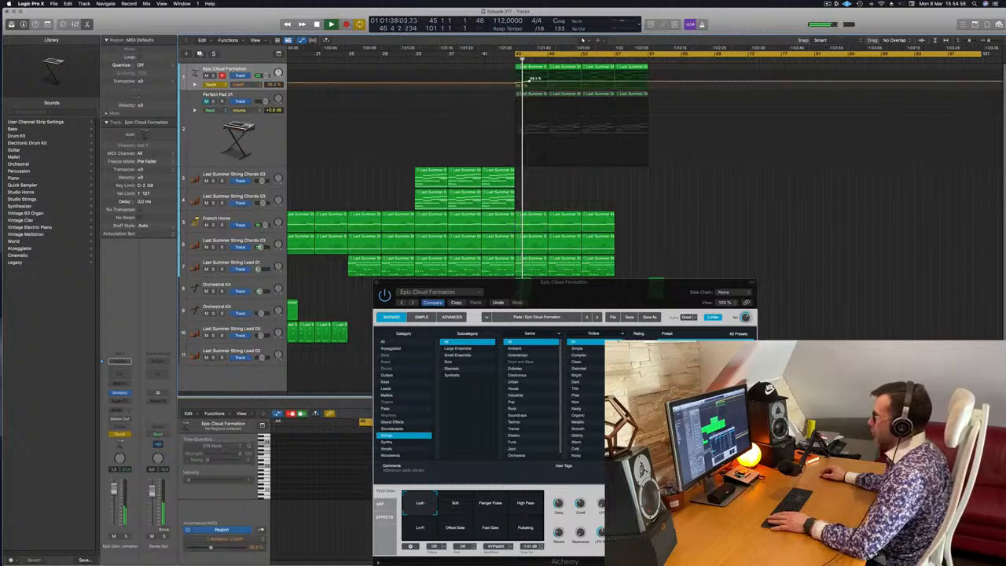
left_click_drag(530, 81, 583, 75)
left_click(582, 80)
left_click(582, 77)
scroll(627, 165, "down", 1)
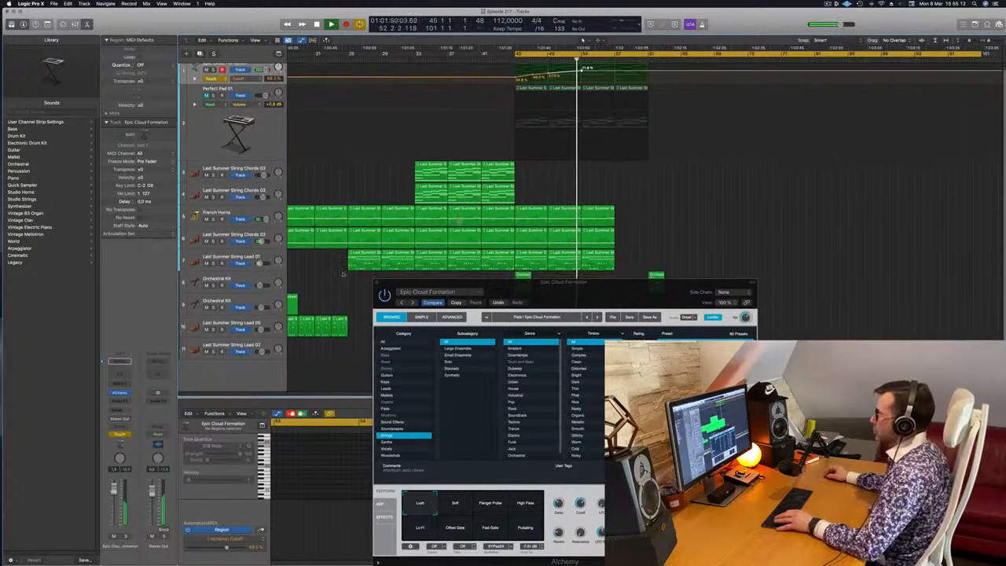
left_click(374, 284)
left_click(376, 282)
Show track automation and lower the Last Summer String Lead 01 volume curve to a dip at bar 53.
key("super+Left")
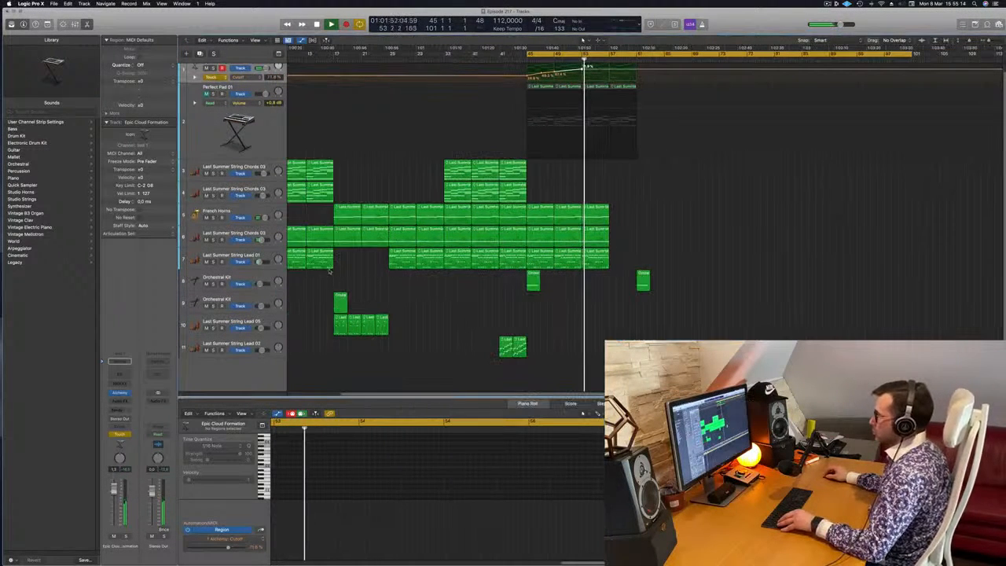
left_click(247, 256)
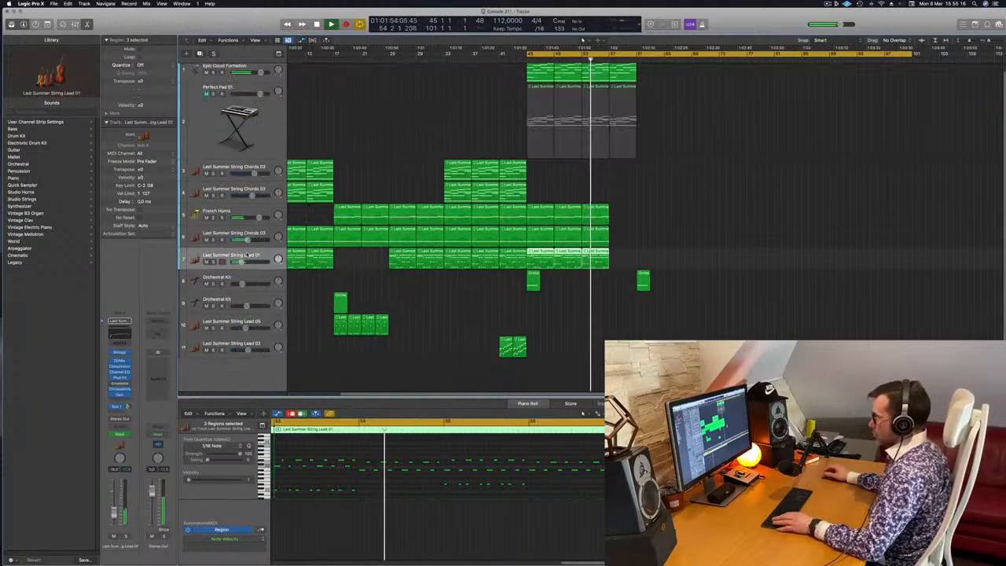
key("a")
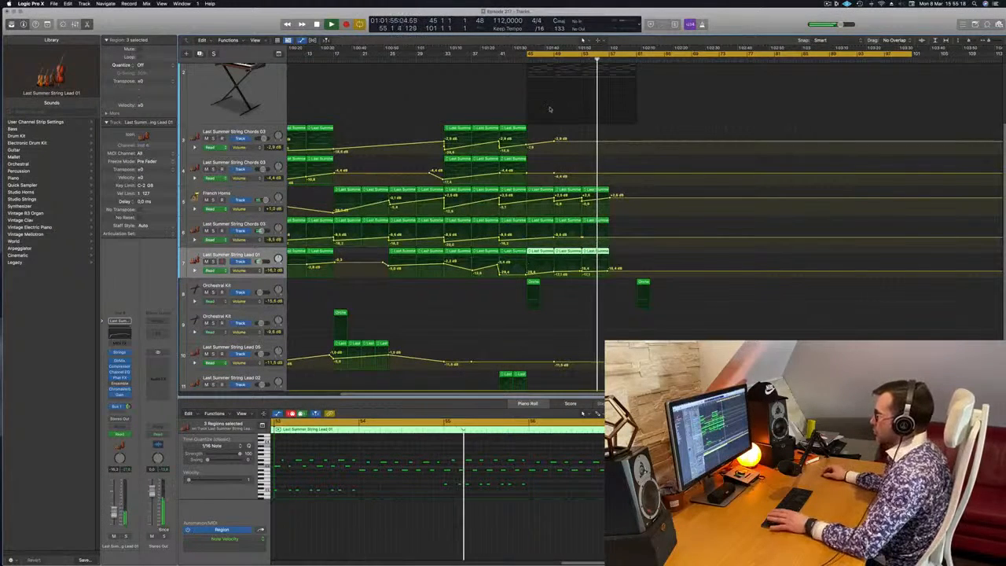
key("space")
key("space")
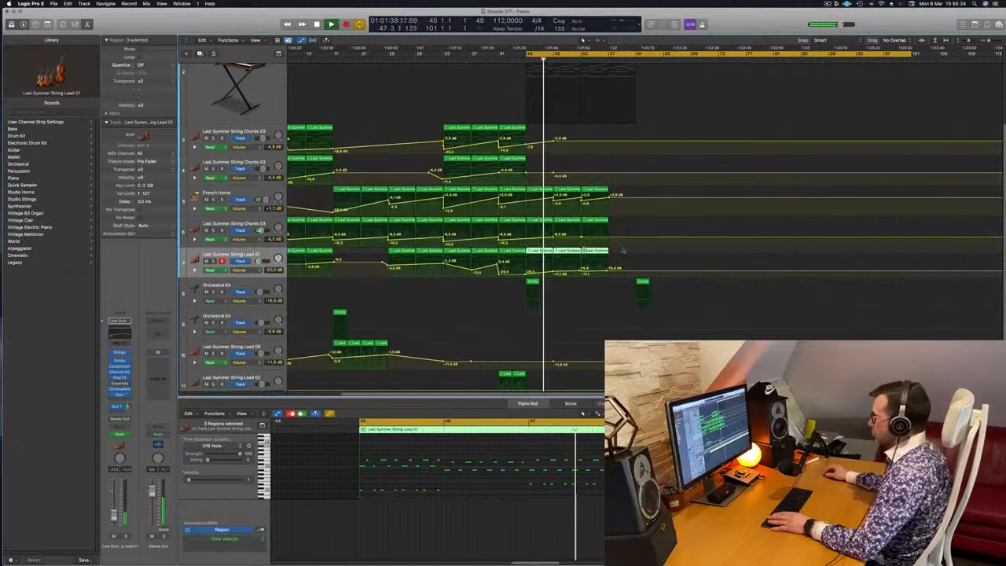
left_click(582, 273)
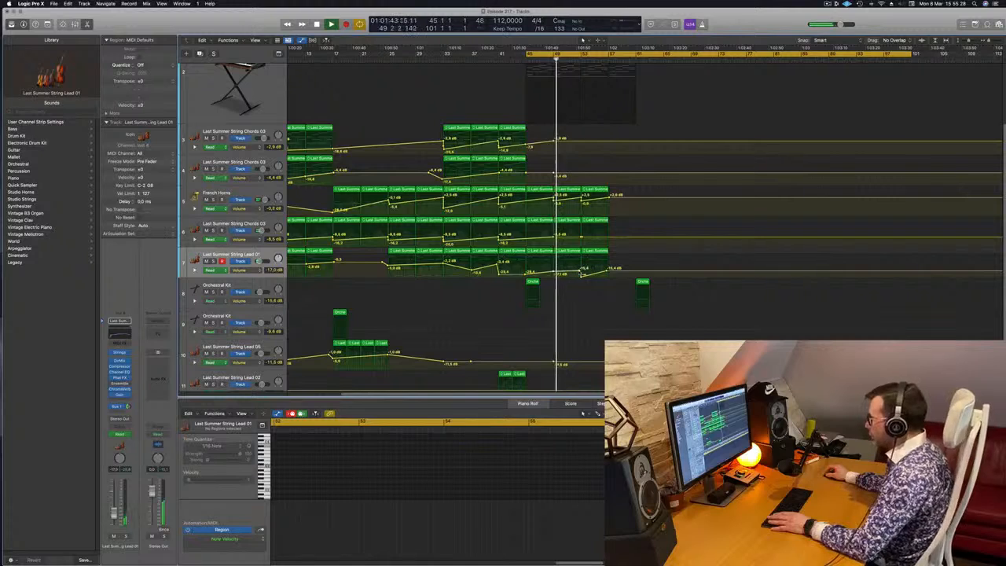
Replay the ending from bar 45 with the Epic Cloud Formation track selected, and bring the muted Perfect Pad 01 track back in.
scroll(552, 168, "up", 5)
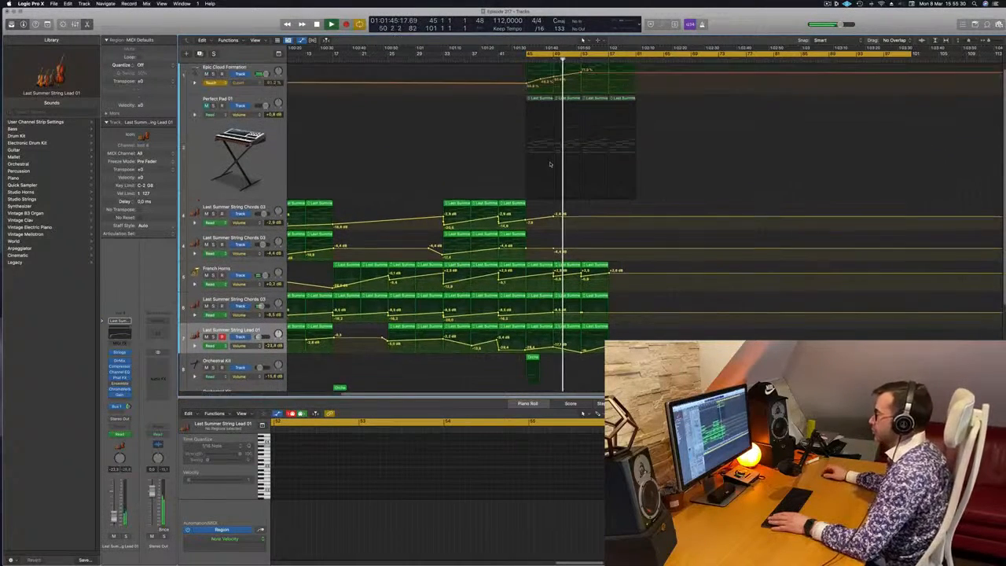
left_click(241, 73)
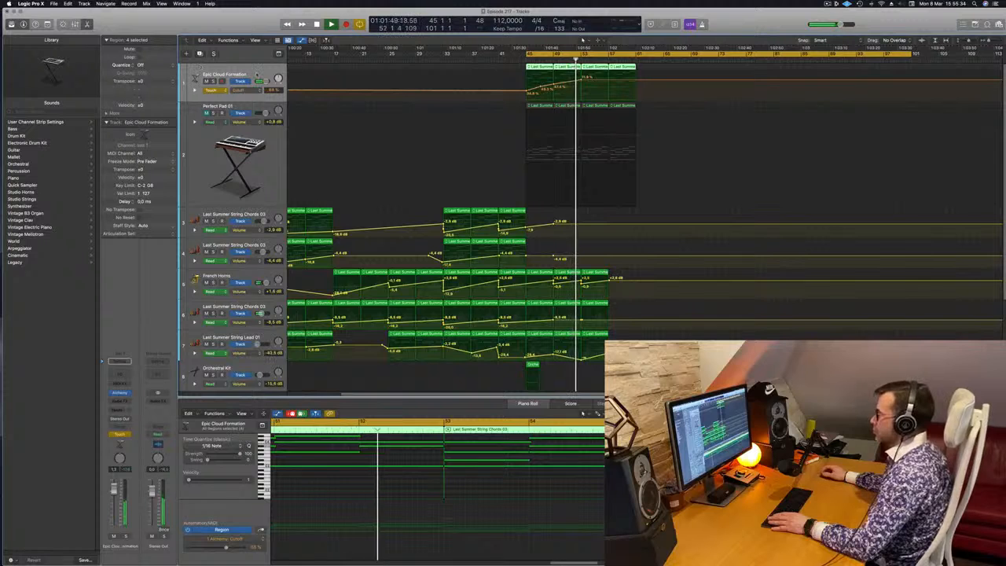
key("space")
key("space")
left_click(239, 107)
key("space")
key("space")
Insert an Arpeggiator MIDI effect on the Perfect Pad 01 track, move its window aside, and replay from bar 45.
left_click(122, 381)
left_click(127, 391)
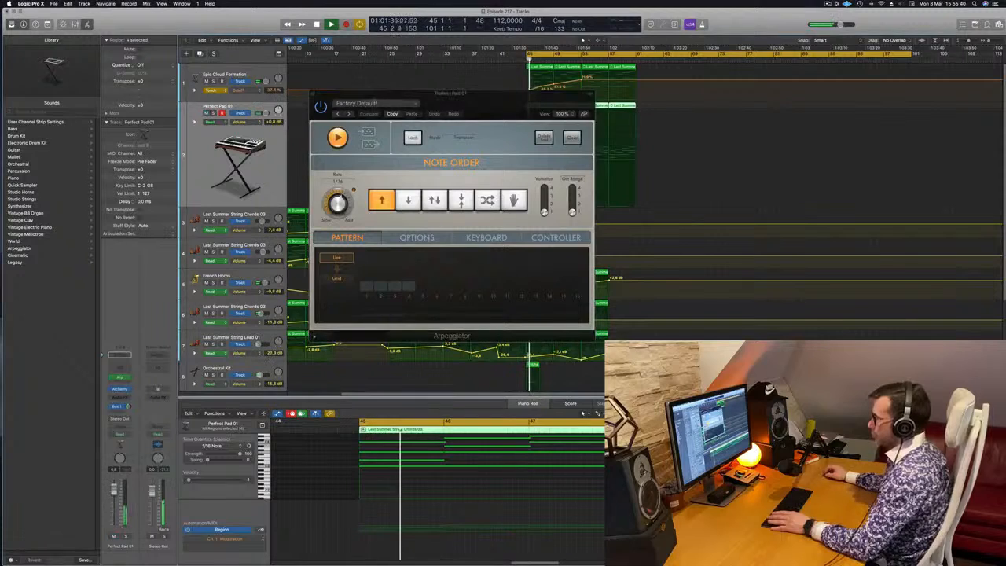
left_click_drag(338, 94, 878, 121)
key("space")
key("space")
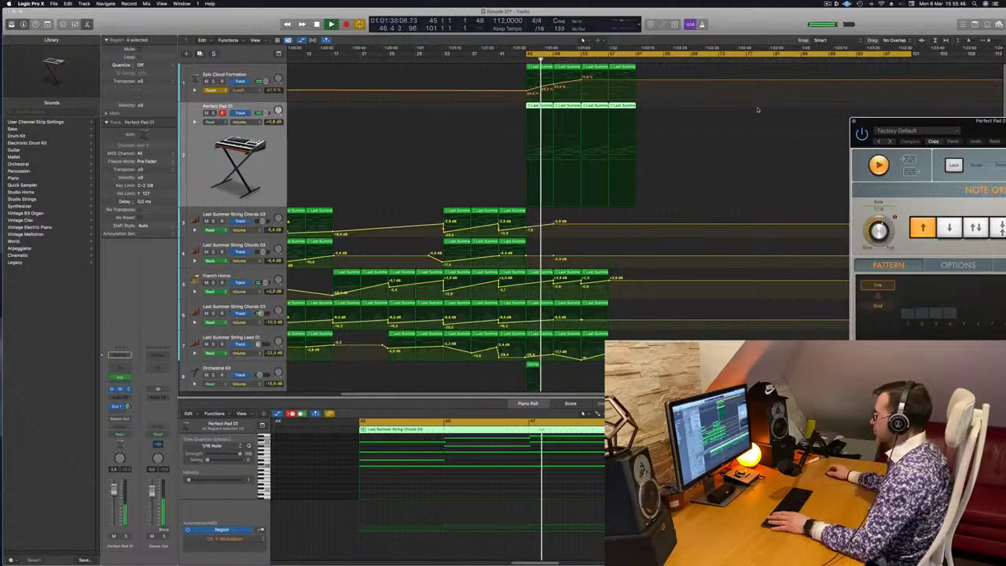
Open Alchemy on the Perfect Pad 01 track and load the Afterthought (1) preset from the Guitars category.
left_click(120, 390)
left_click_drag(606, 207, 611, 152)
key("space")
key("space")
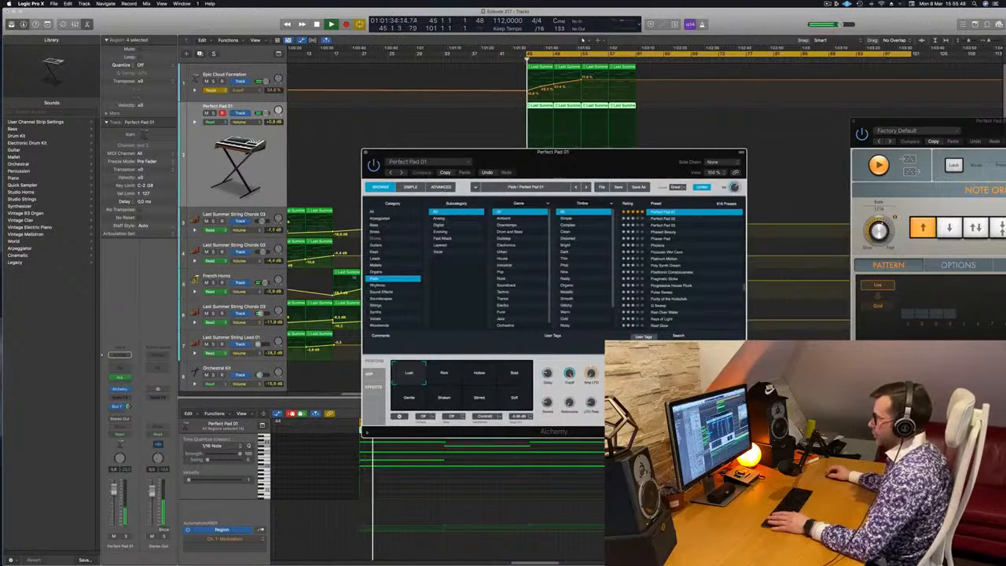
left_click(378, 245)
left_click(663, 252)
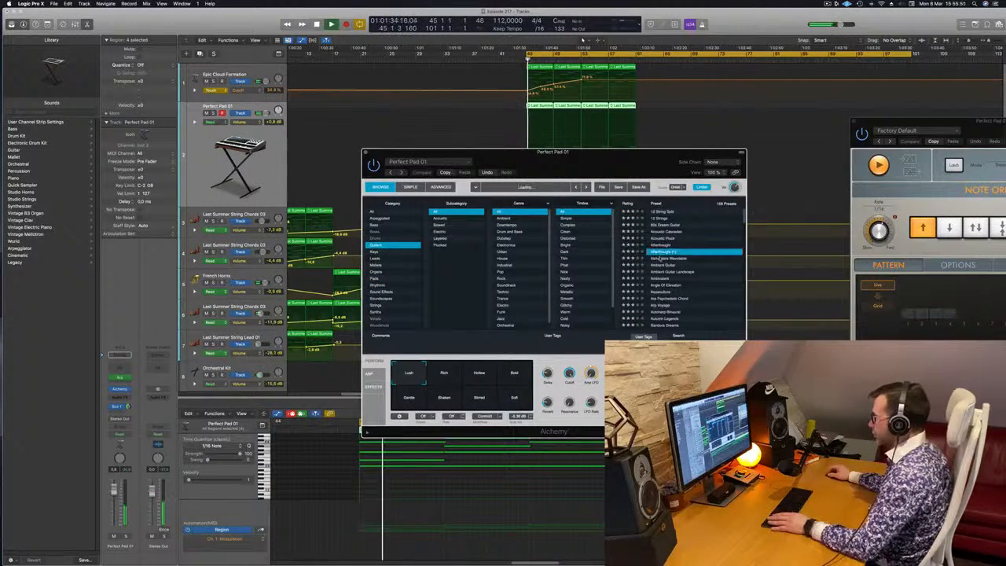
Audition the Guitars presets Angle Of Elevation, Arp Psychedelic Chord and Autumn Legends in Alchemy against the looping ending.
left_click_drag(636, 153, 827, 188)
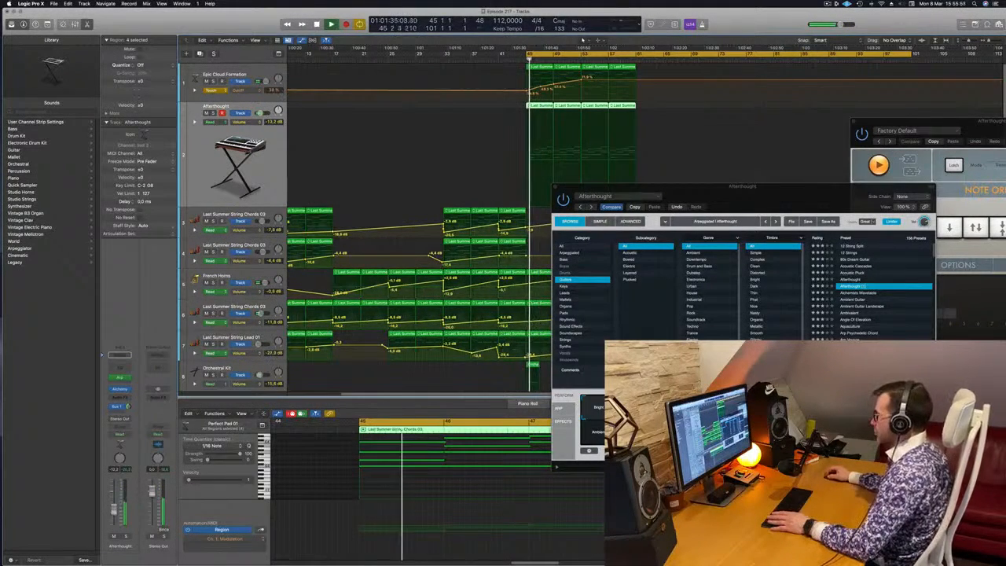
left_click_drag(737, 197, 492, 144)
left_click(542, 354)
scroll(591, 296, "down", 1)
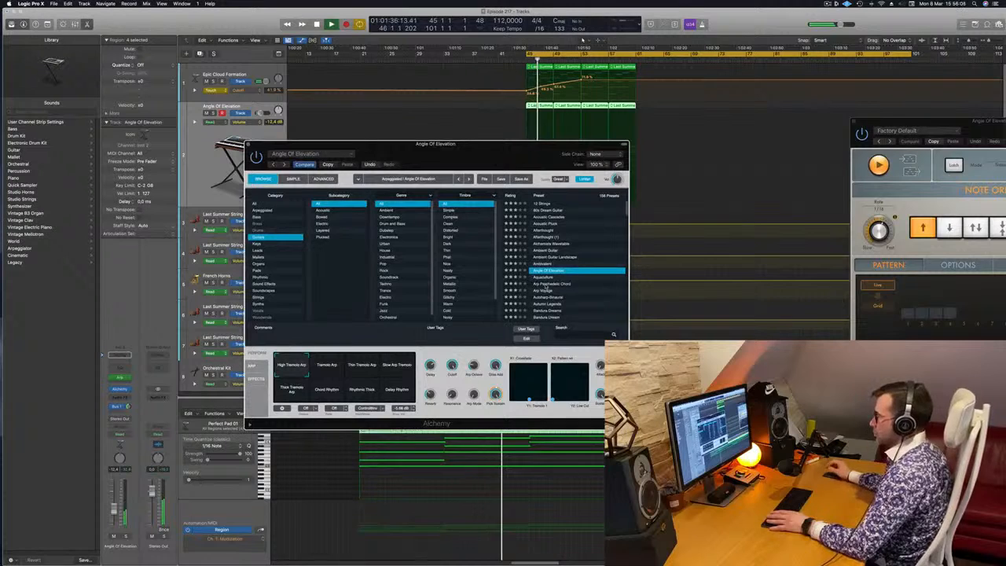
left_click(546, 285)
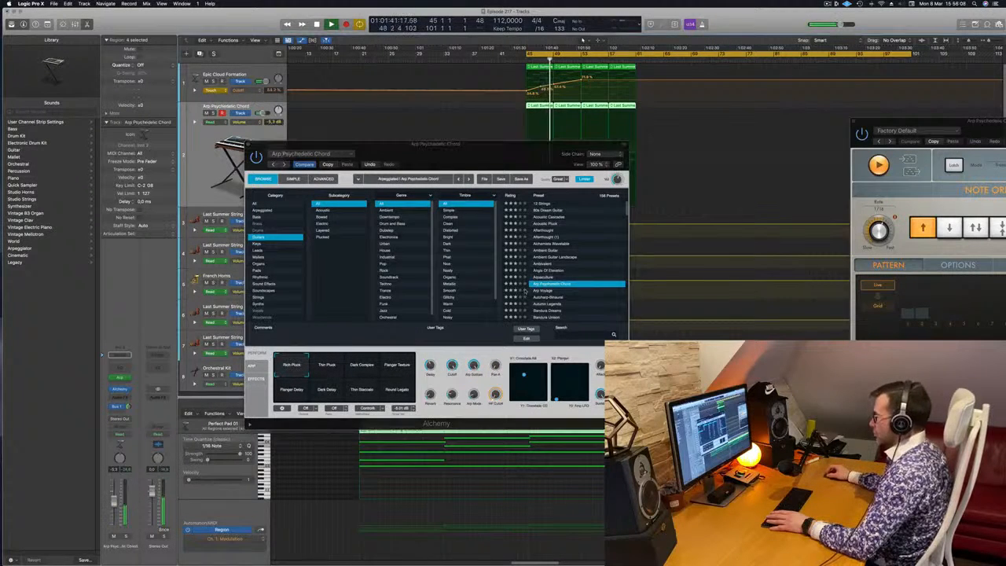
scroll(566, 302, "down", 2)
left_click(552, 290)
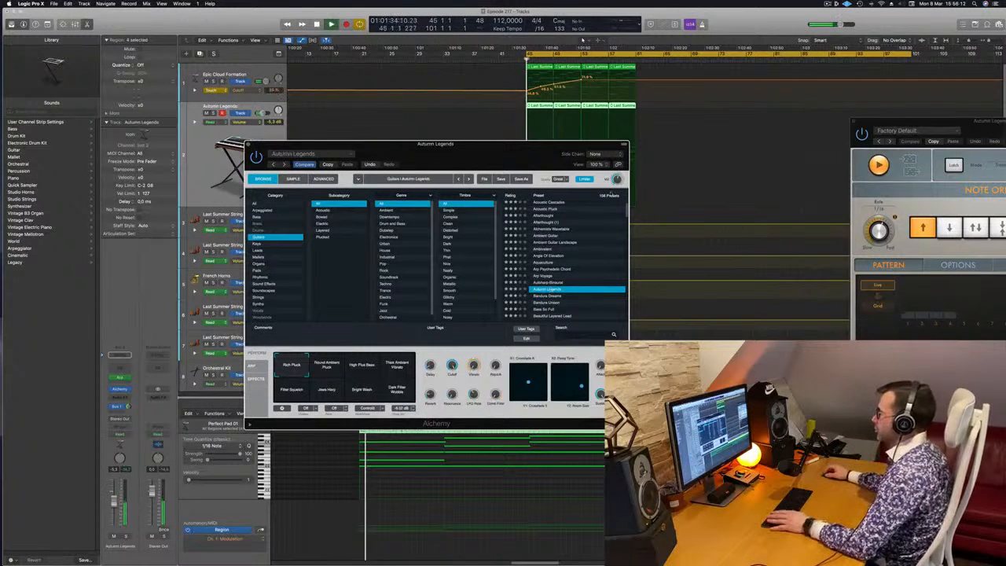
Audition the Autumn Legends variations, from Round Ambient Pluck and Thick Ambient Vibrato through Dark Filter Wobble and Bright Wash to Filter Squelch.
scroll(685, 289, "down", 5)
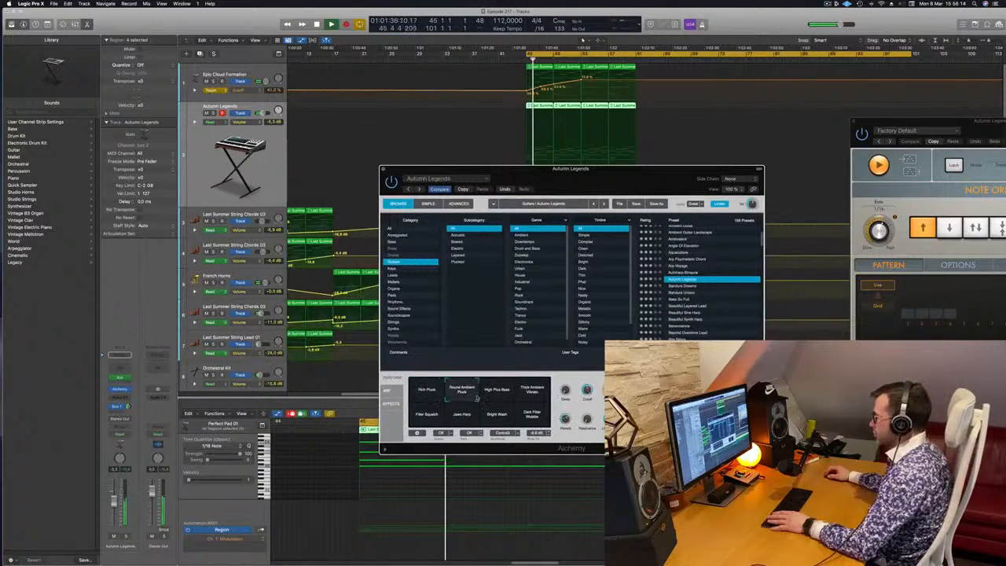
left_click_drag(637, 179, 543, 185)
key("space")
key("space")
key("space")
left_click(436, 396)
left_click(434, 427)
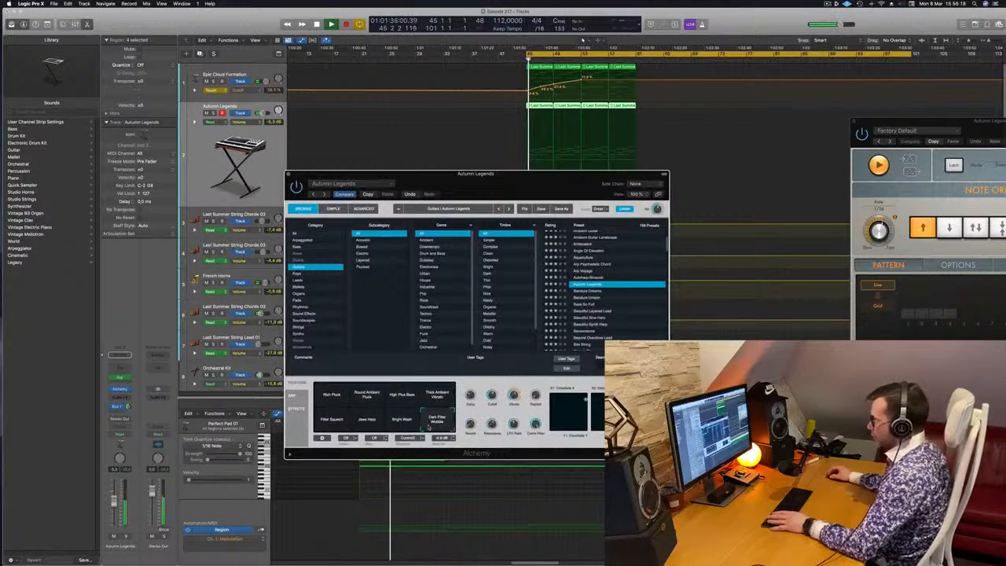
left_click(401, 421)
left_click(368, 424)
left_click(330, 421)
Try the Alchemy presets Bandura Dreams, Bass So Full and Beautiful Sine Harp on the arpeggiated track.
left_click(589, 291)
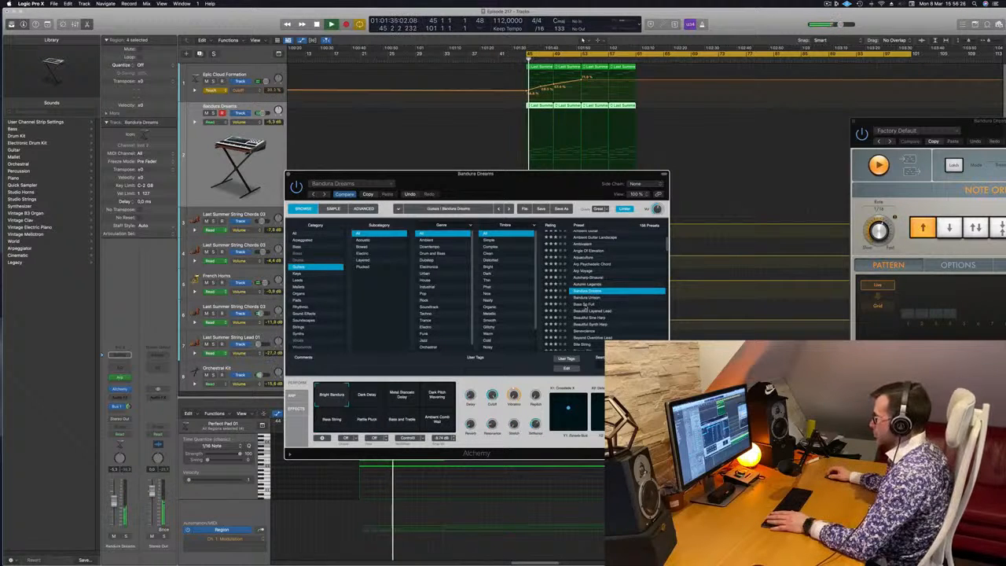
left_click(585, 304)
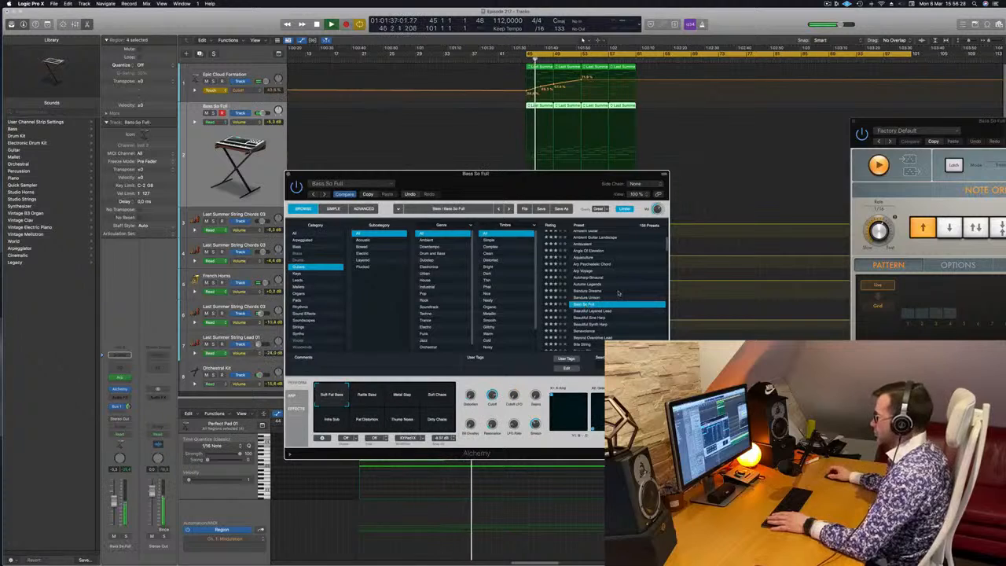
left_click_drag(594, 183, 654, 189)
left_click(652, 324)
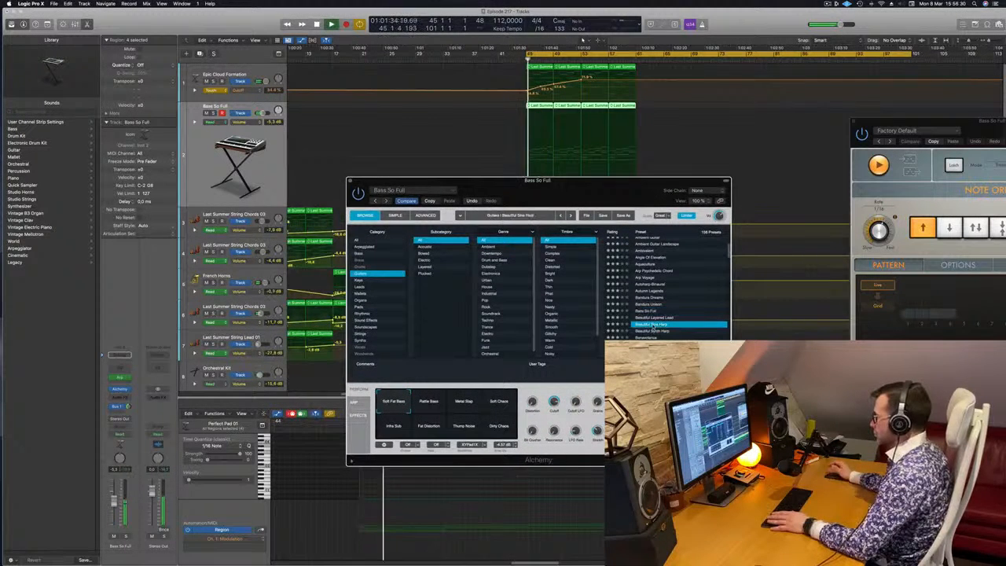
Continue auditioning the Guitars presets with Beautiful Synth Harp, Benevolence, Beyond Overdrive Lead and Bizarre Pad.
left_click(653, 332)
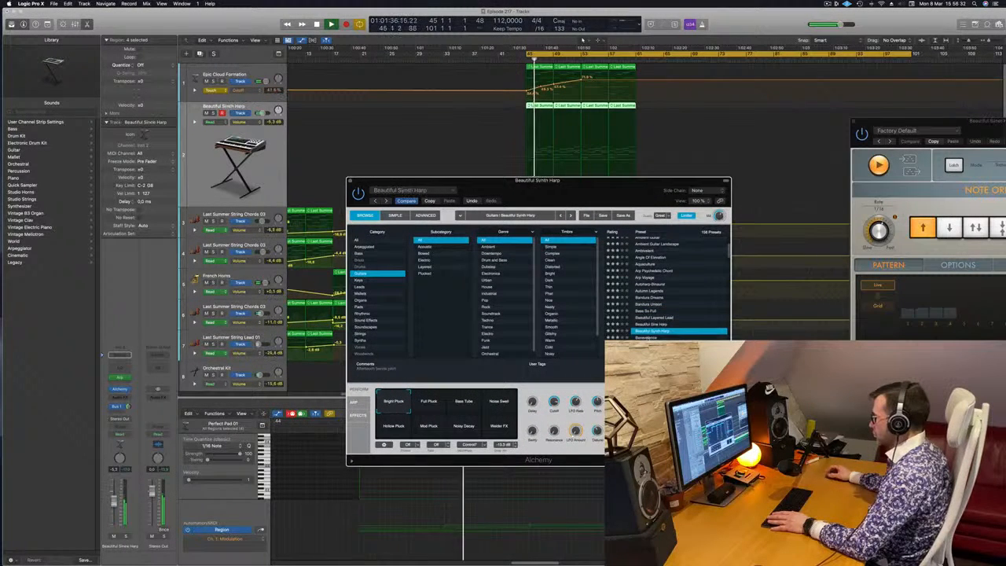
key("Down")
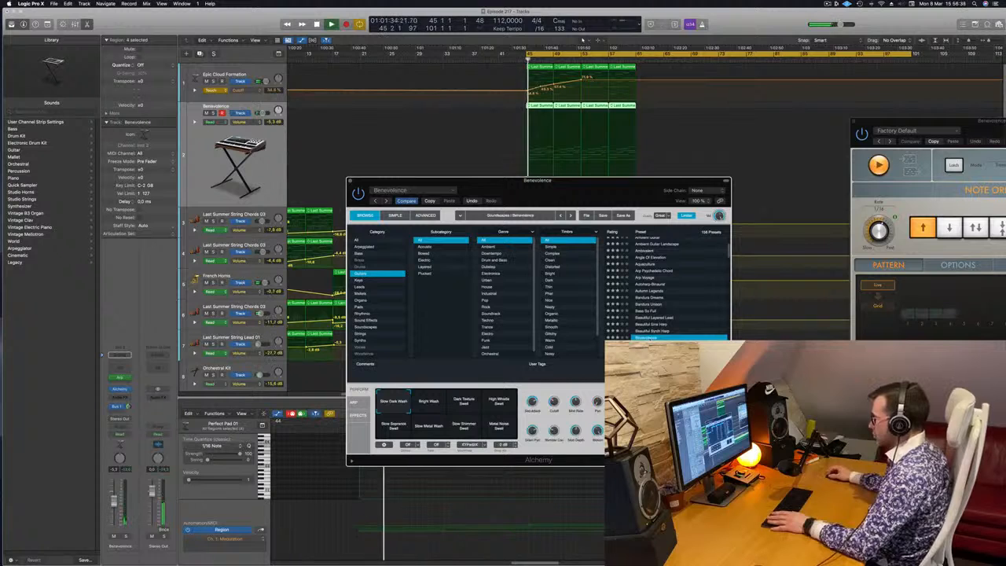
key("Down")
scroll(636, 336, "down", 3)
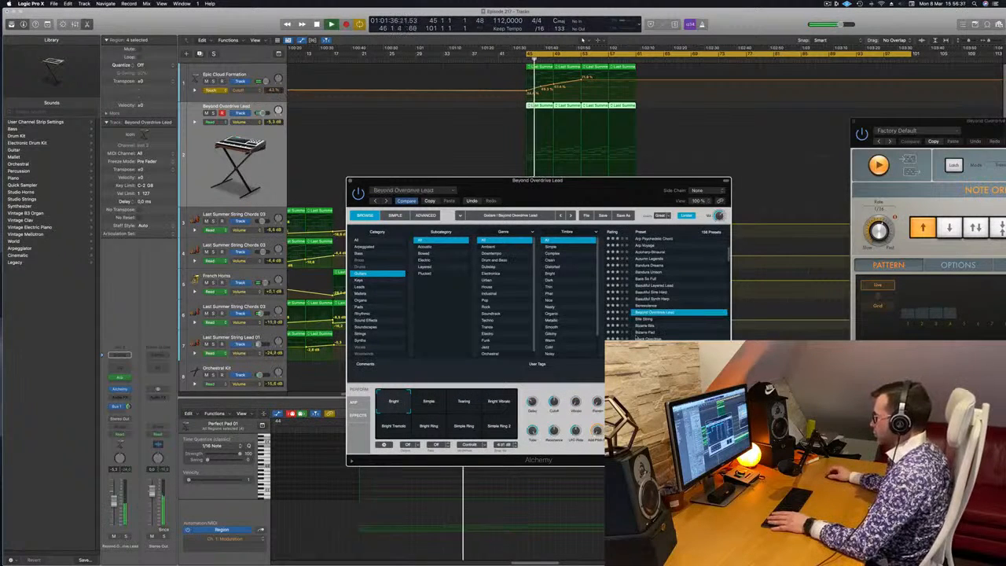
left_click(646, 333)
Load the Chorus Shimmers preset on the arpeggiated track and close the Alchemy window.
scroll(688, 318, "down", 3)
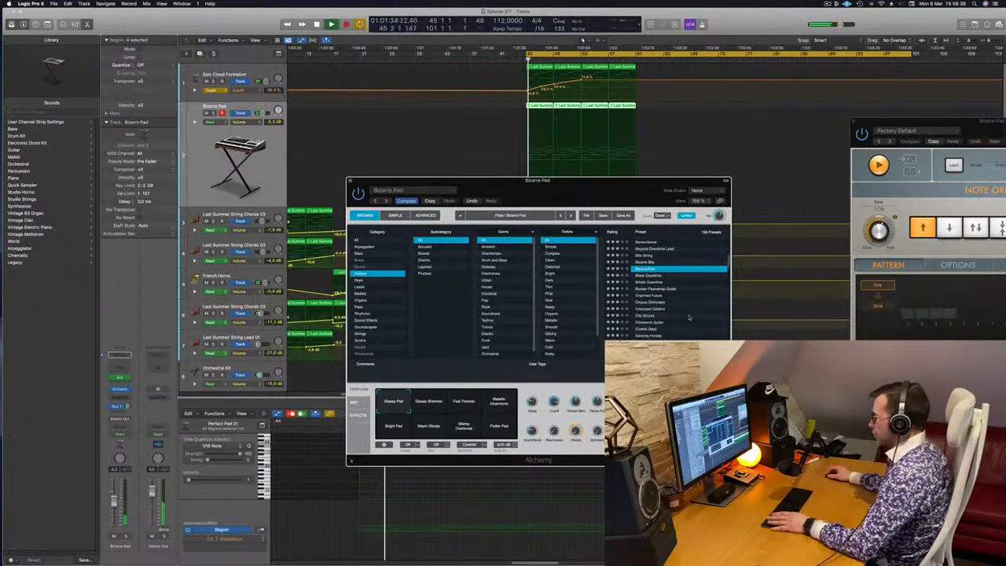
left_click(649, 305)
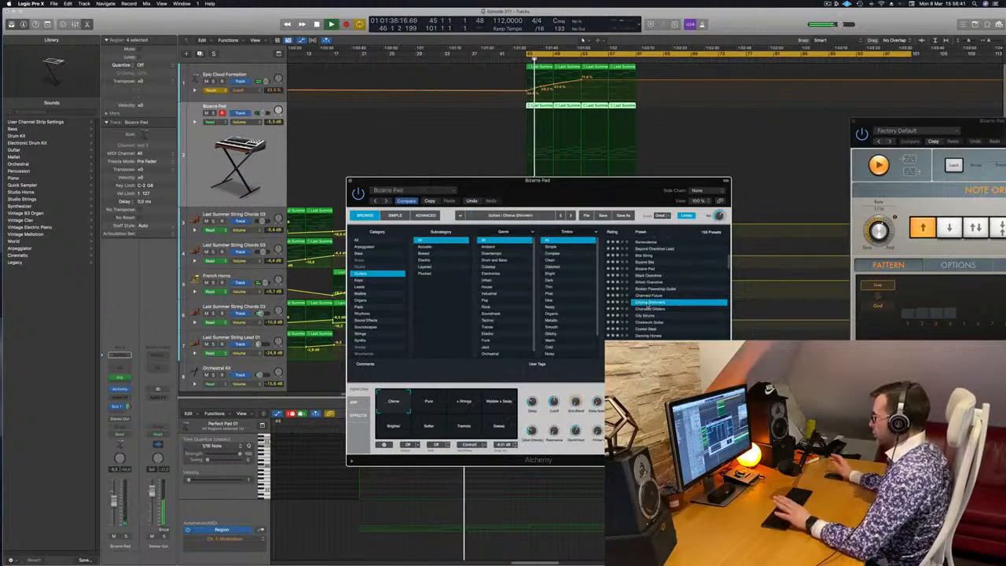
left_click_drag(635, 194, 686, 196)
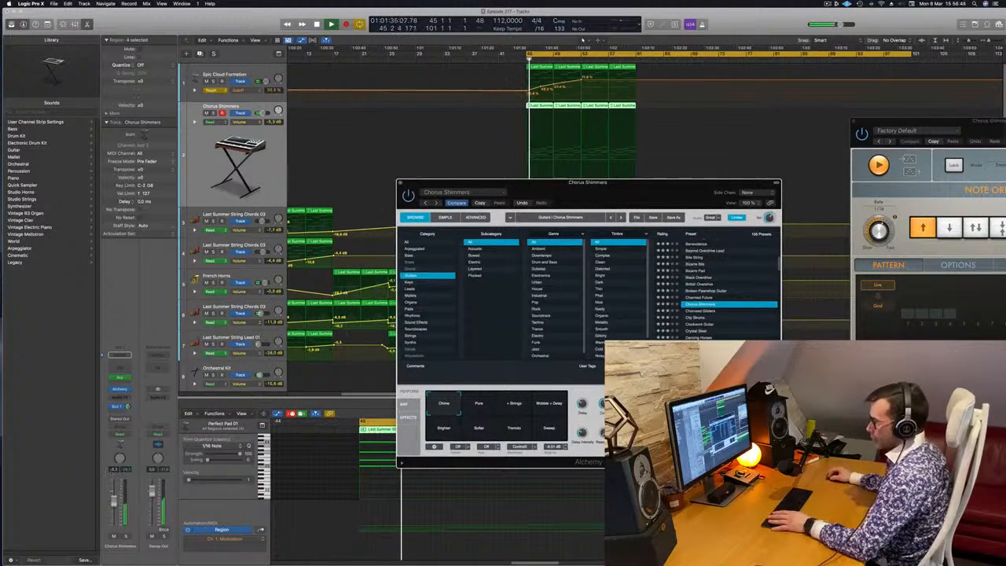
left_click(376, 191)
left_click(401, 183)
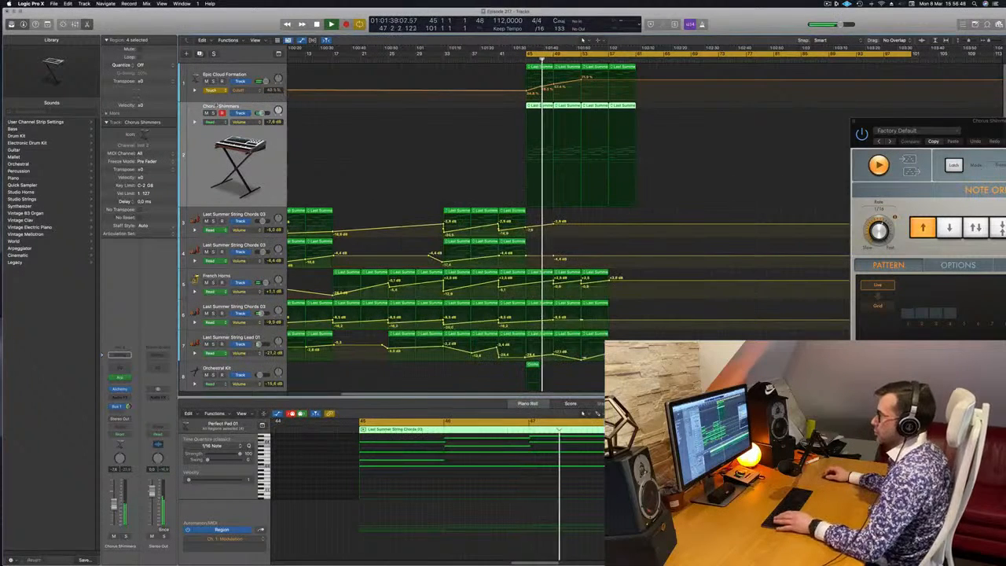
Set the Epic Cloud Formation track's automation mode to Read and briefly solo the Chorus Shimmers track.
left_click(212, 90)
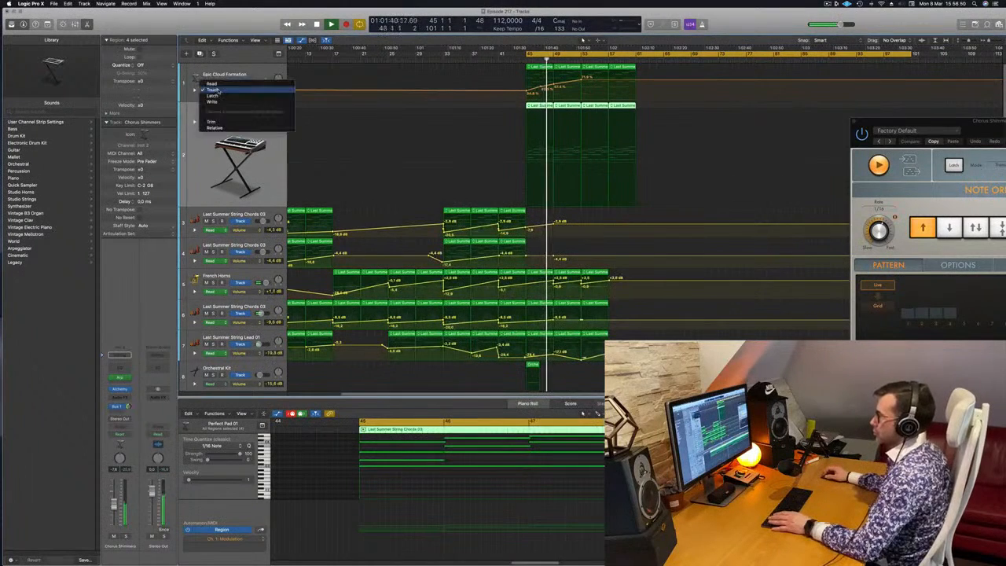
left_click(220, 83)
left_click(210, 113)
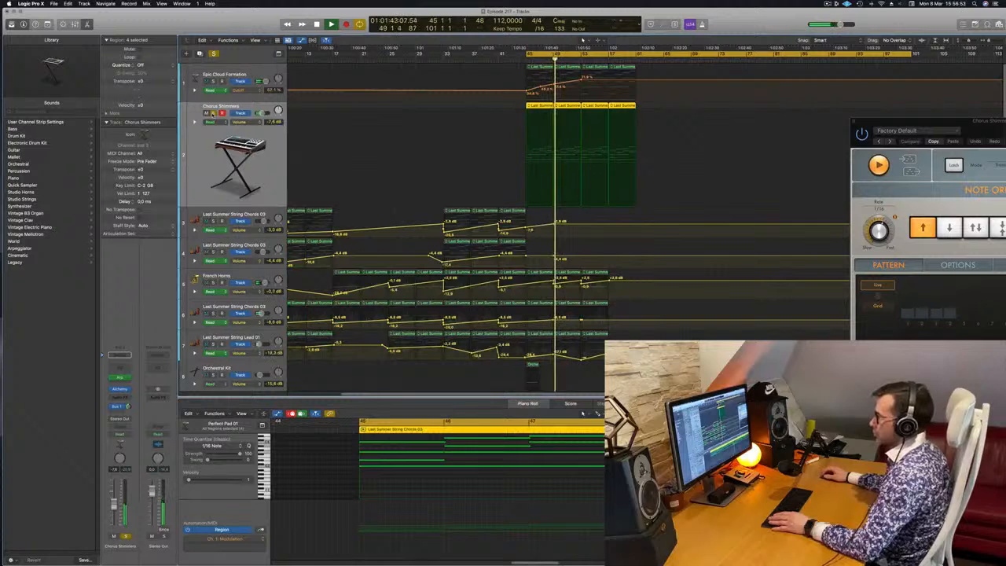
left_click(212, 114)
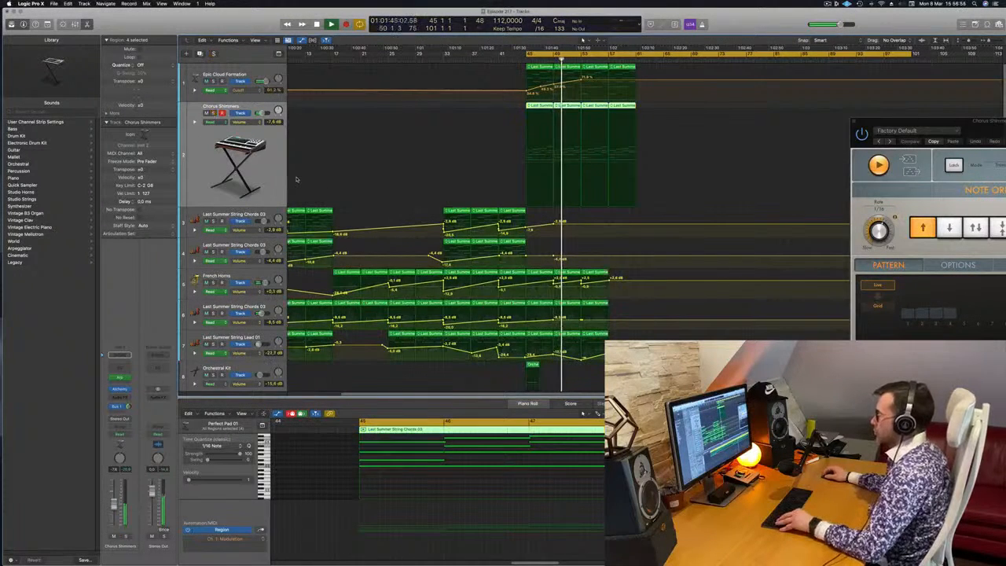
Replay the ending from bar 45 and add a volume automation point at bar 45 on the Chorus Shimmers track.
key("super+Left")
key("super+Left")
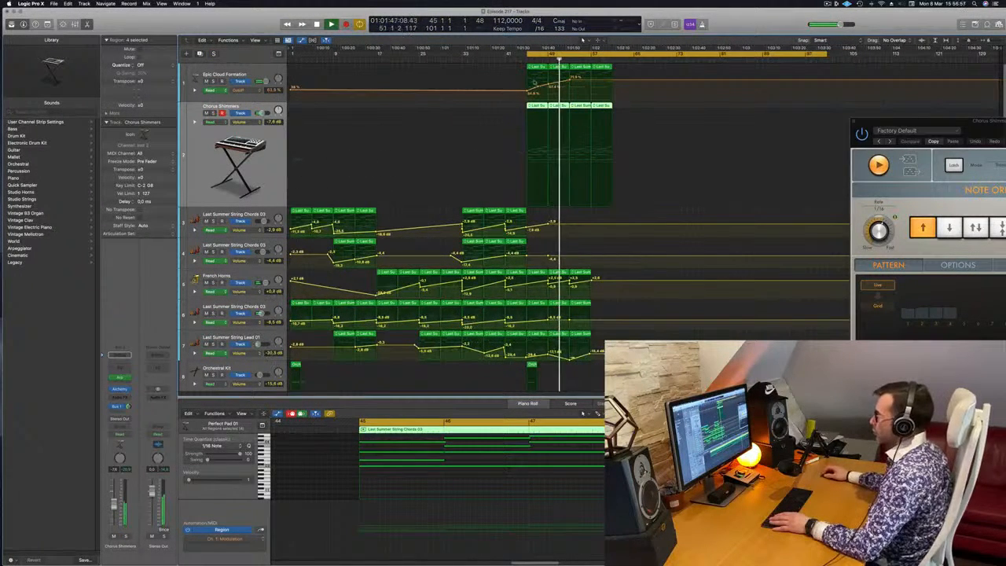
key("space")
key("space")
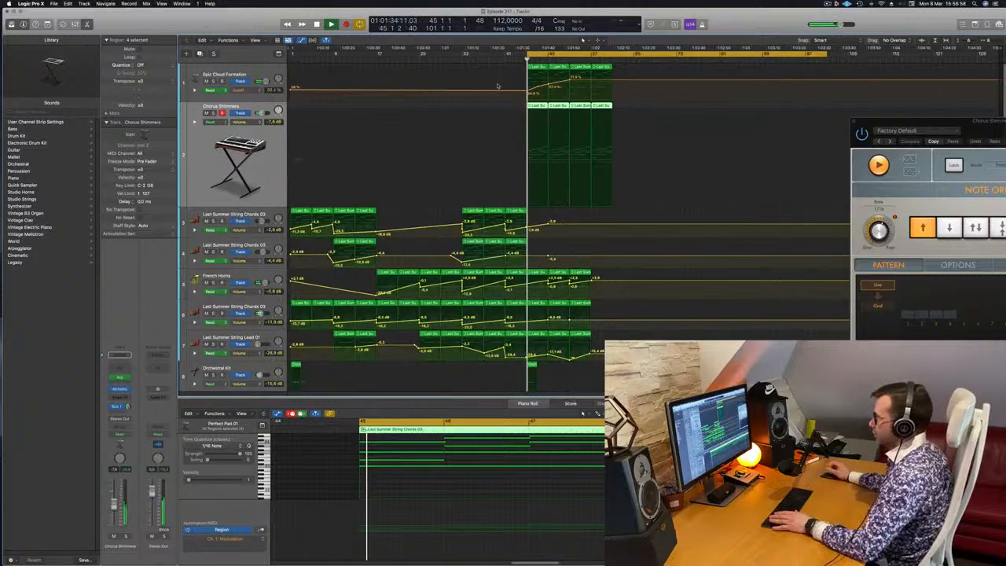
left_click(524, 169)
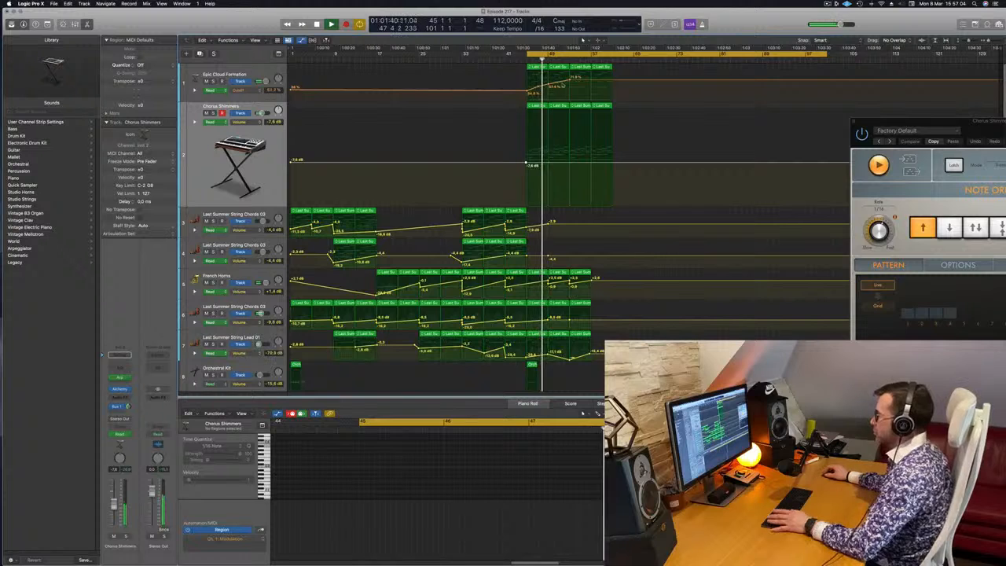
Lower the French Horns volume curve to a dip at bar 49 and replay the ending from bar 45.
key("space")
key("space")
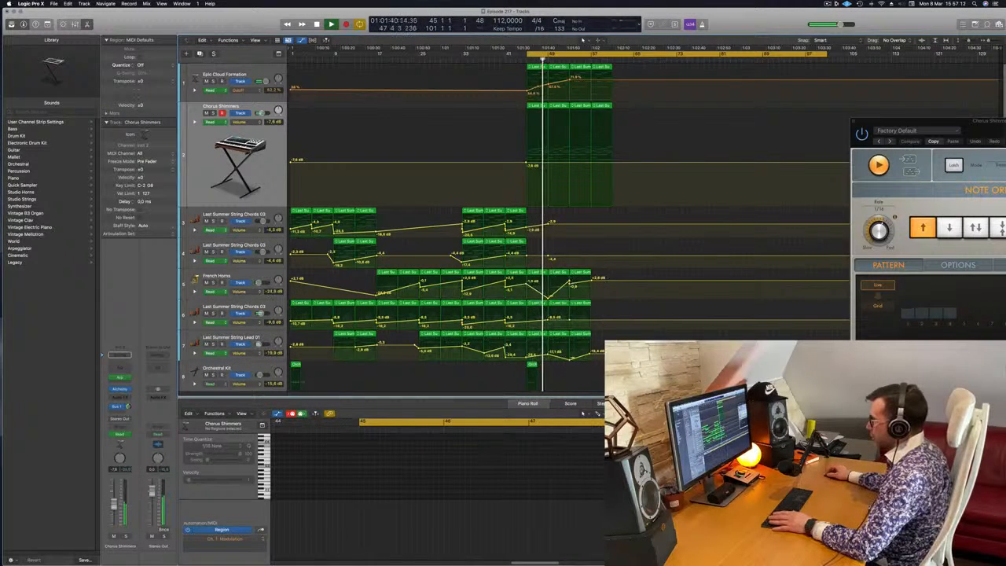
key("space")
key("space")
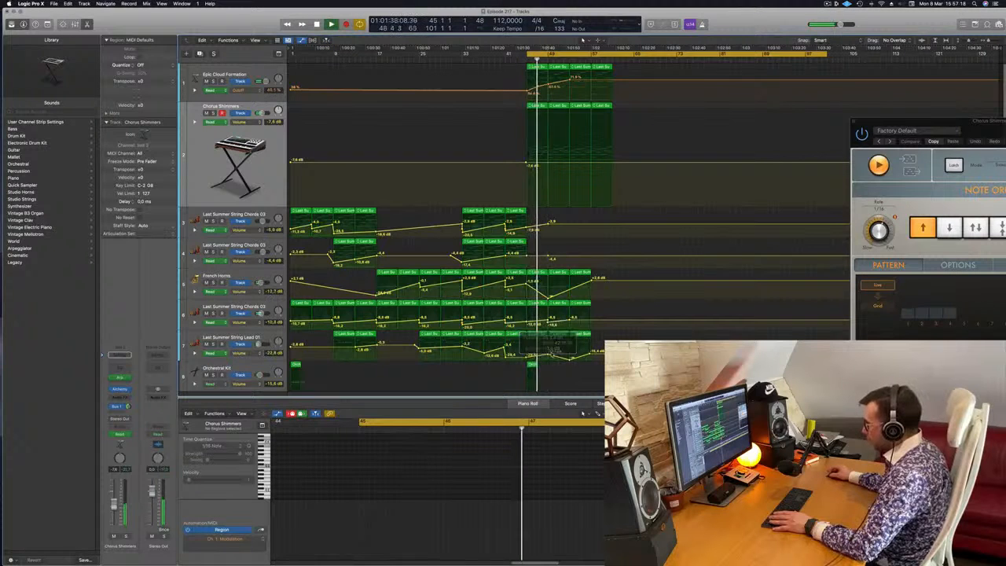
Lower the Last Summer String Lead 01 volume point near bar 49 to -∞ dB and replay from bar 45.
left_click_drag(548, 353, 548, 360)
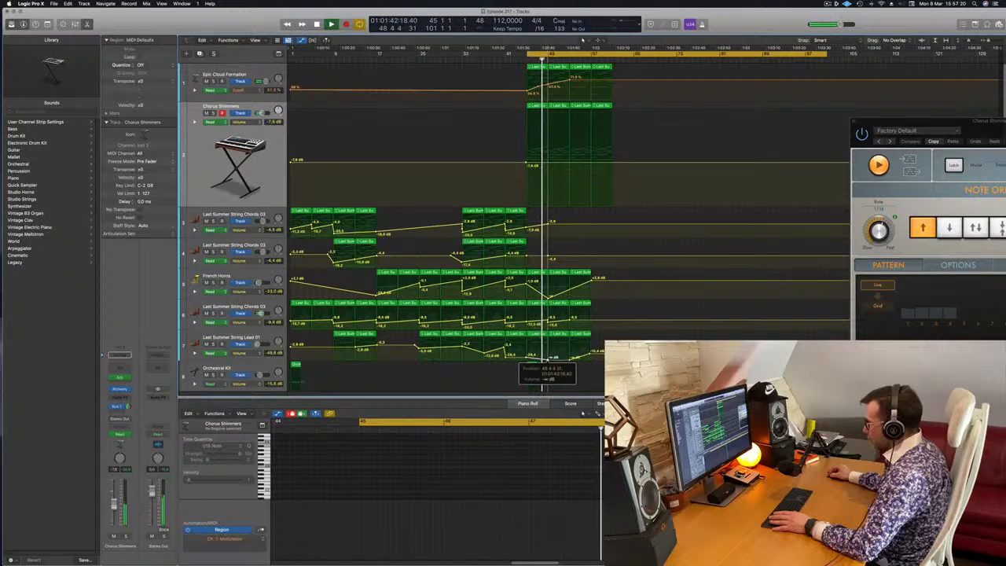
scroll(573, 343, "down", 2)
key("space")
key("space")
left_click_drag(548, 338, 548, 332)
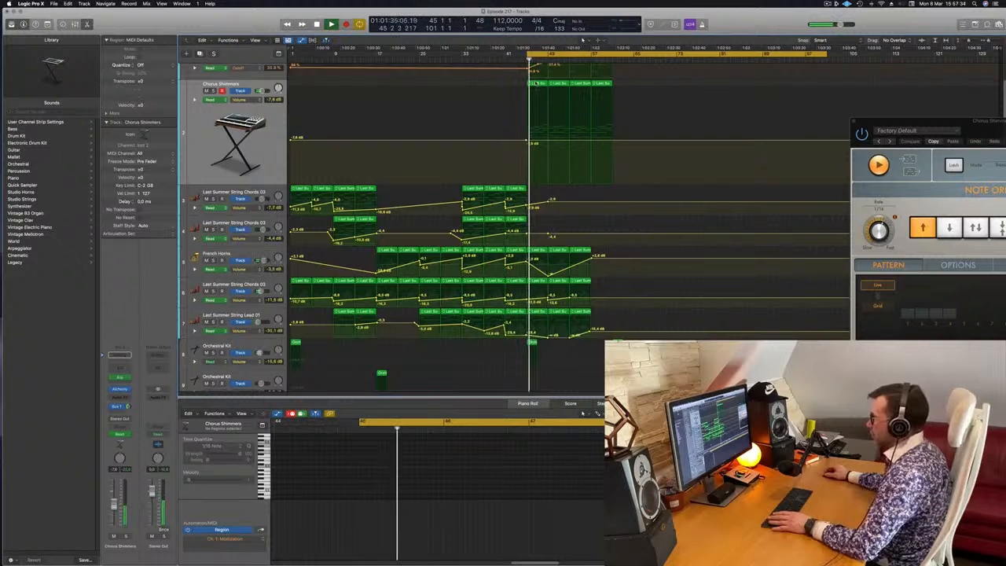
Select the first Chorus Shimmers region at bar 45, adjust a single note of its bar 47 chord, and resume playback.
left_click(533, 83)
key("space")
scroll(482, 485, "up", 2)
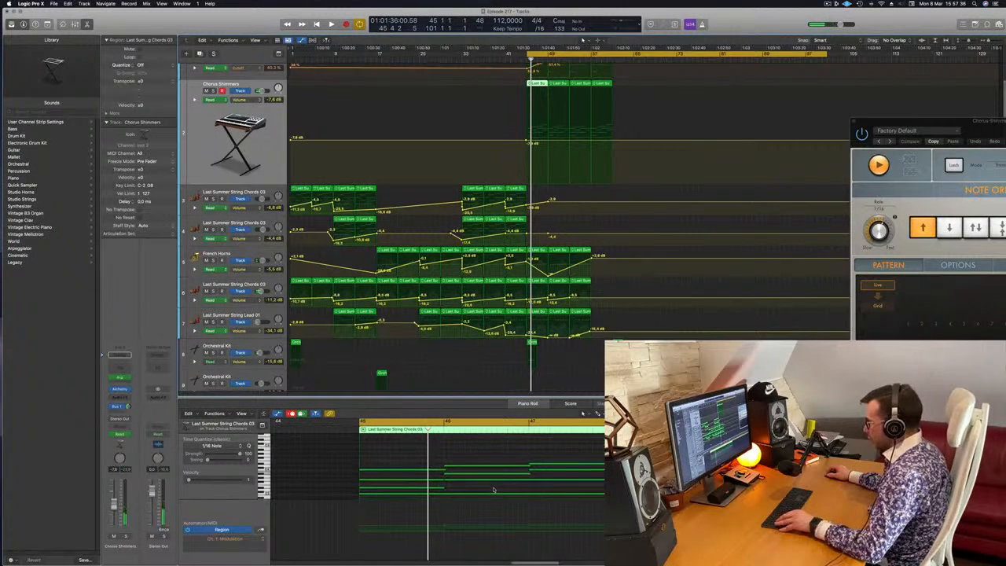
left_click(518, 477)
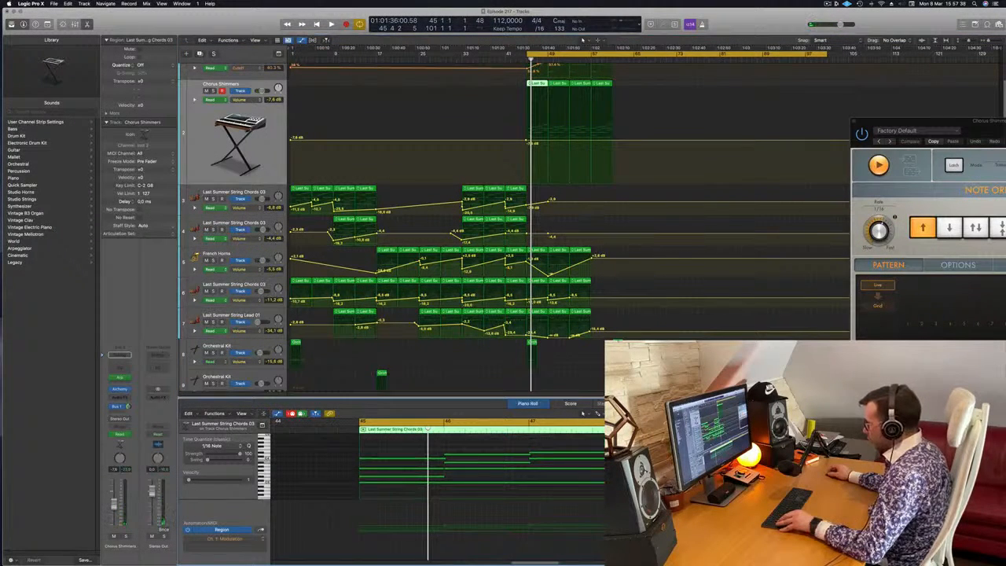
left_click(518, 482)
scroll(503, 482, "right", 1)
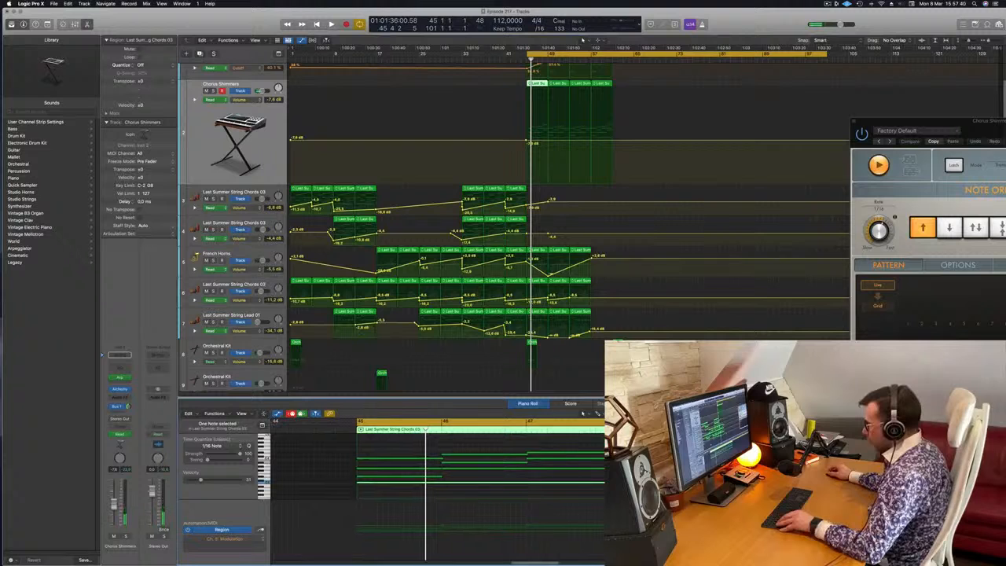
left_click(592, 470)
mouse_move(594, 471)
left_mouse_down()
mouse_move(428, 475)
mouse_move(590, 471)
left_mouse_up()
key("space")
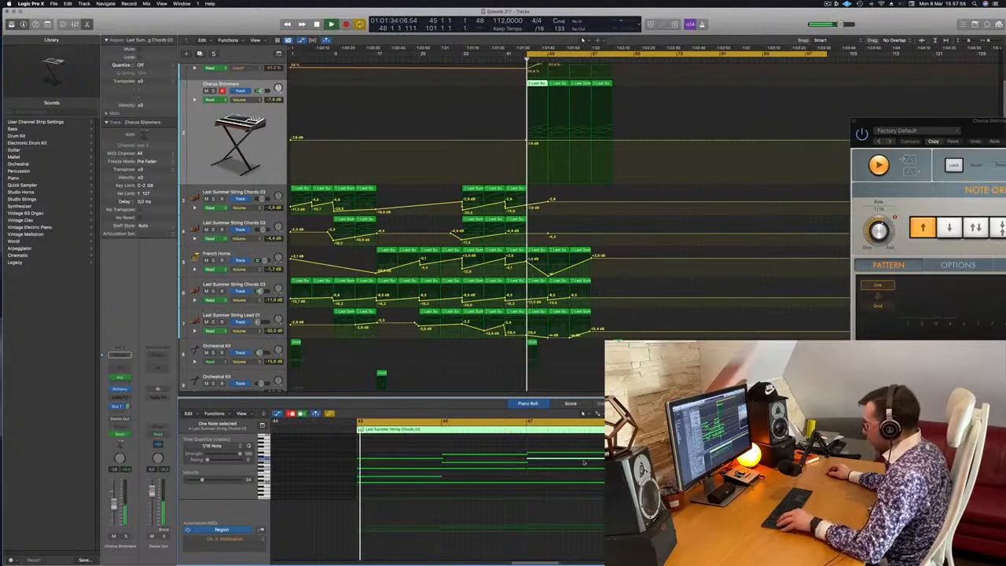
Copy the one-bar C4 note from bar 47 to bar 48 in the first Chorus Shimmers region while the ending plays.
scroll(597, 462, "up", 10)
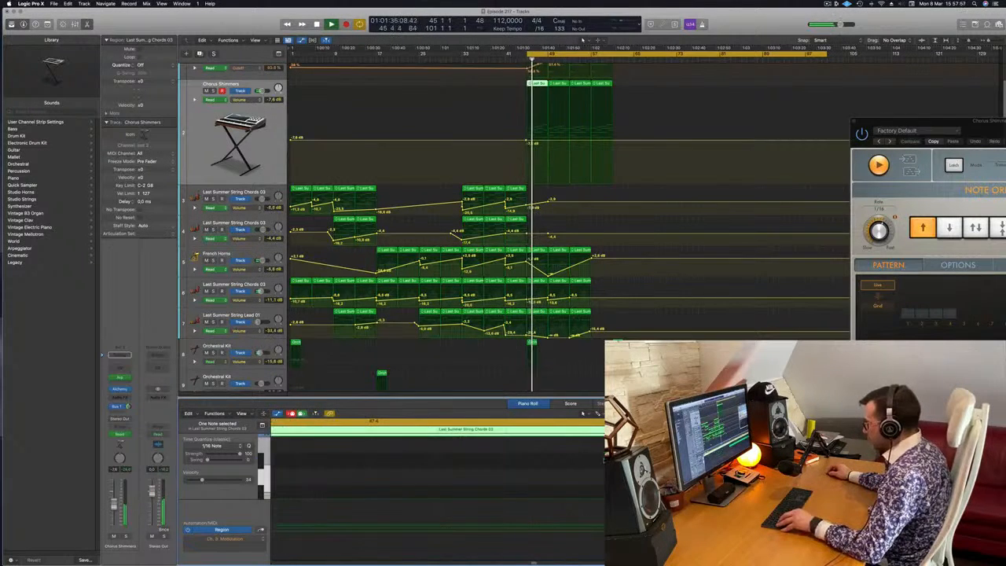
scroll(601, 463, "down", 10)
scroll(307, 487, "up", 3)
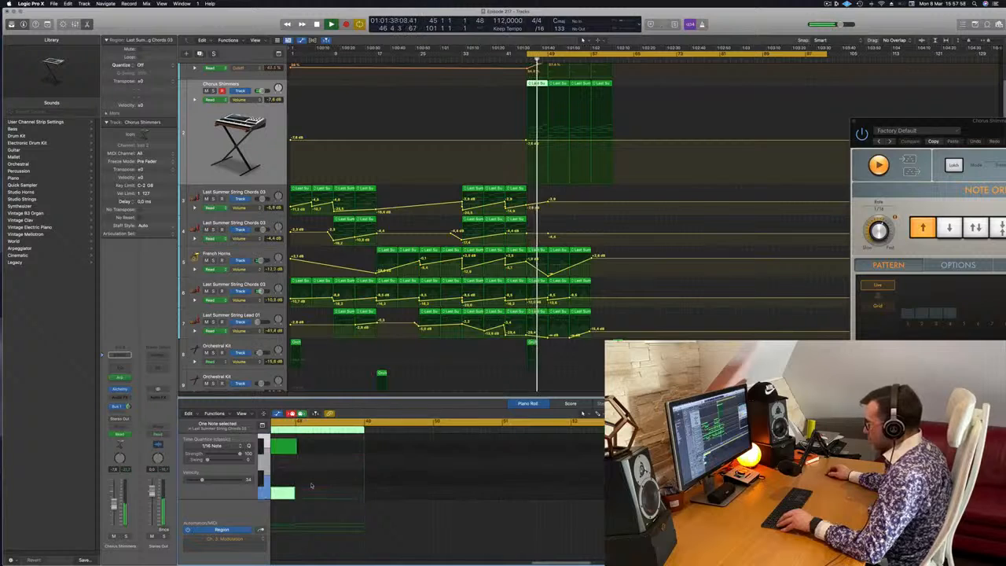
left_click(311, 491)
scroll(327, 484, "down", 4)
scroll(323, 478, "down", 4)
scroll(325, 477, "up", 3)
key("space")
key("space")
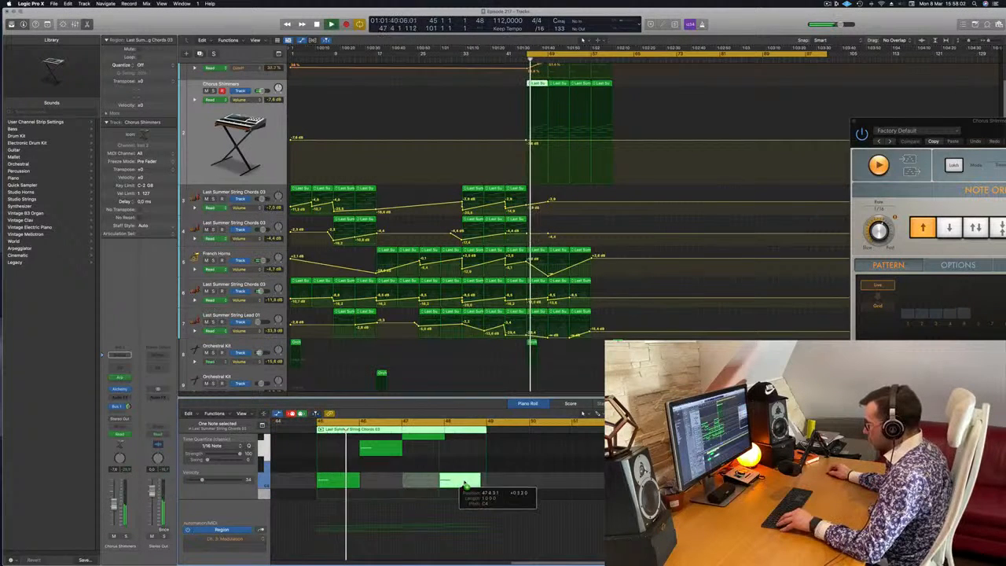
scroll(431, 481, "down", 3)
scroll(431, 481, "down", 2)
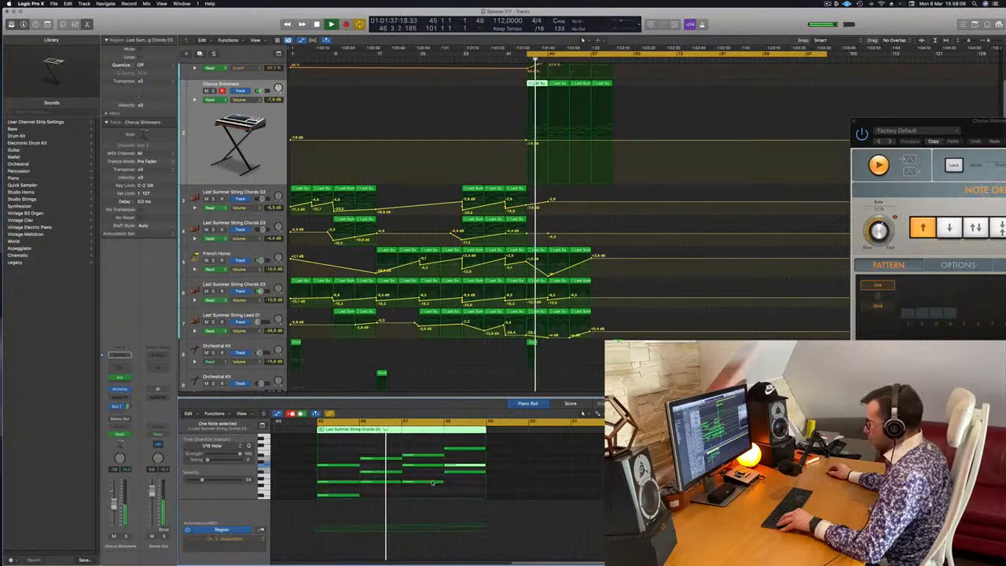
scroll(426, 495, "down", 2)
scroll(427, 496, "up", 2)
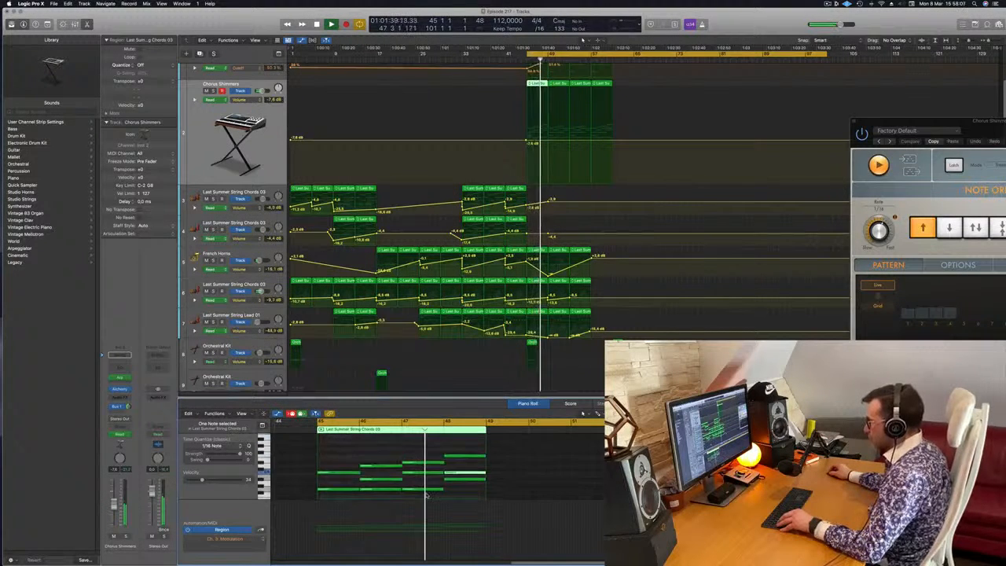
Examine the chord notes in bars 45 to 48 of the first Chorus Shimmers region while the ending plays.
scroll(426, 493, "down", 1)
scroll(416, 486, "left", 4)
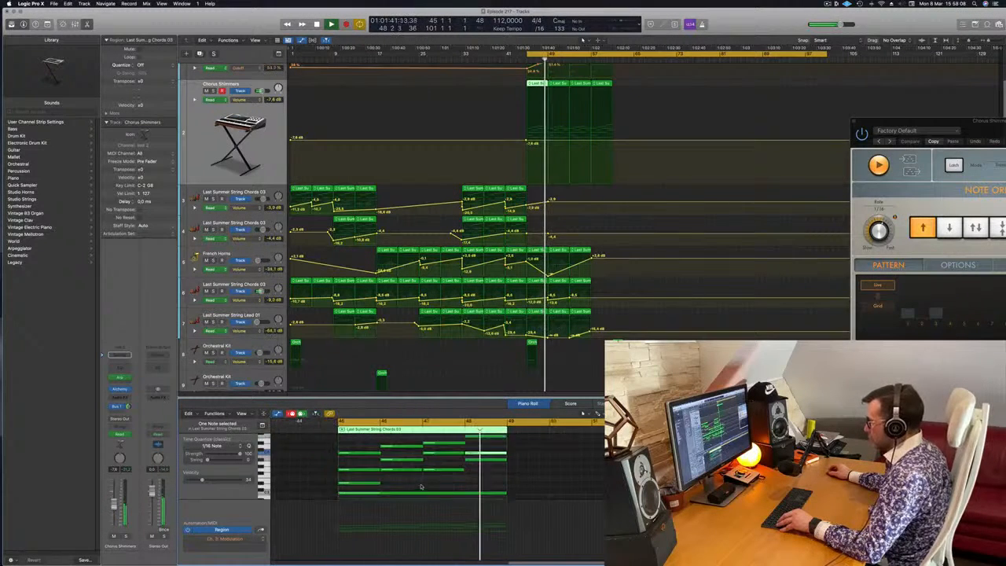
scroll(440, 481, "down", 2)
scroll(511, 476, "up", 2)
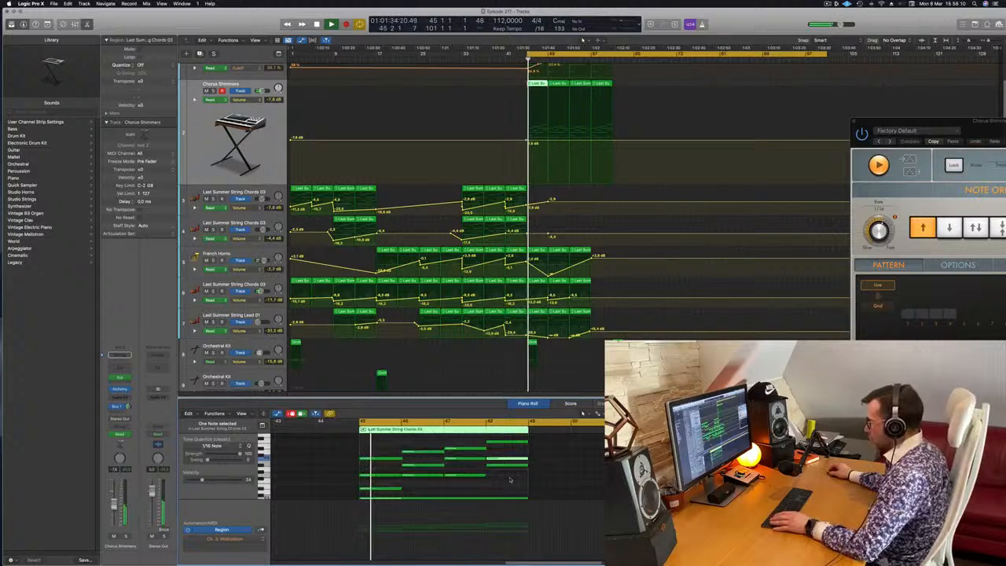
scroll(508, 489, "down", 3)
scroll(498, 465, "up", 3)
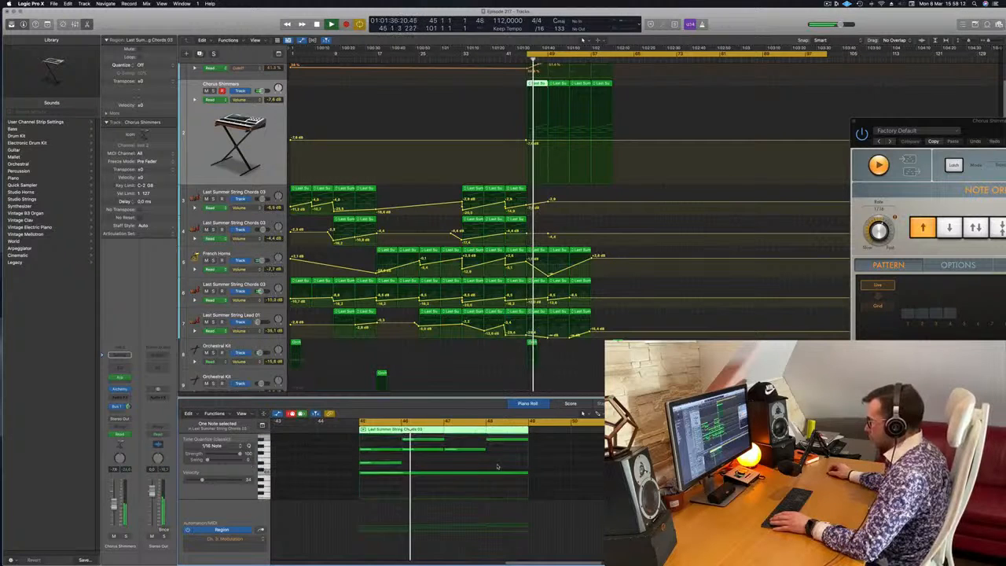
scroll(499, 470, "down", 2)
scroll(506, 470, "up", 3)
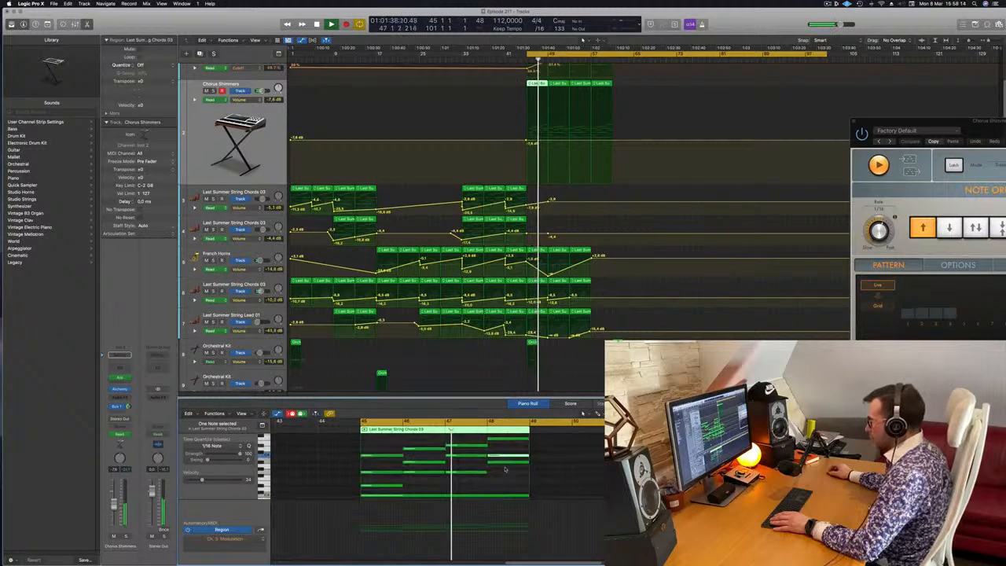
Select only the top note of the bar 47 chord in the first Chorus Shimmers region.
left_click(505, 458)
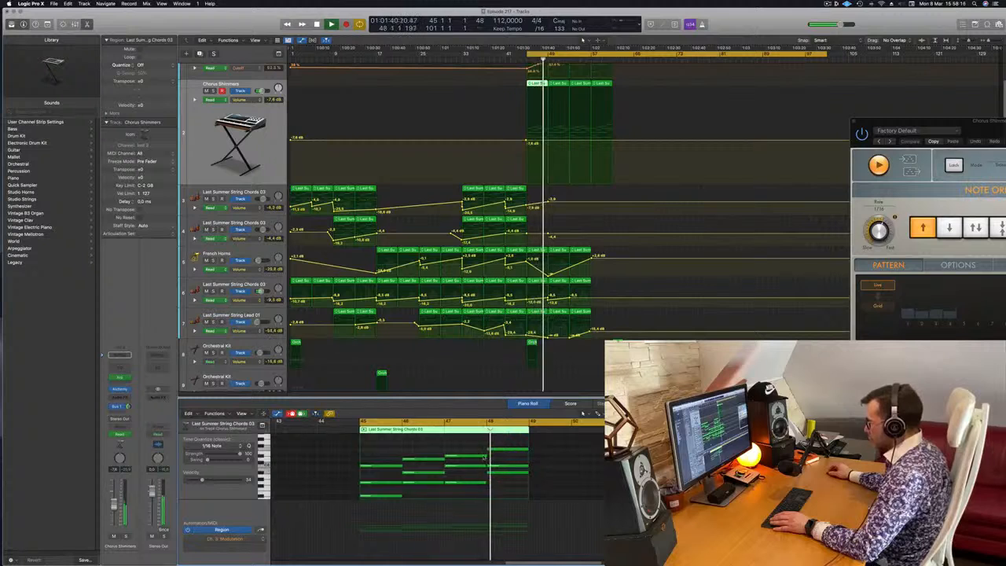
left_click(486, 457)
left_click_drag(485, 458, 485, 460)
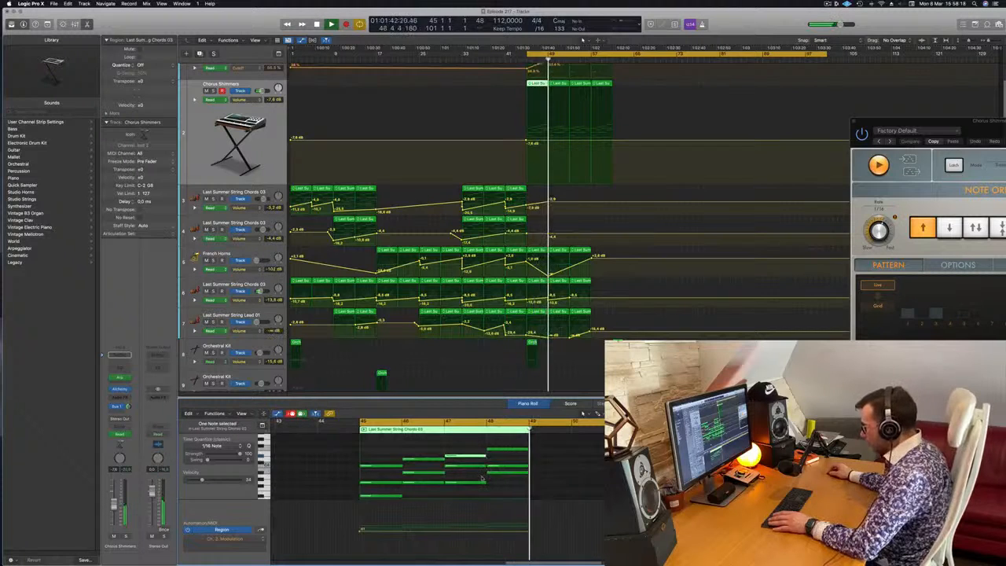
scroll(513, 481, "up", 3)
scroll(548, 478, "up", 2)
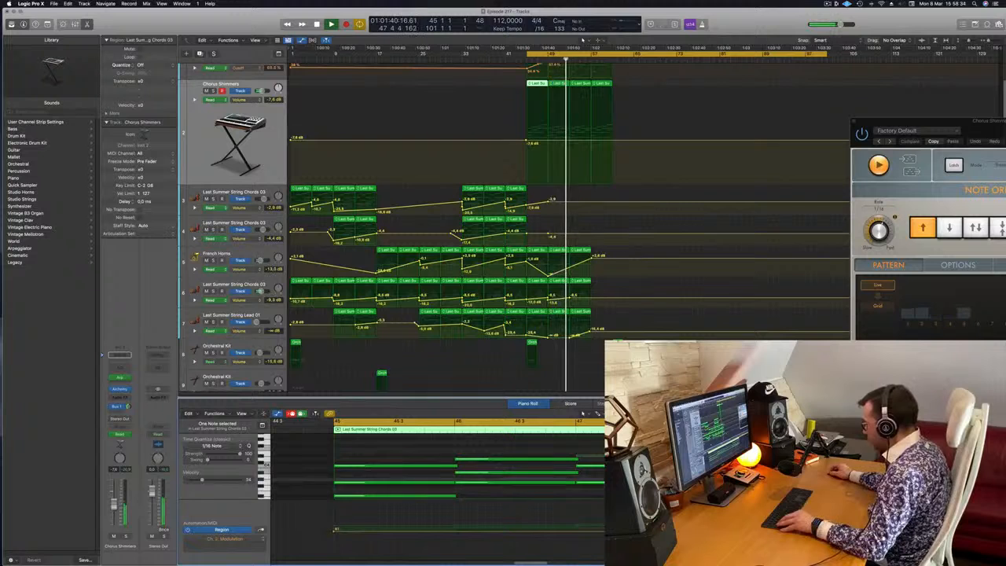
Replay the ending from bar 45 to check the Chorus Shimmers chords against the arrangement.
key("space")
key("space")
scroll(550, 480, "left", 3)
key("super+Left")
key("super+Left")
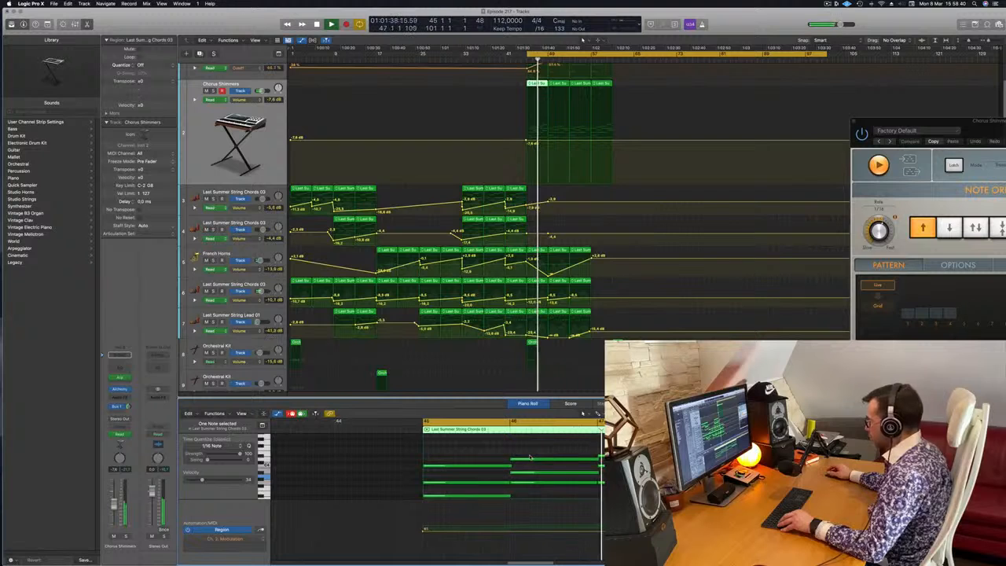
scroll(536, 457, "left", 2)
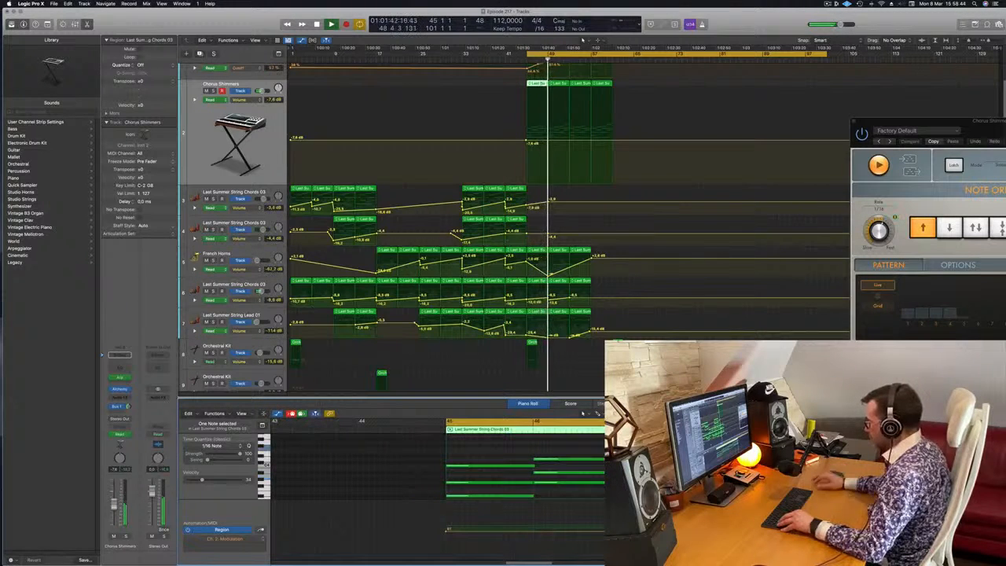
key("space")
key("space")
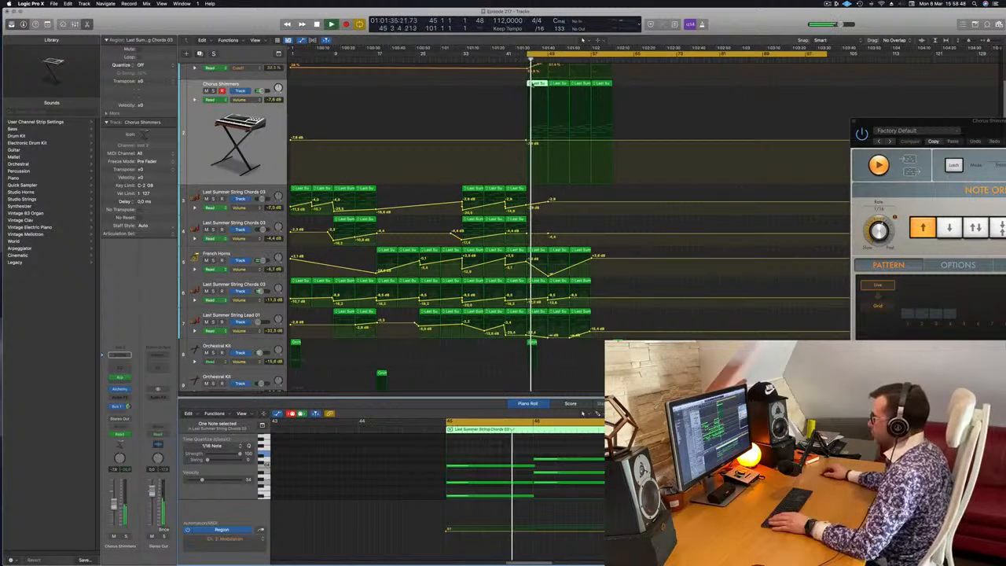
Copy the first two Chorus Shimmers regions over the ones at bars 53 and 57, and delete the track's visible volume automation.
left_click(557, 84, "shift")
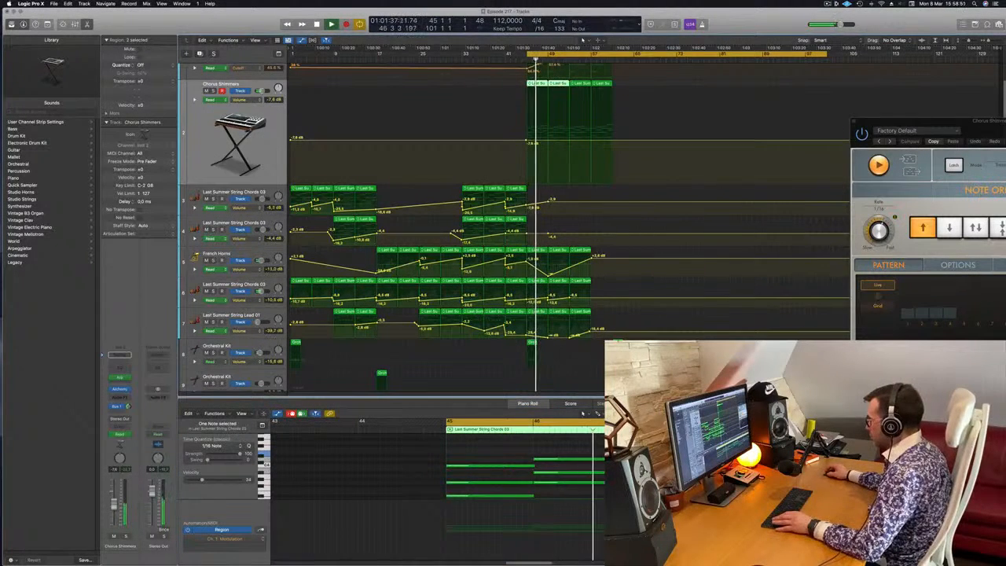
key("super+Left")
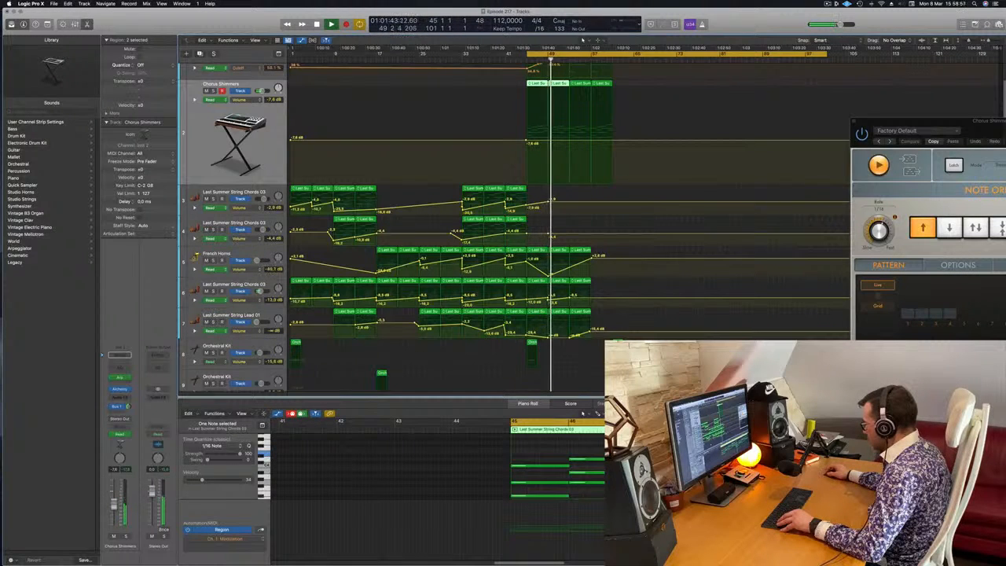
left_click(456, 479)
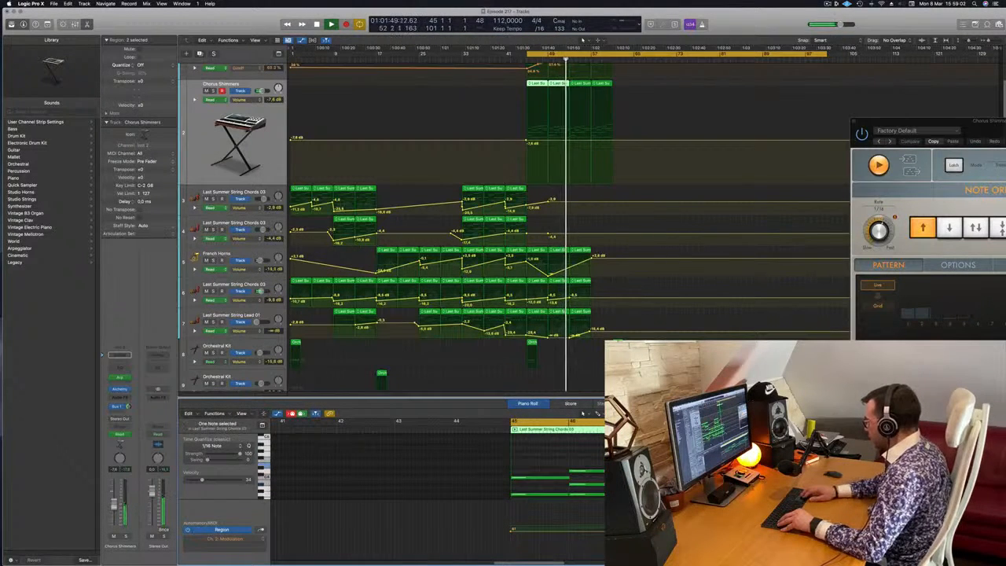
key("space")
key("space")
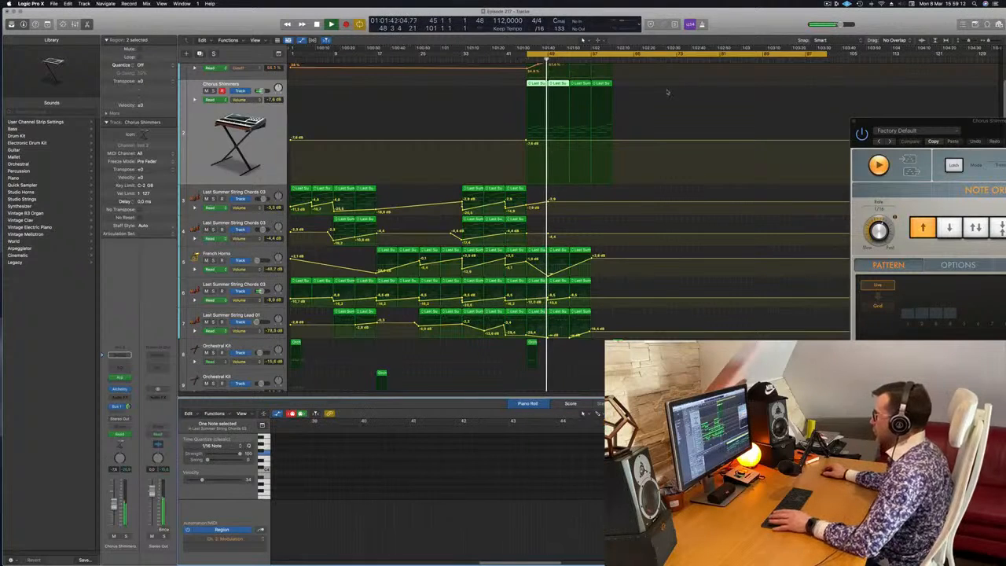
key("shift+Left")
key("shift+Left")
left_click_drag(541, 85, 590, 89)
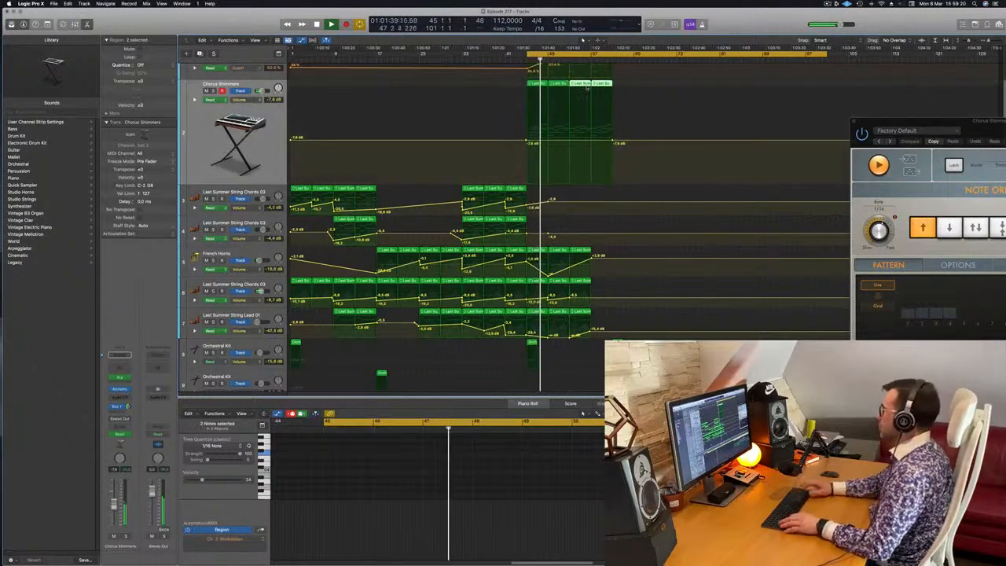
key("ctrl+super+BackSpace")
Hide the automation and delete the French Horns regions at bars 49 and 53.
scroll(585, 211, "down", 1)
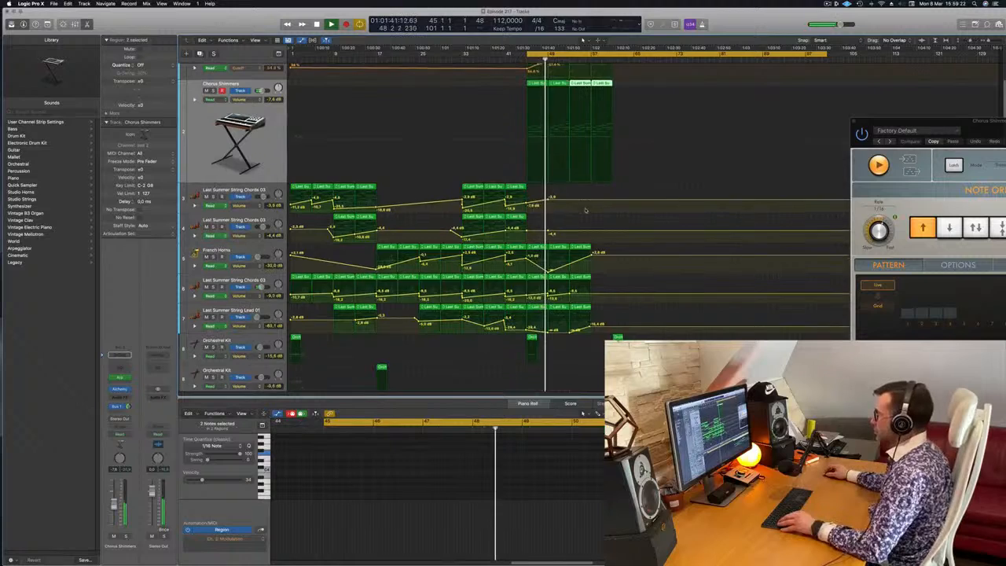
scroll(585, 212, "up", 1)
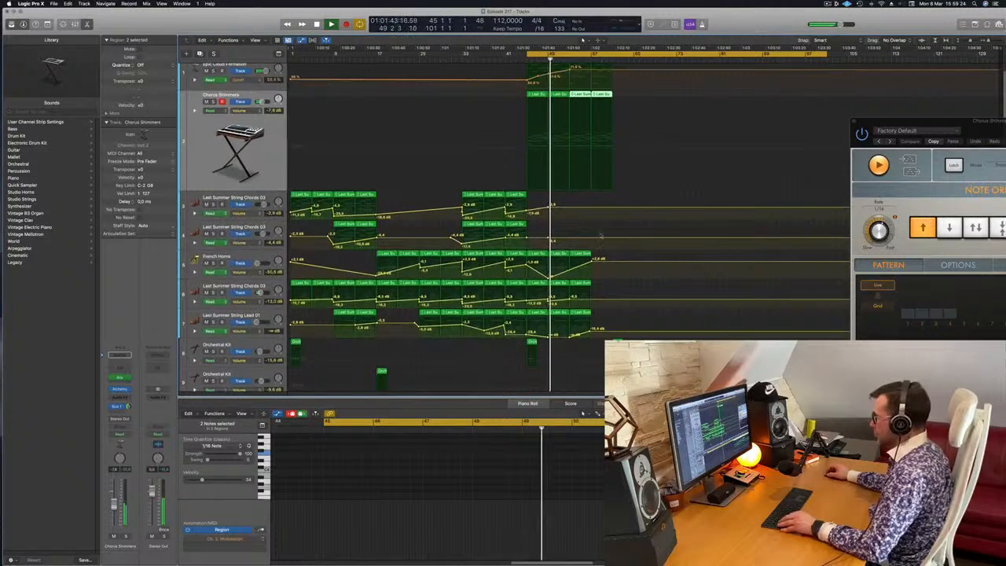
key("a")
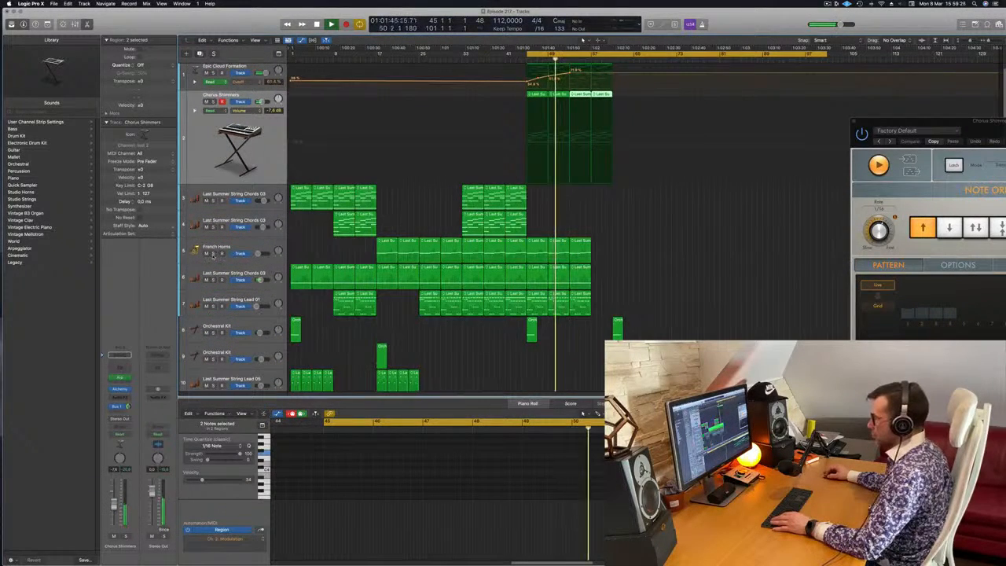
left_click_drag(603, 249, 556, 235)
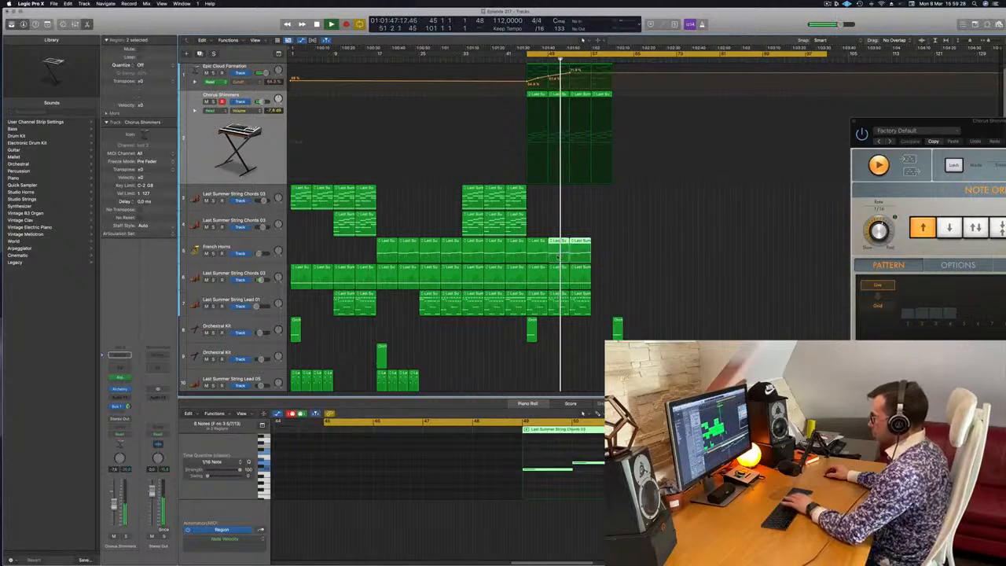
key("Delete")
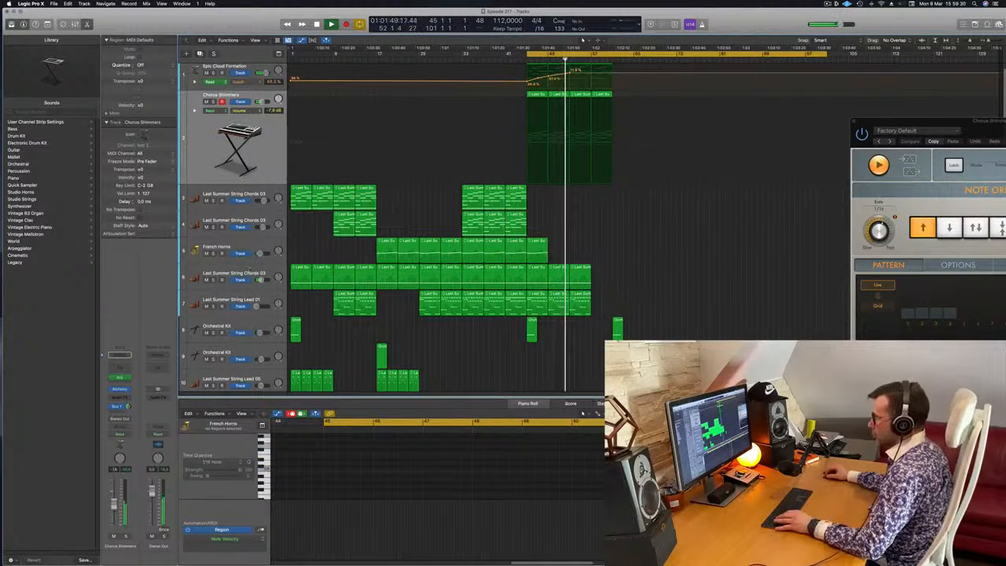
Show the automation and fade the volume of Last Summer String Chords 03 on track 6 down to -∞ dB at bar 57.
left_click(266, 271)
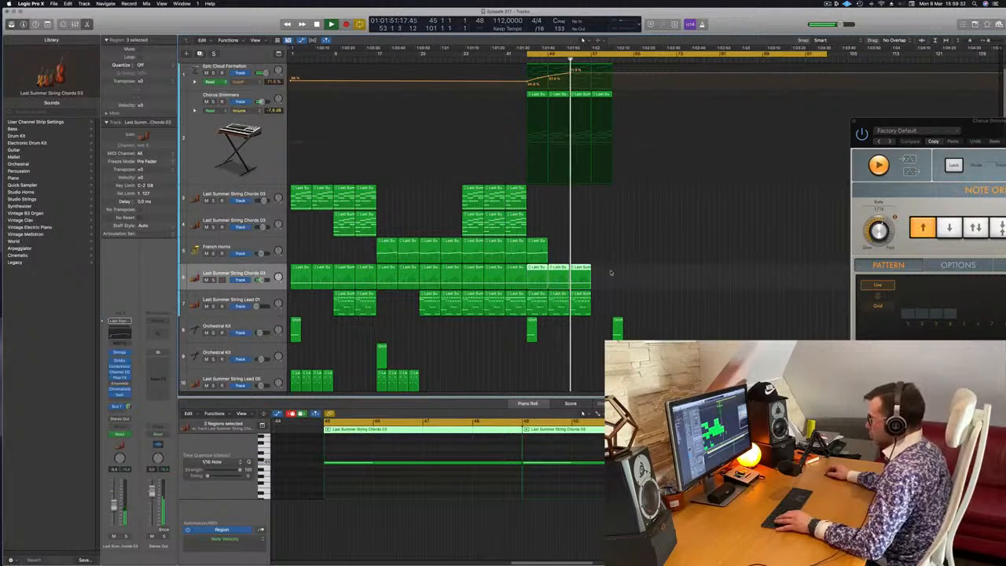
key("a")
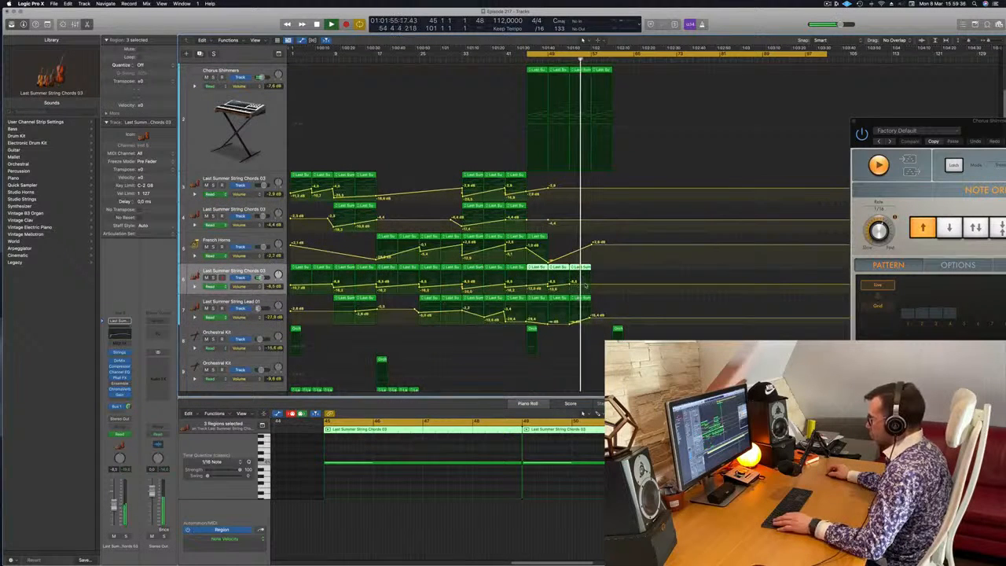
left_click_drag(591, 287, 593, 293)
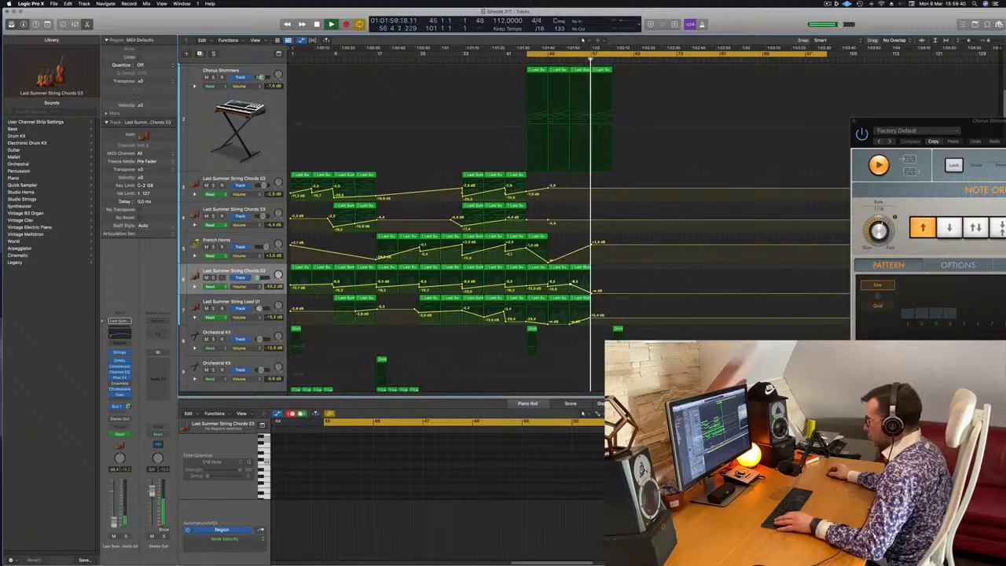
Lower the Last Summer String Lead 01 volume point at bar 57 and replay the ending from bar 45.
left_click_drag(592, 318, 592, 325)
key("space")
key("space")
scroll(600, 161, "up", 2)
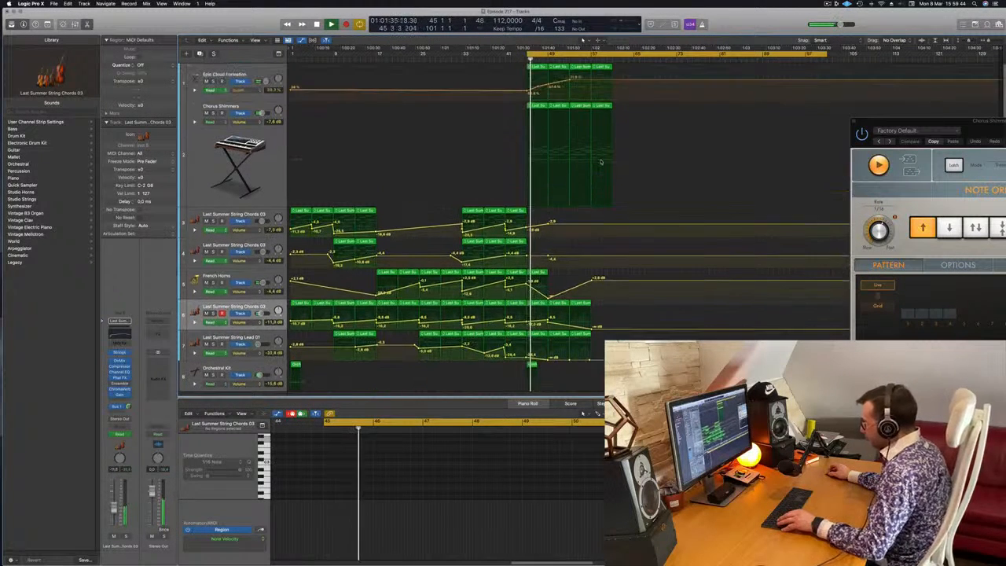